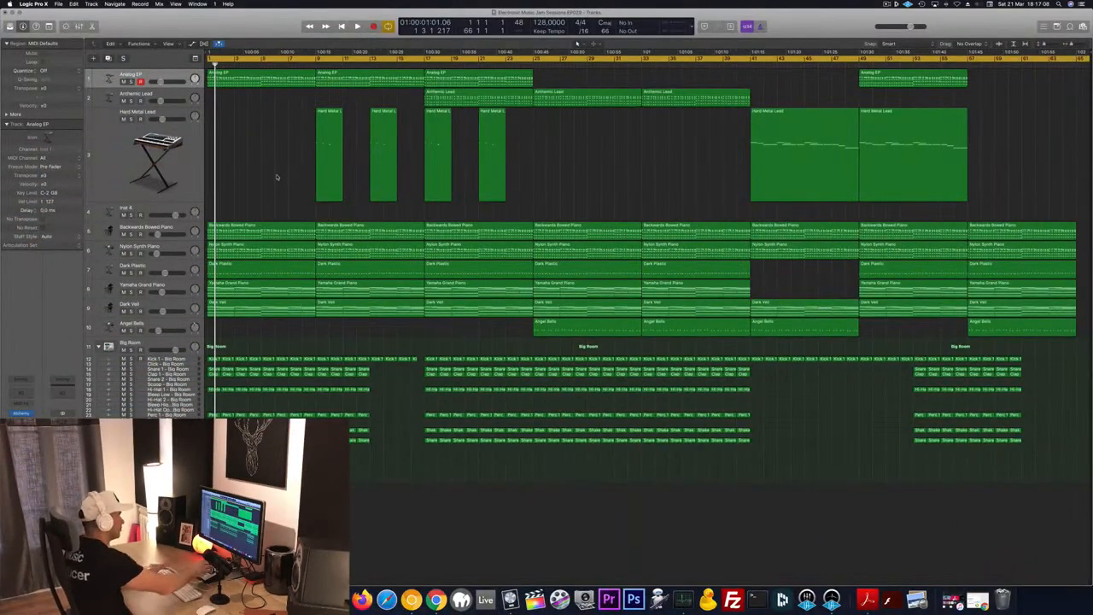
Audition the Dark Plastic and Nylon Synth Piano tracks during playback by briefly soloing them and muting Nylon Synth Piano.
click(131, 272)
click(131, 272)
click(131, 254)
click(132, 254)
click(126, 254)
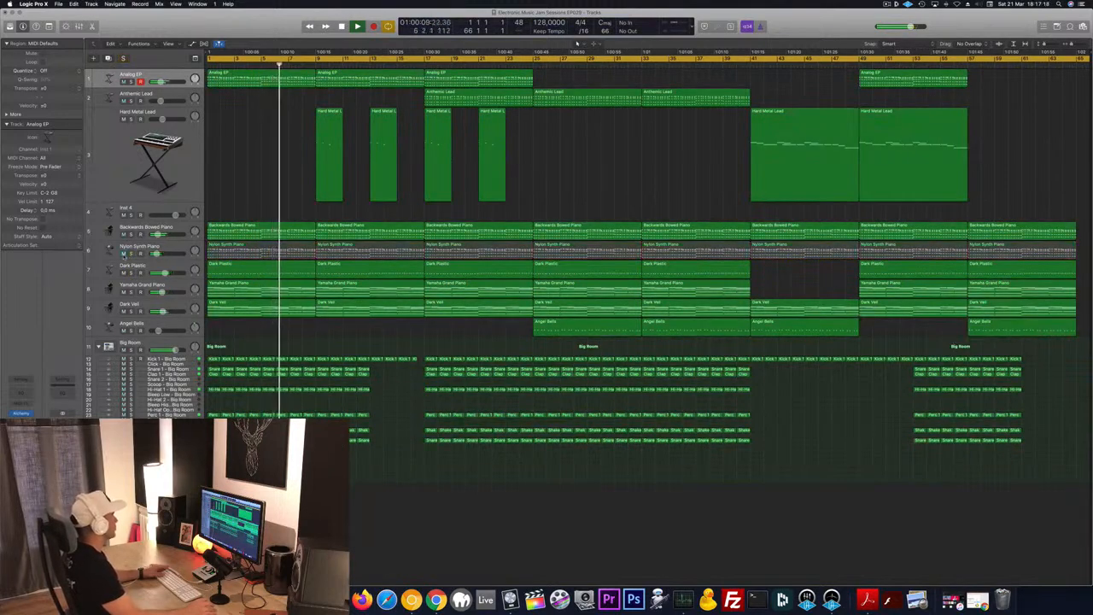
click(124, 254)
Compare the mix with and without Backwards Bowed Piano by muting and unmuting its track, and select that track.
click(123, 235)
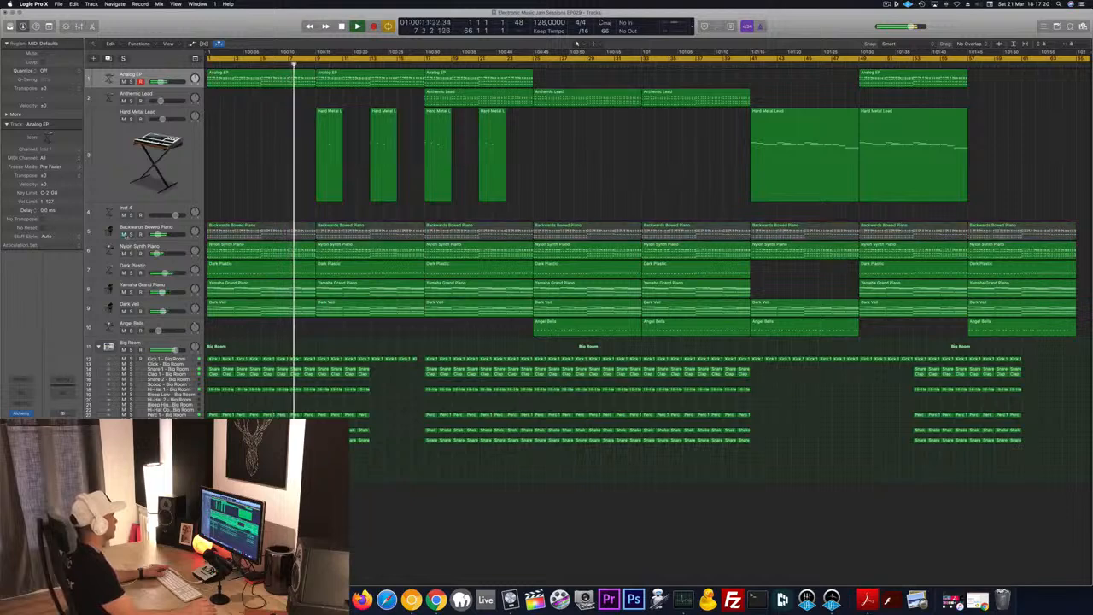
click(124, 234)
click(181, 229)
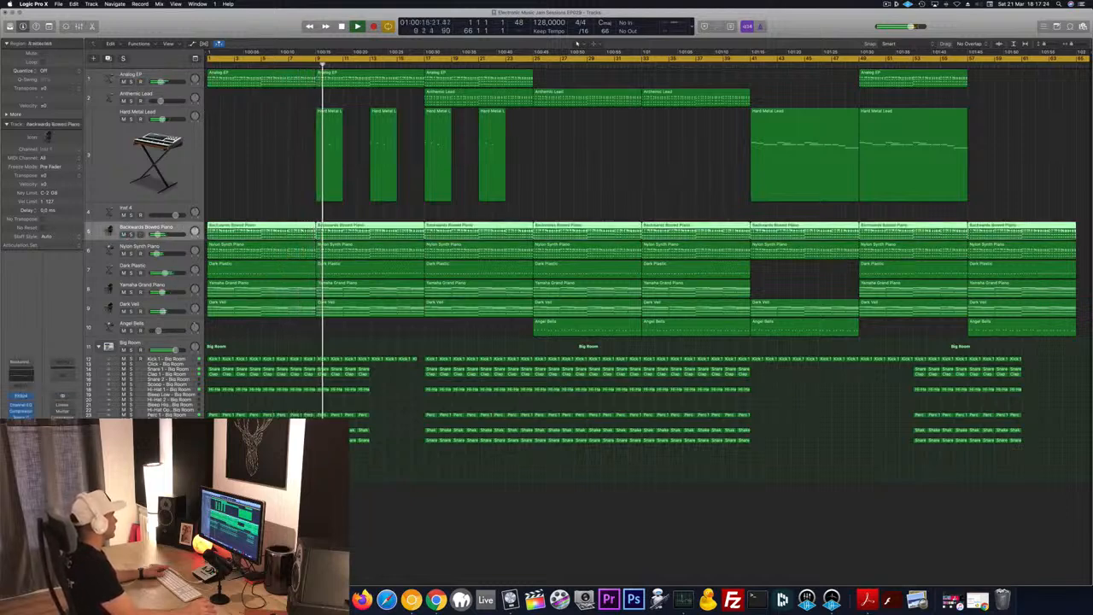
click(254, 162)
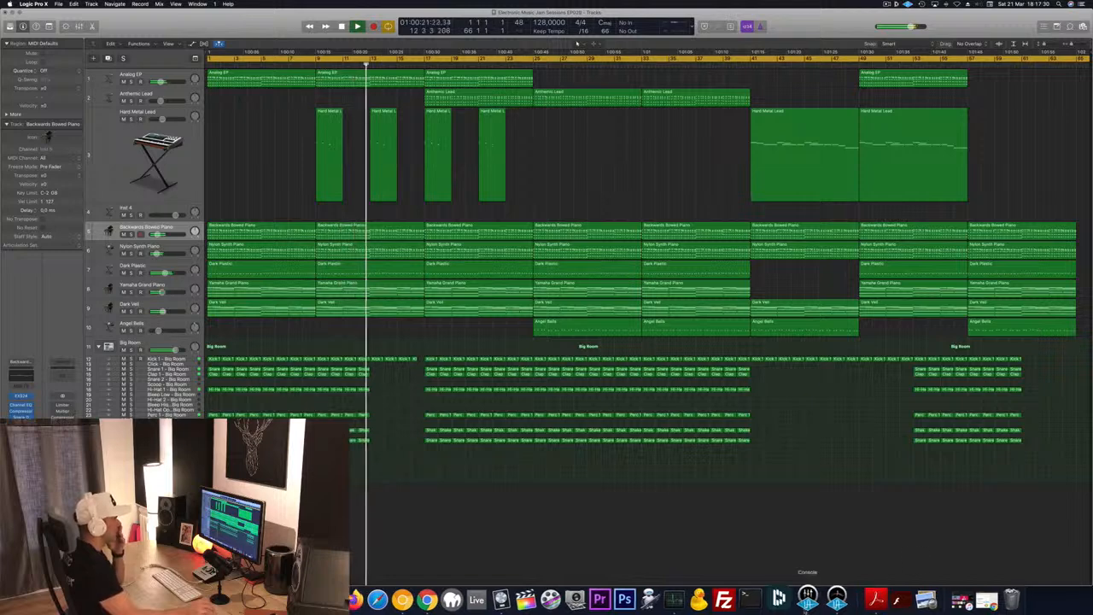
Turn on automatic hiding for the Dock.
right_click(847, 598)
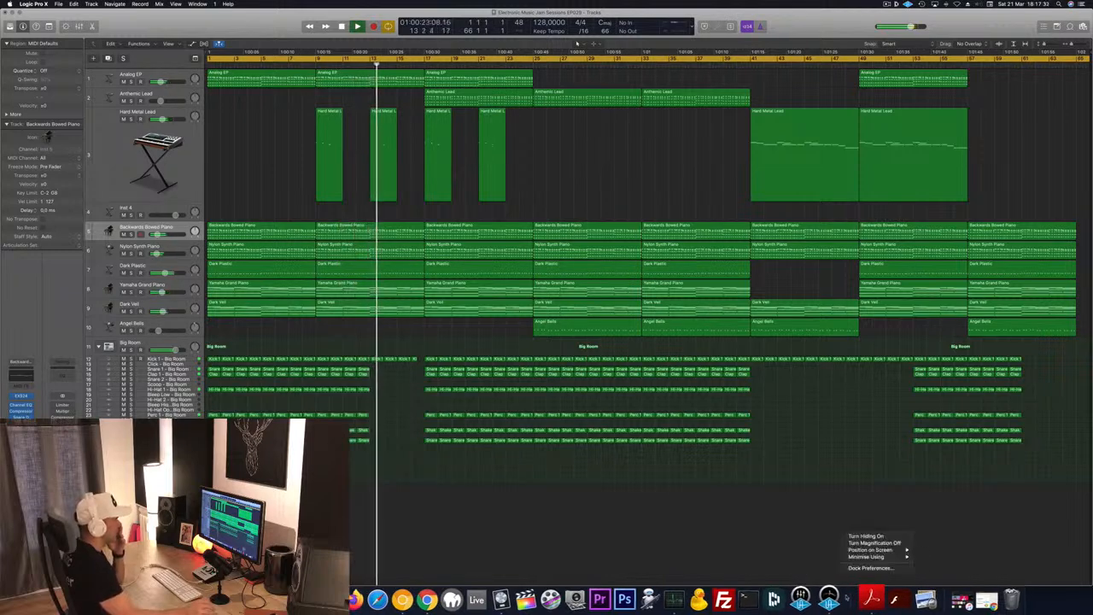
click(865, 537)
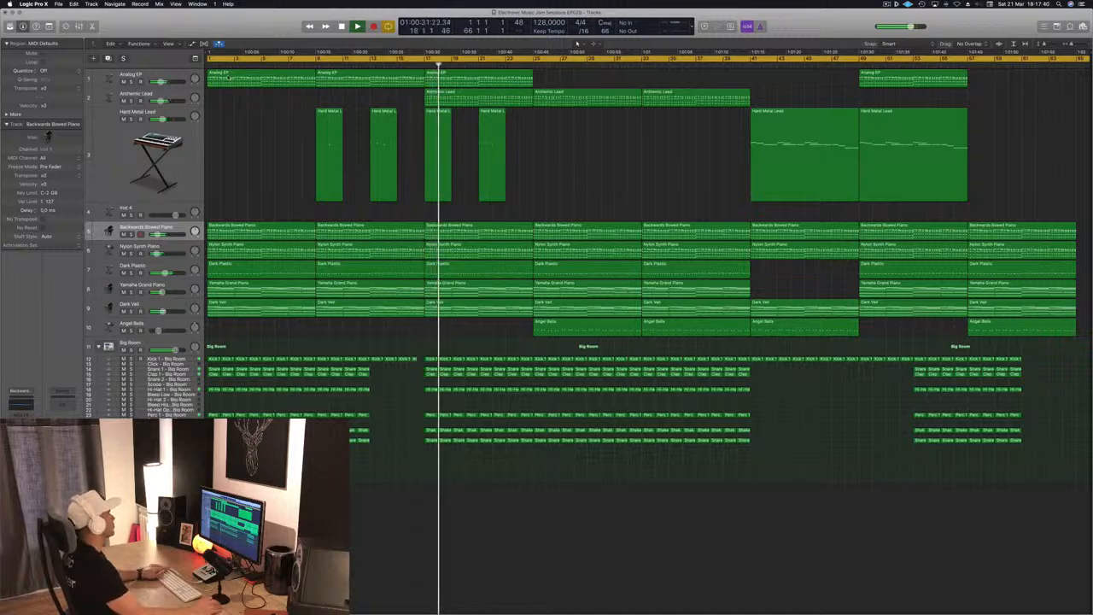
Solo Anthemic Lead briefly and continue listening from bar 41, where the long Hard Metal Lead regions start.
click(131, 101)
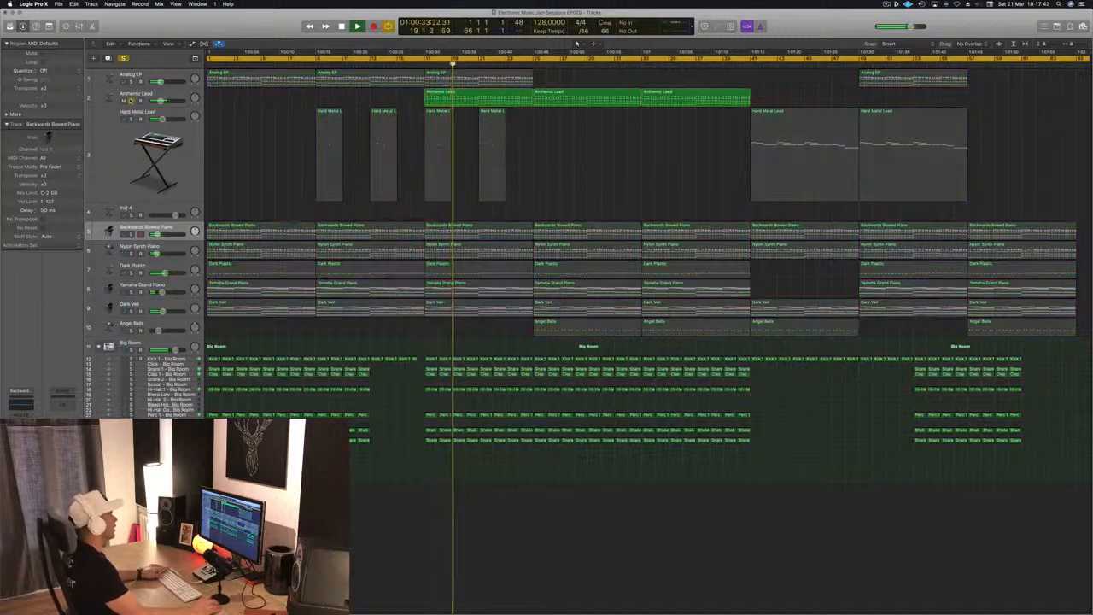
click(131, 101)
click(748, 66)
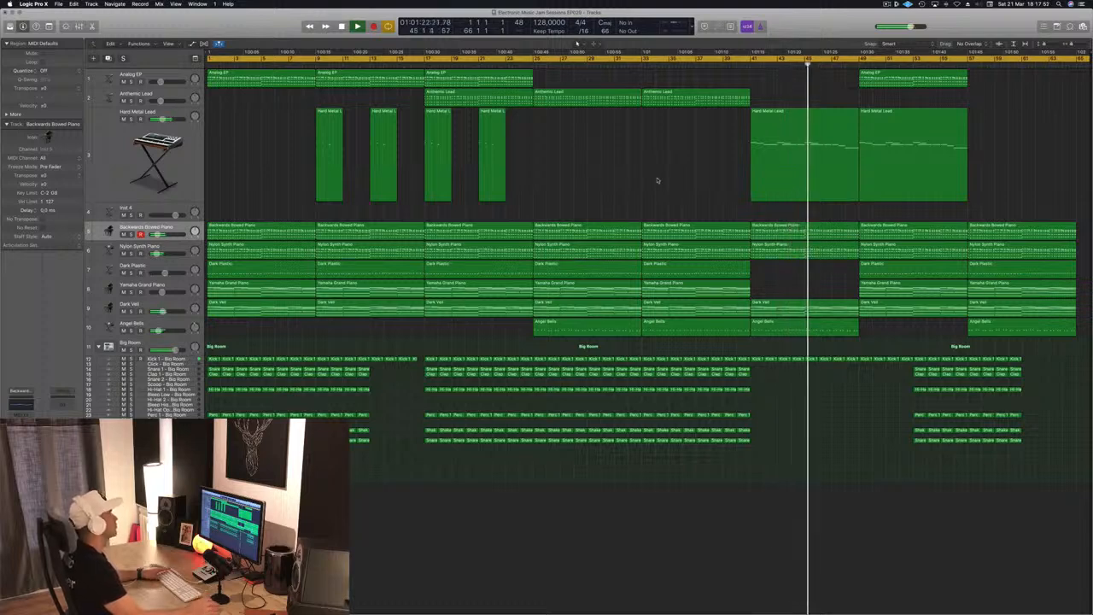
Play the opening from bar 1 and delete all Big Room drum regions in bars 1 to 4.
key(Return)
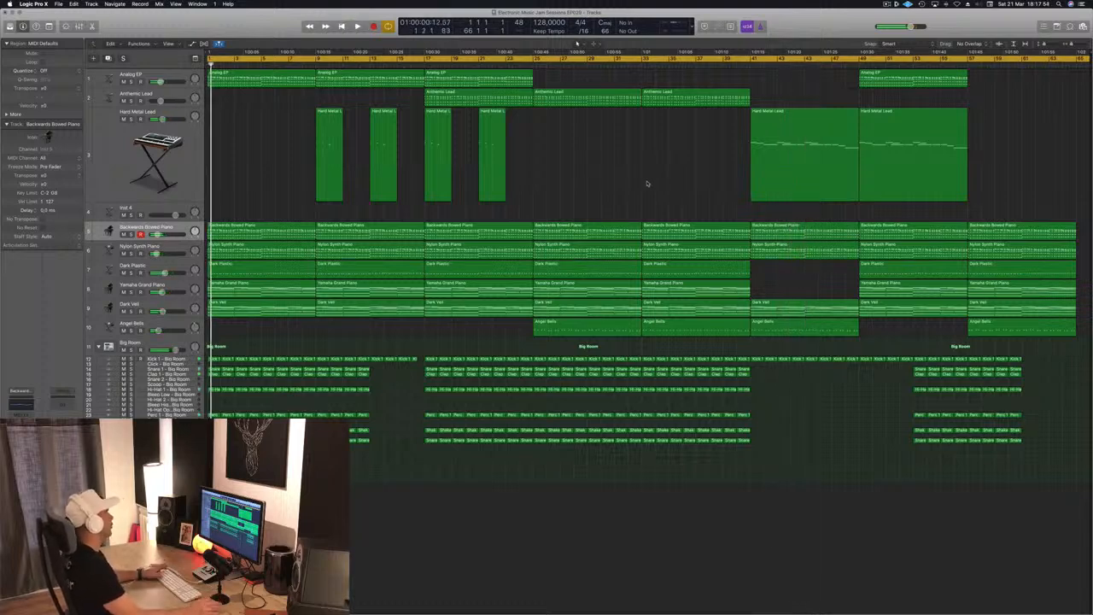
key(space)
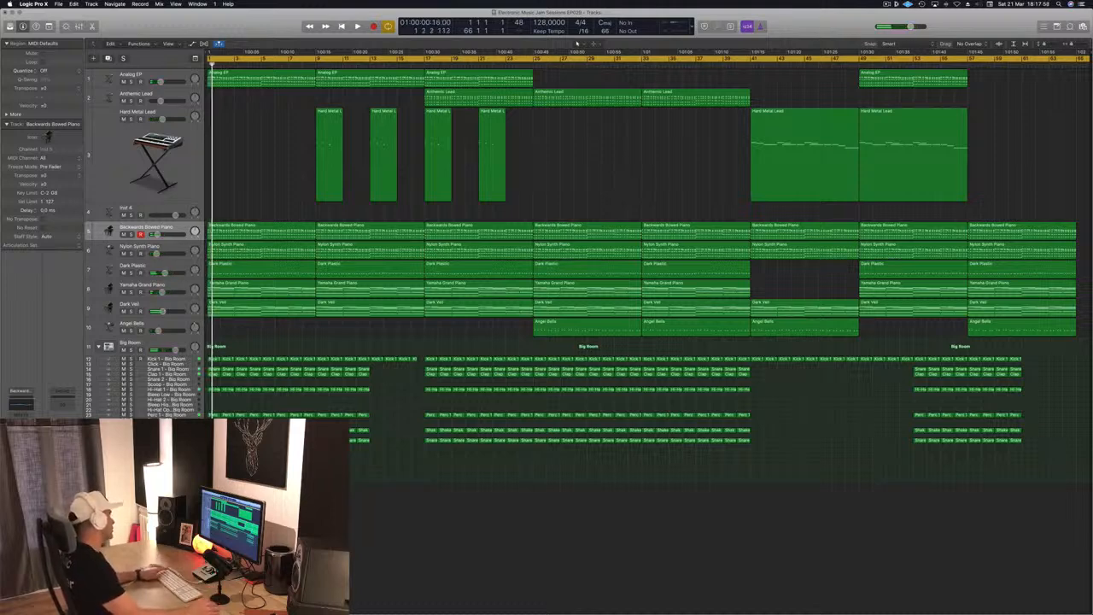
drag(224, 418, 252, 358)
key(Delete)
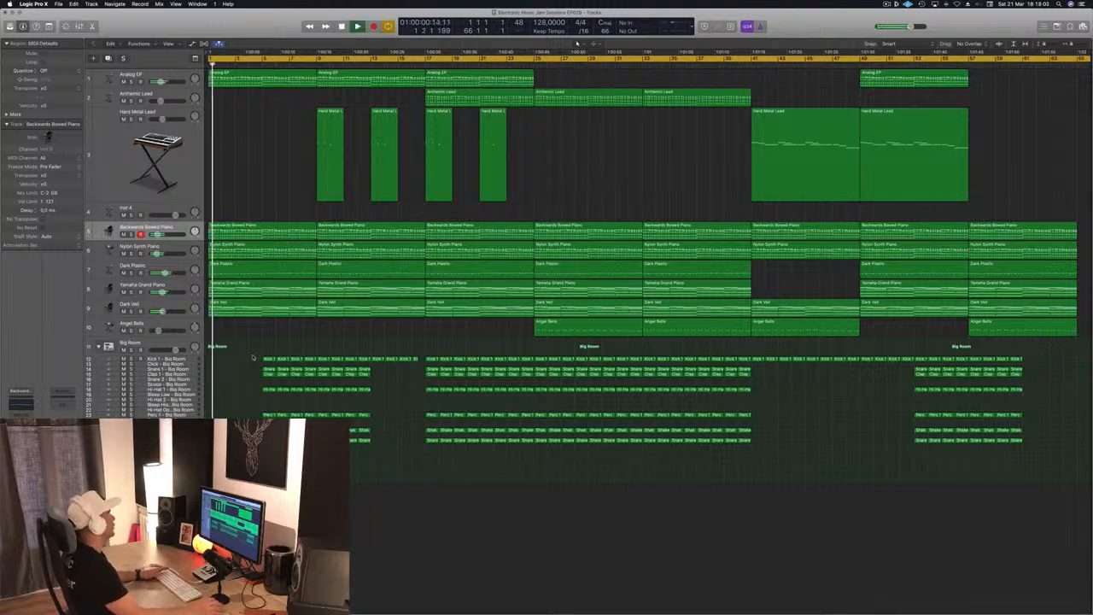
Select the Crash - Big Room track, show the toolbar, and turn on Track Zoom.
key(super+Right)
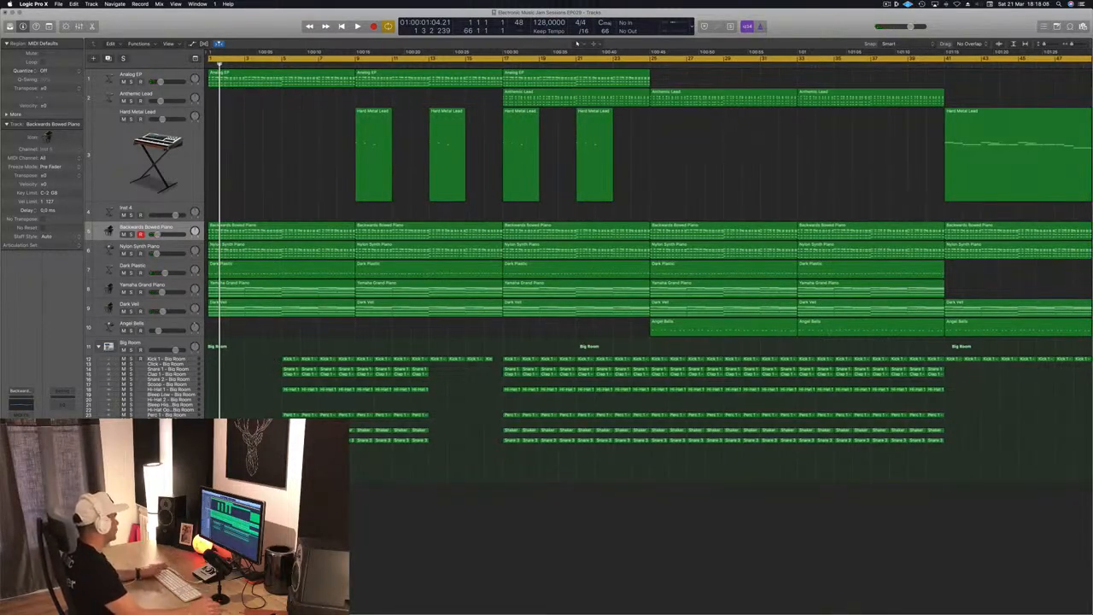
click(167, 425)
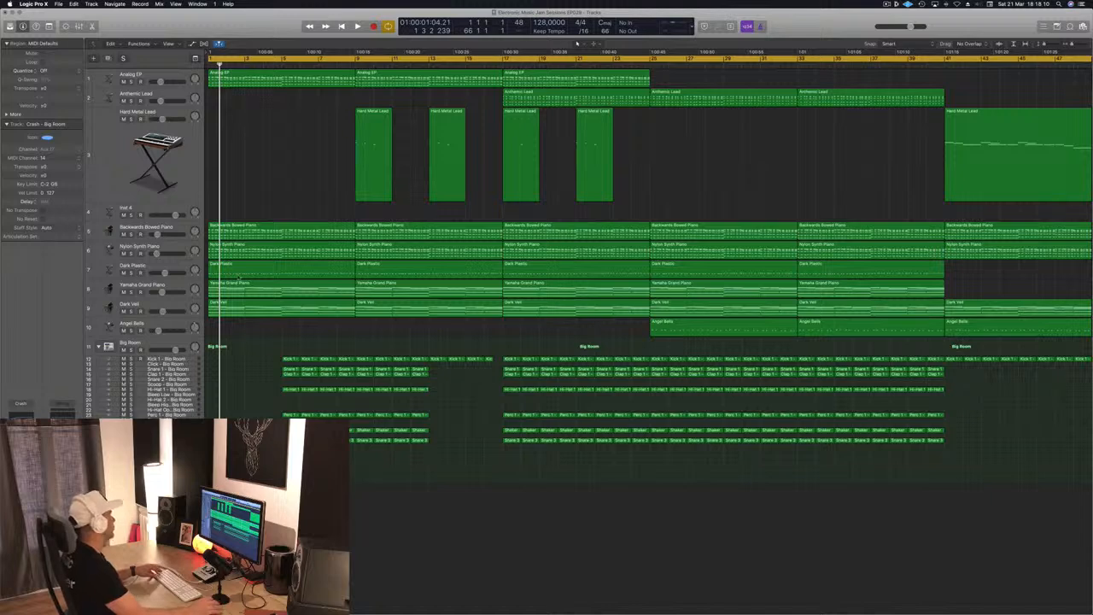
key(ctrl+alt+super+t)
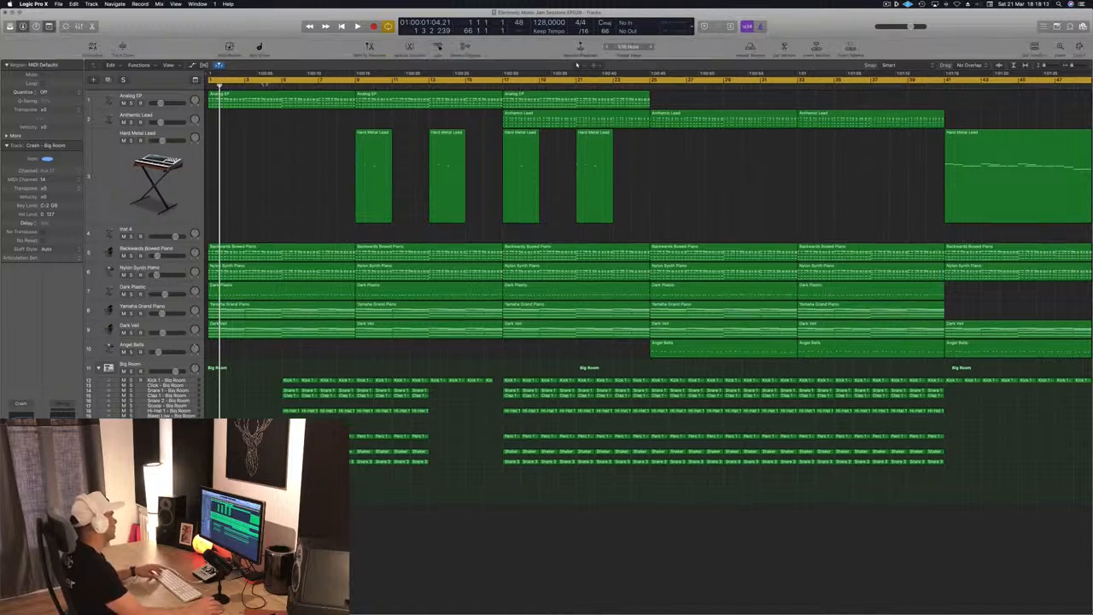
click(122, 46)
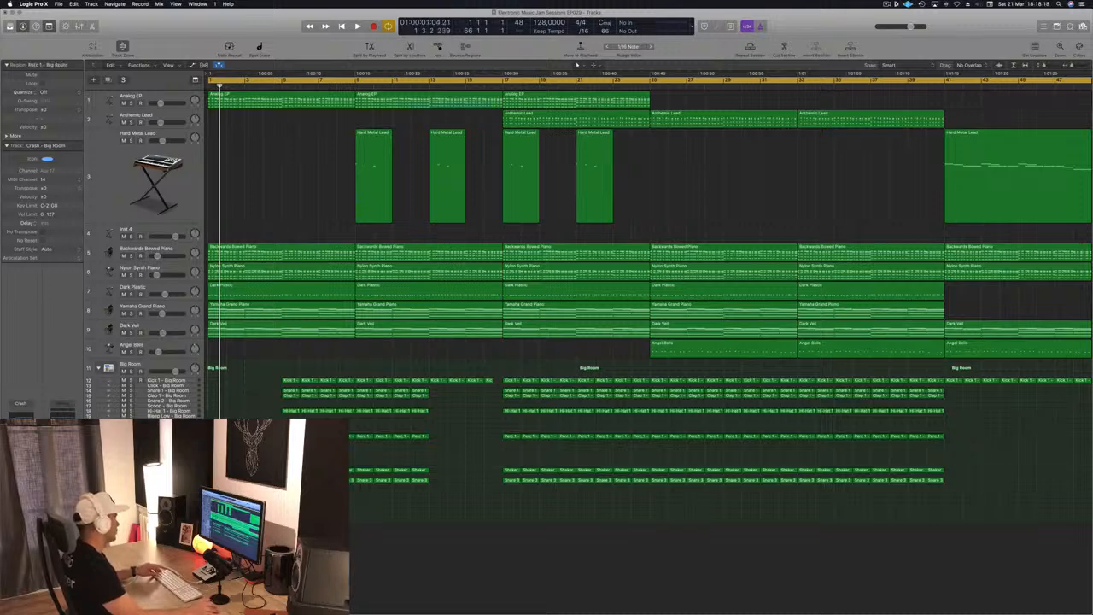
Open the Piano Roll for the Crash - Big Room track and play its region at bar 1 from the start.
key(e)
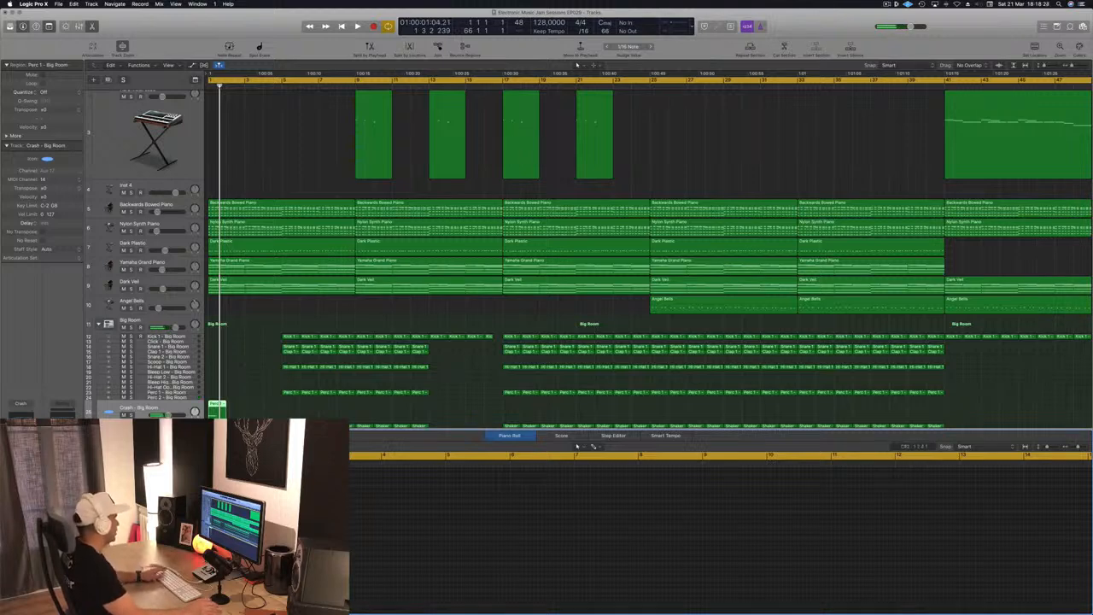
click(167, 410)
key(Return)
key(space)
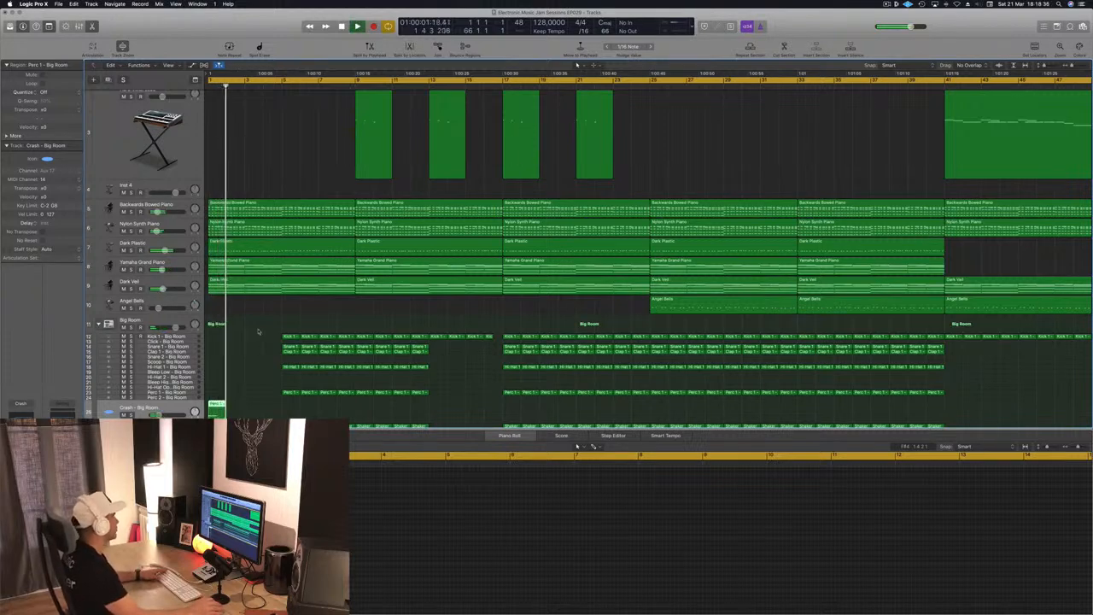
key(space)
Delete the Big Room snare, clap, hi-hat, percussion and shaker regions in bars 5 to 8, keeping the kick.
drag(269, 323, 342, 392)
key(Delete)
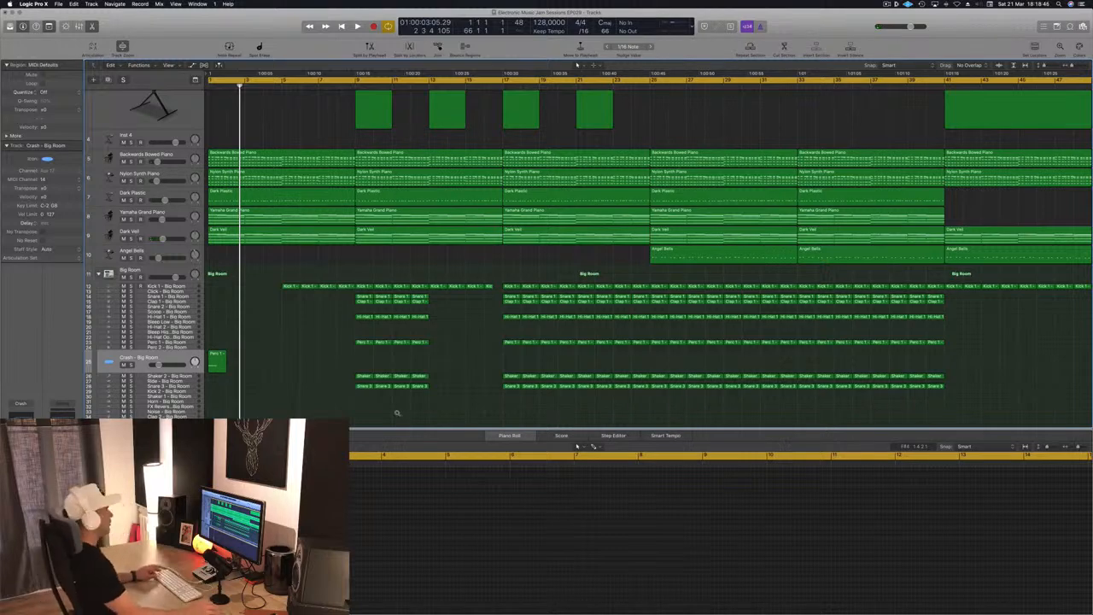
Set the cycle range to bars 33 to 65 and repeat that section once directly after it.
scroll(396, 414, down, 3)
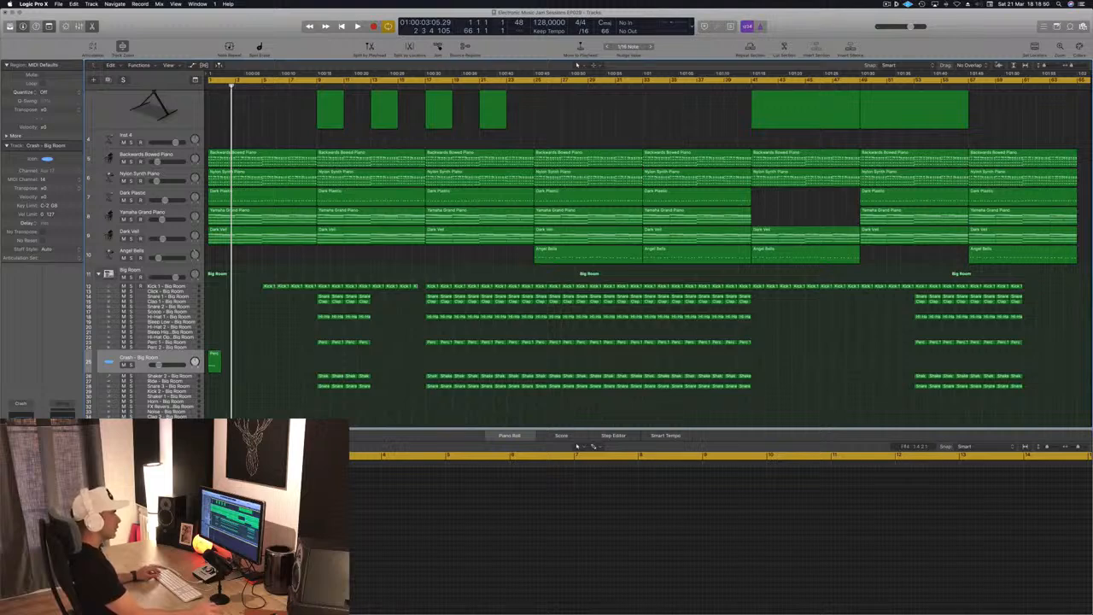
key(c)
drag(1005, 87, 645, 106)
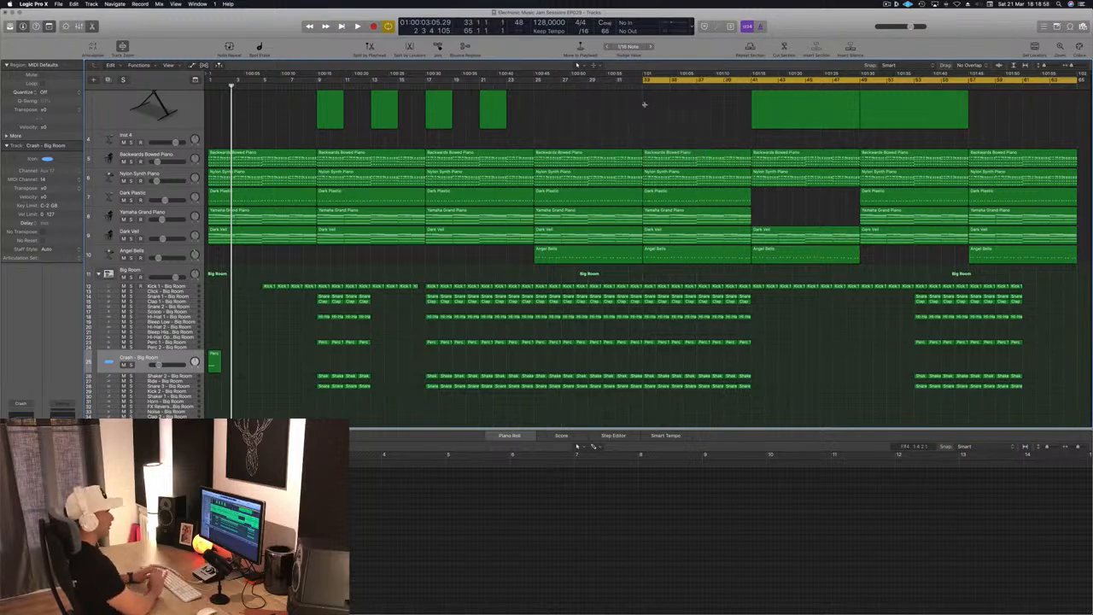
key(super+Left)
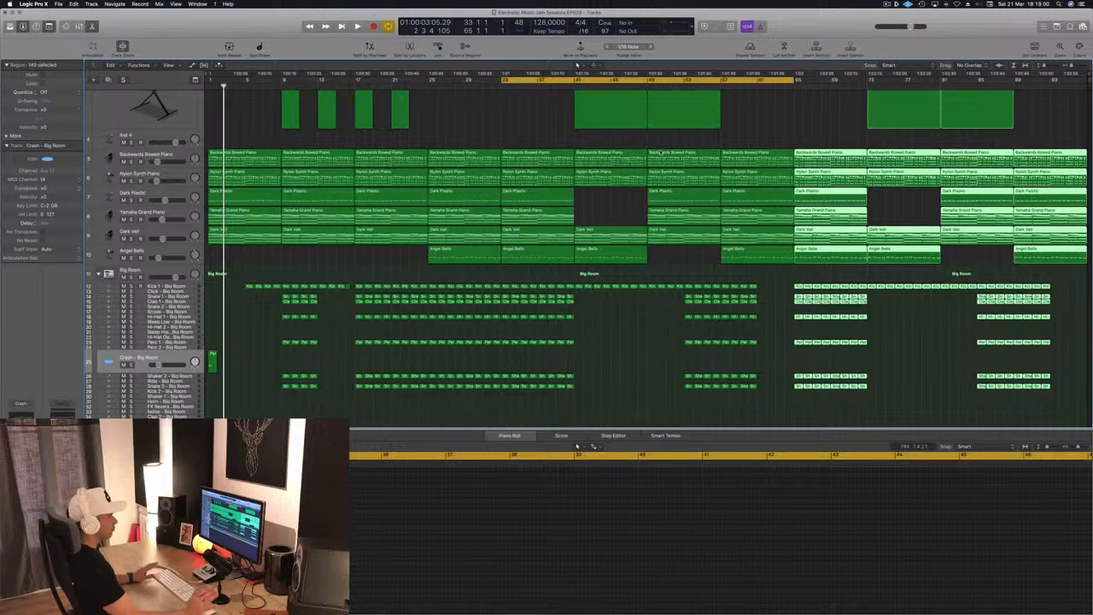
click(481, 122)
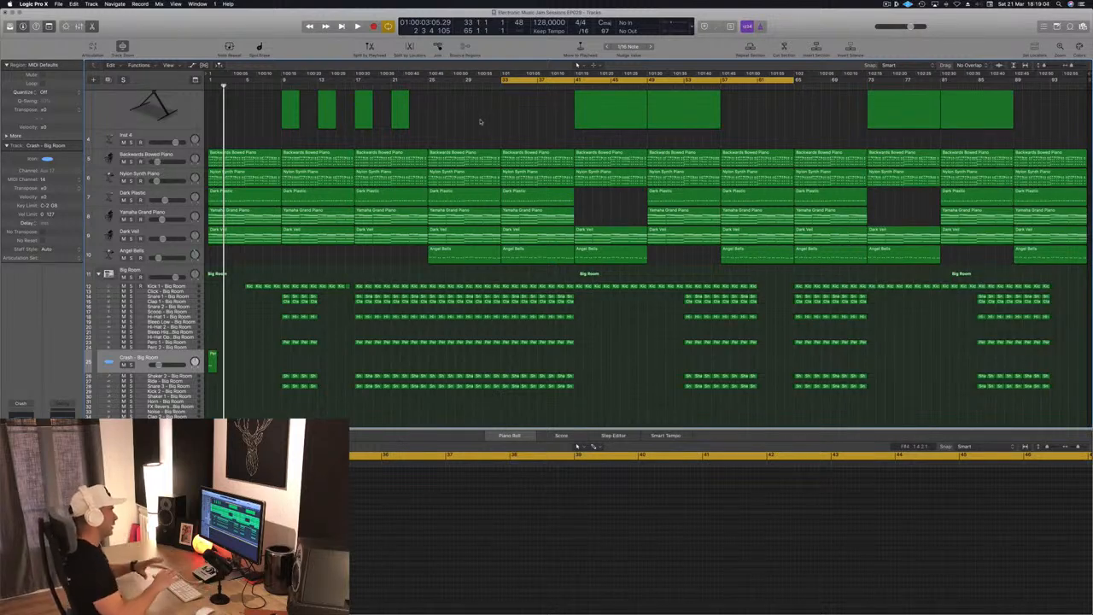
Extend the start of the cycle range back to bar 1 and play the arrangement from there.
scroll(480, 122, up, 5)
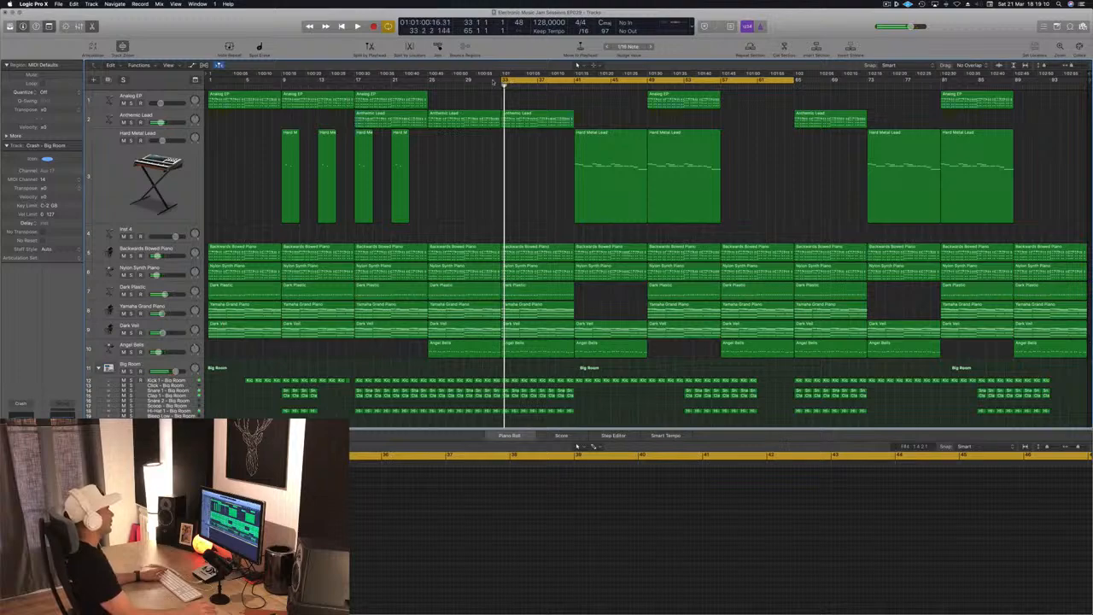
drag(502, 81, 209, 80)
key(space)
key(space)
scroll(227, 187, up, 2)
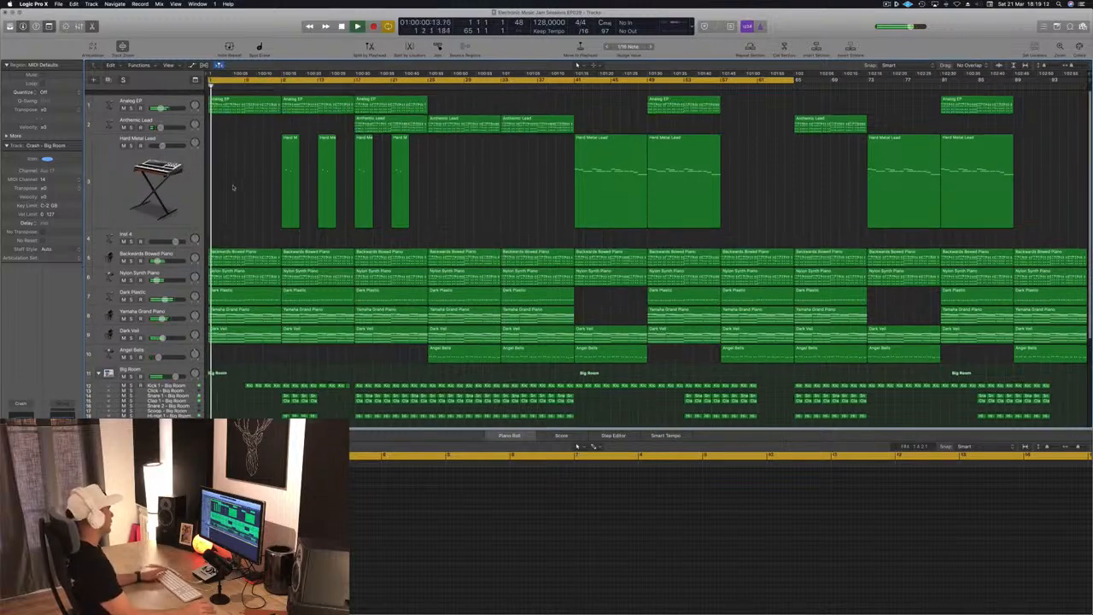
Solo Analog EP briefly to identify it and move its track directly below Inst 4.
click(132, 102)
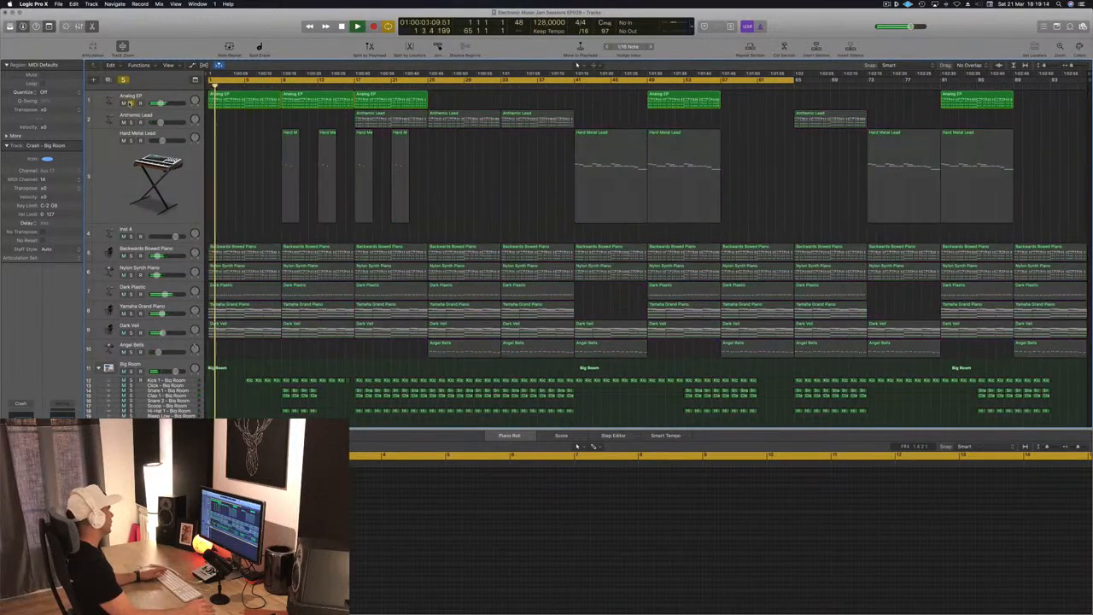
click(132, 103)
drag(179, 98, 191, 116)
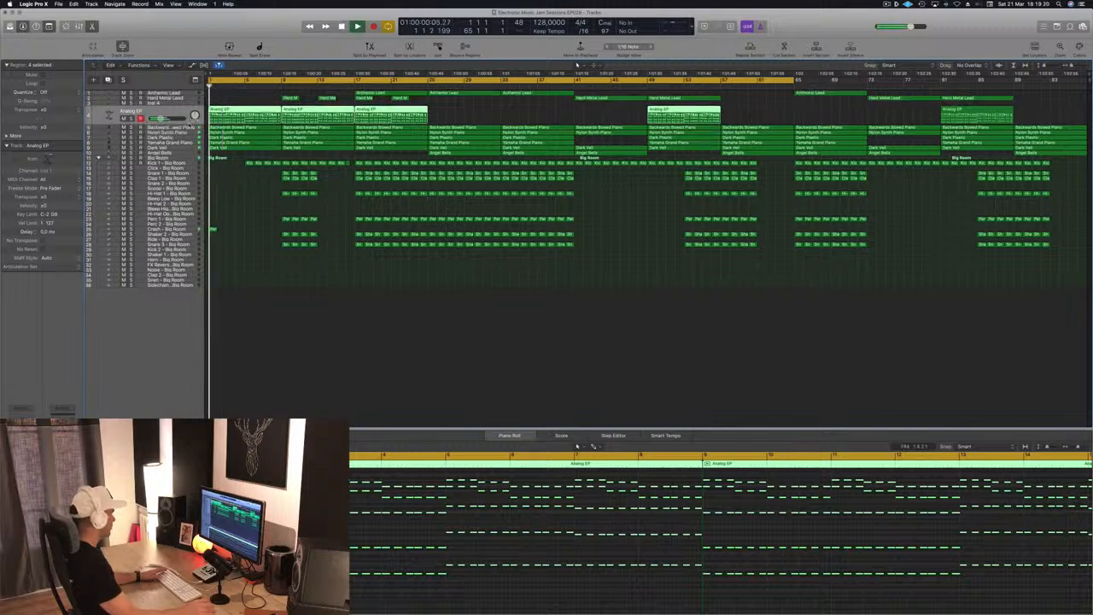
Mute the Analog EP and Nylon Synth Piano tracks while replaying the opening from bar 1.
click(124, 119)
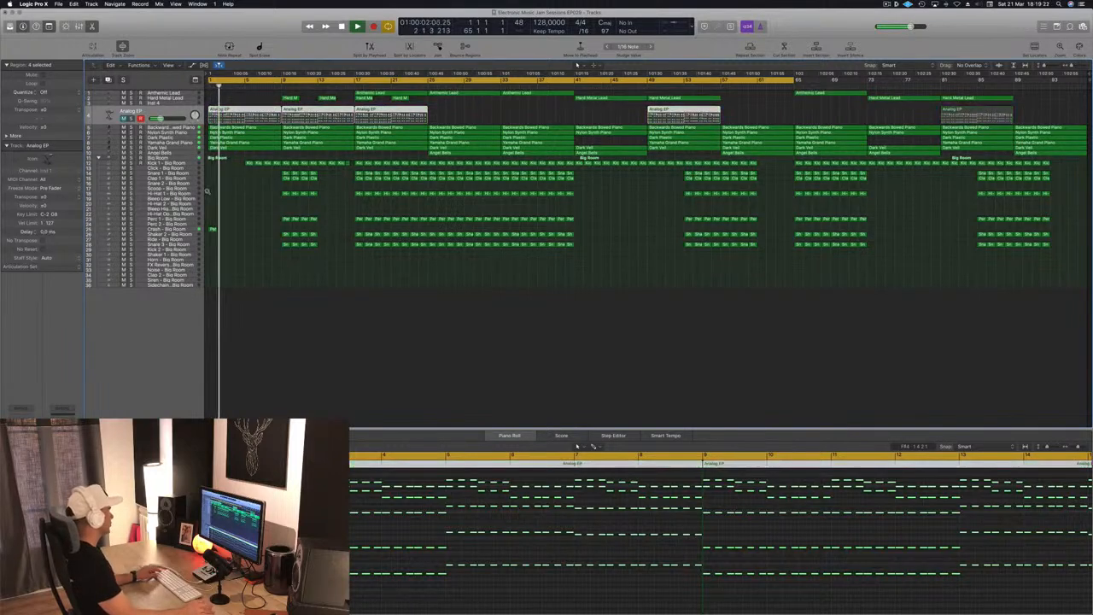
scroll(273, 200, up, 5)
key(Return)
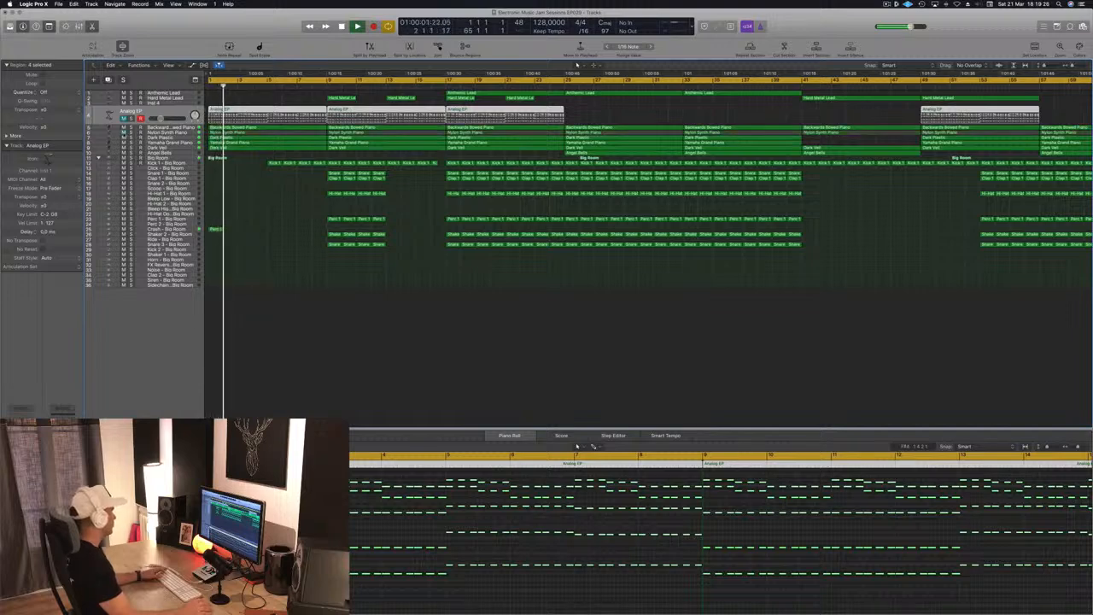
scroll(248, 185, up, 3)
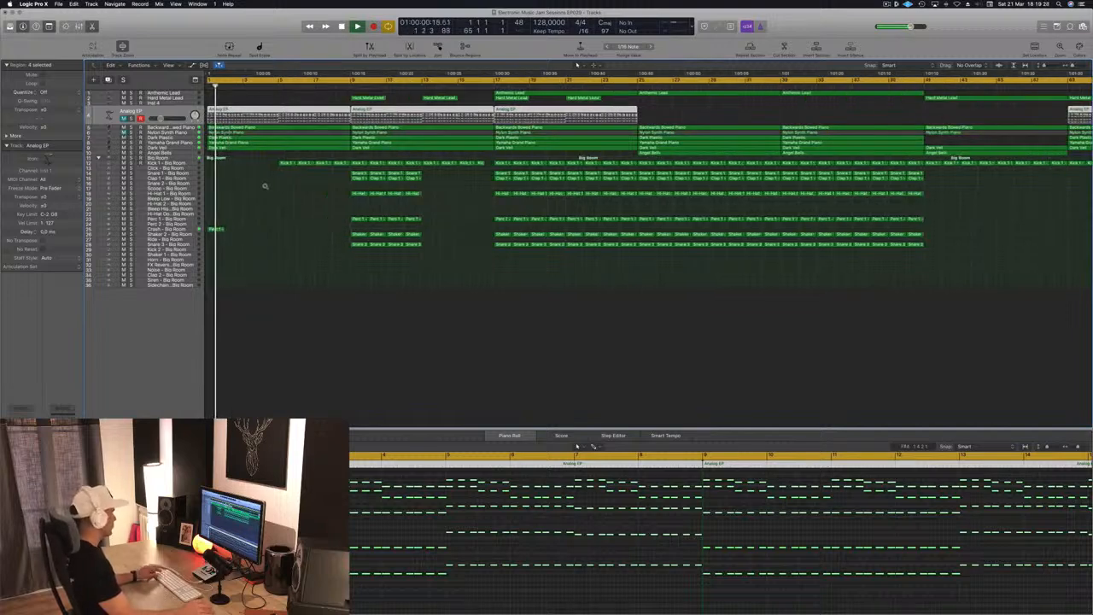
scroll(265, 185, up, 5)
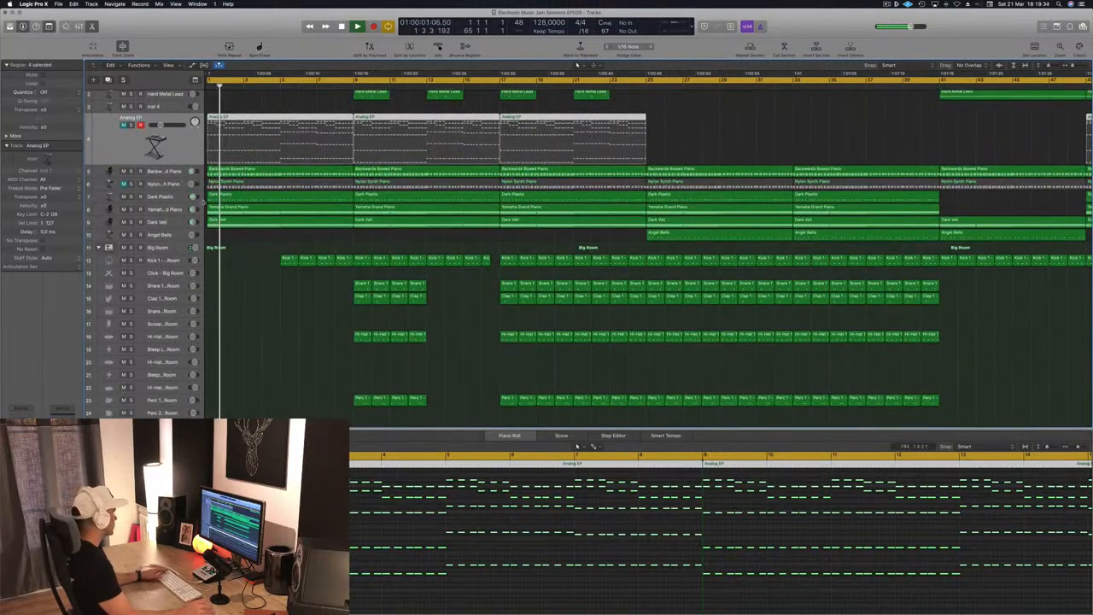
Mute the Dark Plastic and Backwards Bowed Piano tracks while listening to the opening bars.
click(122, 197)
key(space)
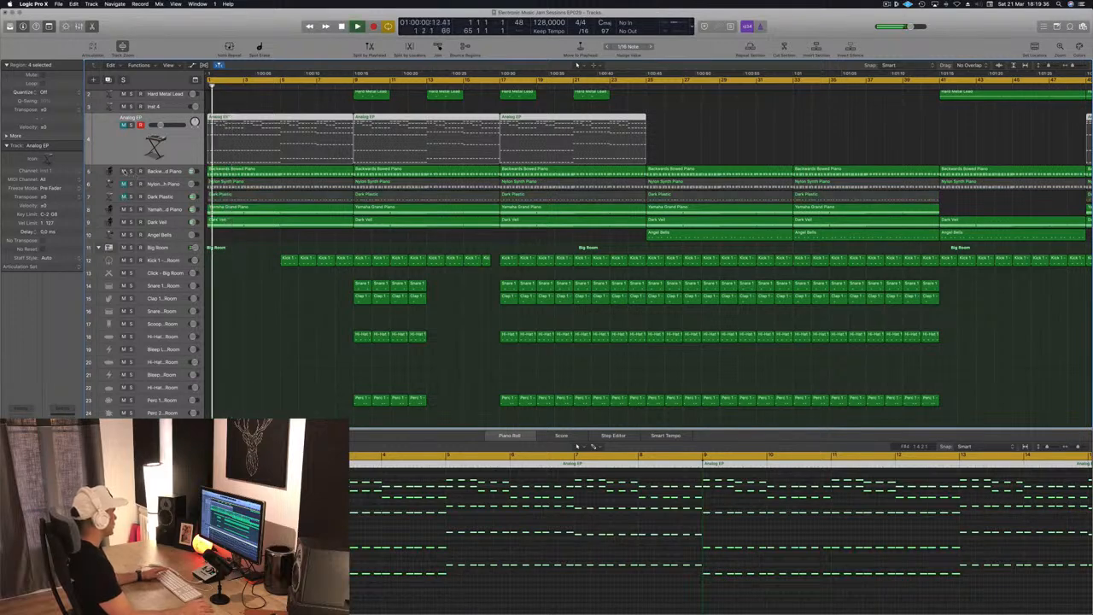
click(123, 171)
key(space)
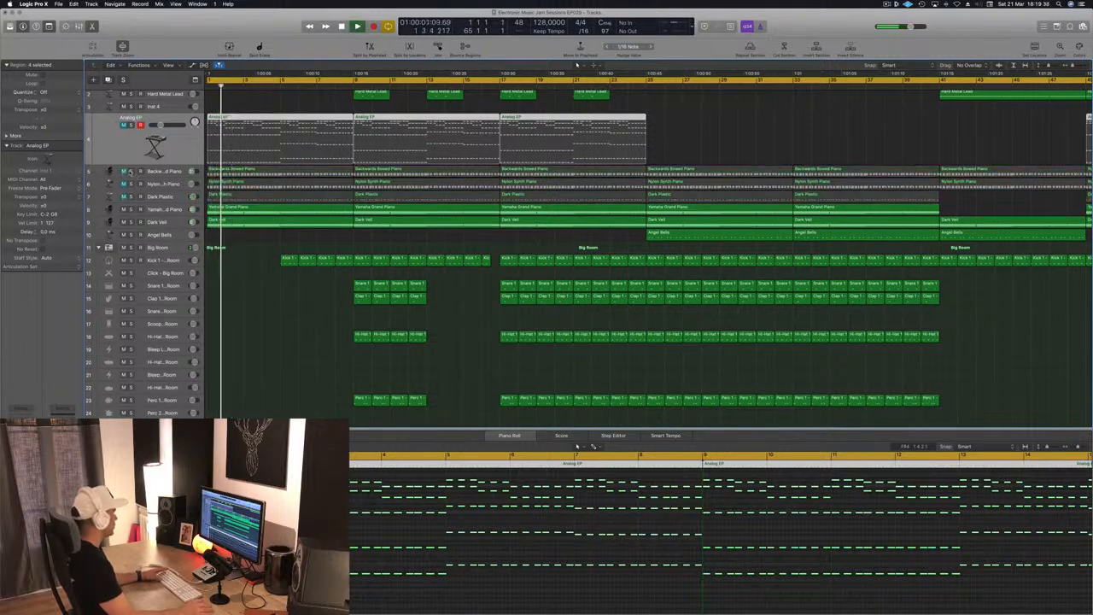
key(space)
Solo Backwards Bowed Piano briefly, select its track, and replay the unmuted part from the start.
click(130, 170)
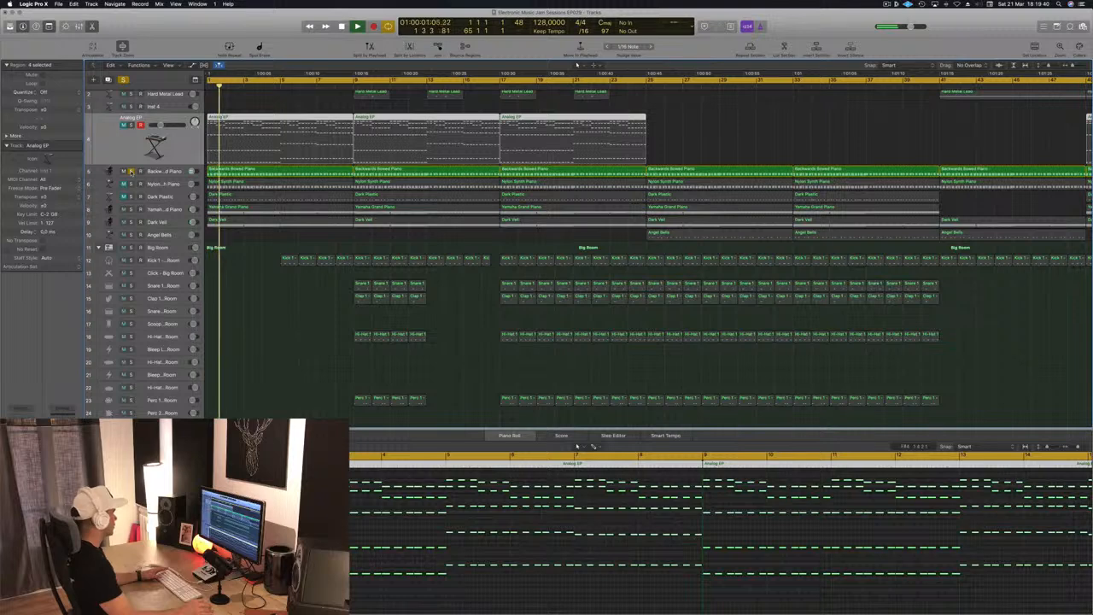
click(130, 171)
click(169, 172)
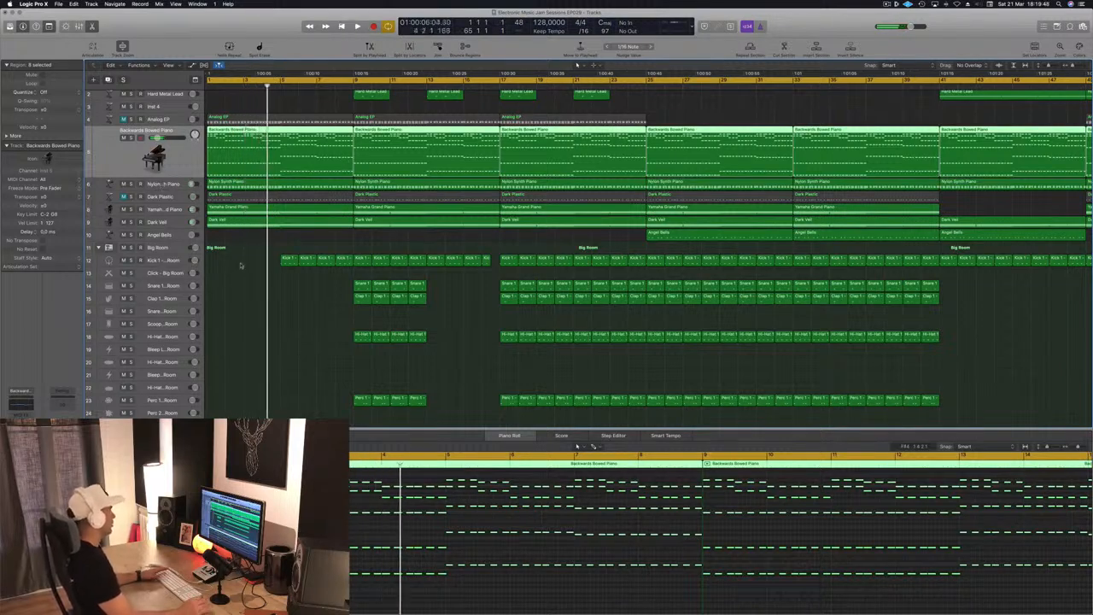
key(Return)
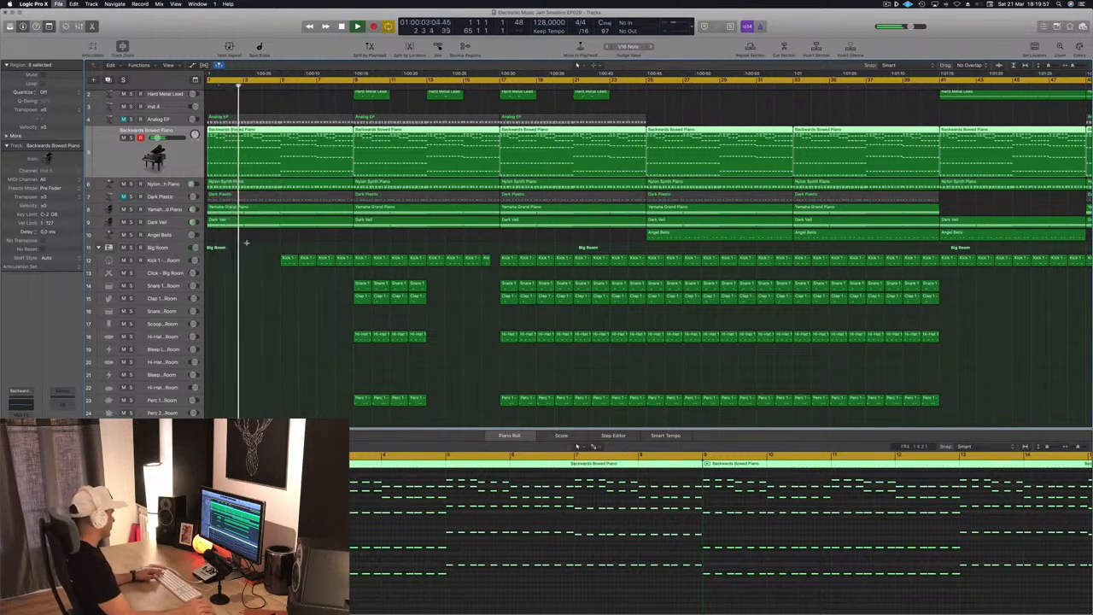
Replay the opening bars from the start and select the Backwards Bowed Piano track while listening.
scroll(284, 246, up, 3)
scroll(284, 245, down, 5)
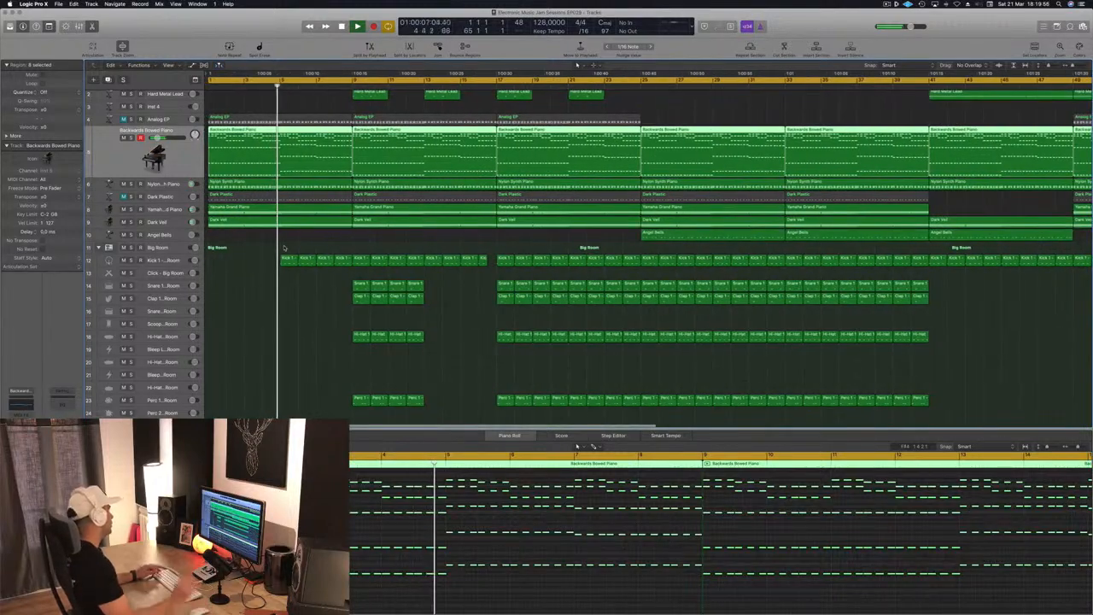
click(275, 248)
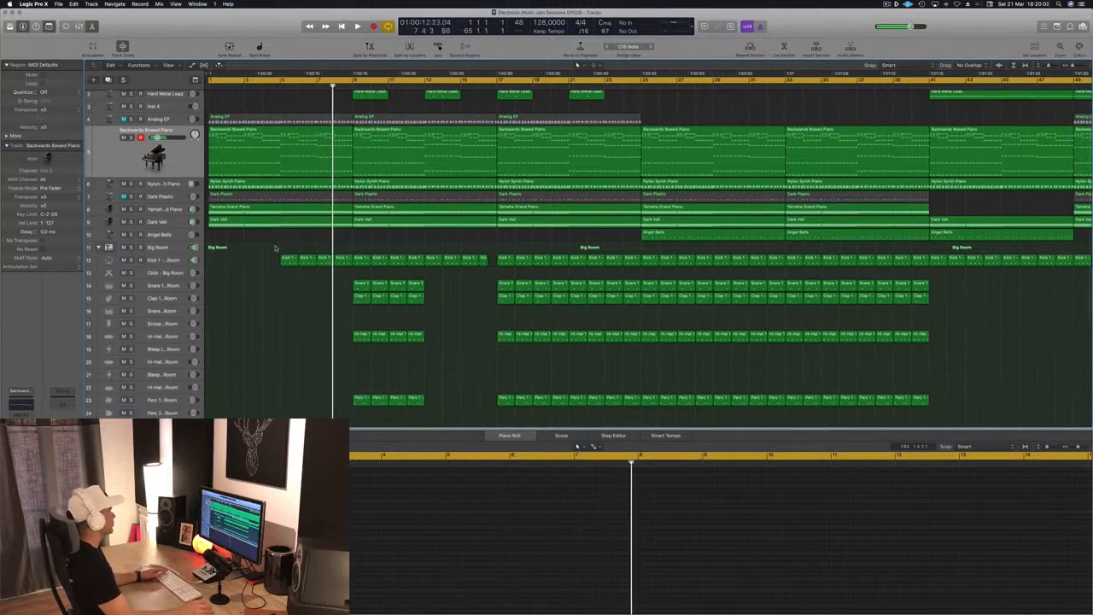
scroll(275, 248, up, 2)
key(super+Left)
key(space)
key(space)
click(157, 171)
key(space)
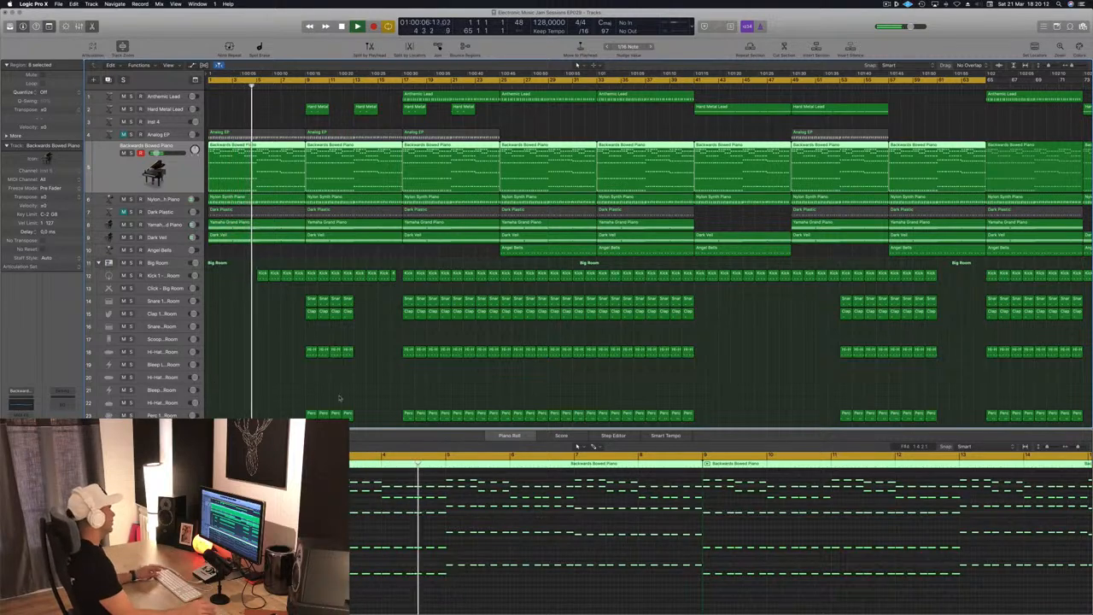
scroll(302, 348, up, 5)
scroll(302, 347, down, 3)
key(space)
Copy the one-bar crash region from bar 1 onto the FX Reverse - Big Room track at bar 8.
scroll(290, 342, down, 4)
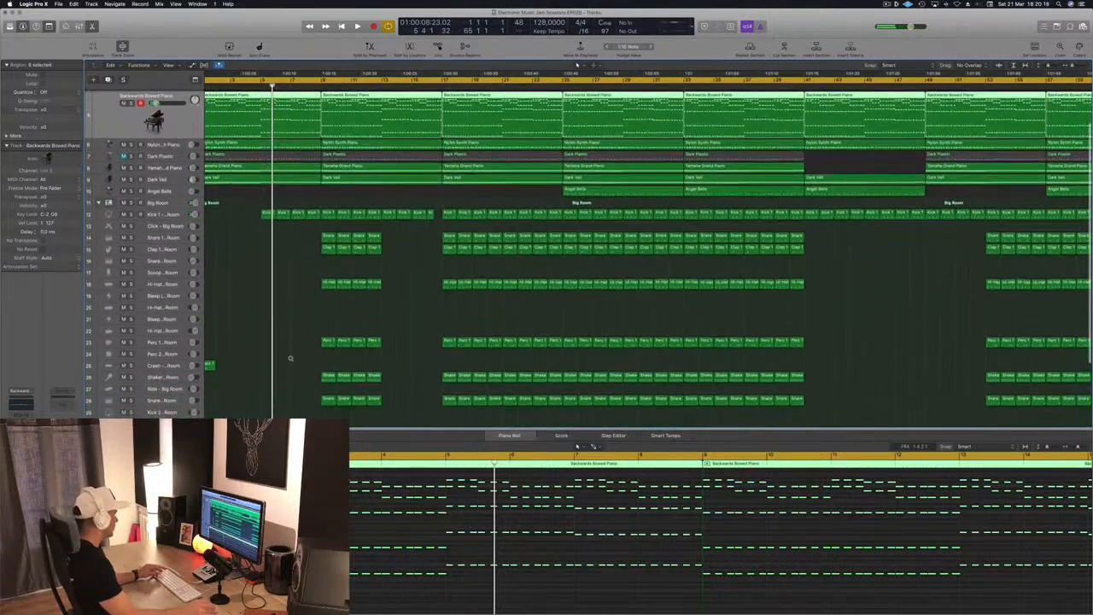
scroll(282, 366, down, 2)
scroll(282, 366, down, 5)
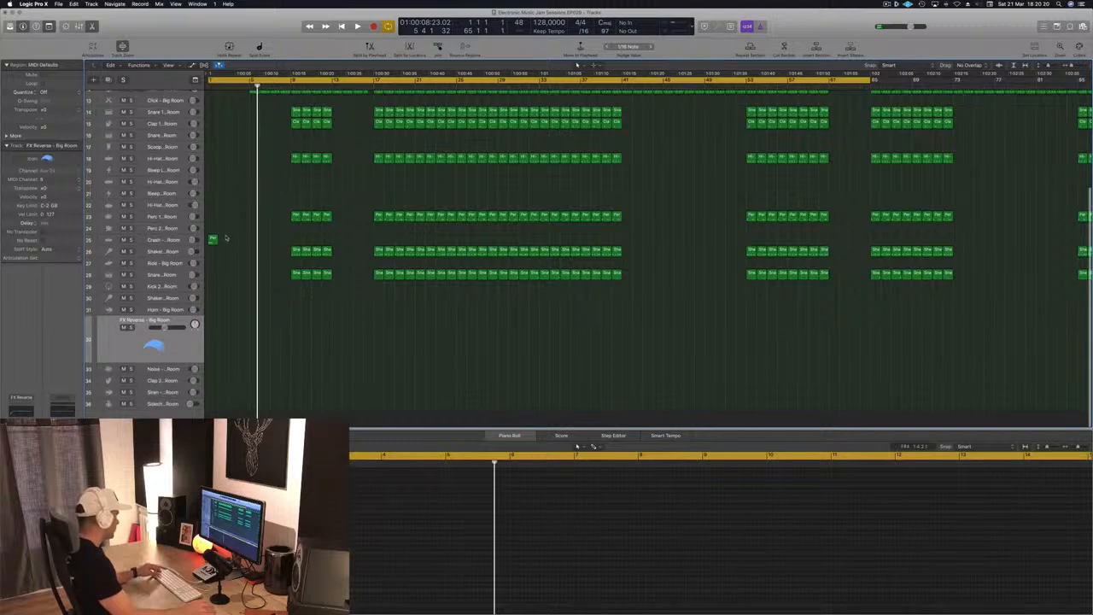
drag(212, 240, 285, 349)
Lengthen the note in the copied FX Reverse region to fill all of bar 8 while playing it back.
click(616, 522)
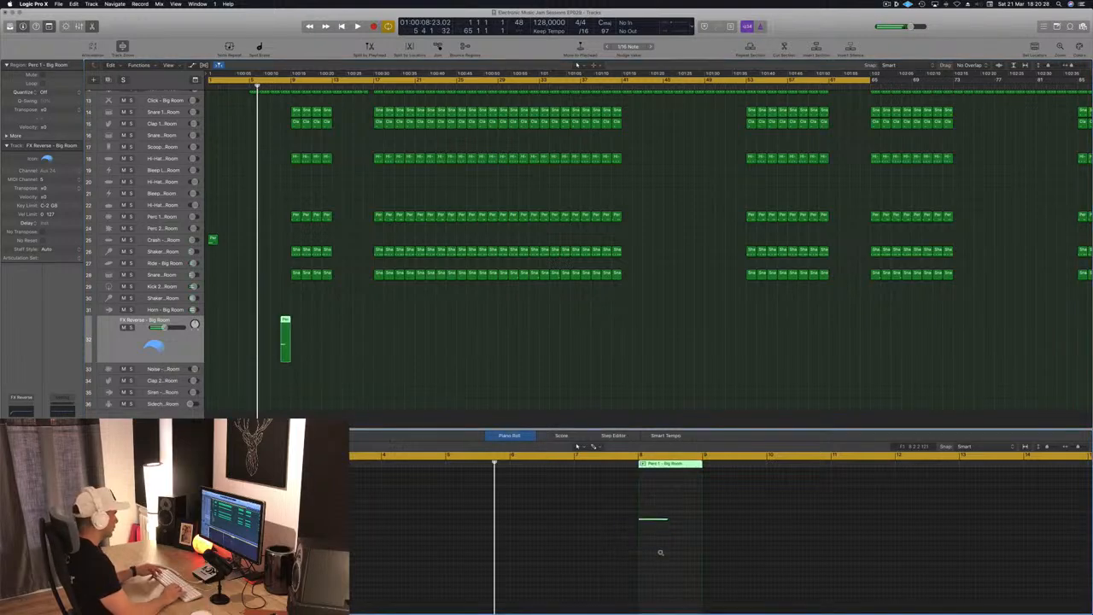
key(Return)
key(space)
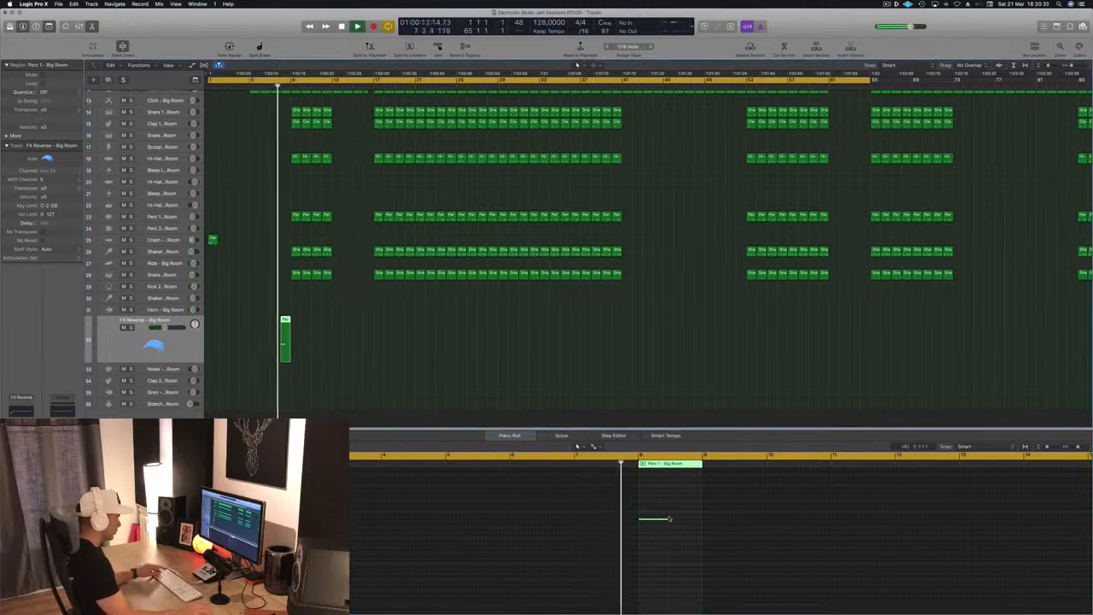
drag(665, 519, 701, 519)
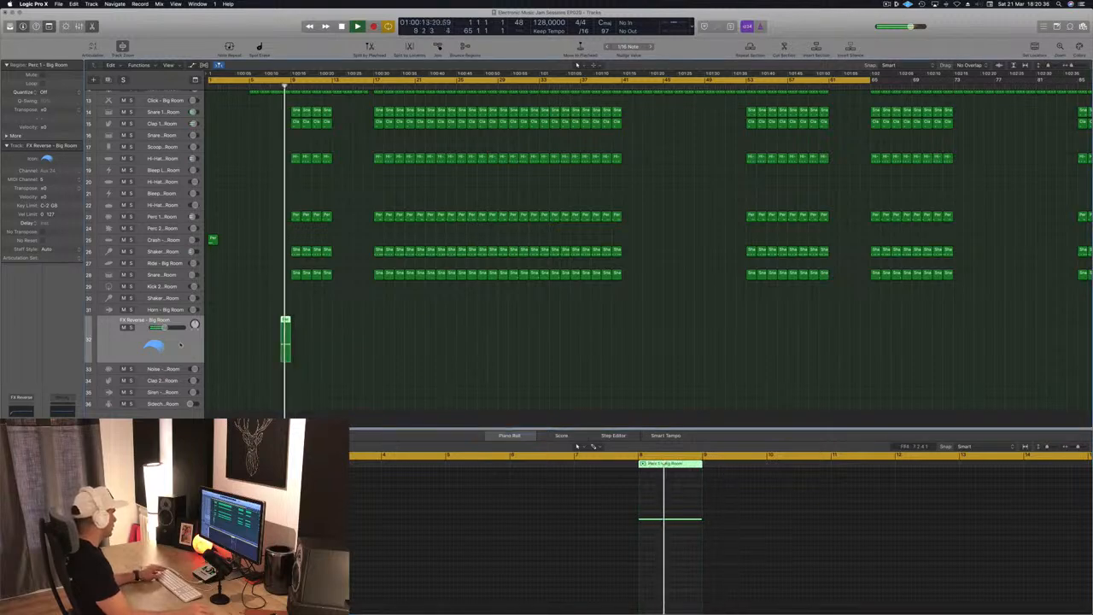
Audition Noise Burst - Radiant and set the FX Reverse track's sound to Noise Downer - Dropkick.
key(y)
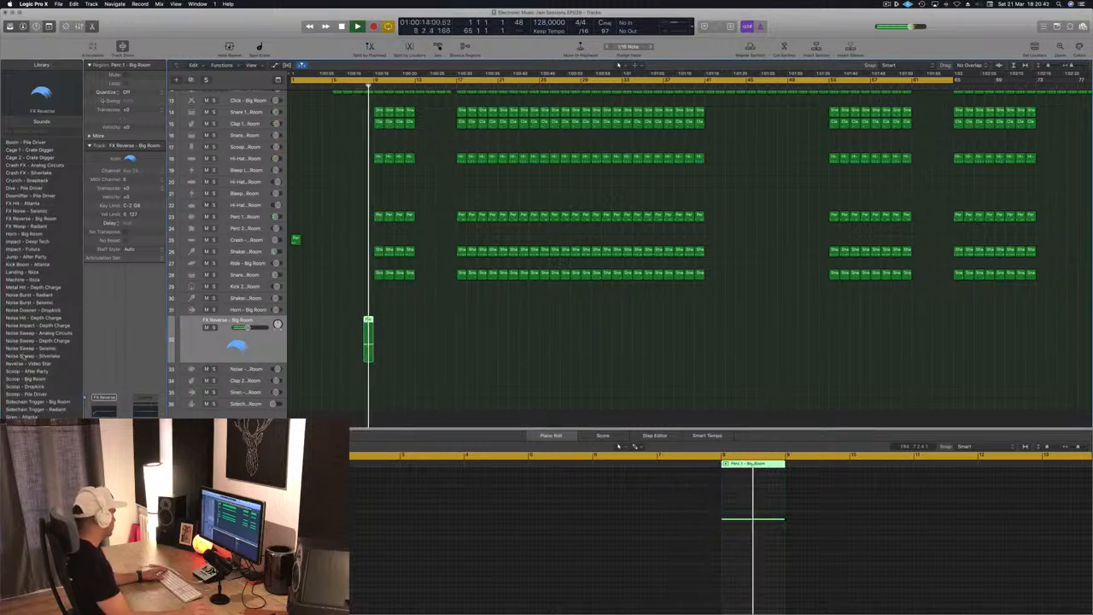
click(30, 294)
key(space)
click(10, 309)
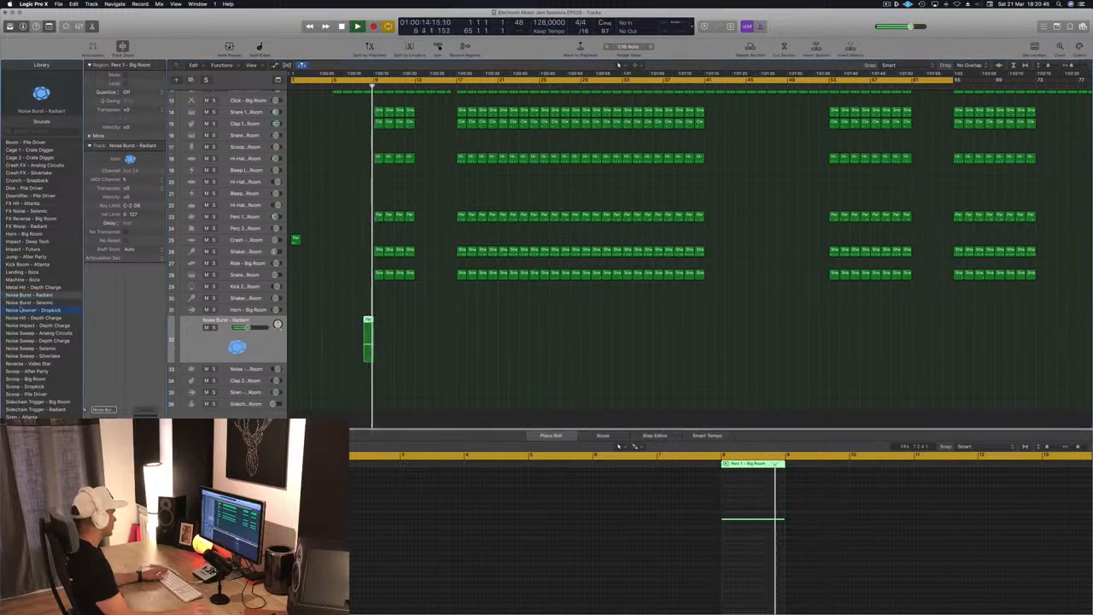
key(space)
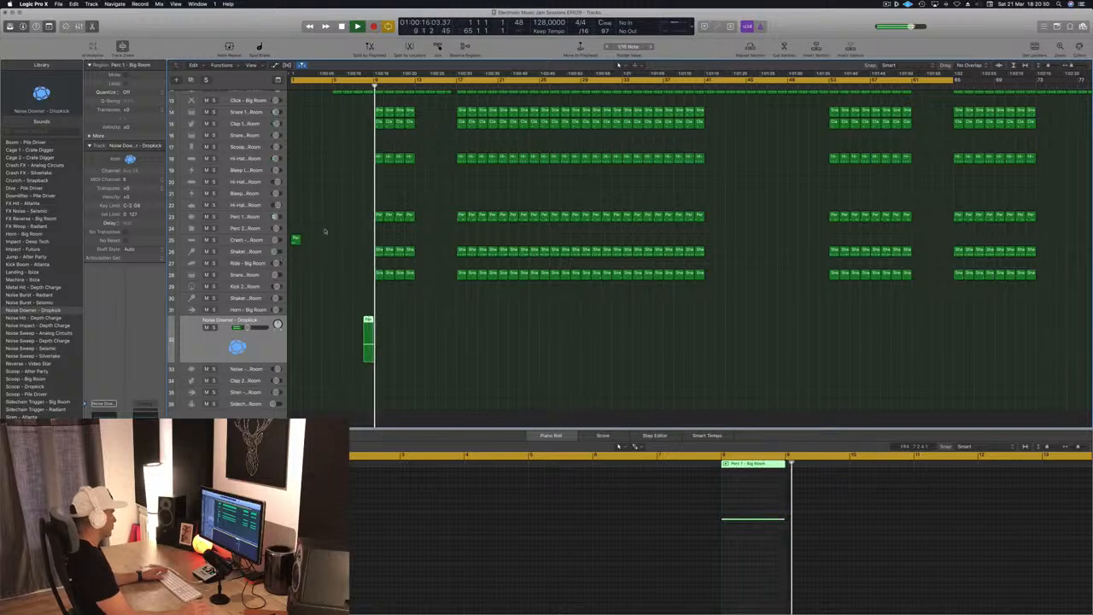
Copy the crash region from bar 1 to bar 9 on its own track and save the project.
scroll(344, 220, up, 4)
key(Return)
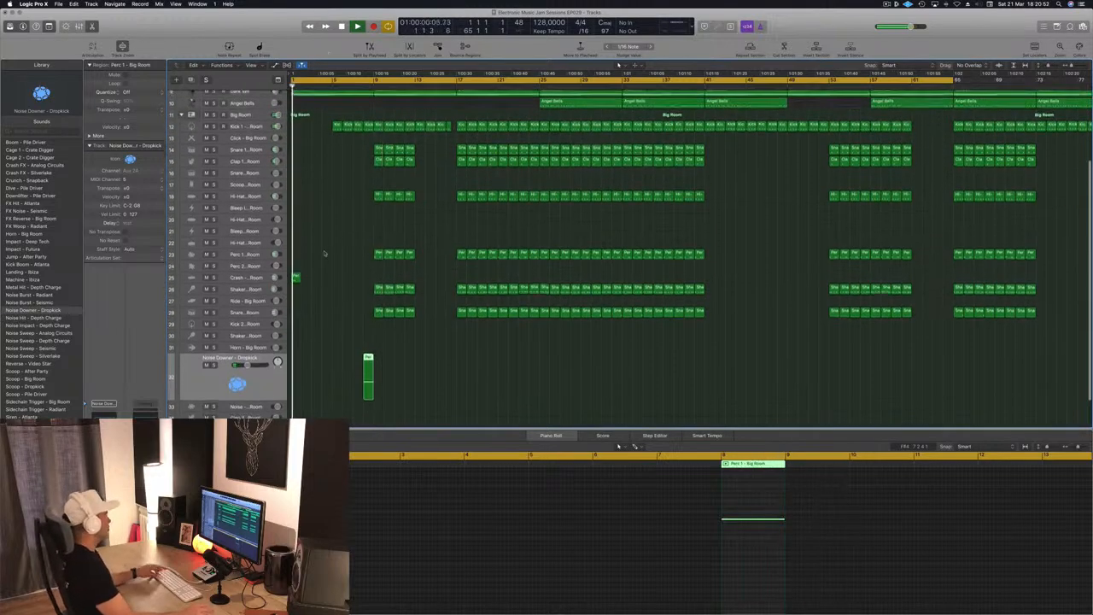
click(295, 277)
drag(295, 278, 378, 278)
scroll(344, 242, down, 8)
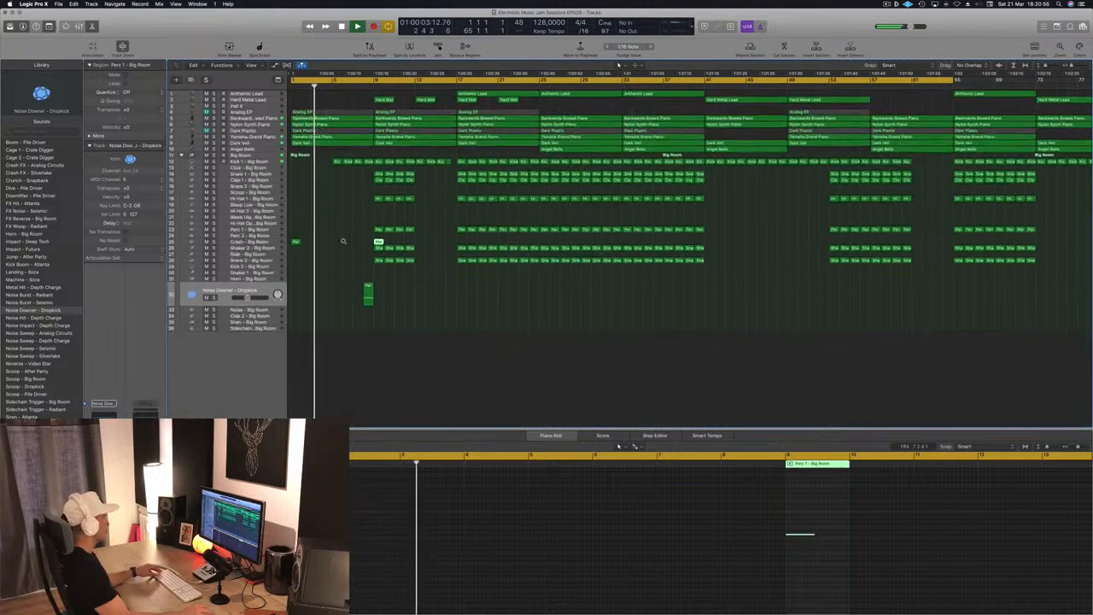
key(super+s)
Close the Piano Roll editor and replay the arrangement from bar 1.
scroll(361, 194, up, 4)
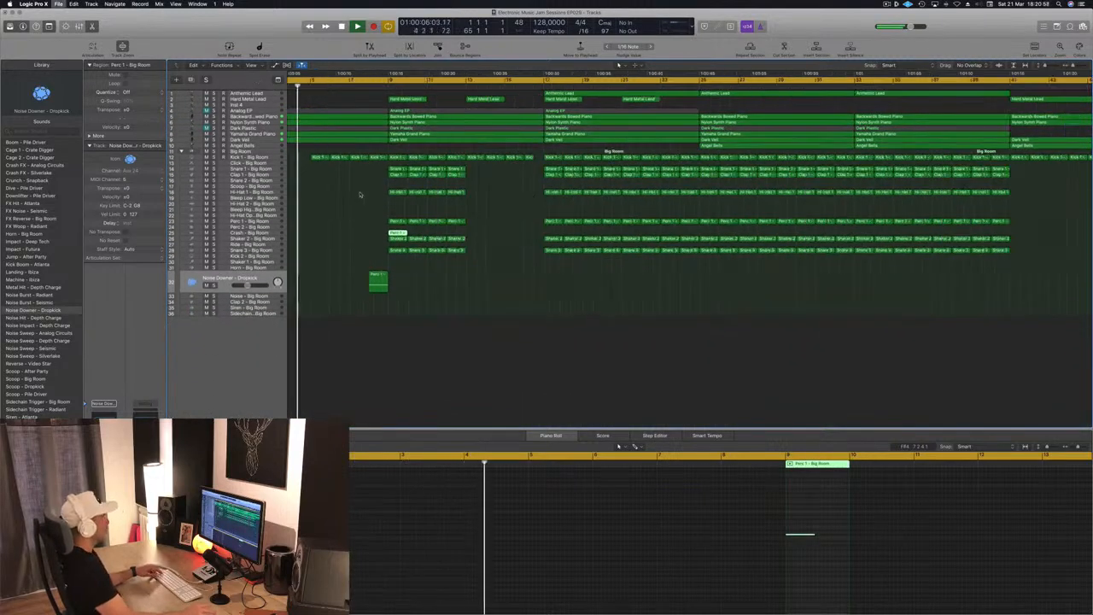
scroll(355, 225, up, 1)
key(space)
scroll(355, 226, left, 3)
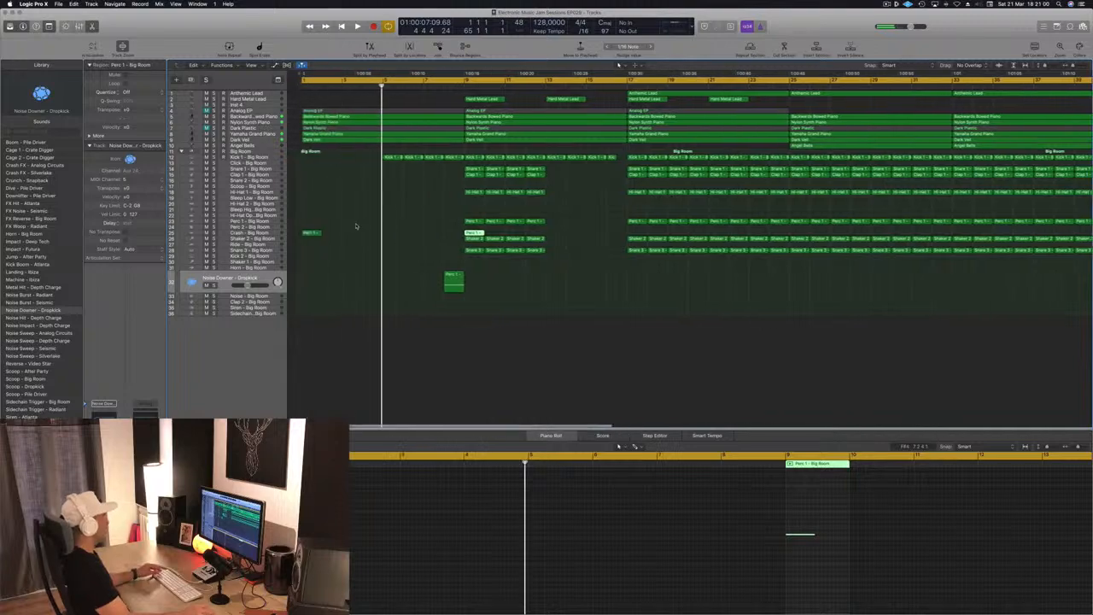
scroll(356, 226, up, 2)
scroll(356, 226, up, 3)
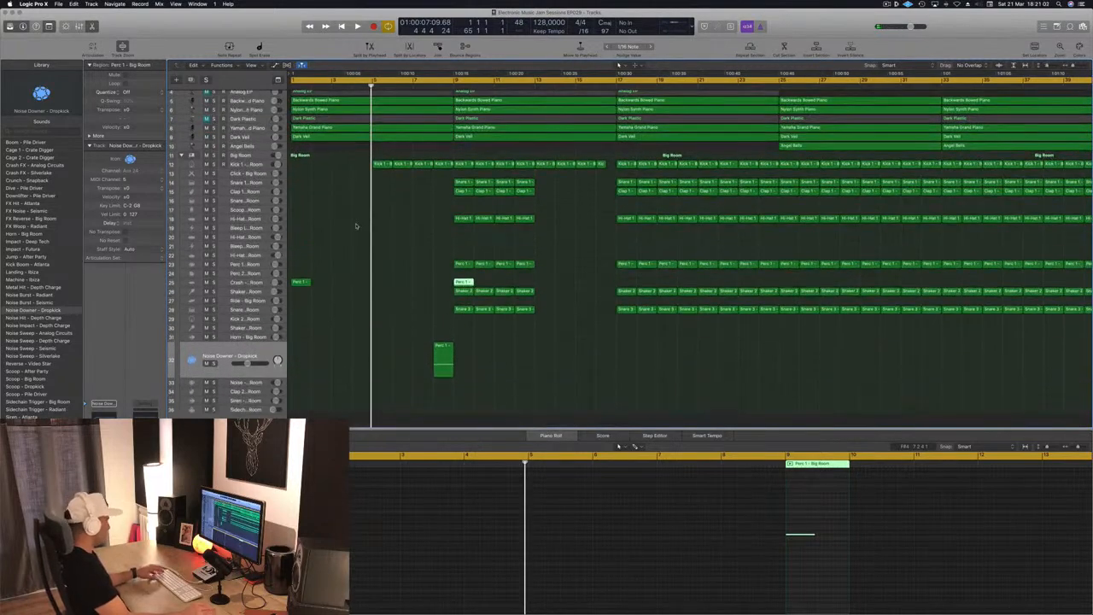
key(e)
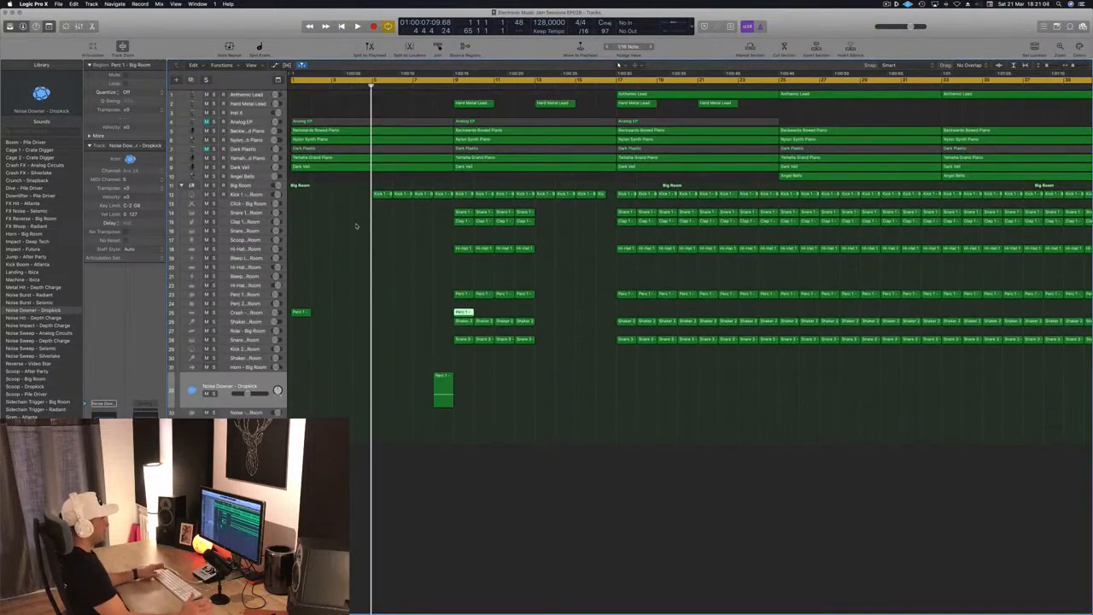
scroll(362, 241, down, 2)
scroll(361, 241, up, 3)
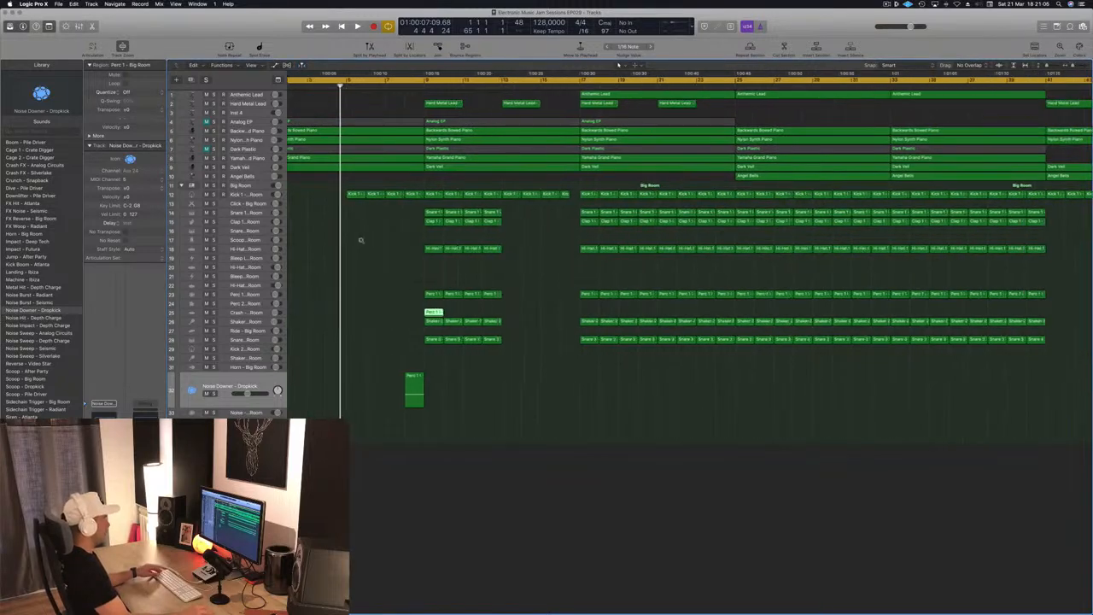
scroll(361, 243, left, 3)
key(Return)
key(space)
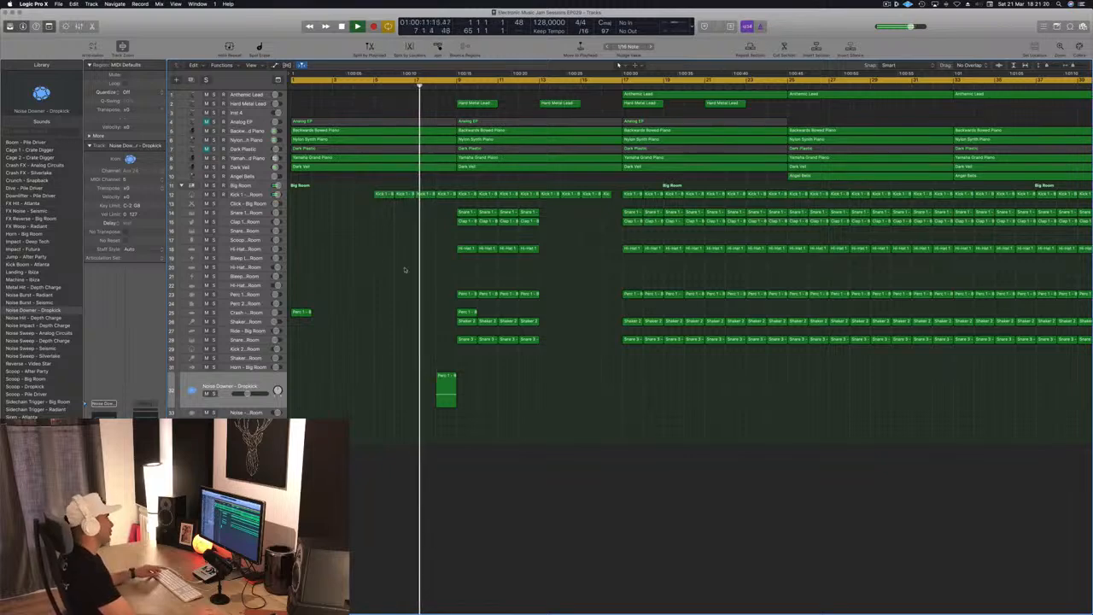
Examine the bar 8 Kick 1 region's notes in a separate Piano Roll window and close the window.
click(448, 195)
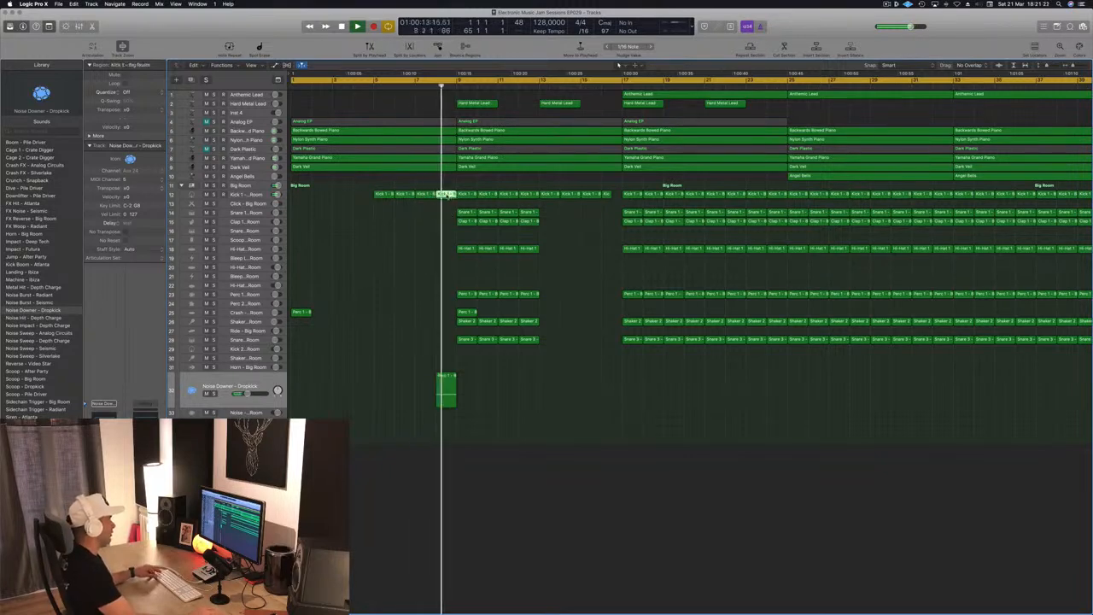
key(super+4)
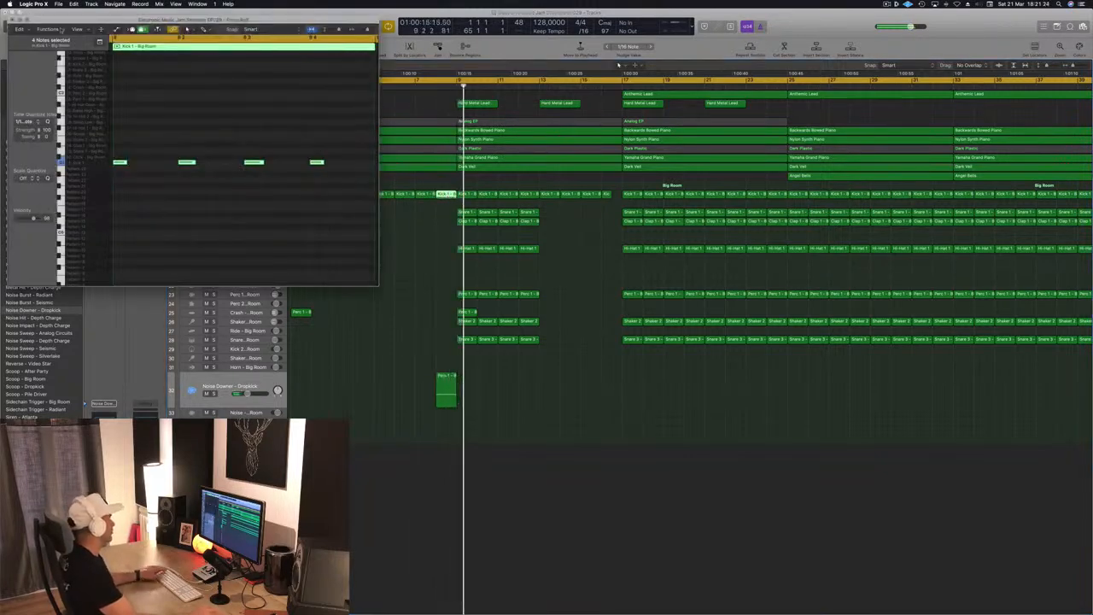
click(10, 20)
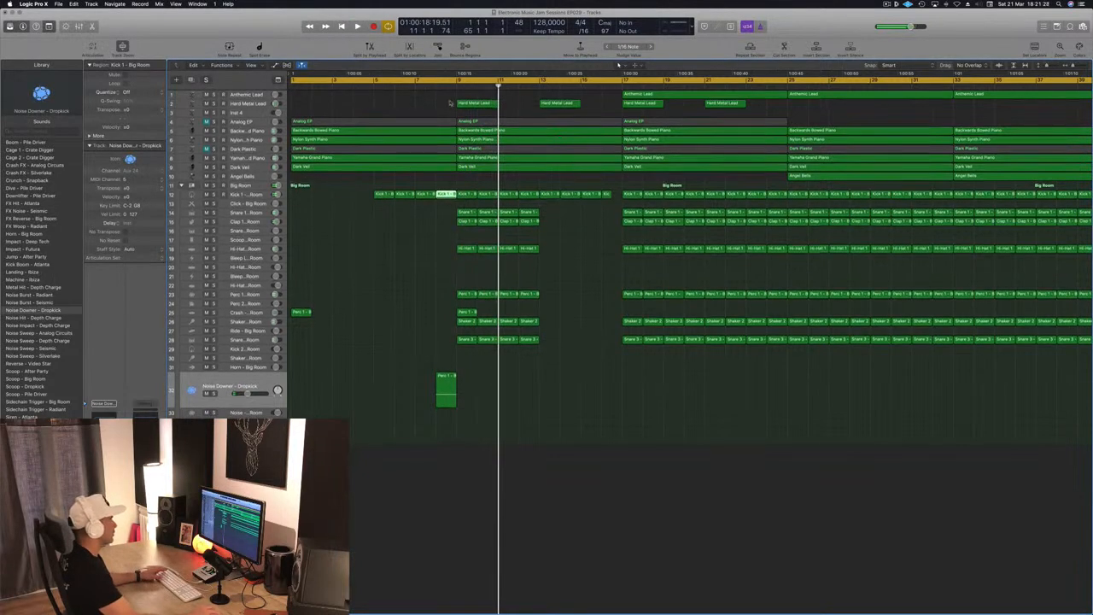
Delete the Hard Metal Lead regions at bars 9 and 13 and copy the bar 17 Anthemic Lead region to bar 9.
key(Delete)
key(space)
click(682, 97)
drag(683, 98, 517, 101)
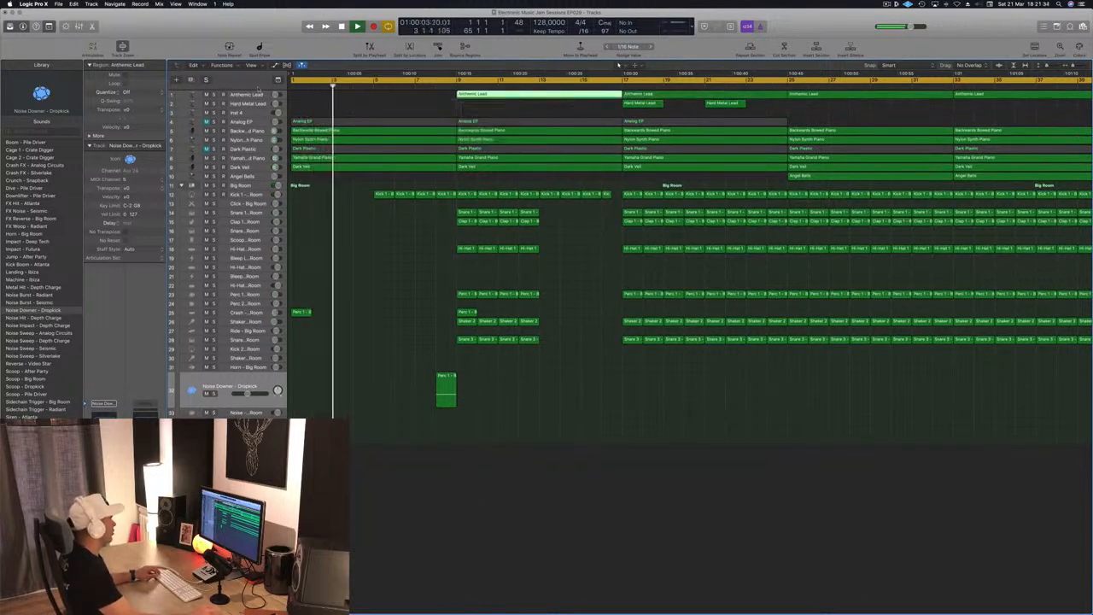
Move the Anthemic Lead track directly below Analog EP and play the section from bar 9.
drag(250, 96, 263, 129)
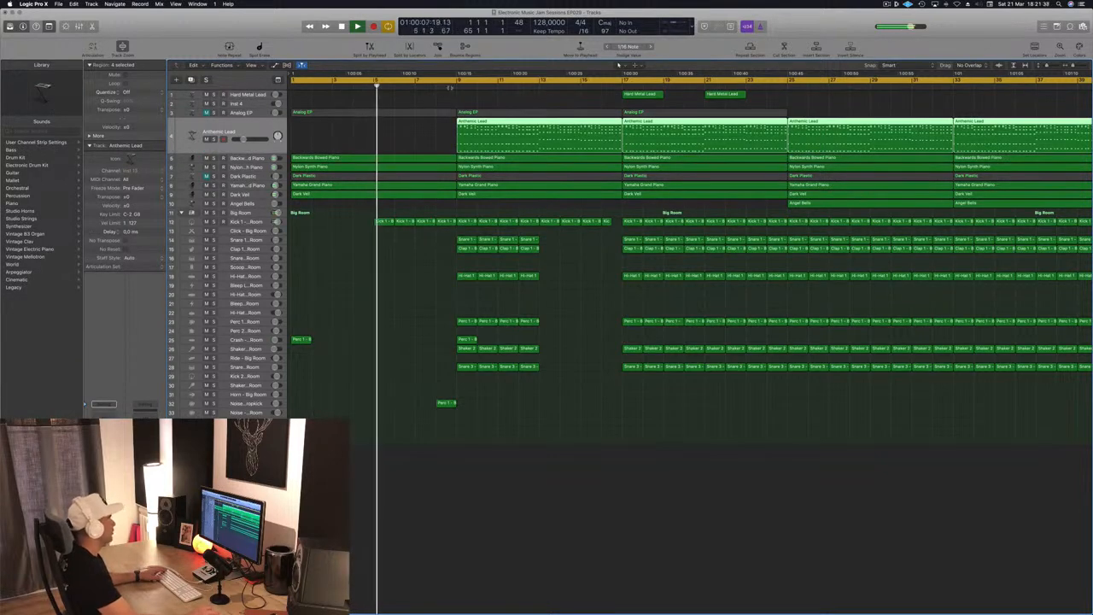
key(shift+space)
scroll(376, 122, left, 2)
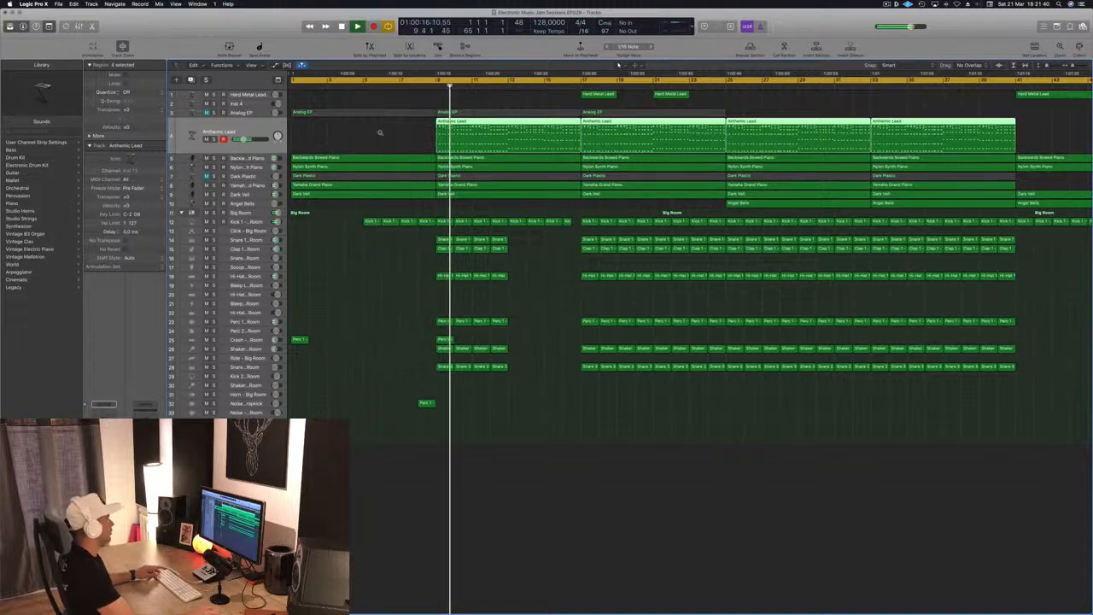
scroll(380, 133, left, 3)
scroll(328, 146, right, 3)
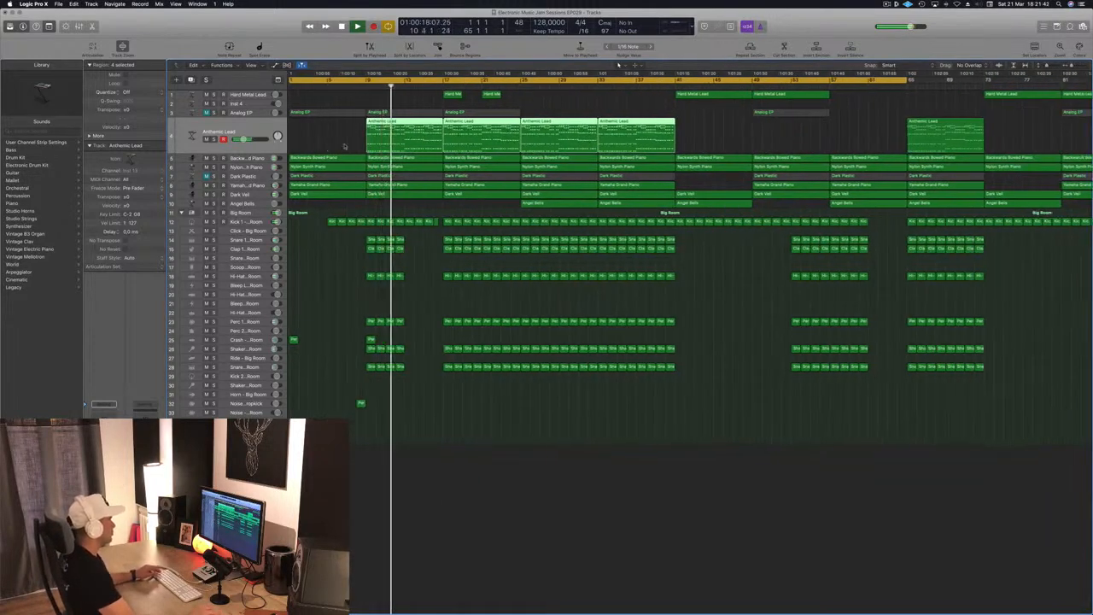
scroll(360, 143, right, 3)
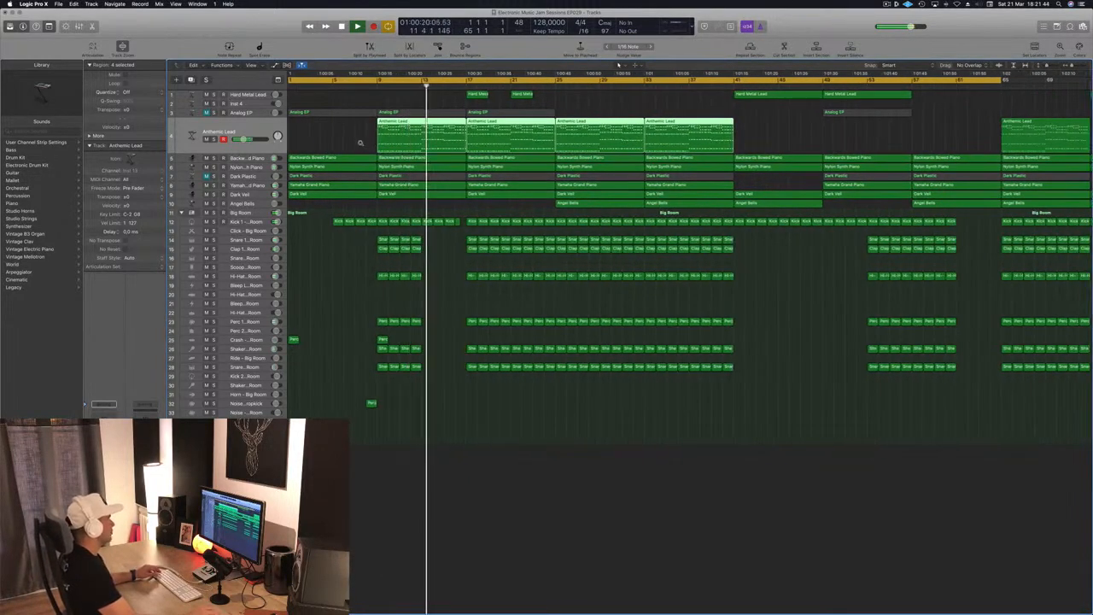
scroll(361, 143, left, 3)
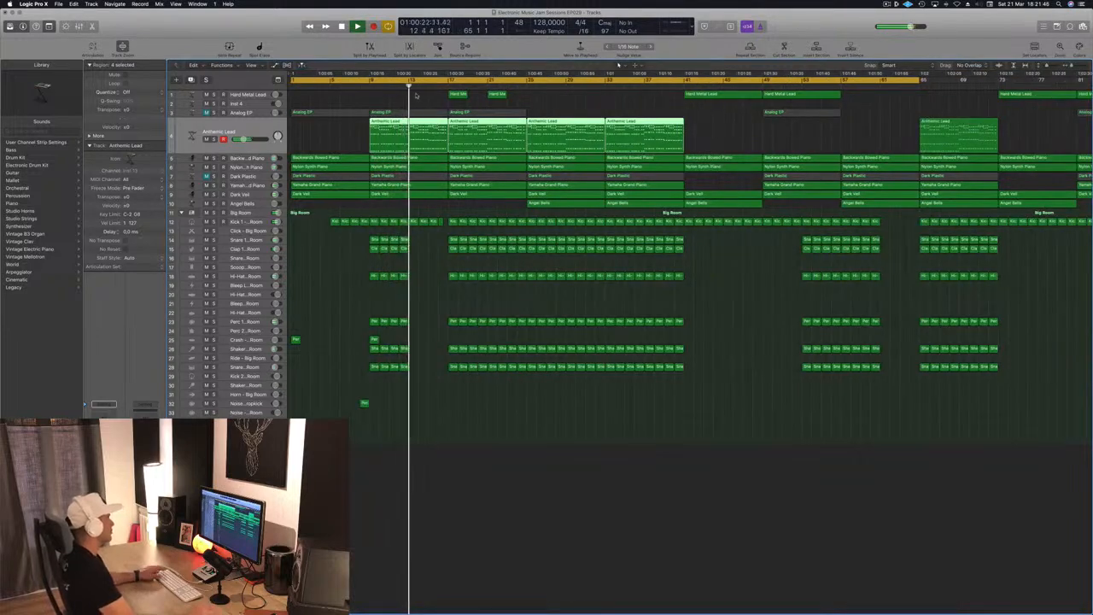
click(365, 86)
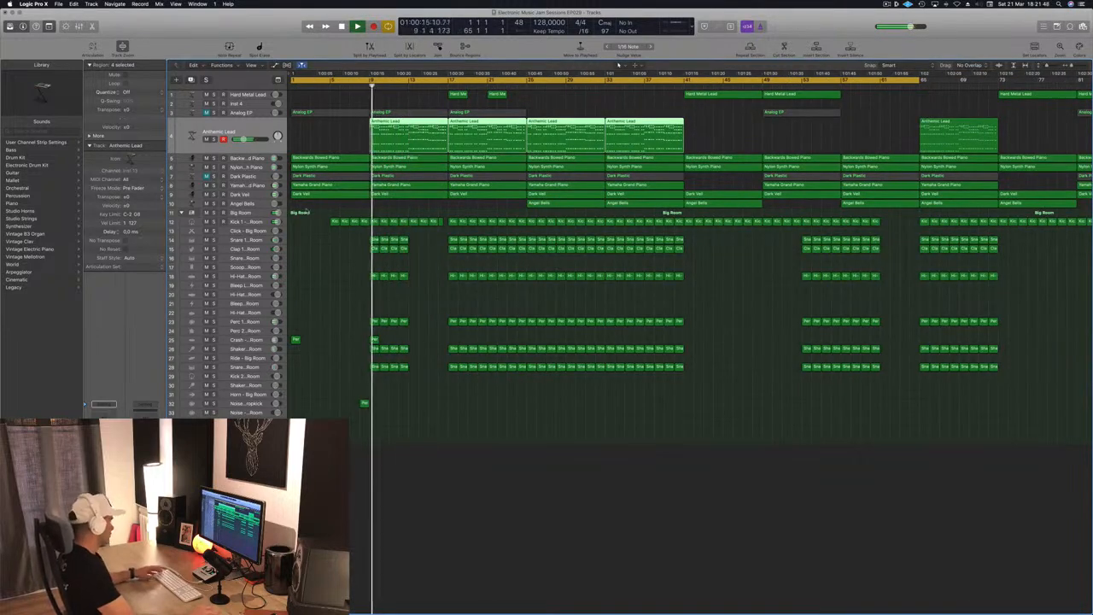
Replay the opening with the Hard Metal Lead track selected, muting Backwards Bowed Piano briefly to compare.
key(super+Right)
key(Return)
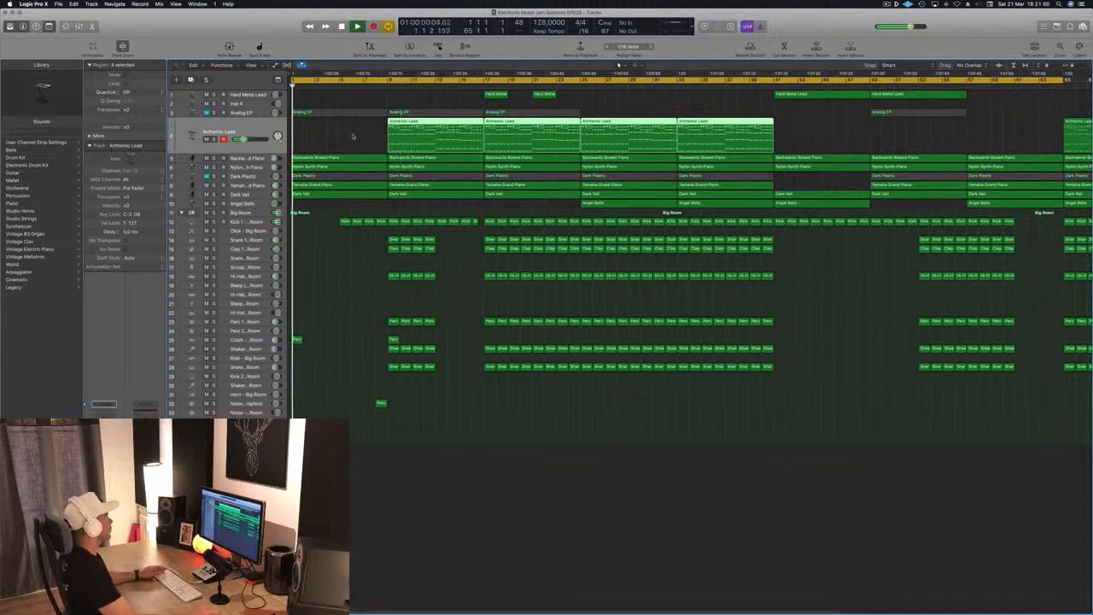
click(242, 95)
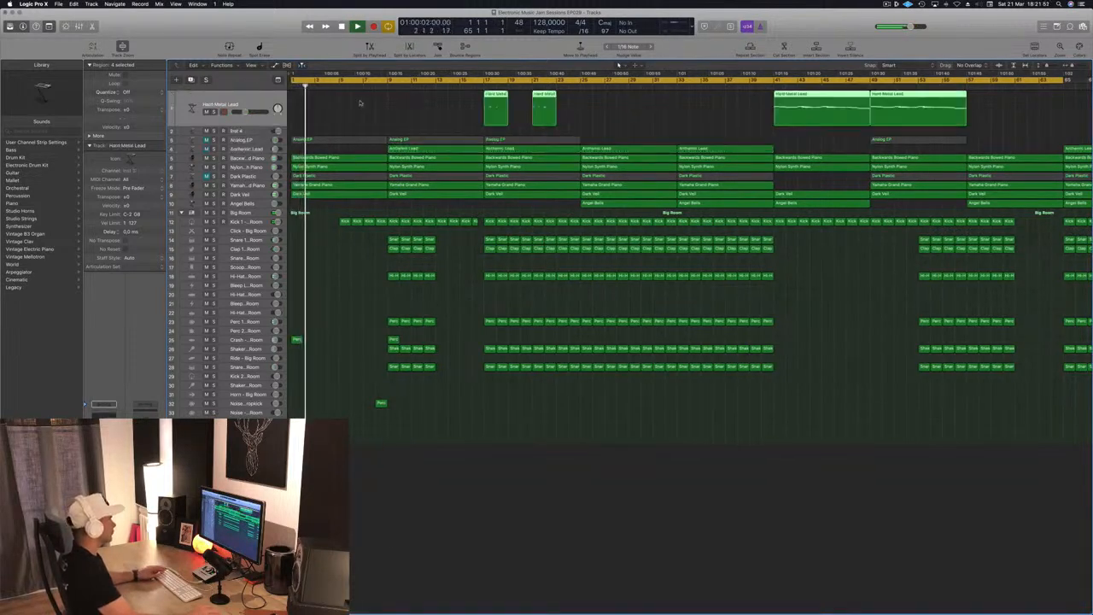
key(Return)
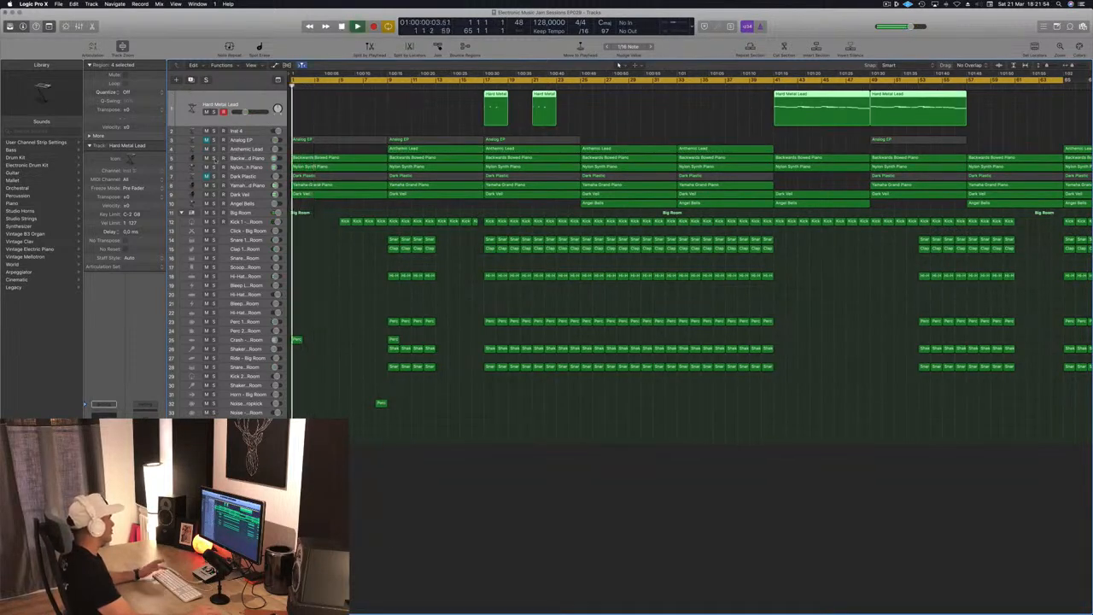
click(205, 158)
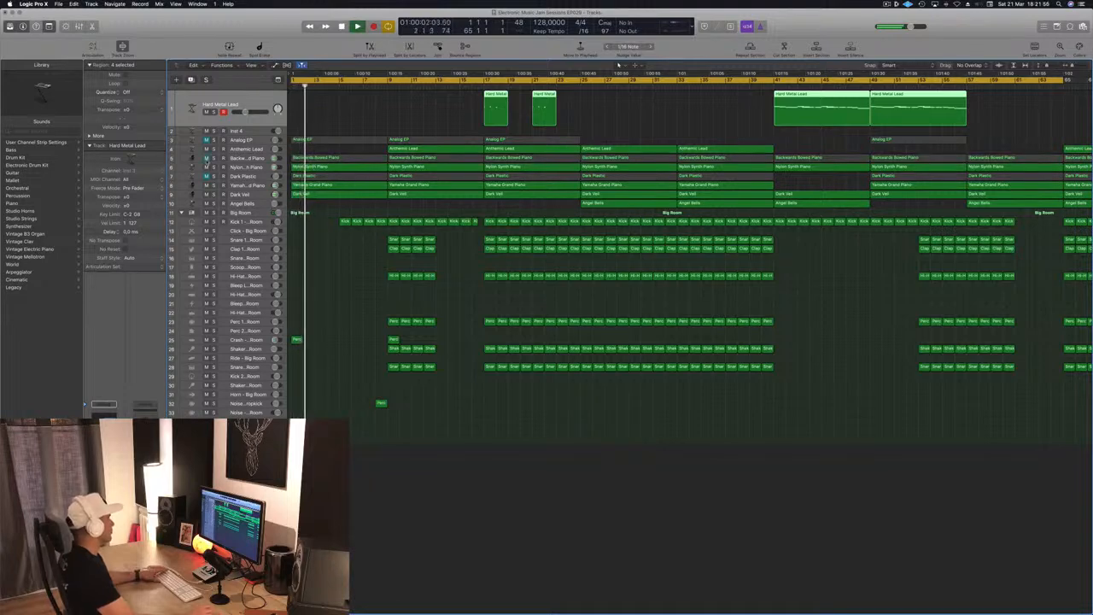
click(205, 159)
key(Return)
Unmute the Dark Plastic track and delete its first region, which starts at bar 1.
click(206, 176)
click(206, 176)
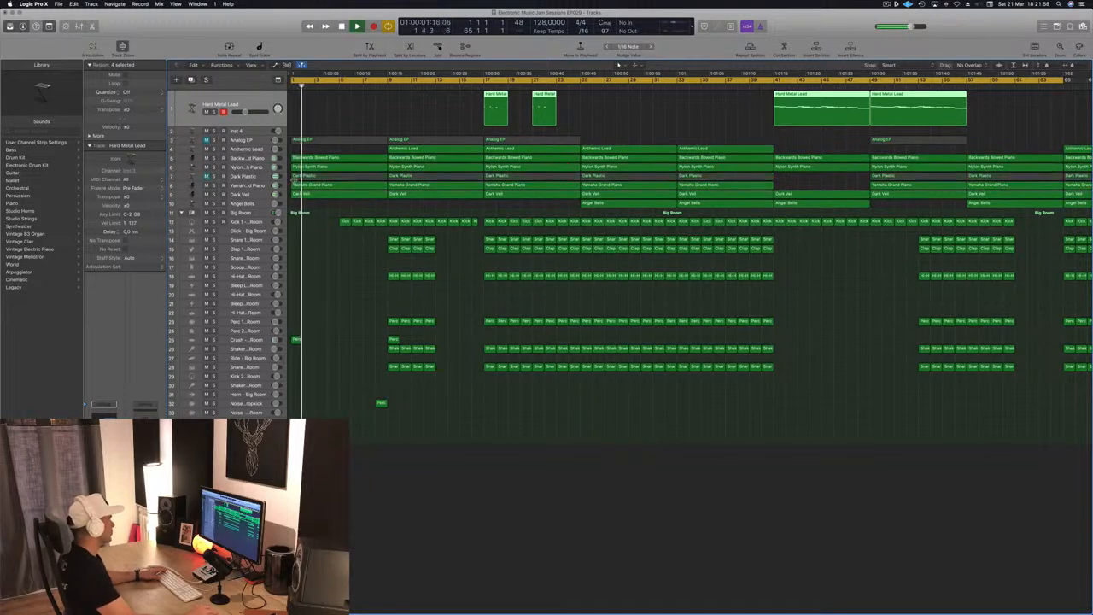
click(339, 176)
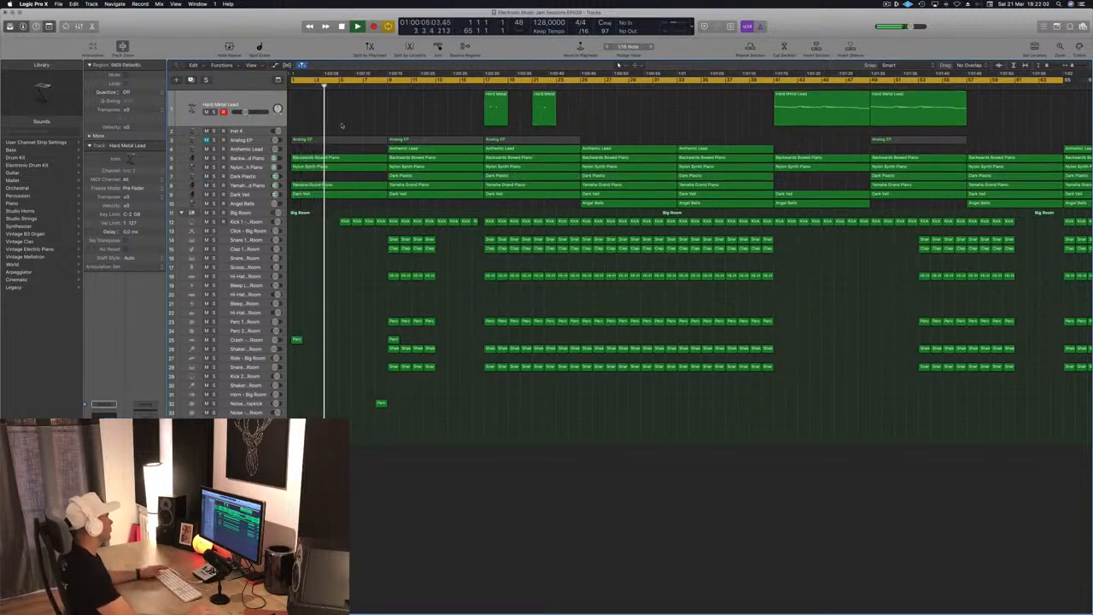
Unmute the Analog EP track and replay the opening from bar 1 with that track selected.
click(206, 140)
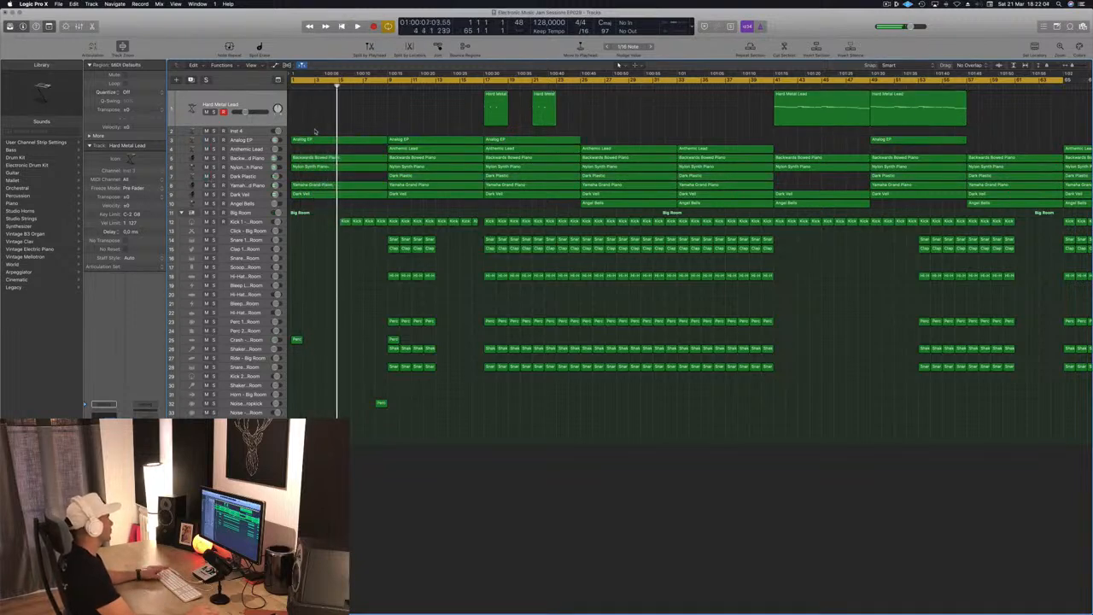
click(250, 139)
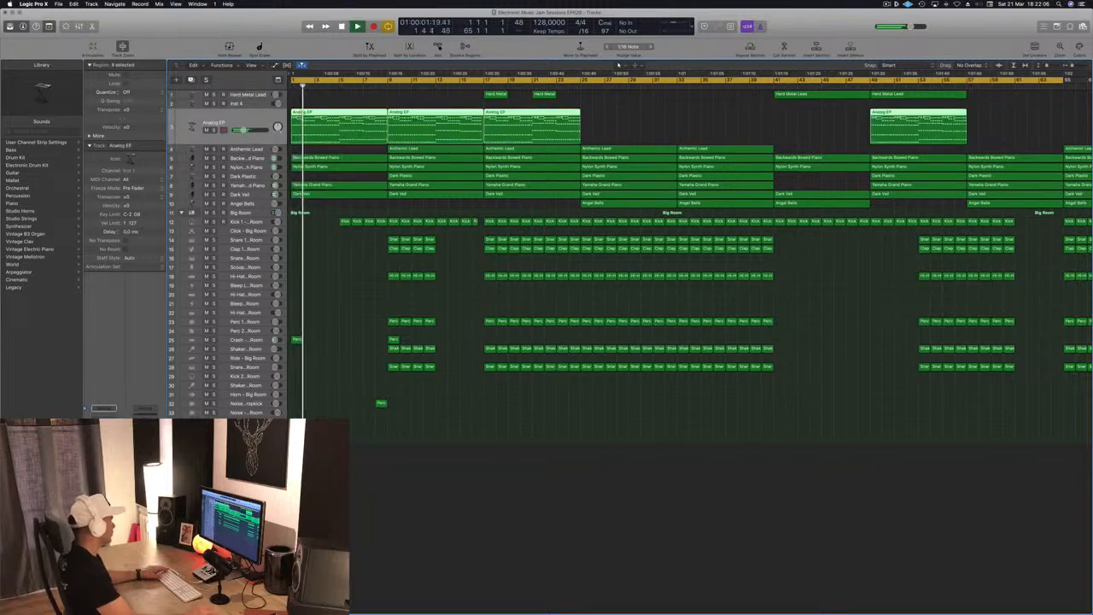
click(441, 535)
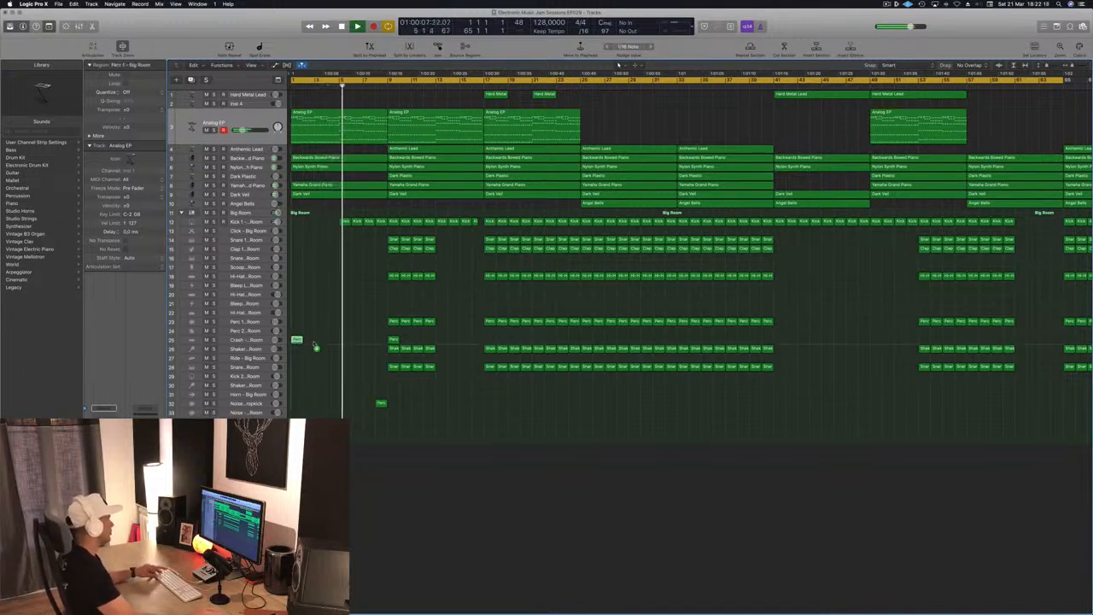
Copy the bar 1 crash region to bar 5 and replay the opening from the start.
drag(344, 341, 345, 341)
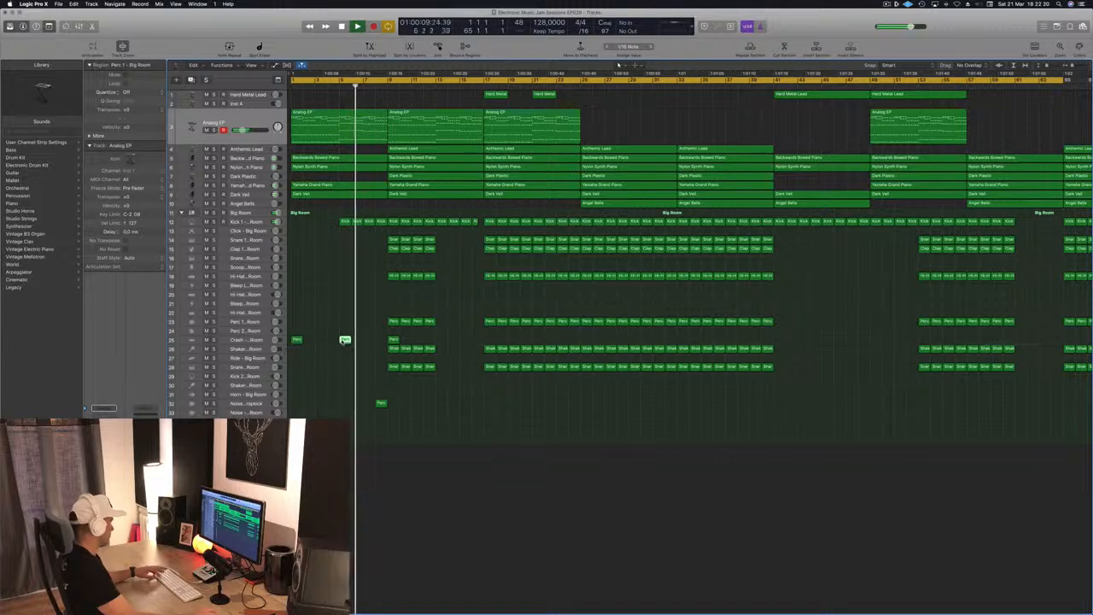
key(space)
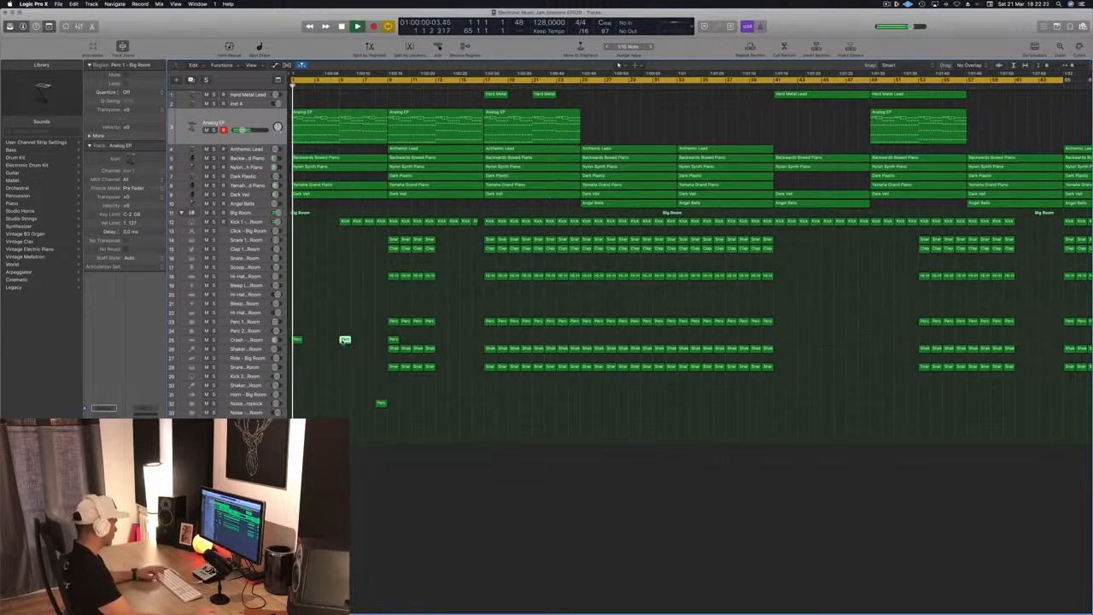
scroll(345, 317, down, 3)
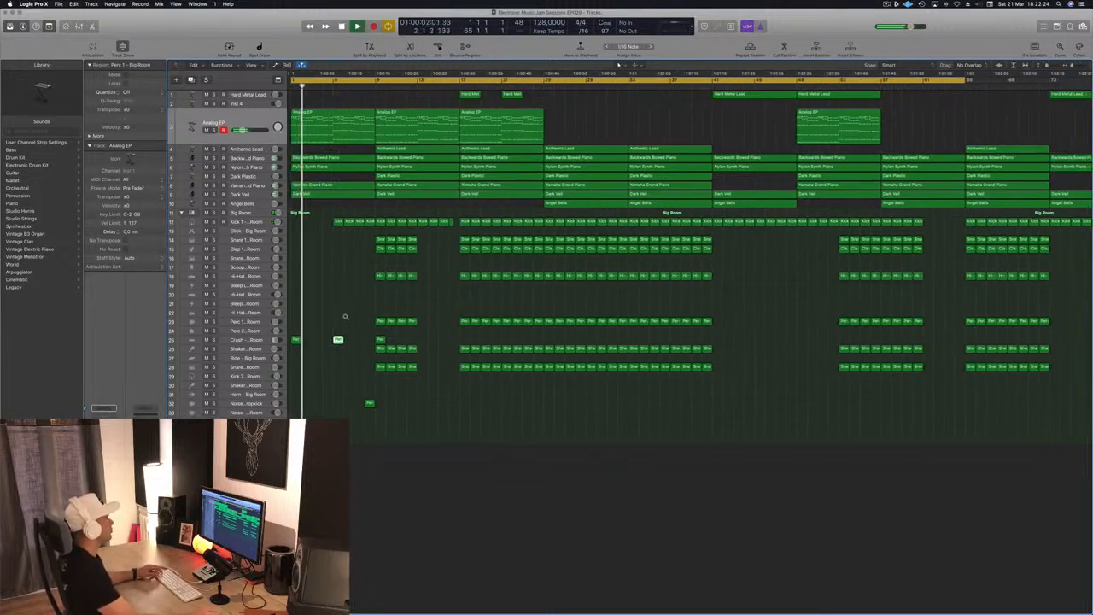
scroll(345, 317, down, 1)
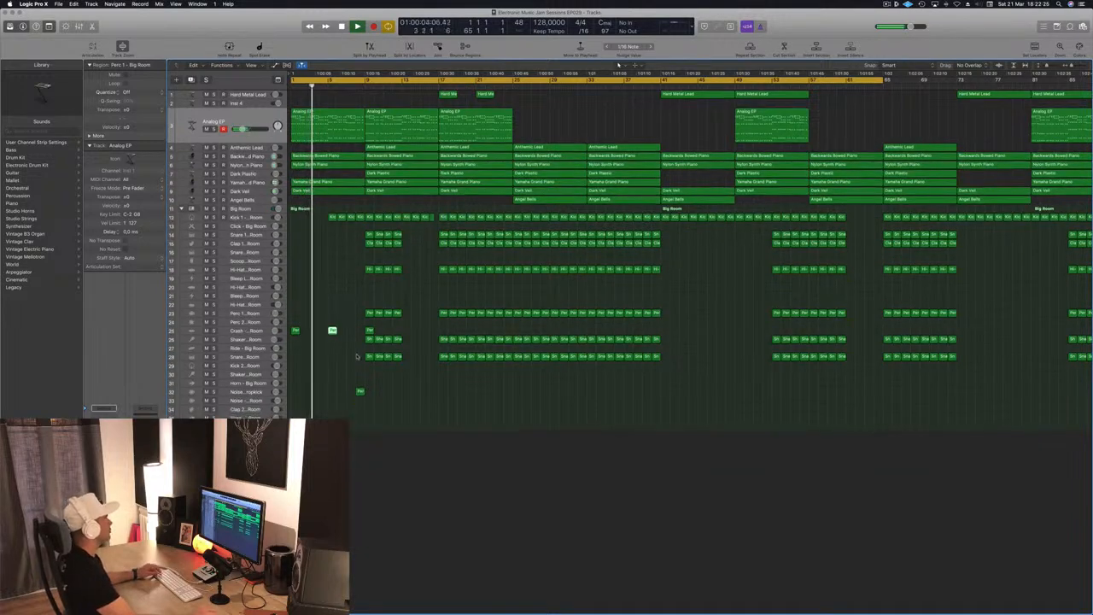
scroll(357, 356, up, 3)
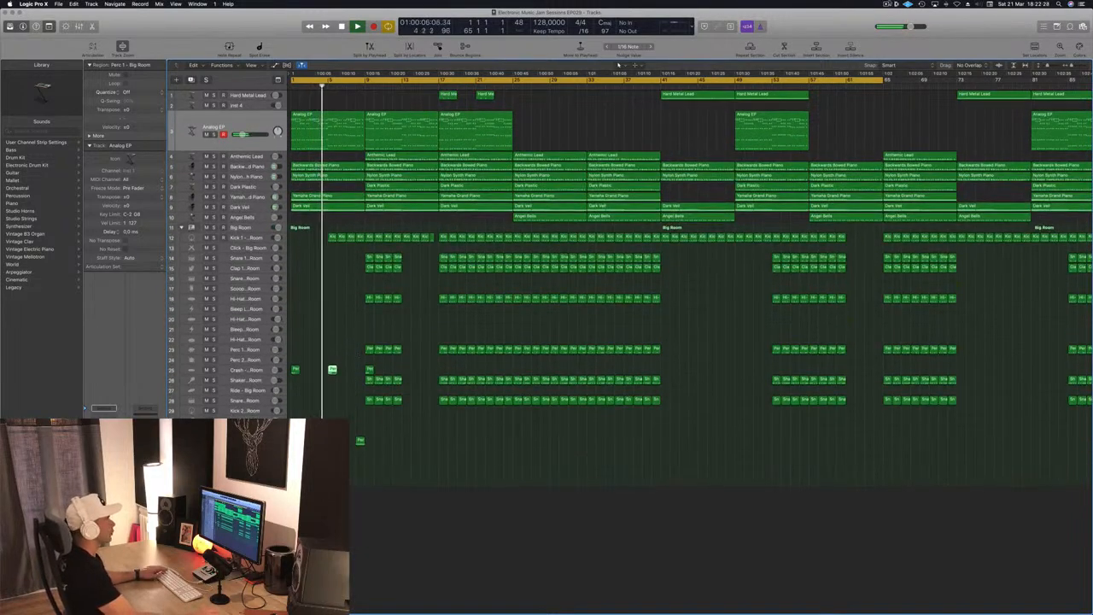
click(887, 5)
click(834, 26)
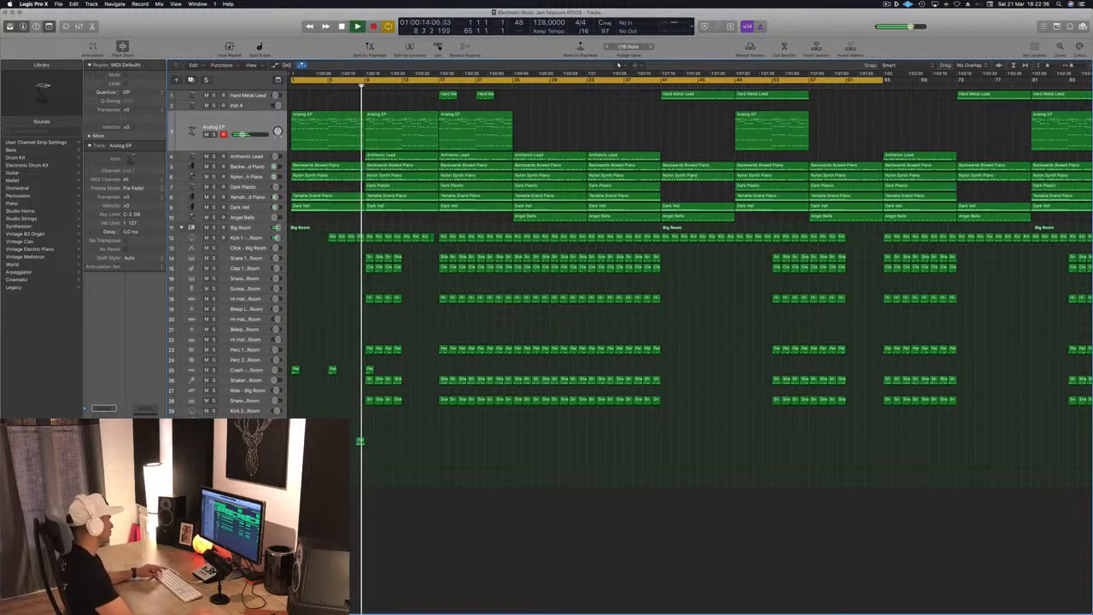
Copy the Noise Downer - Dropkick region at bar 8 to bars 9 and 13.
key(Down)
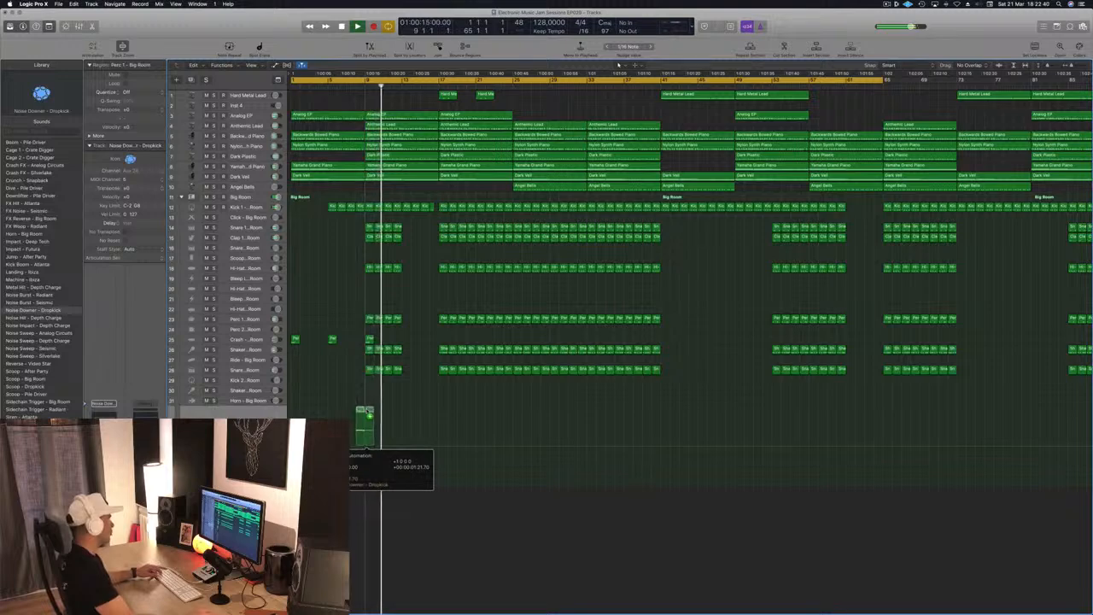
drag(370, 411, 408, 412)
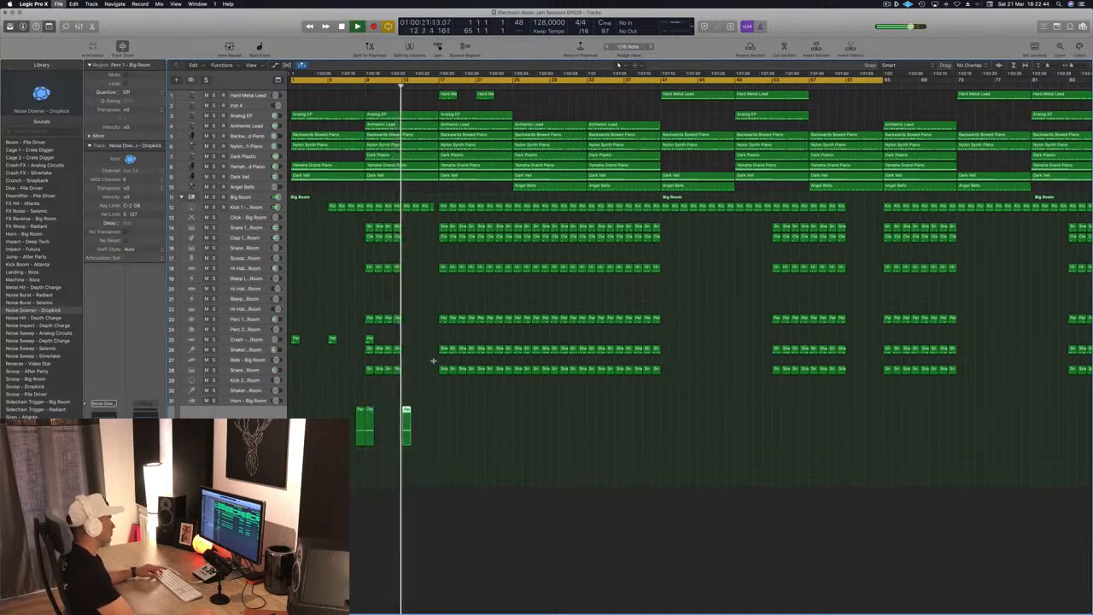
key(super+Right)
scroll(435, 291, down, 1)
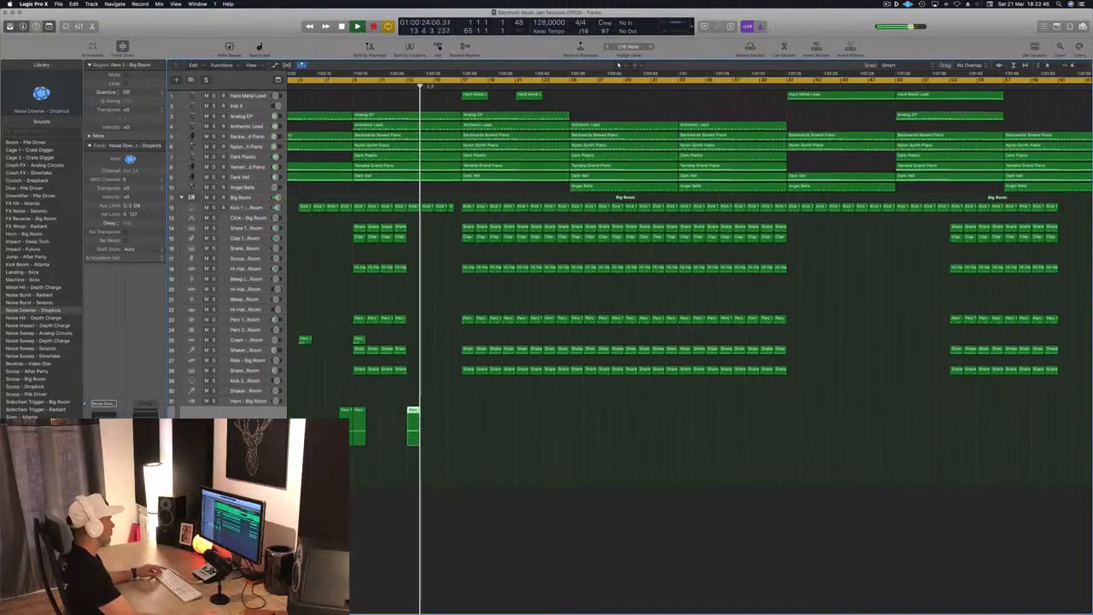
scroll(416, 89, left, 4)
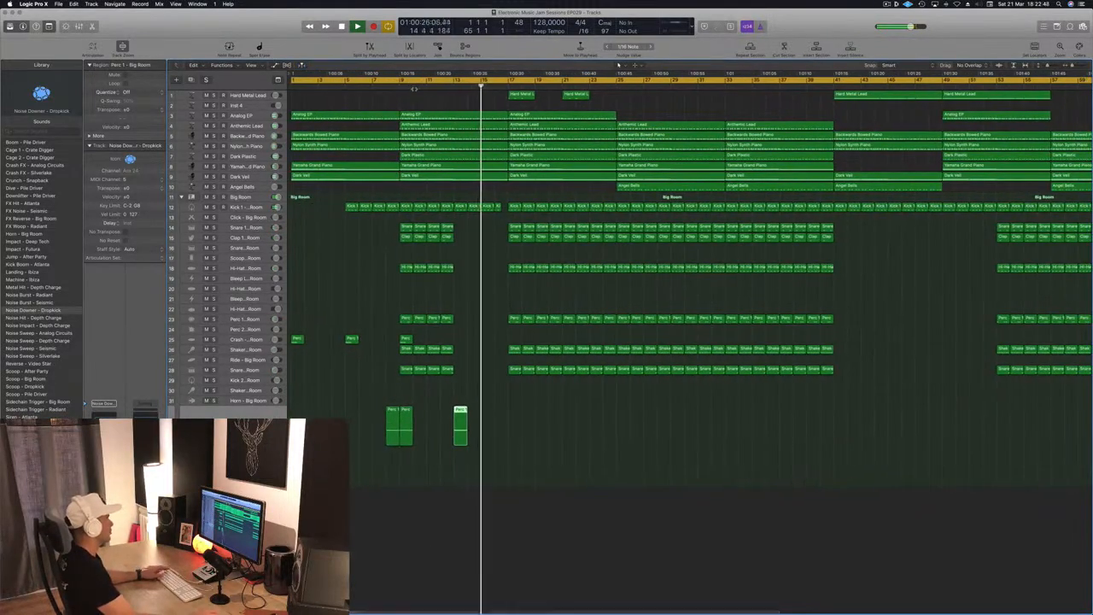
Delete the Anthemic Lead region at bar 17 and play the section from bar 13.
click(387, 86)
click(246, 125)
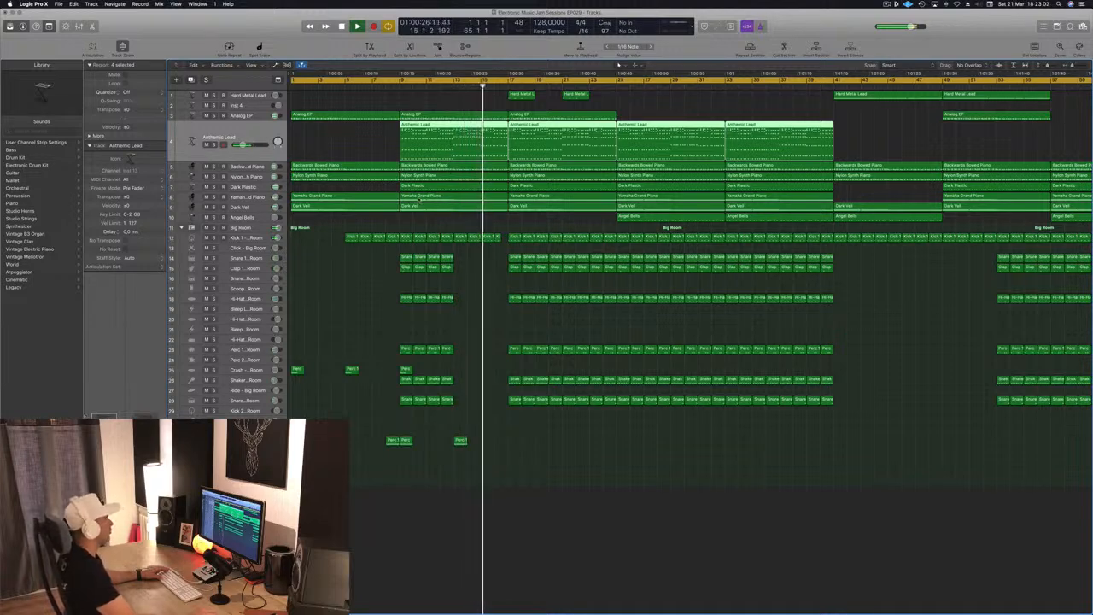
click(622, 103)
click(605, 127)
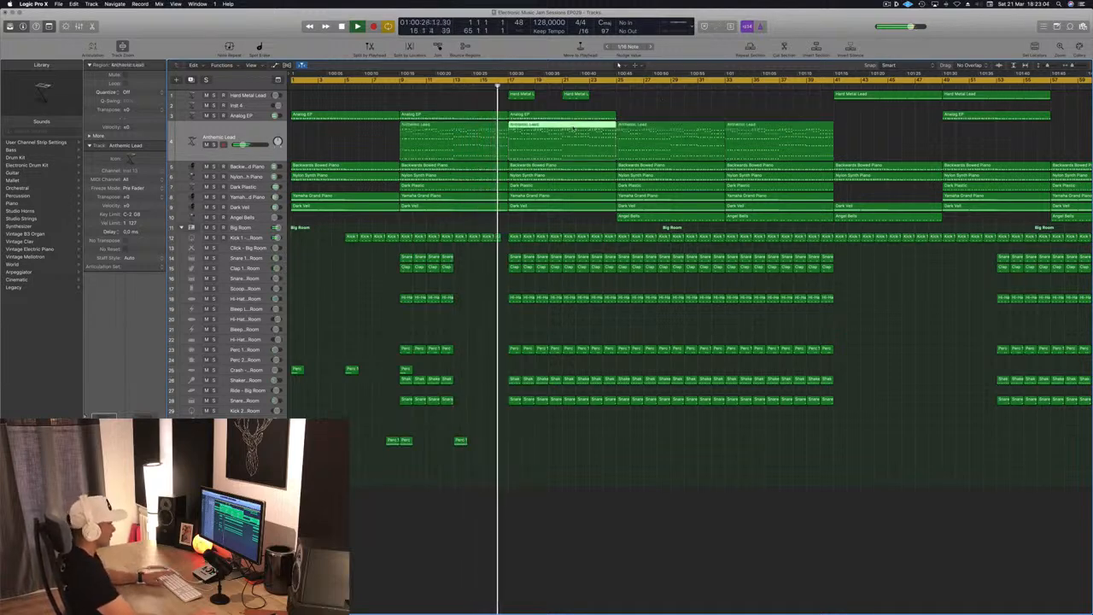
key(Delete)
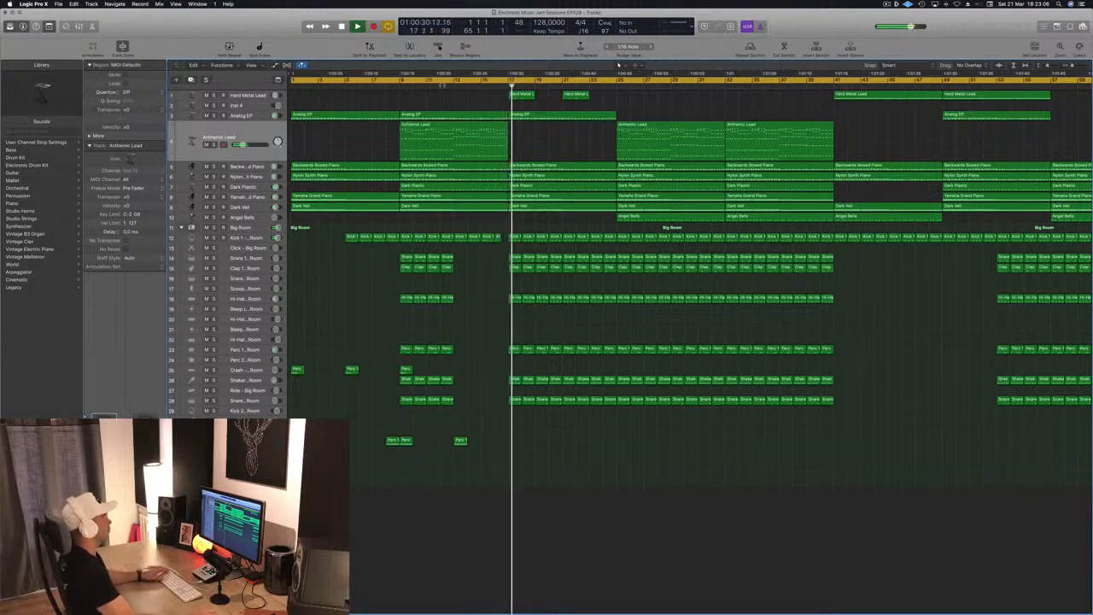
click(445, 85)
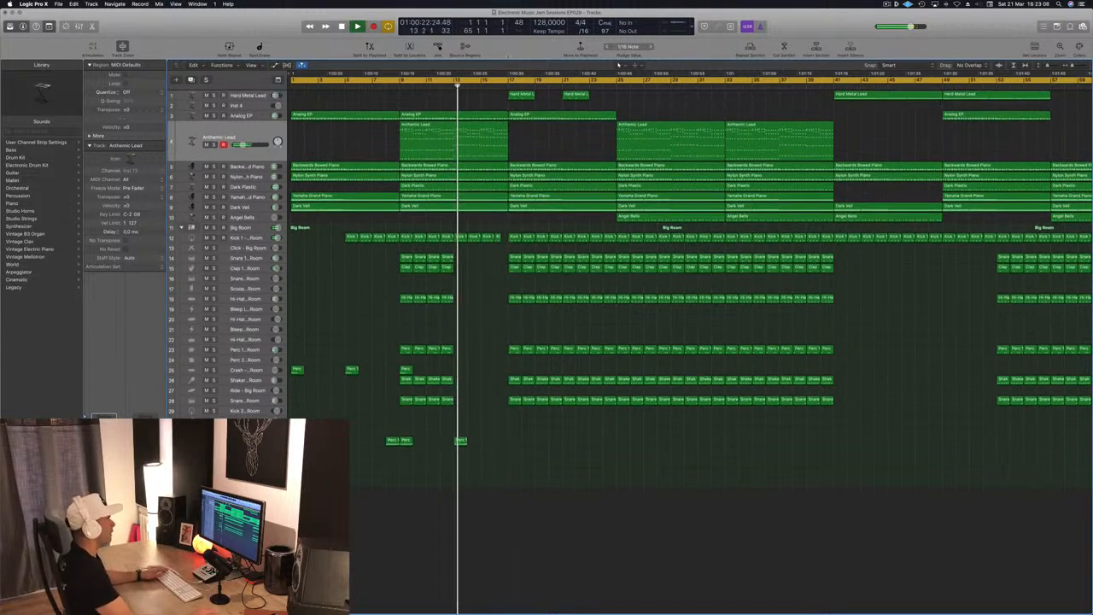
Remove the Analog EP region at bar 17 and shift the two short Hard Metal Lead regions to bars 25 and 29.
mouse_move(611, 91)
mouse_down()
mouse_move(481, 108)
mouse_move(628, 94)
mouse_up()
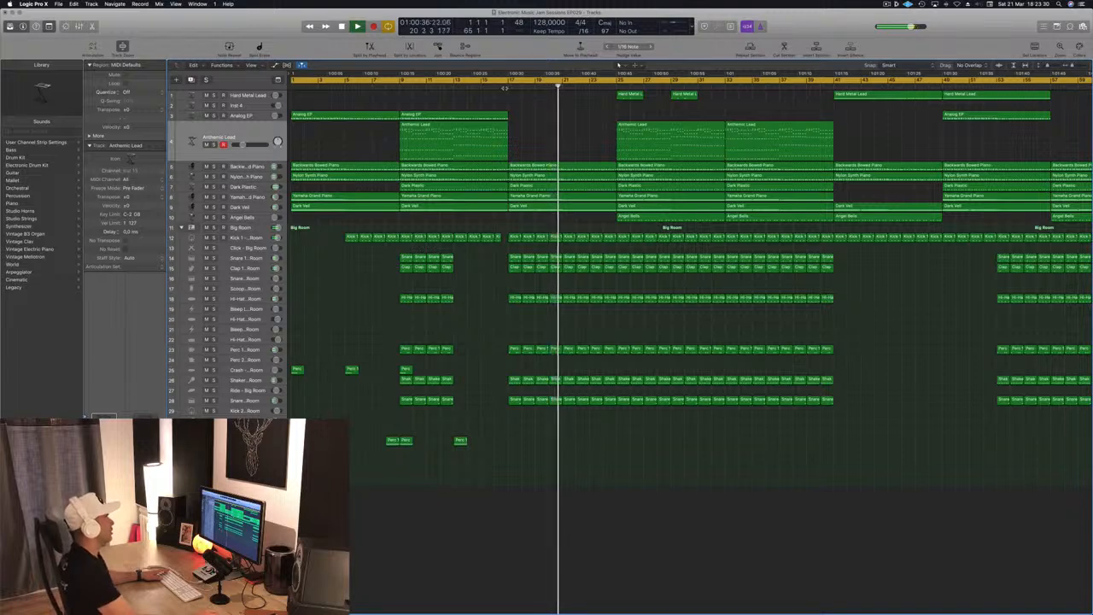
key(space)
click(505, 88)
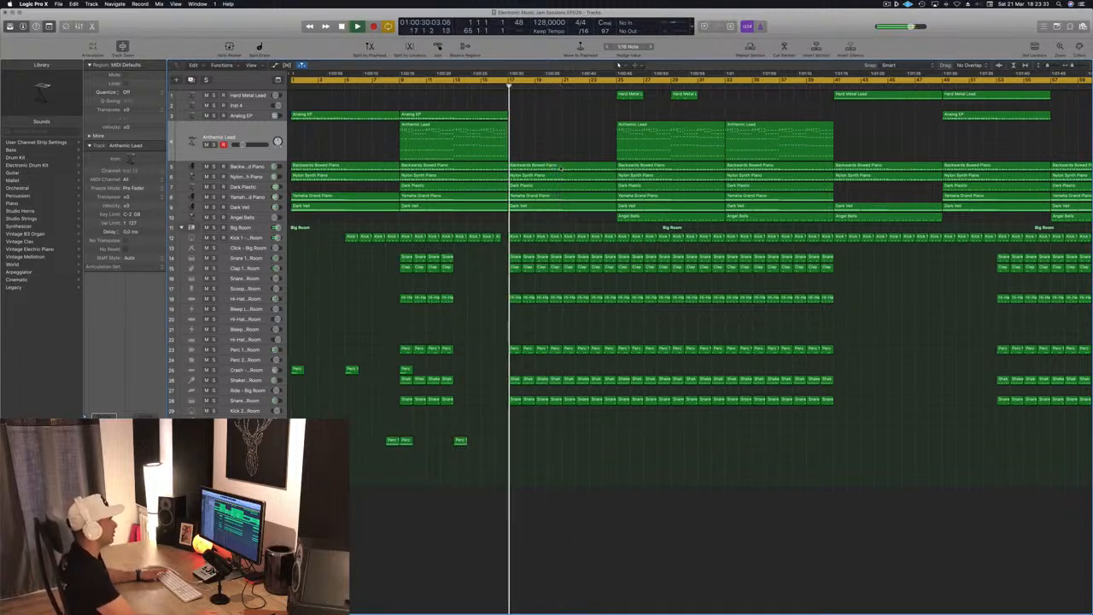
Split the five regions from Backwards Bowed Piano to Dark Veil at bar 21 and delete their second halves up to bar 25.
drag(582, 151, 587, 203)
key(super+space)
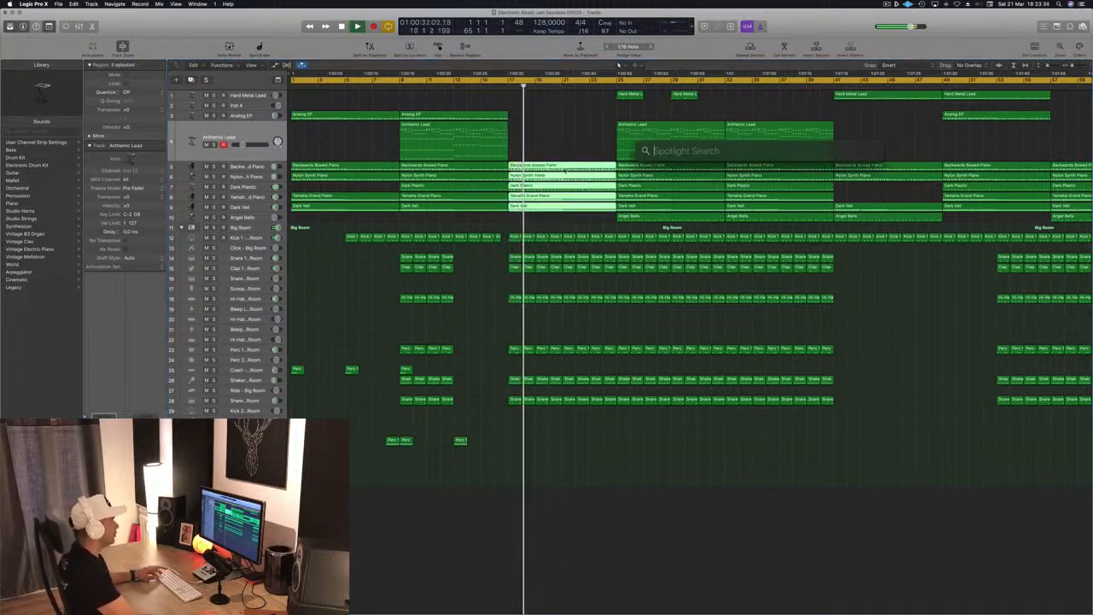
key(Escape)
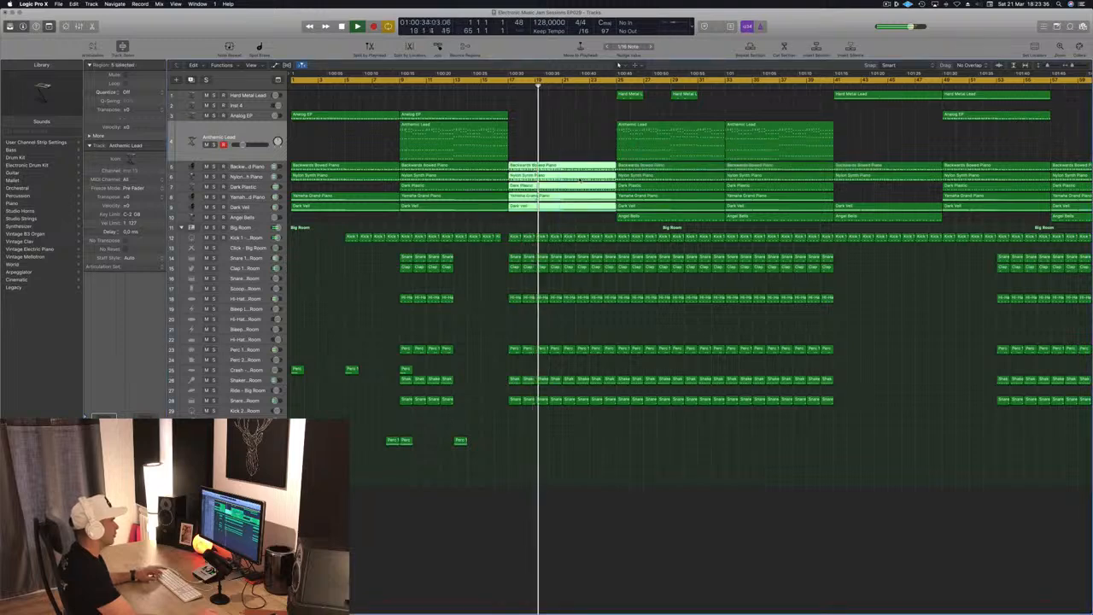
key(super+t)
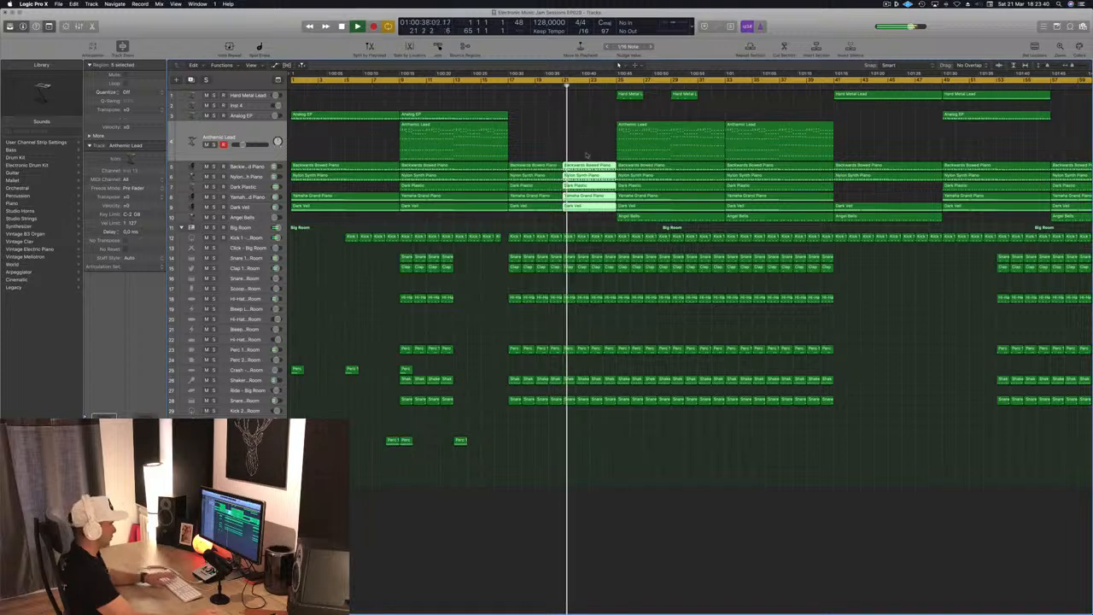
key(Delete)
Copy the five shortened bar 17 piano, Dark Plastic and Dark Veil regions and the bar 13 Noise Downer region to bar 21.
click(508, 87)
drag(560, 152, 539, 211)
drag(537, 173, 588, 174)
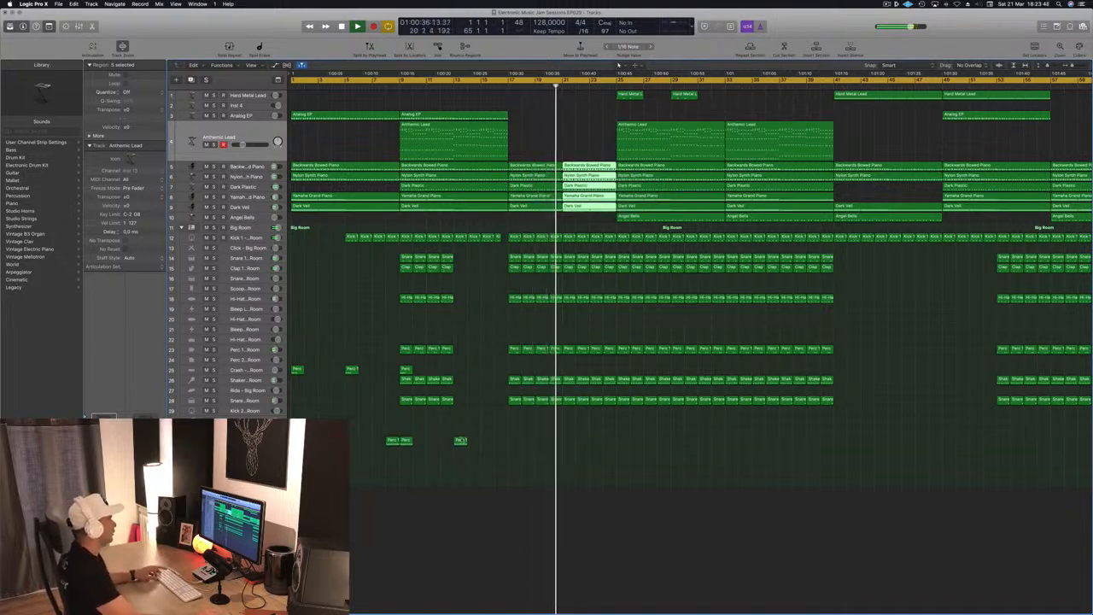
drag(460, 440, 574, 442)
key(super+Right)
Open the Kick 1 region at bar 20 in the Piano Roll, then stop playback.
click(551, 237)
key(p)
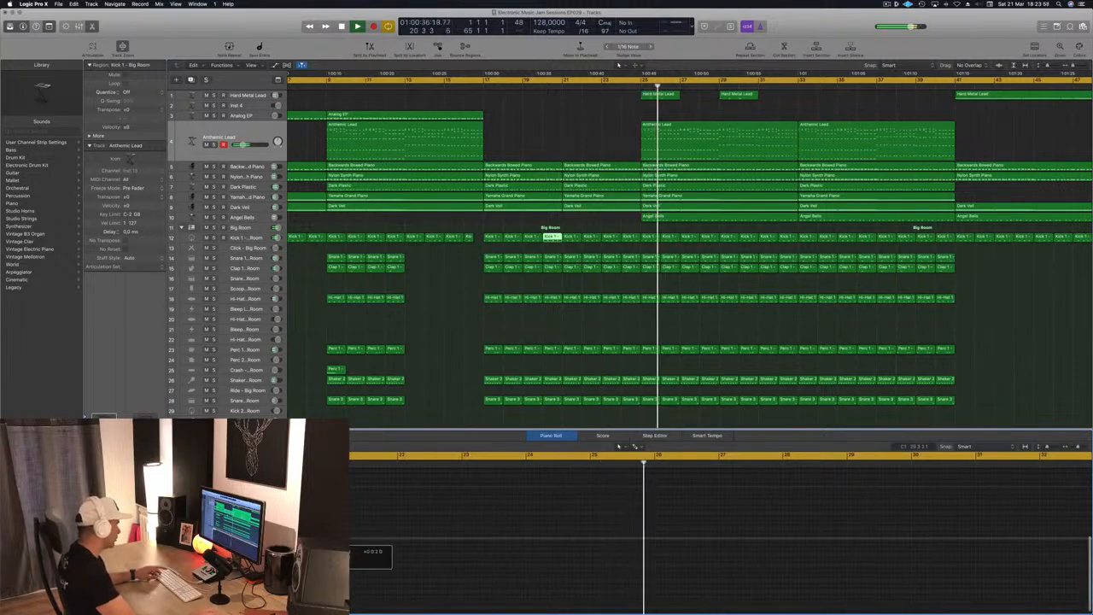
click(542, 104)
key(z)
key(cmd+Right)
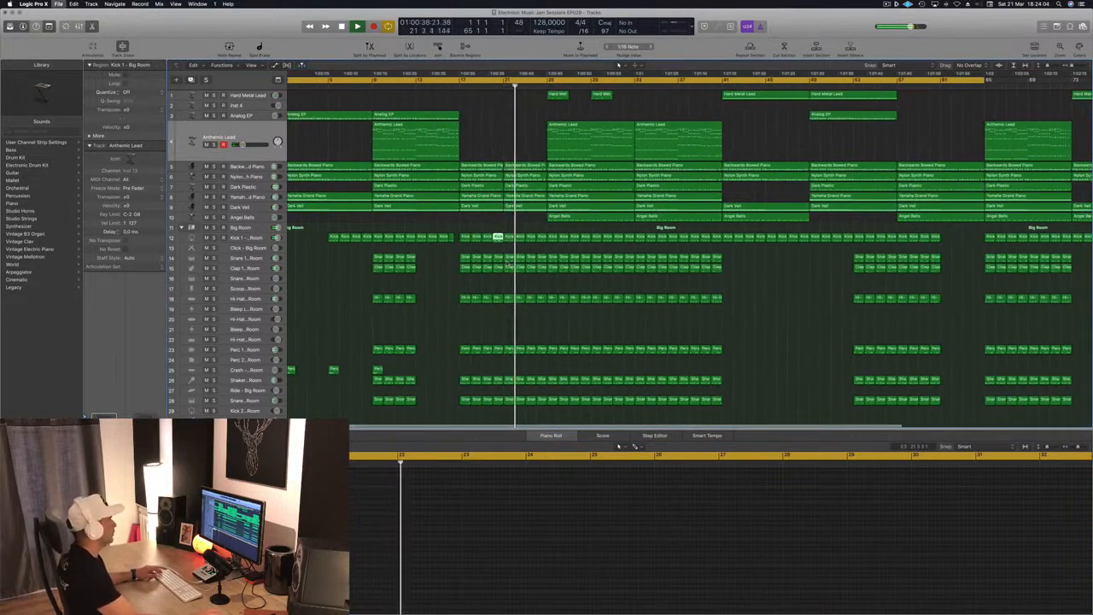
key(super+Left)
key(space)
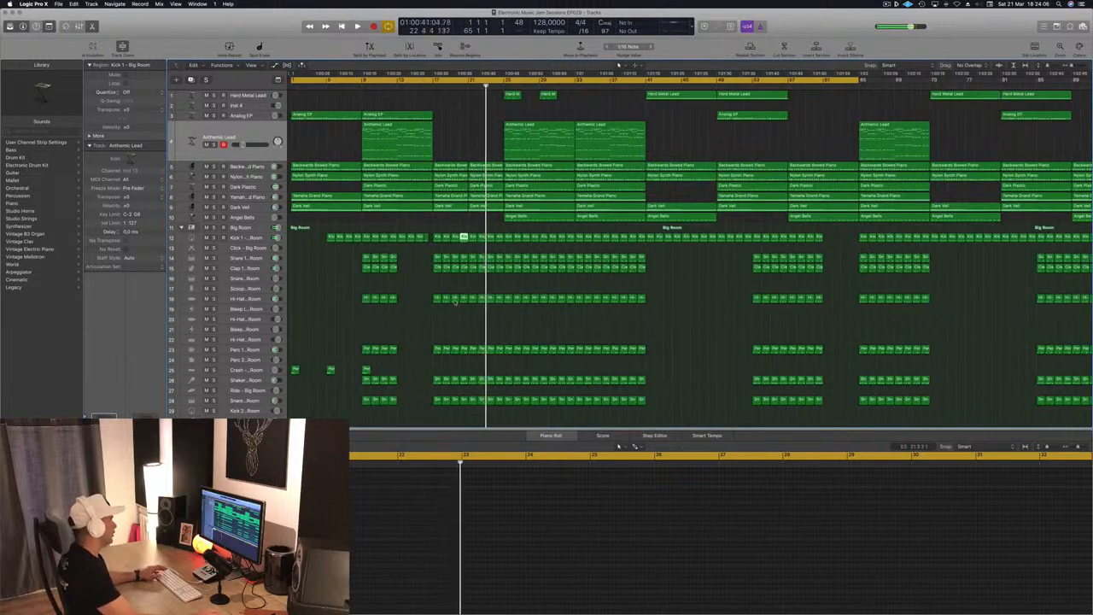
Set the cycle range to start at bar 9 and play the arrangement from there.
scroll(468, 299, down, 3)
key(Return)
key(space)
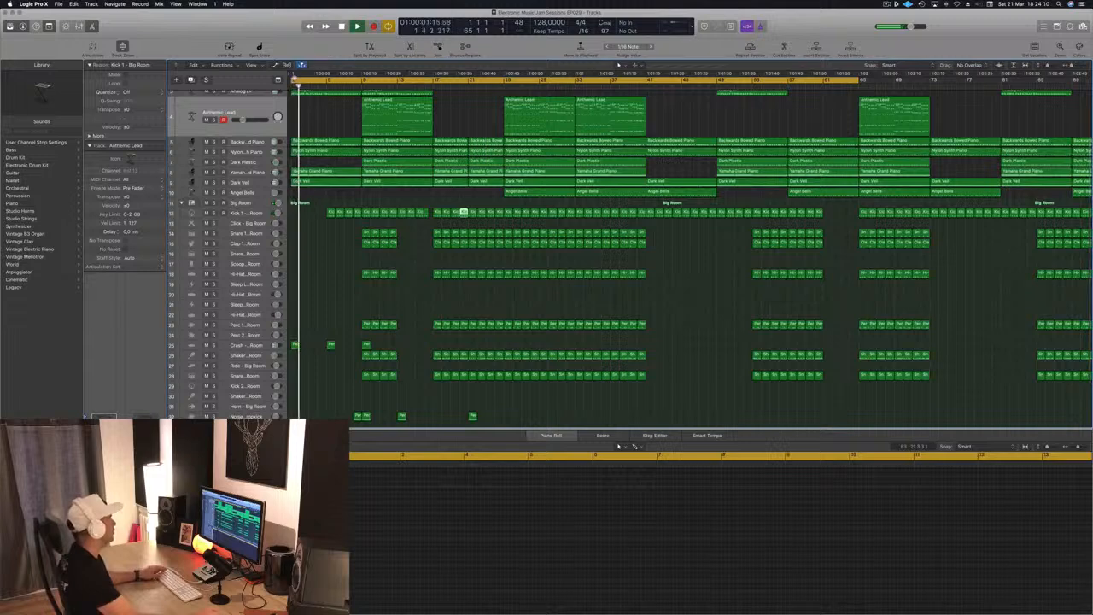
drag(292, 80, 362, 80)
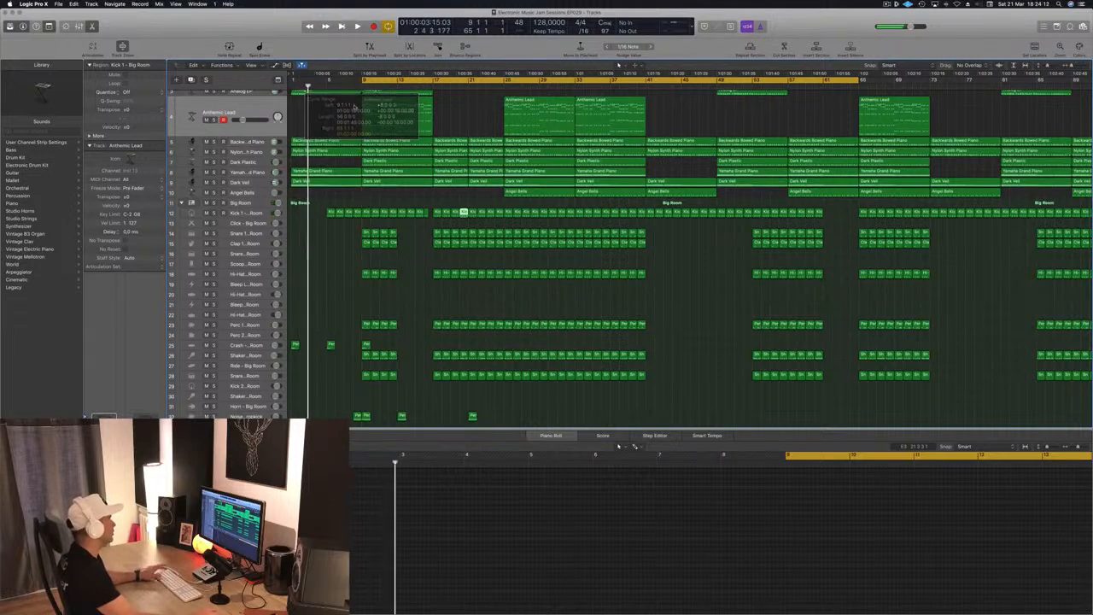
key(space)
key(space)
scroll(406, 322, up, 3)
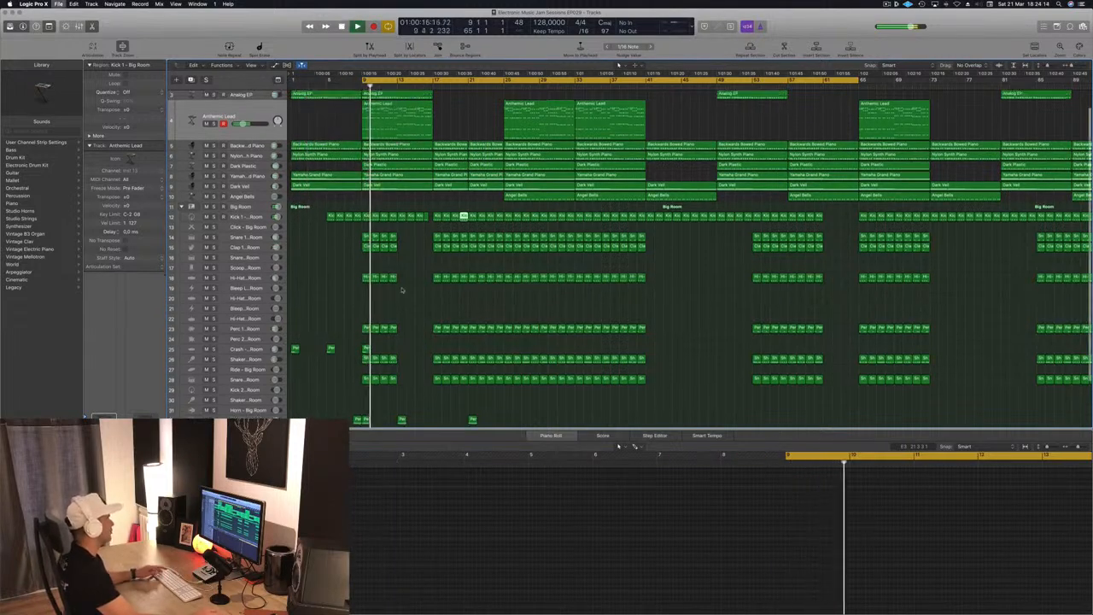
scroll(410, 303, up, 1)
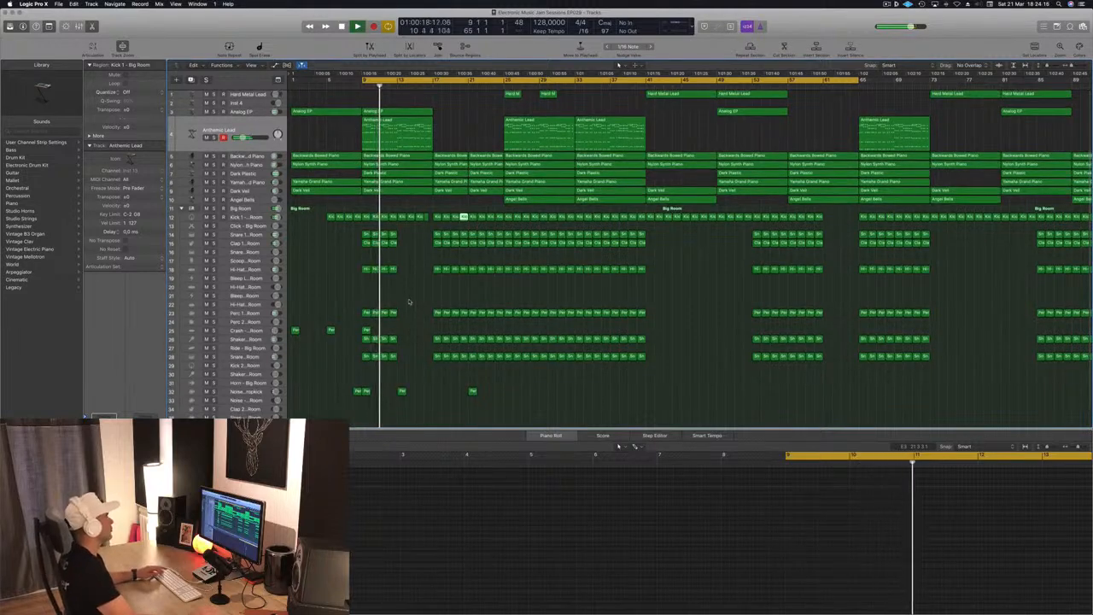
Move the first Hi-Hat 1 region at bar 17 down to the Bleep track, track 21.
click(370, 292)
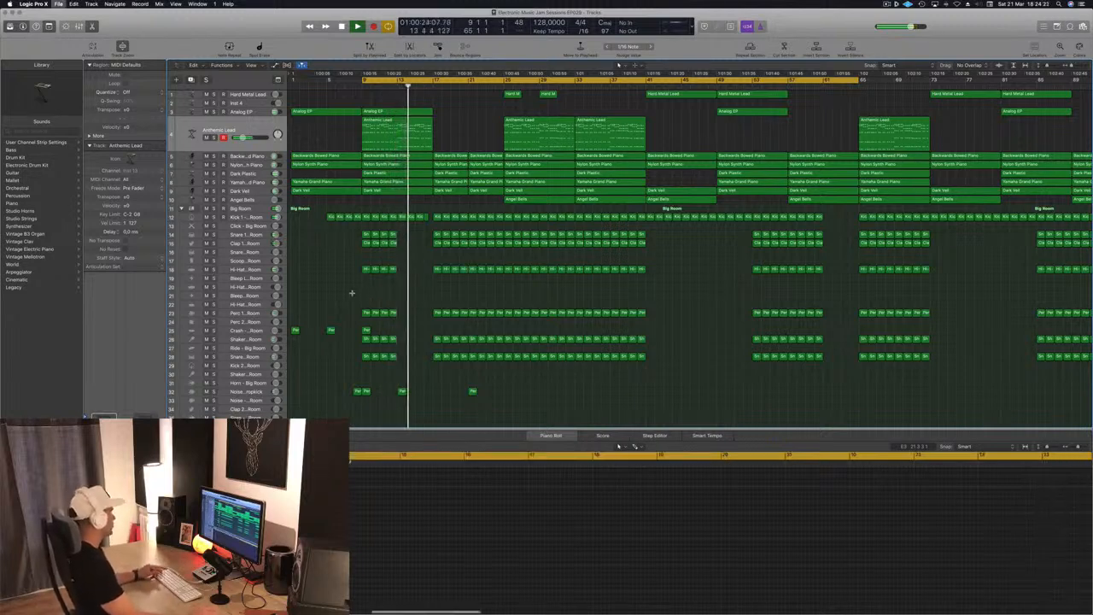
scroll(352, 293, left, 2)
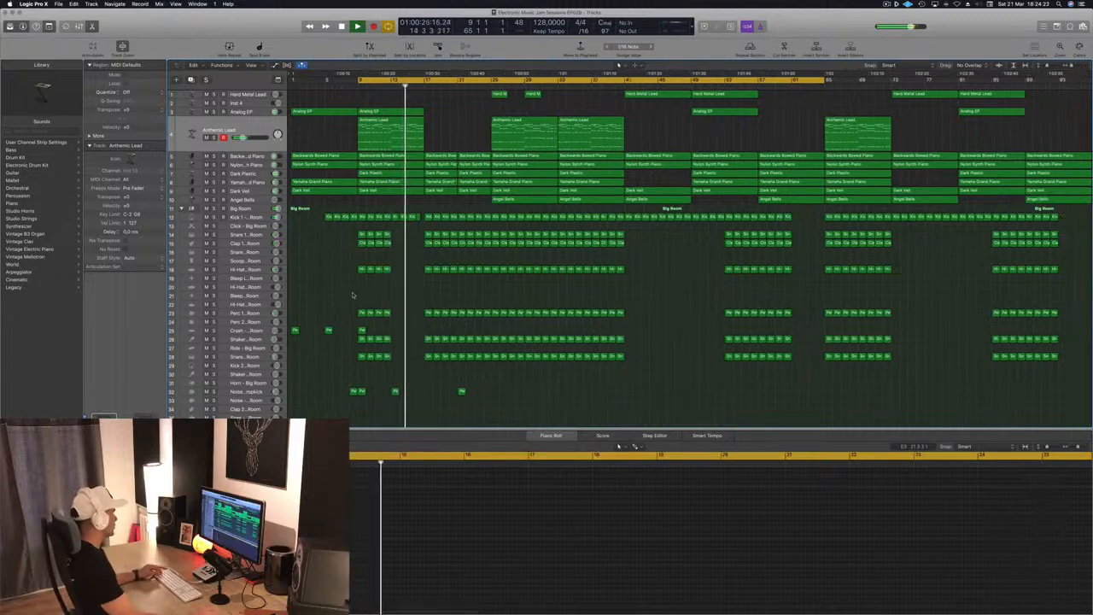
click(427, 269)
drag(427, 269, 429, 293)
Reduce the moved Hi-Hat 1 region to a single note at its start and move the region to bar 21.
drag(515, 512, 604, 542)
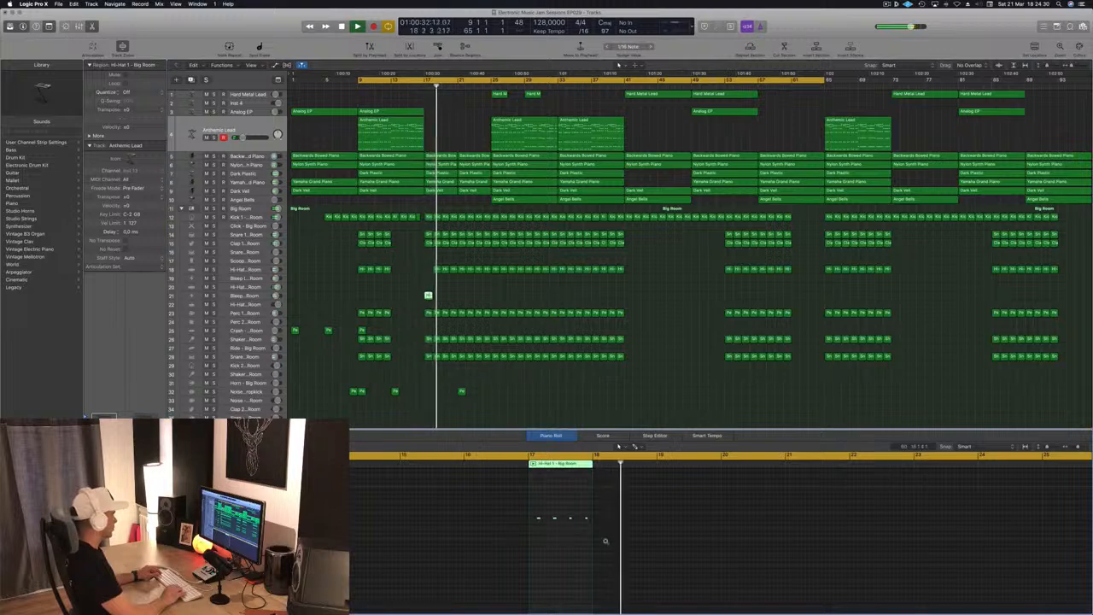
drag(549, 511, 591, 536)
key(Delete)
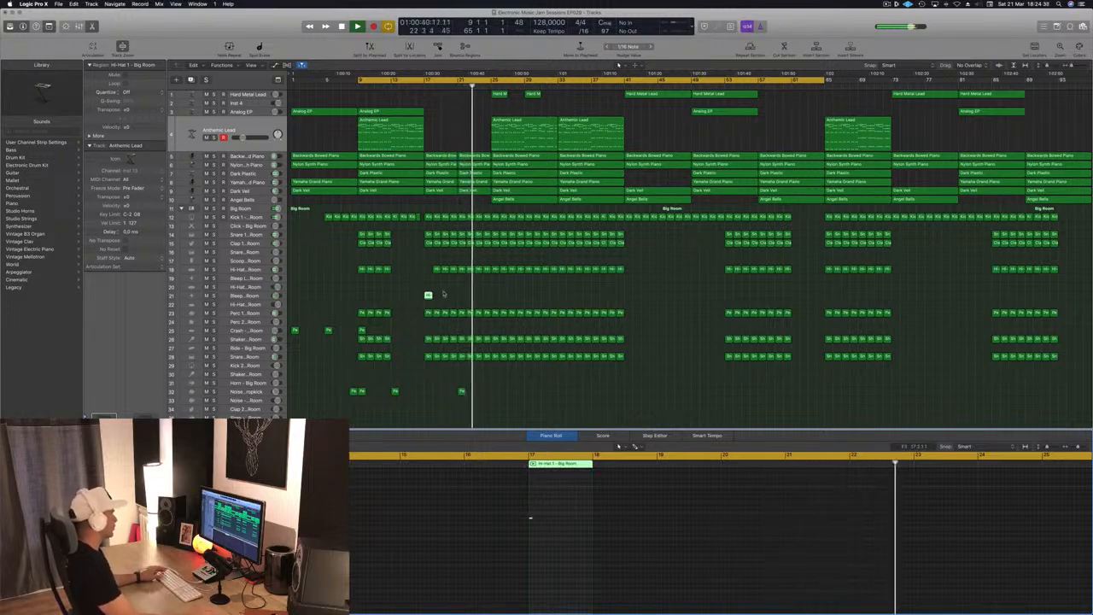
drag(427, 295, 461, 297)
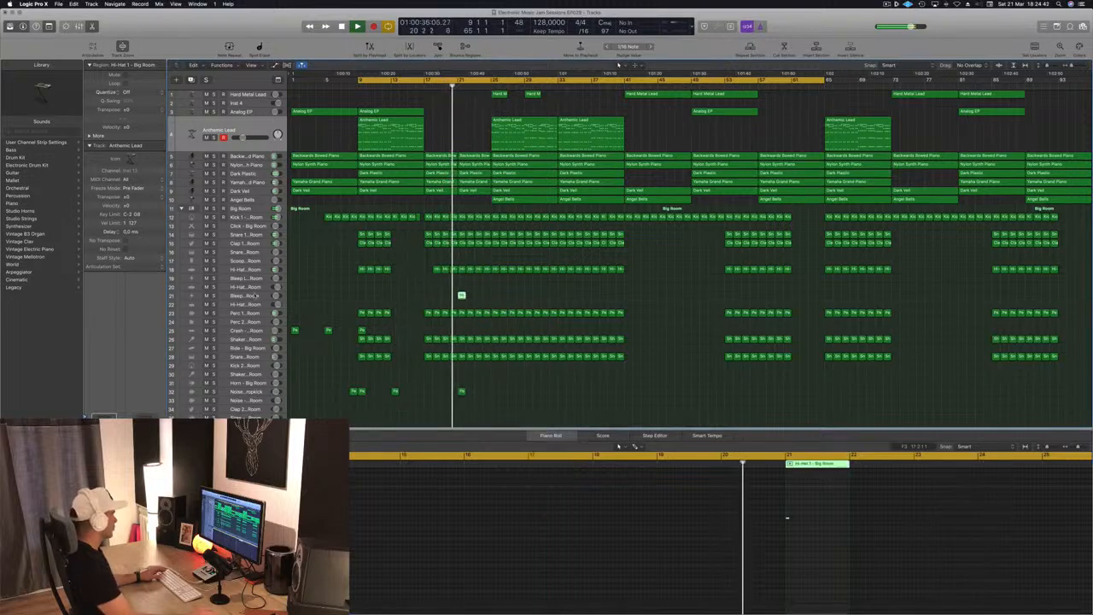
Change track 21's sound to Noise - Video Star and lengthen its note to fill most of bar 21.
click(255, 295)
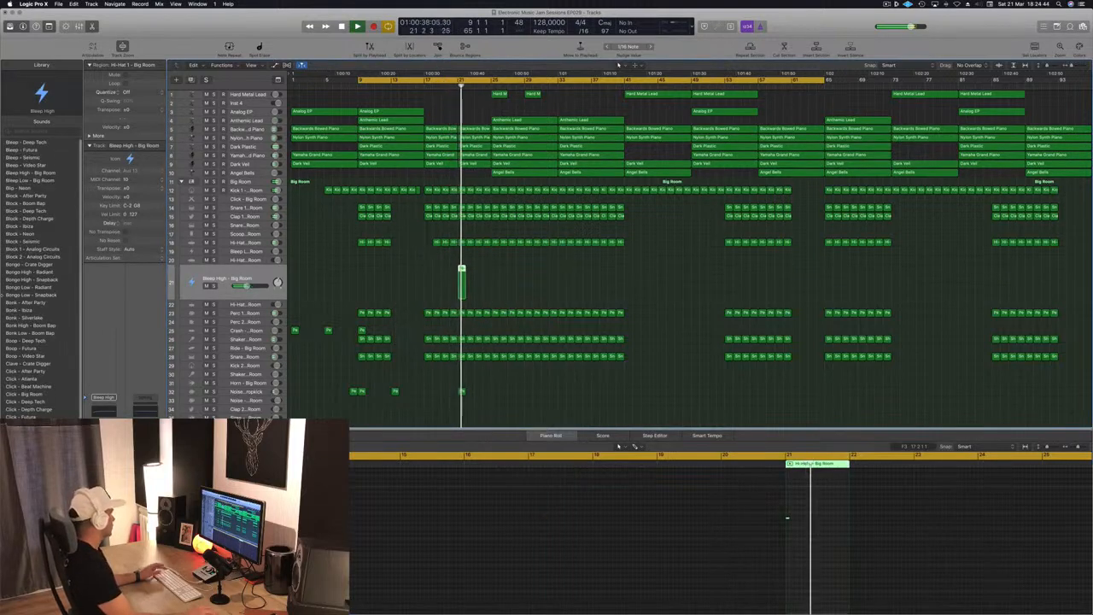
scroll(67, 346, down, 10)
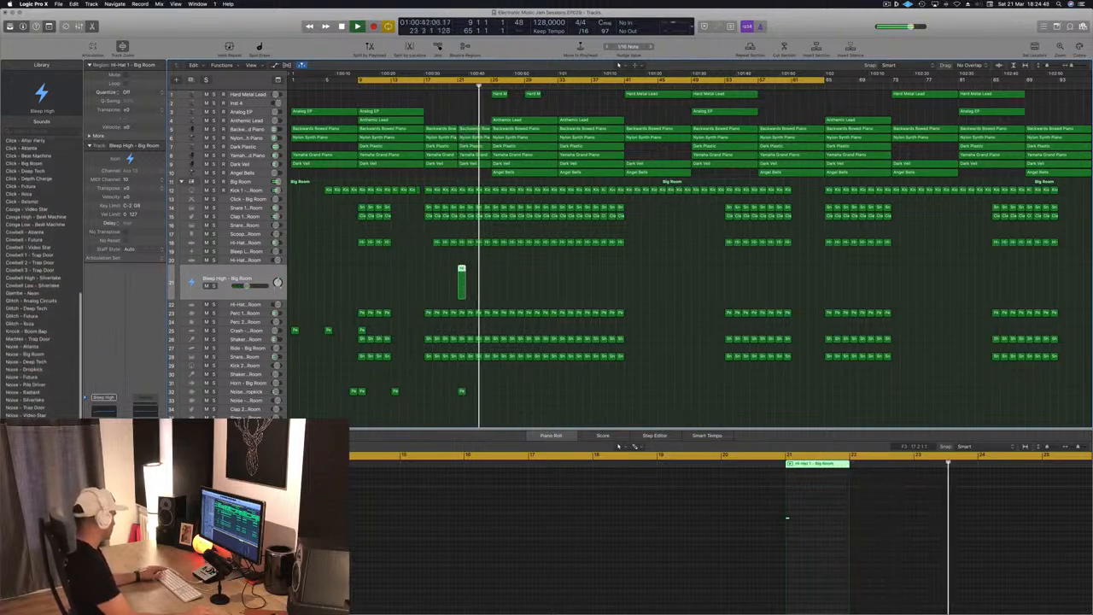
click(40, 415)
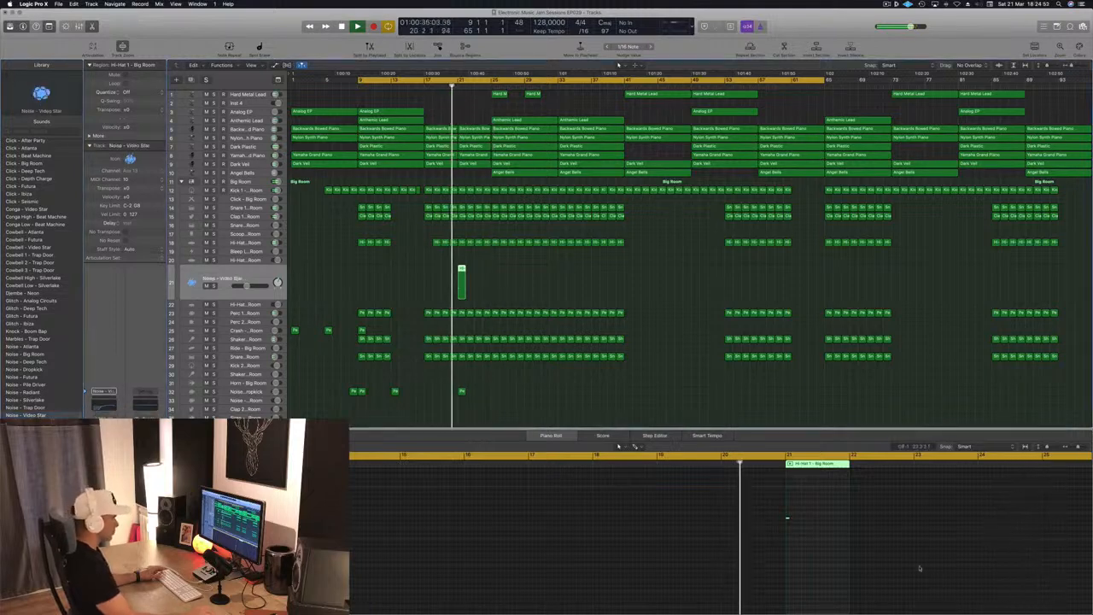
drag(788, 517, 841, 518)
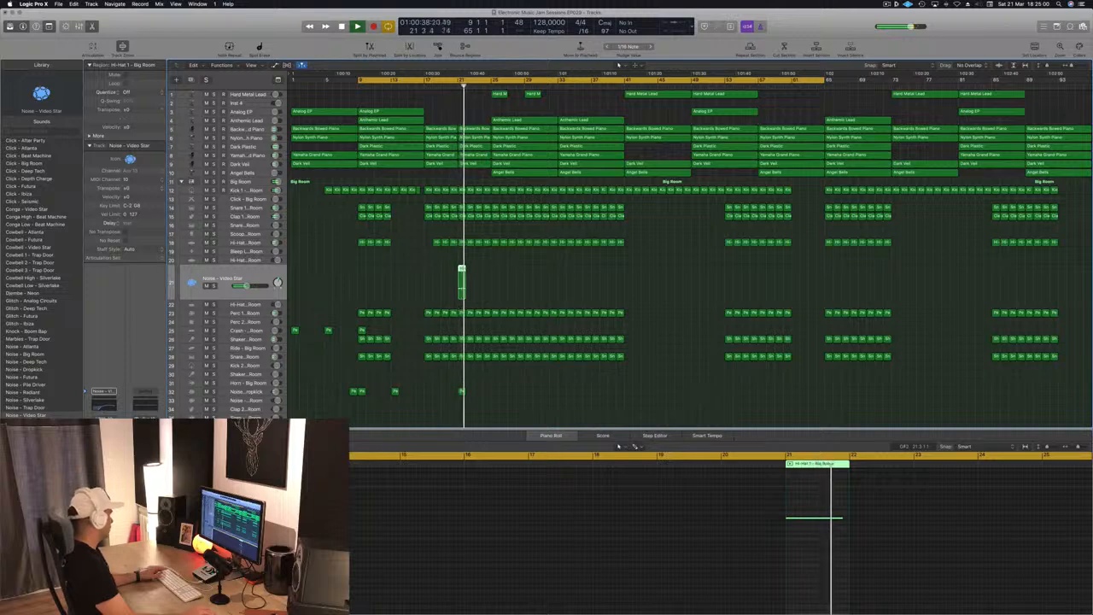
Add a bus send to the Noise - Video Star track and audition the sound from bar 20.
mouse_move(120, 468)
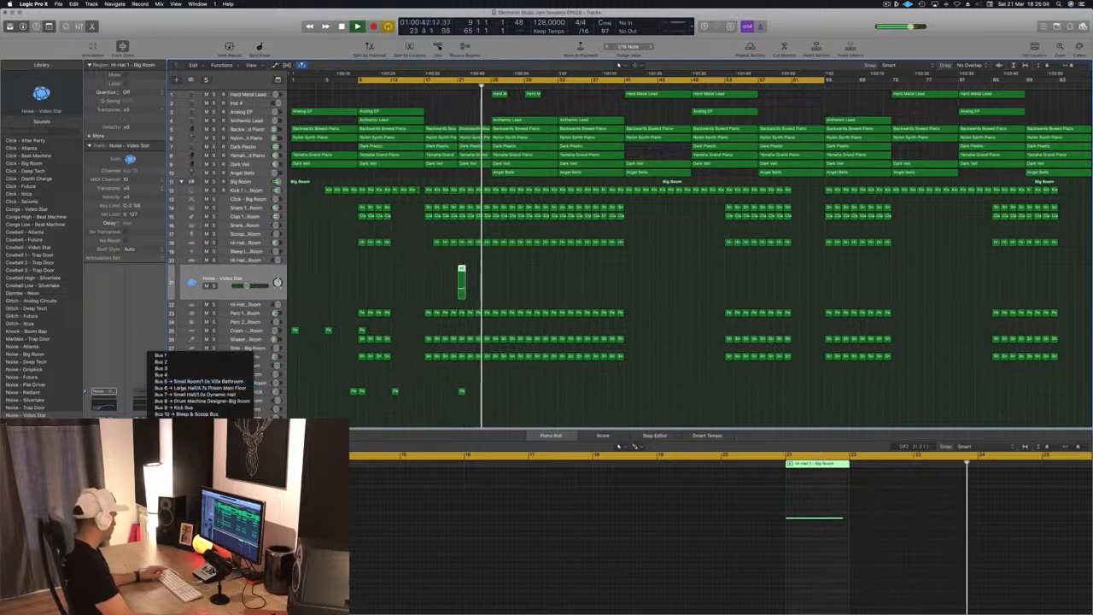
click(162, 421)
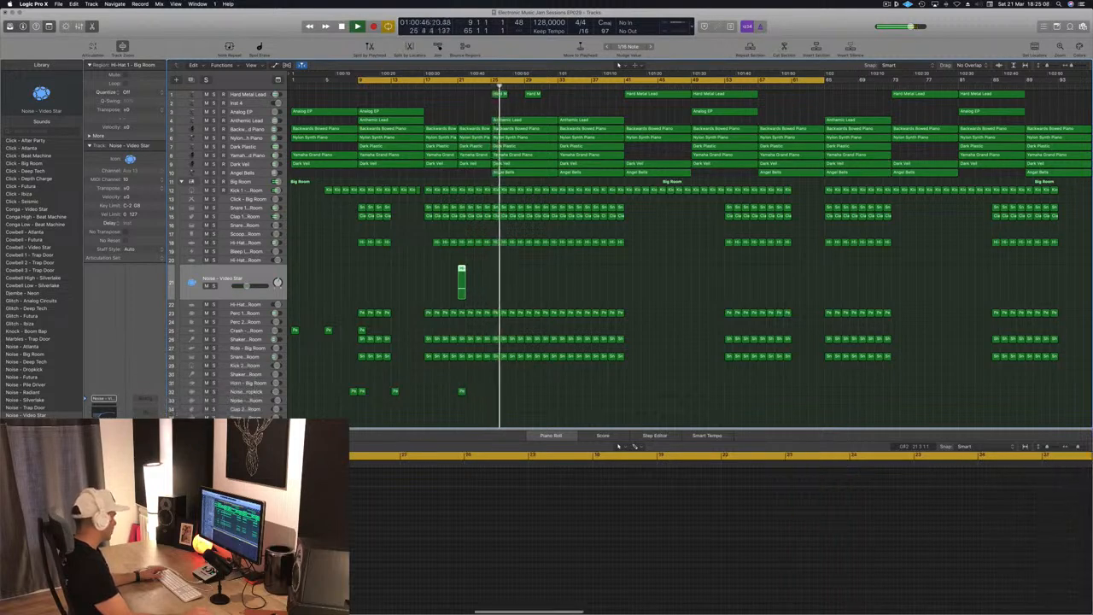
click(449, 86)
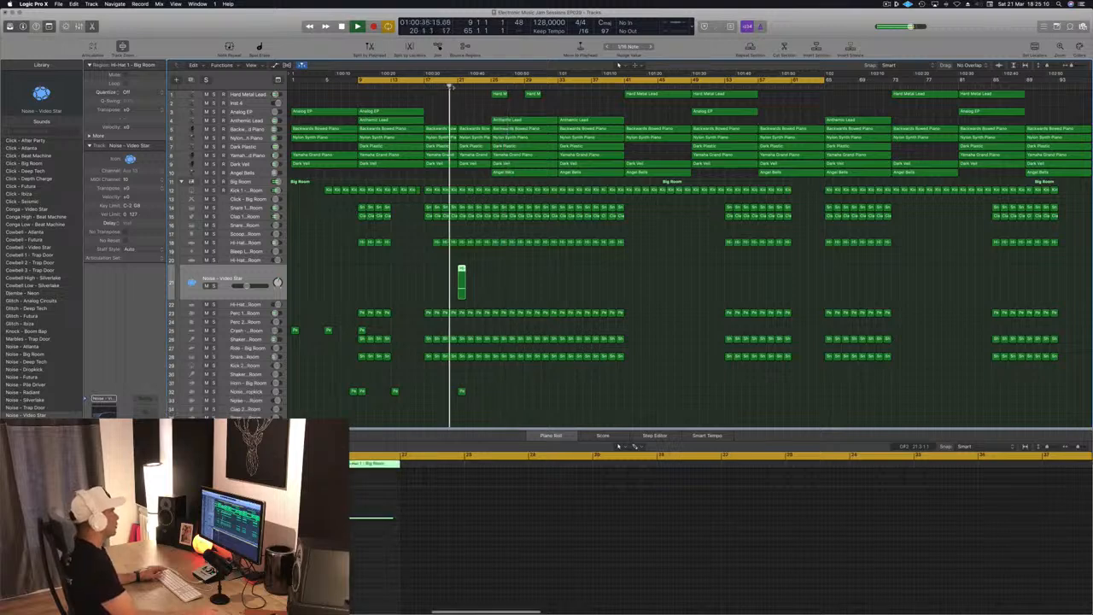
click(526, 276)
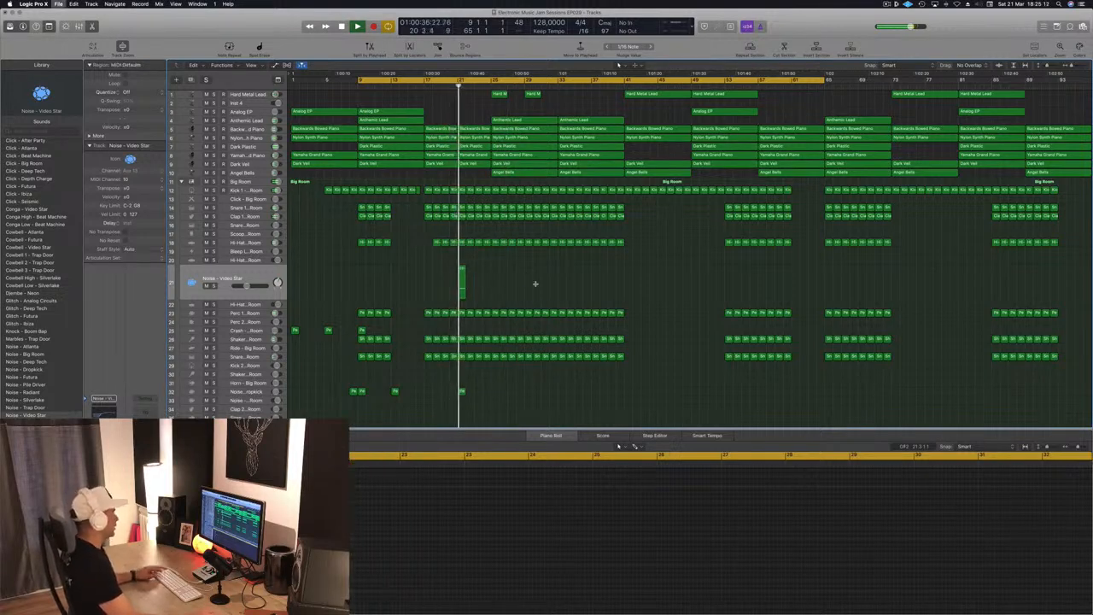
key(super+Right)
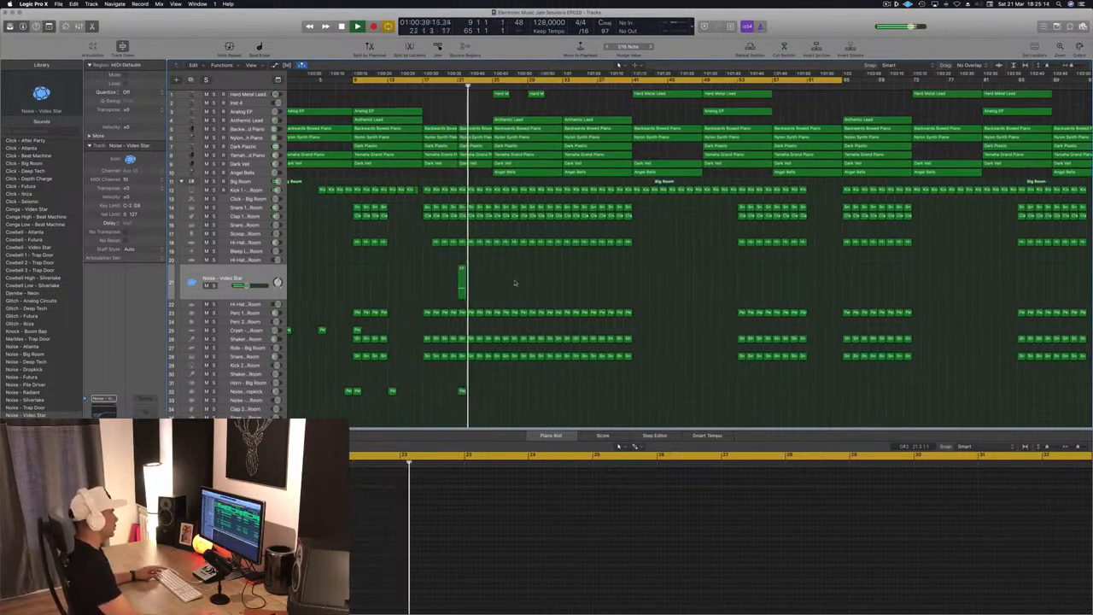
key(super+Right)
key(super+Left)
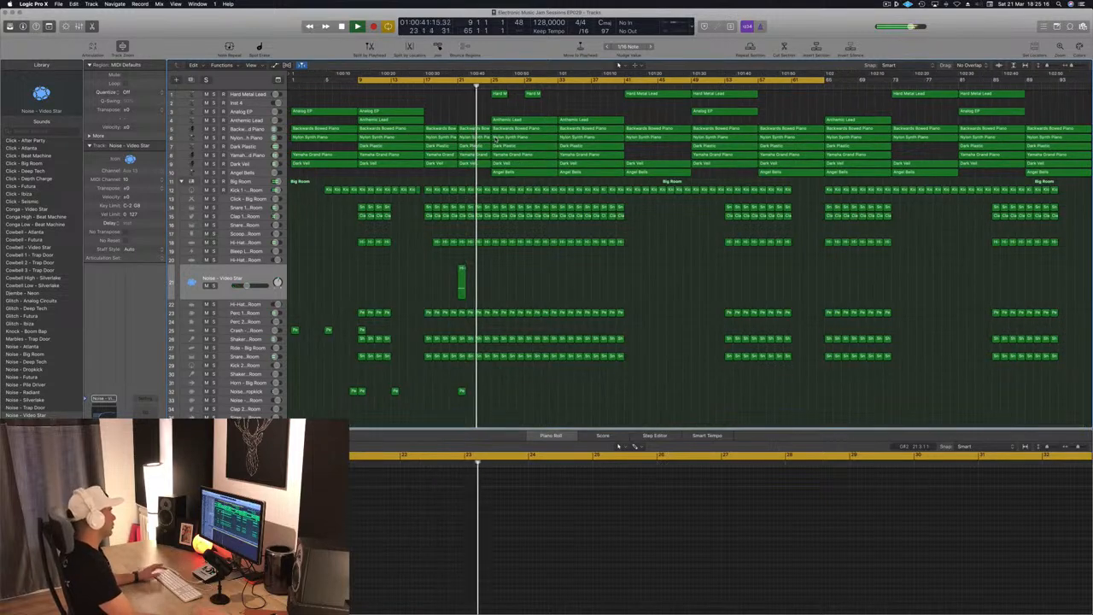
Play the transition from around bar 16 and fill the Hi-Hat 1 gap at bar 17 with a copied region.
click(416, 84)
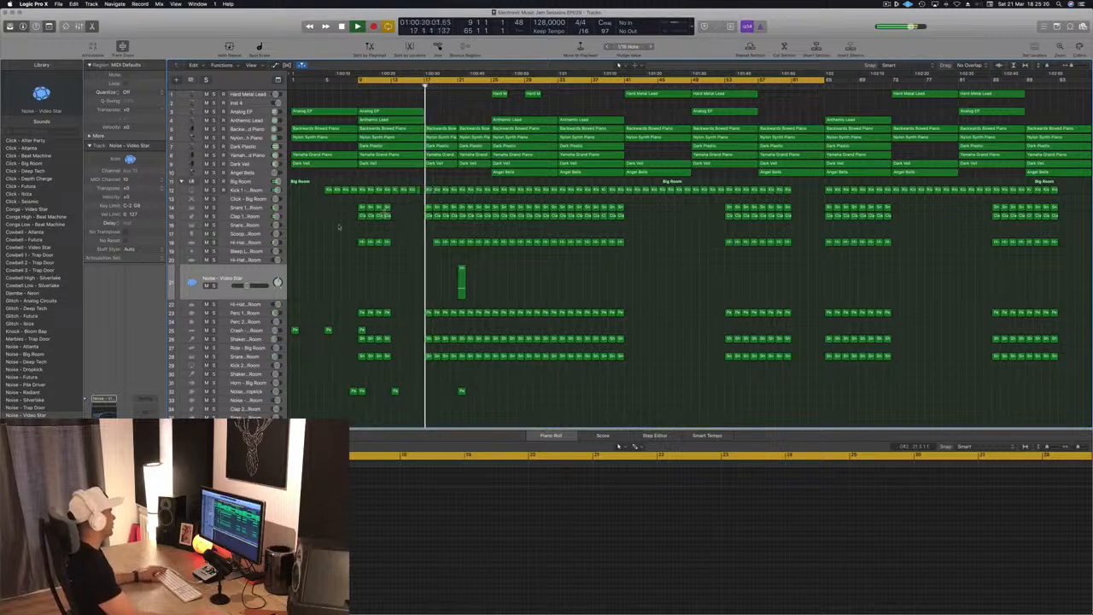
click(386, 215)
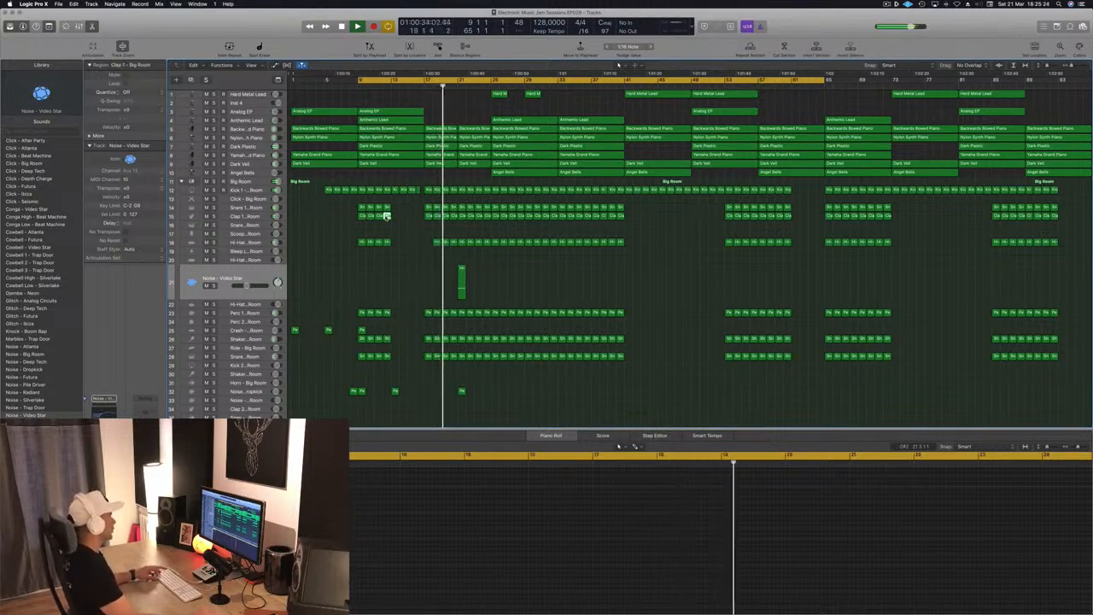
click(421, 88)
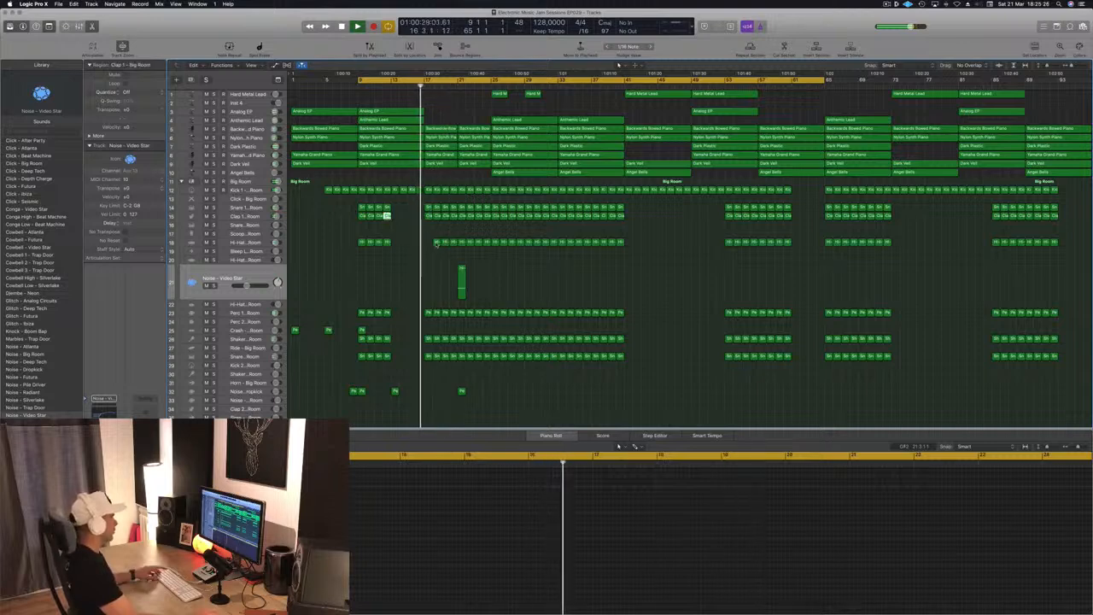
click(429, 242)
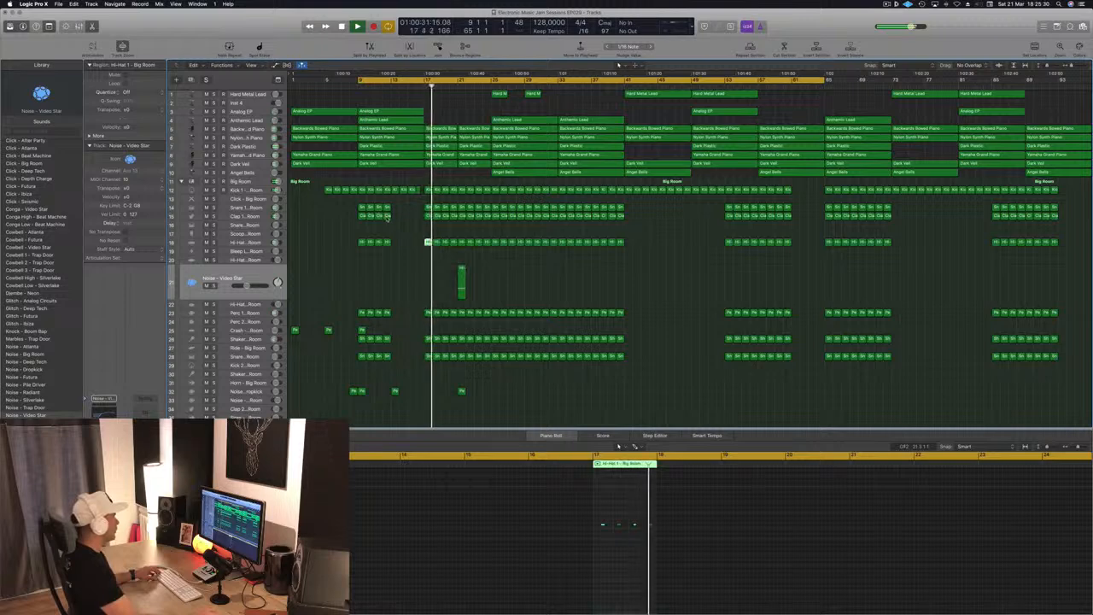
Copy the last Clap 1 region before bar 13 onto the Snare 2 track at bar 24.
drag(386, 217, 485, 224)
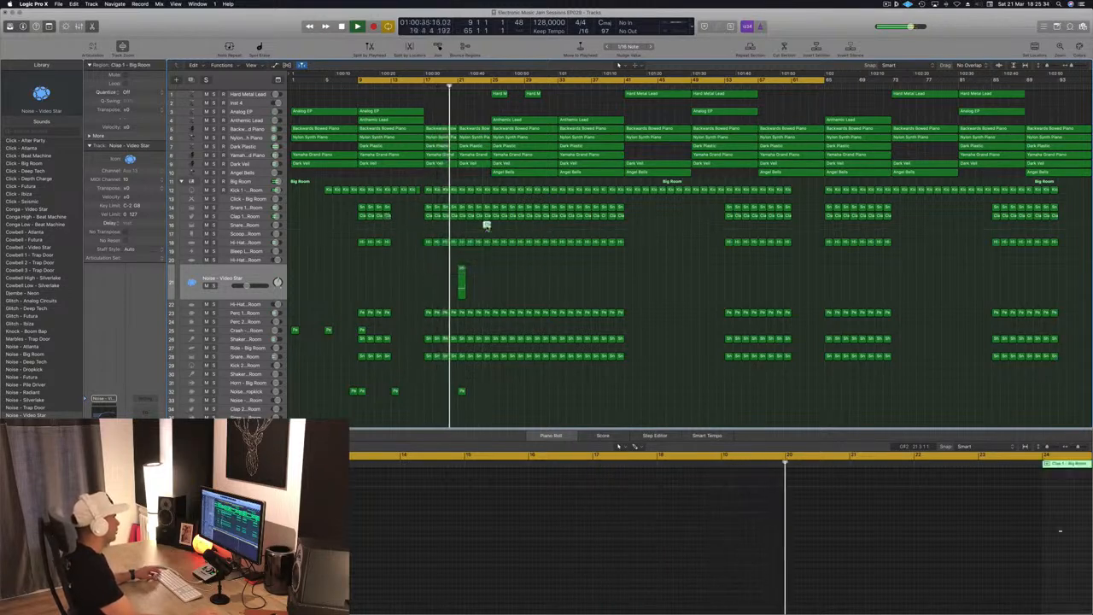
click(486, 225)
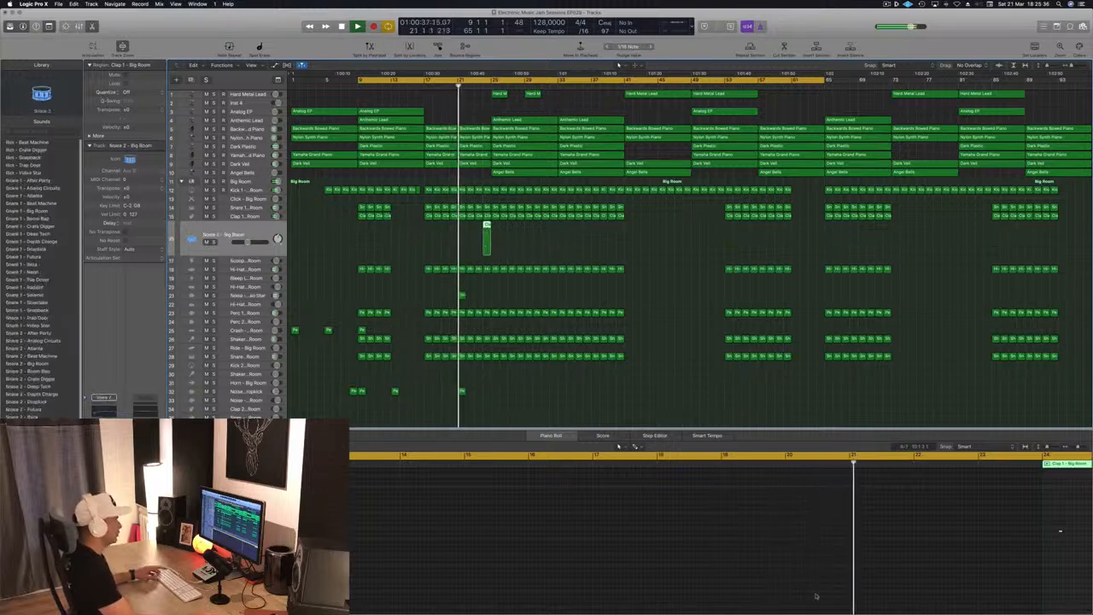
key(super+Left)
scroll(1031, 539, right, 3)
Duplicate the note in the Snare 2 region at bar 24 to form eight evenly spaced eighth-note hits.
drag(941, 524, 910, 538)
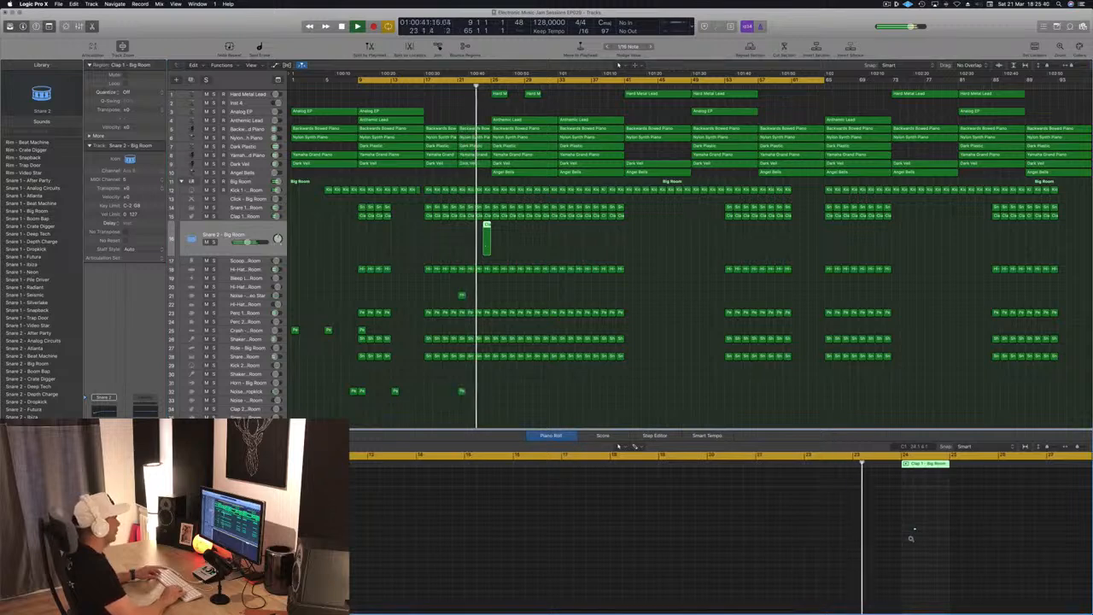
ctrl+alt+click(911, 539)
ctrl+alt+click(911, 539)
drag(924, 529, 894, 533)
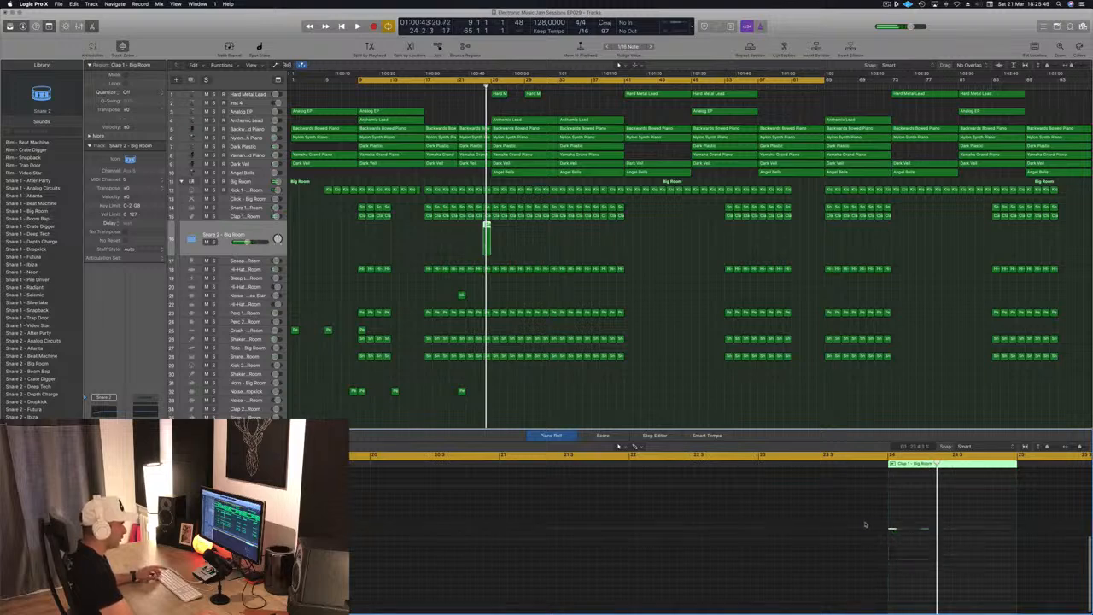
drag(892, 529, 957, 536)
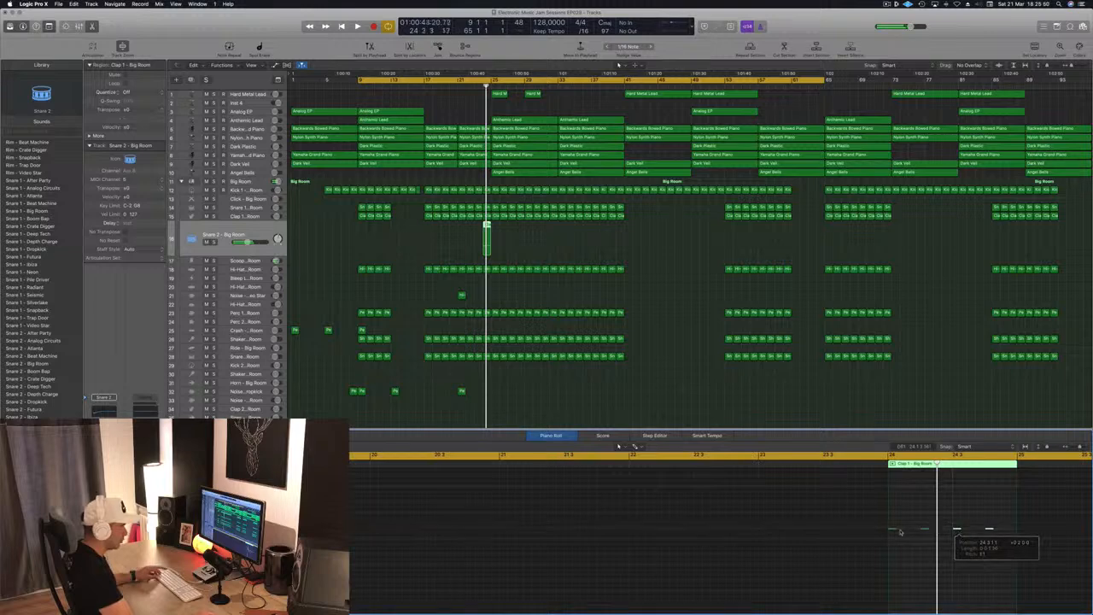
drag(864, 526, 1016, 538)
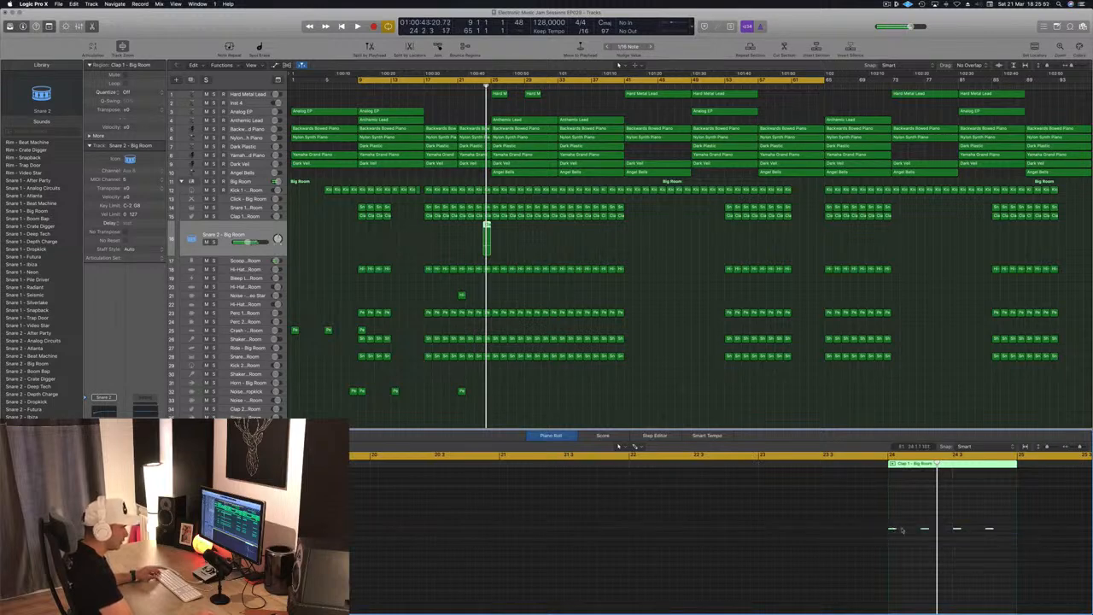
drag(901, 530, 908, 535)
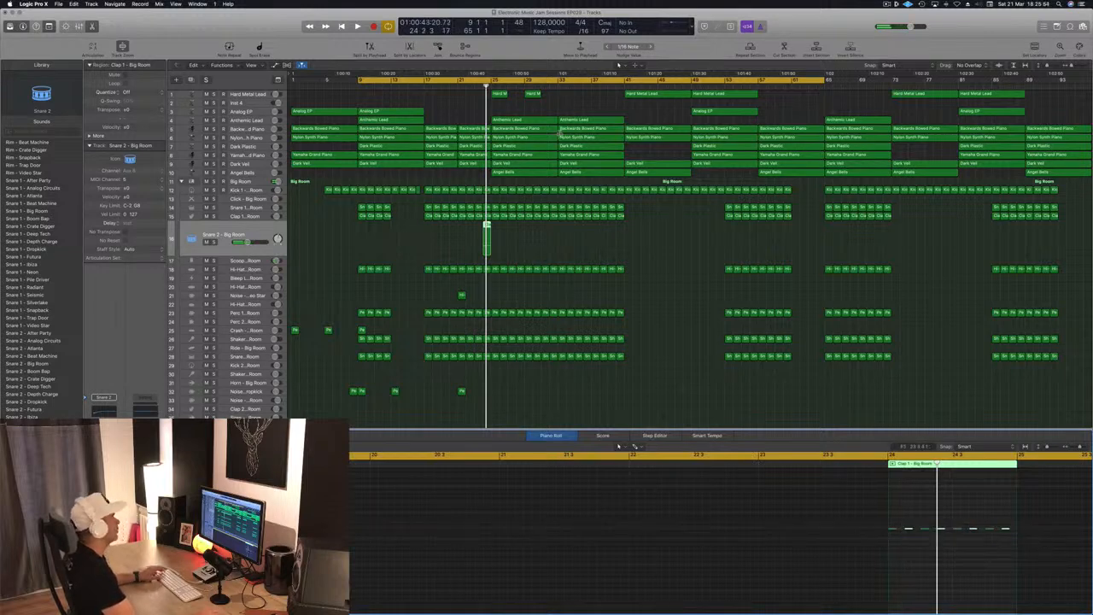
Copy the Snare 2 region back to bar 23, then double the bar 24 notes into a sixteenth-note roll.
key(space)
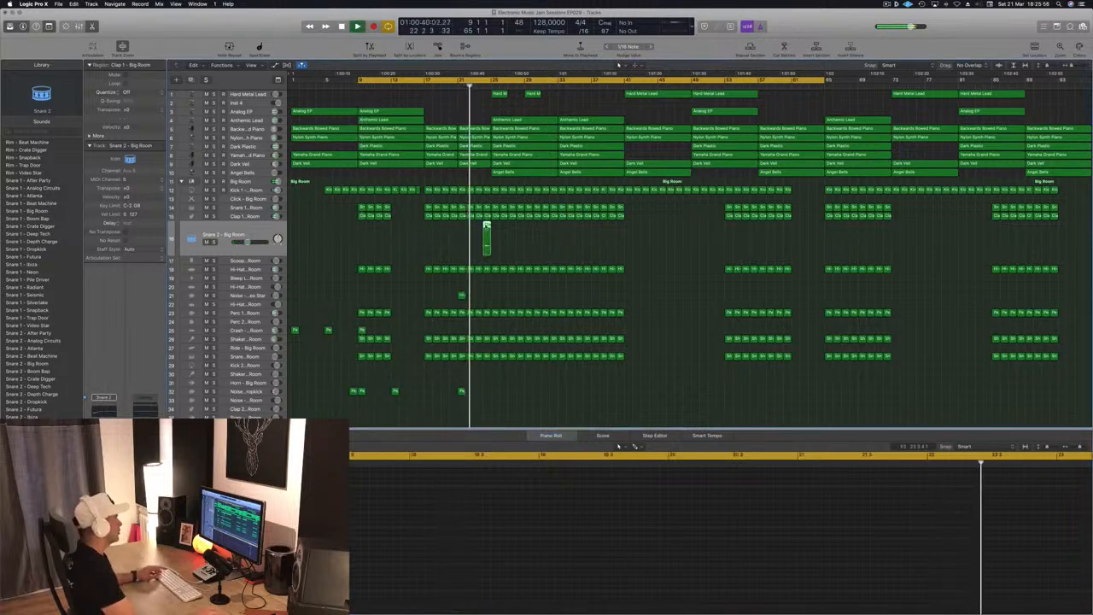
drag(487, 225, 478, 226)
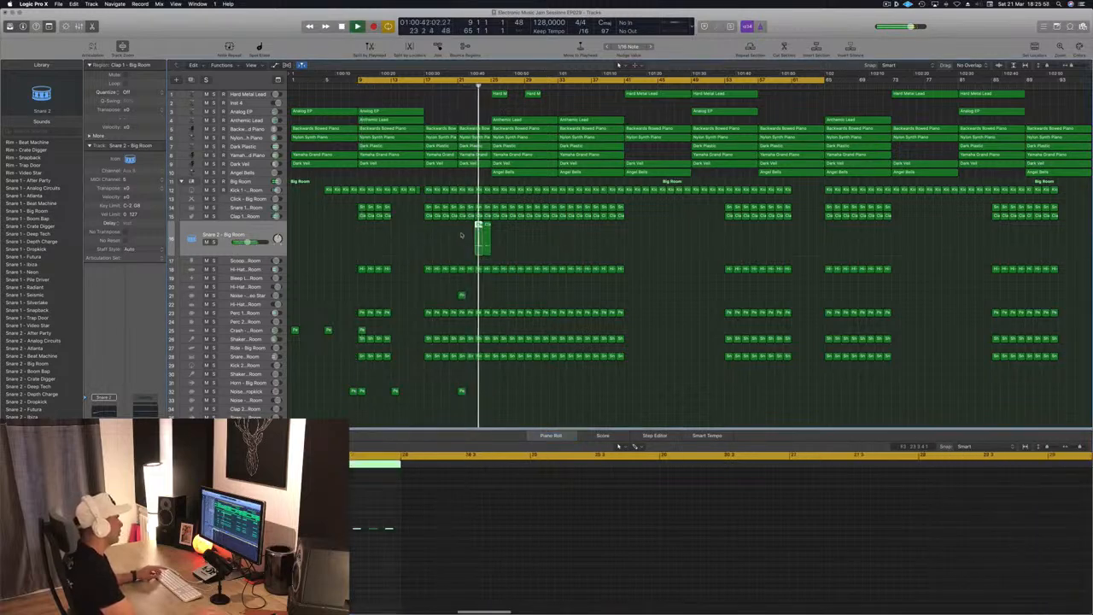
drag(370, 517, 585, 565)
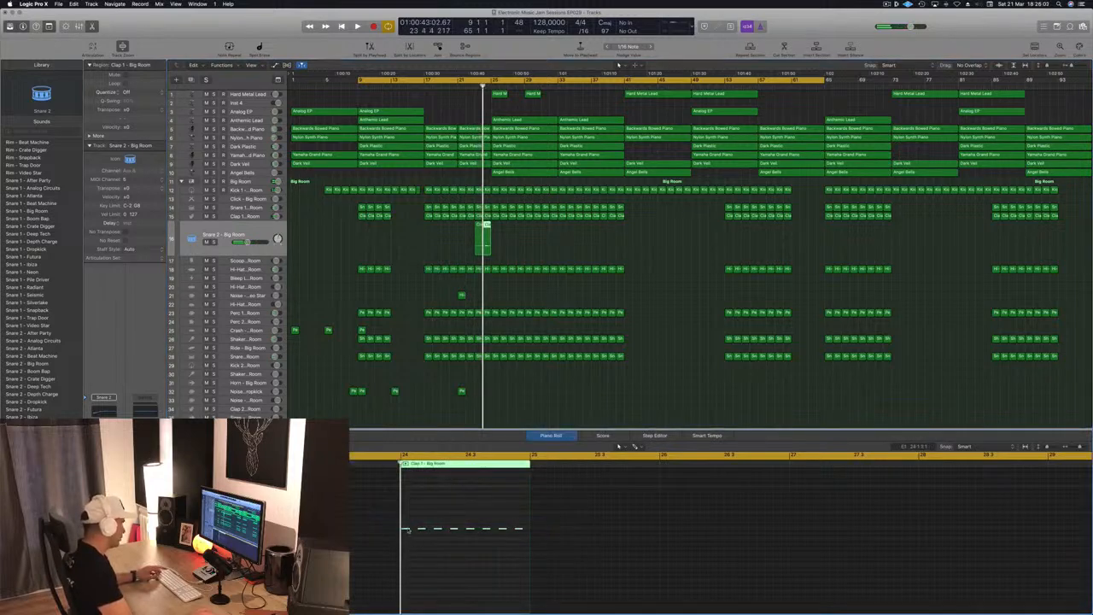
drag(408, 530, 416, 533)
Cycle bars 21 to 25 to audition the snare build-up and select both Snare 2 regions.
key(space)
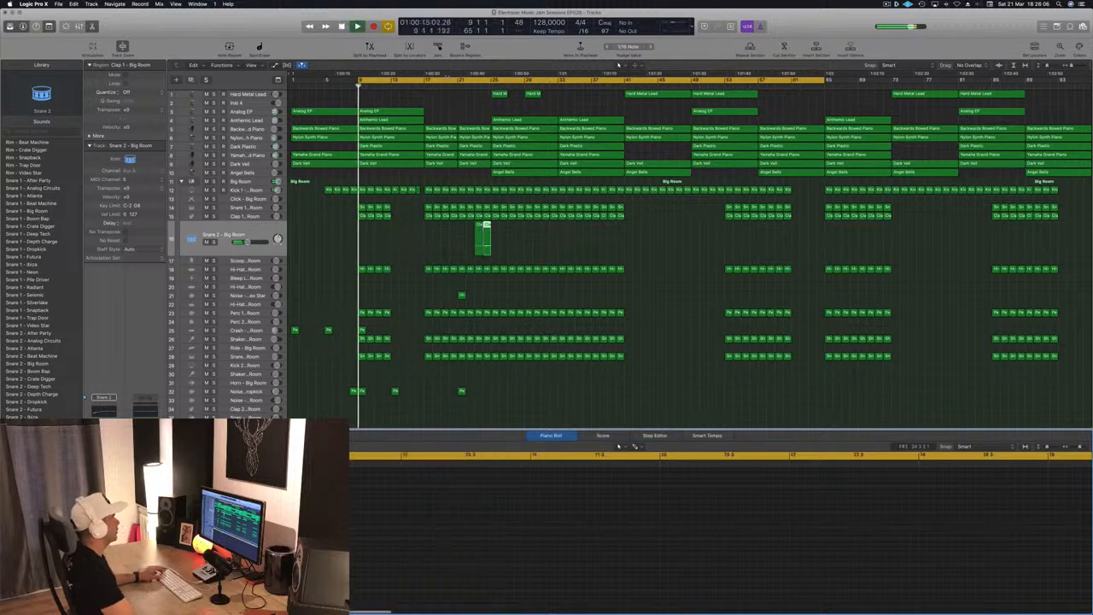
click(459, 84)
click(460, 81)
drag(460, 80, 491, 88)
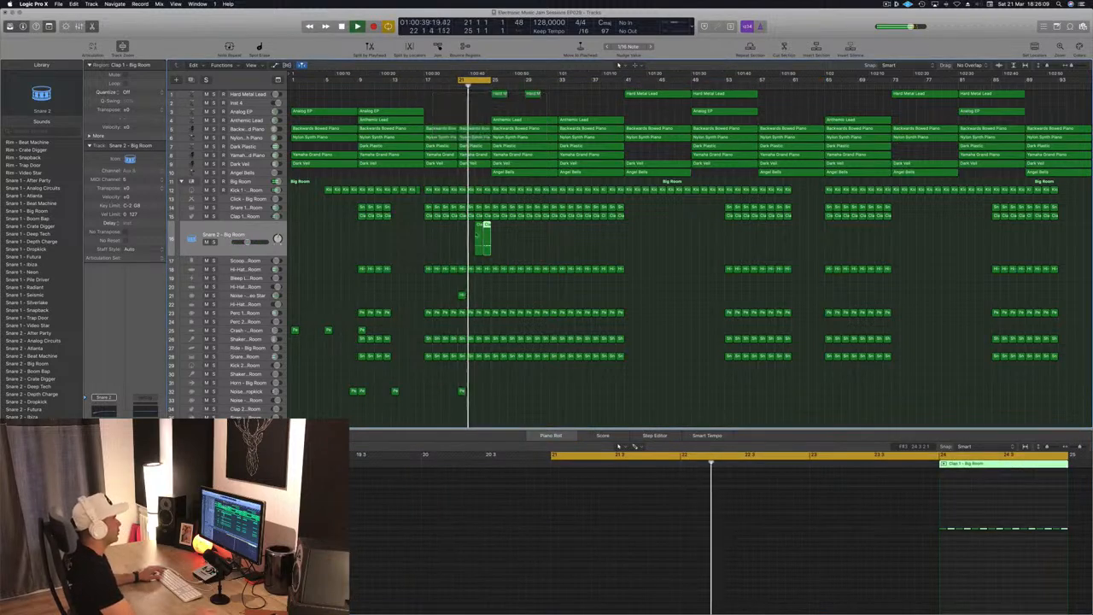
shift+click(479, 240)
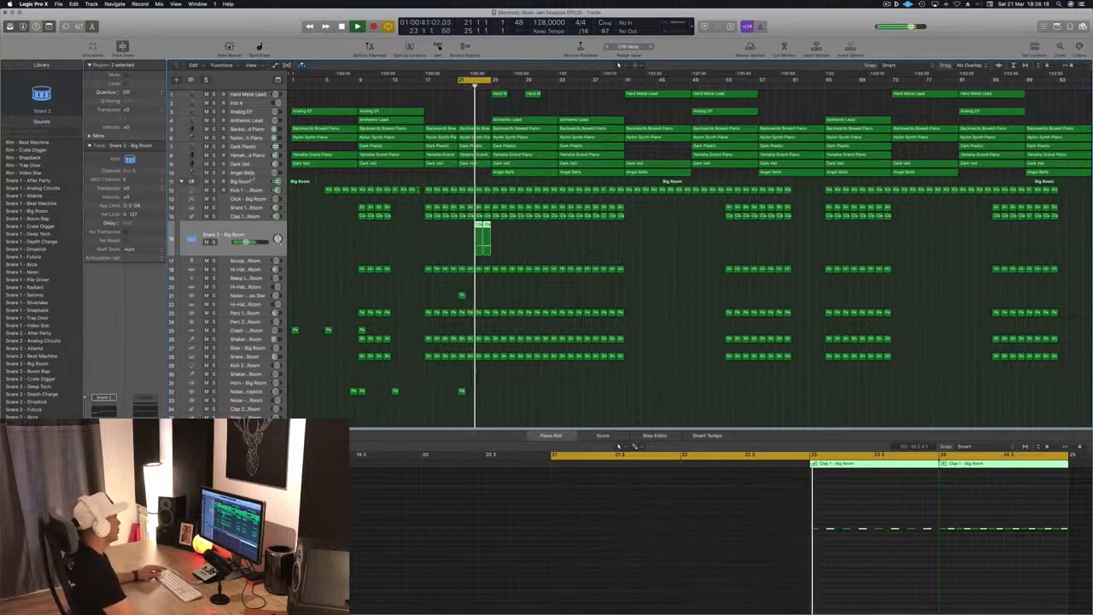
Extend the cycle range beyond bar 25 and audition the Angel Bells track in solo, then unsolo it.
click(254, 173)
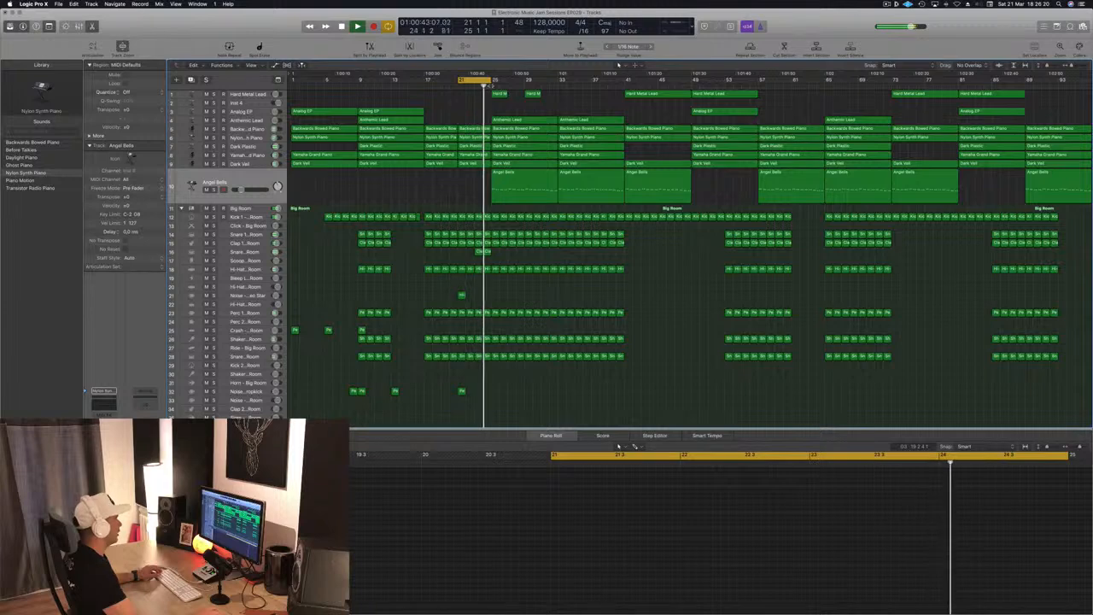
drag(491, 83, 520, 83)
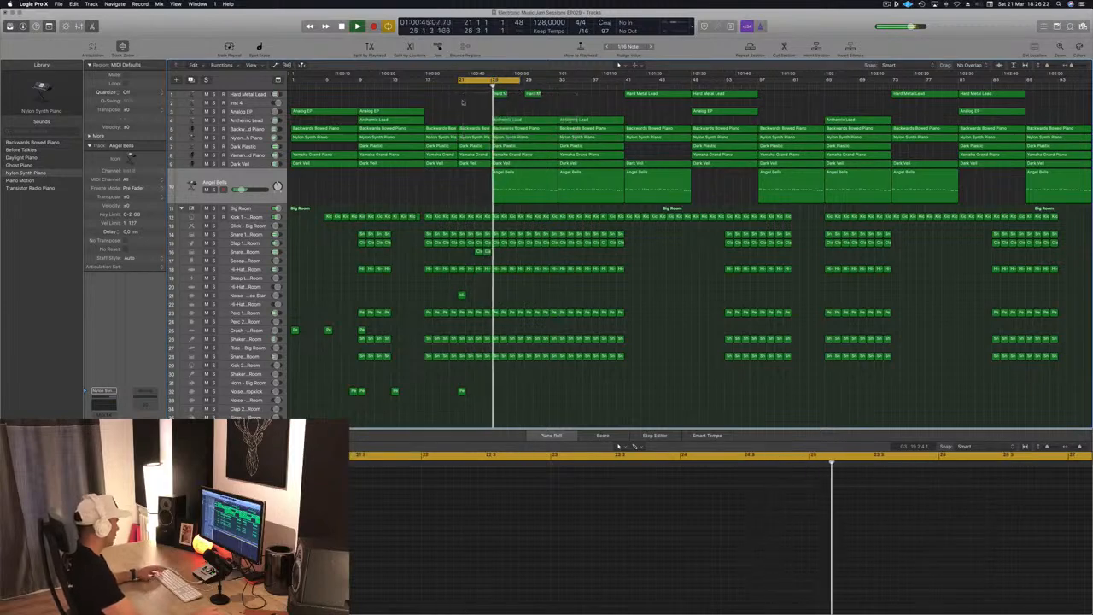
key(super+Right)
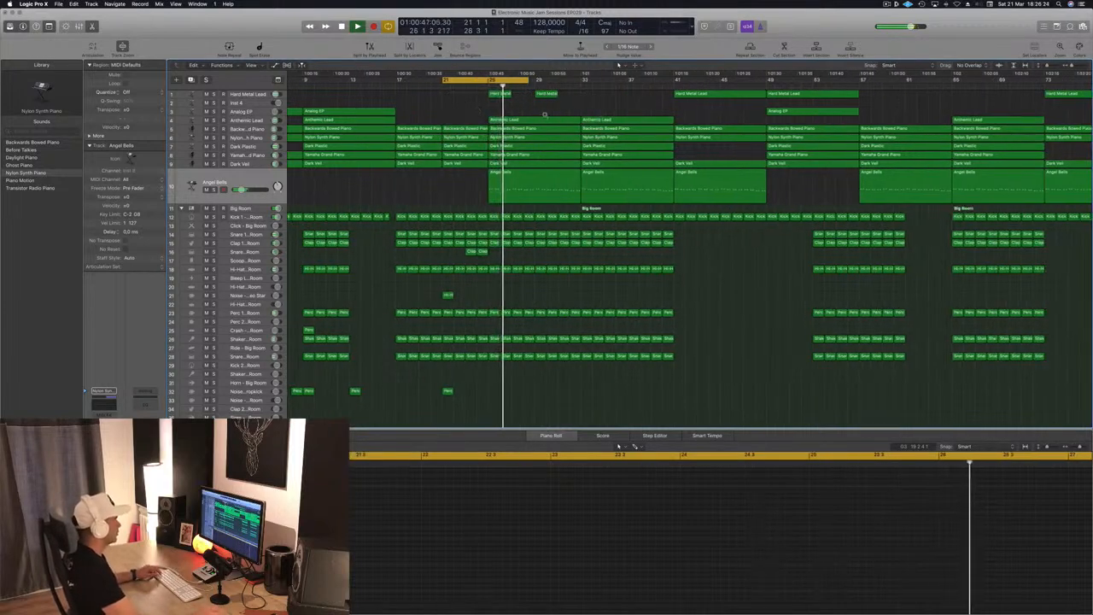
key(super+Left)
key(s)
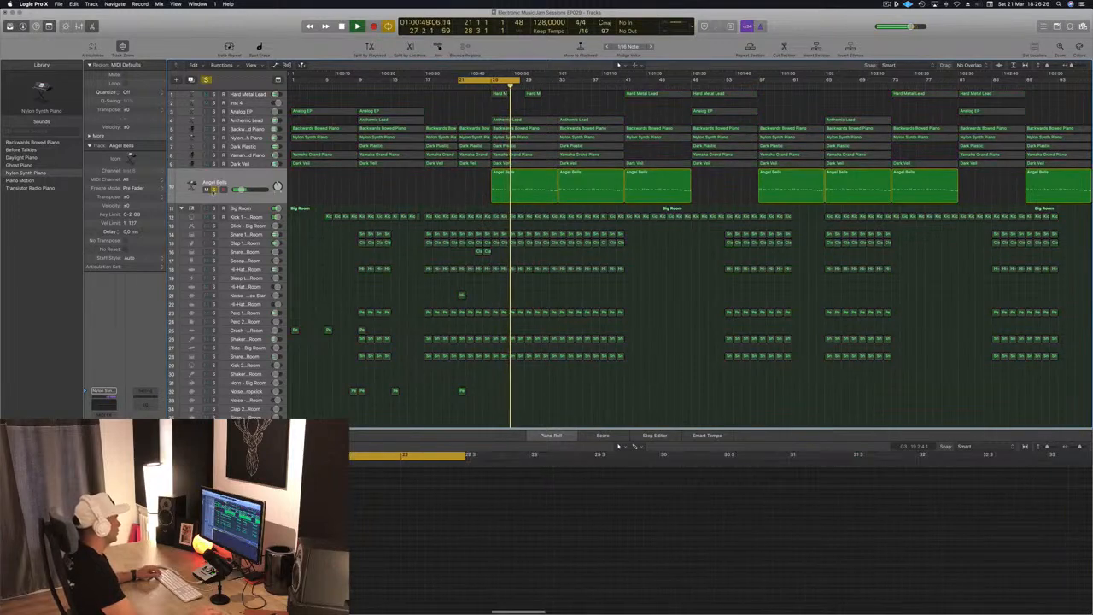
key(s)
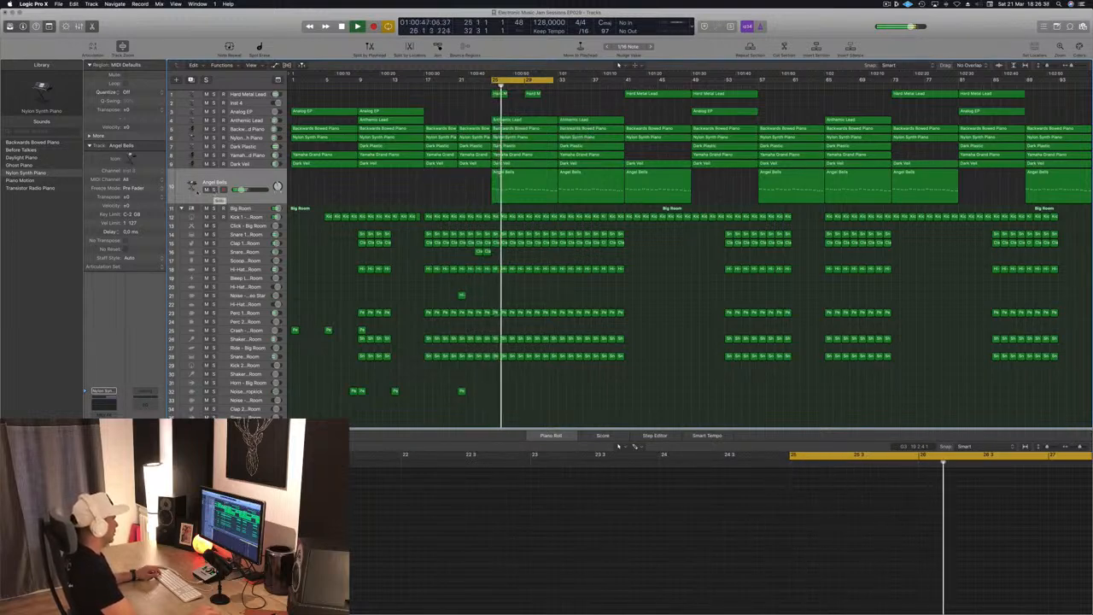
Compare the section from bar 25 with Angel Bells muted and soloed, then restore the full mix.
click(206, 190)
key(ctrl+m)
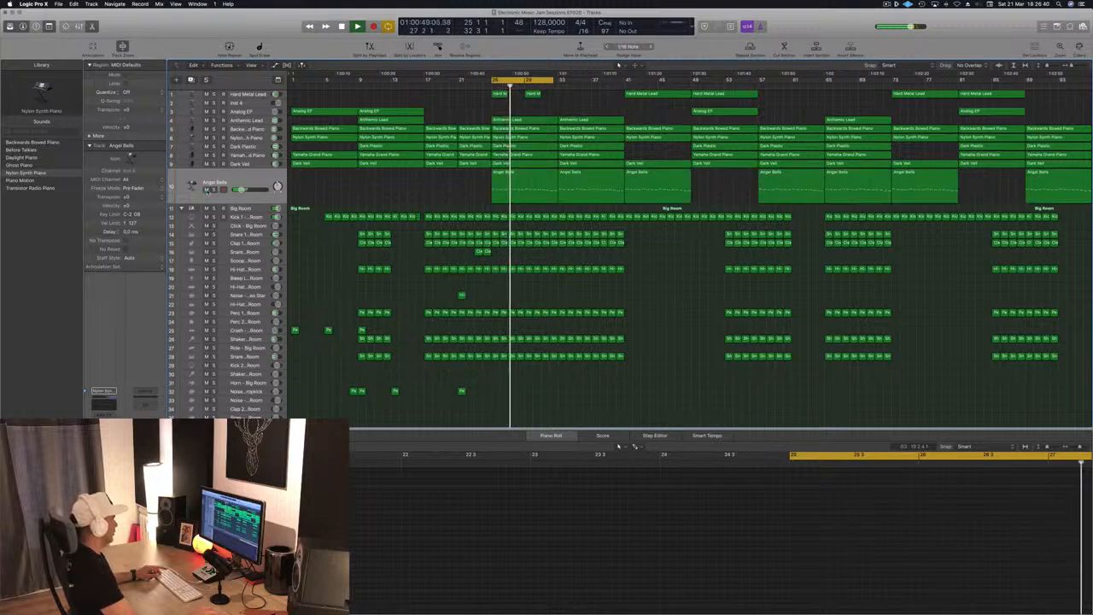
key(ctrl+s)
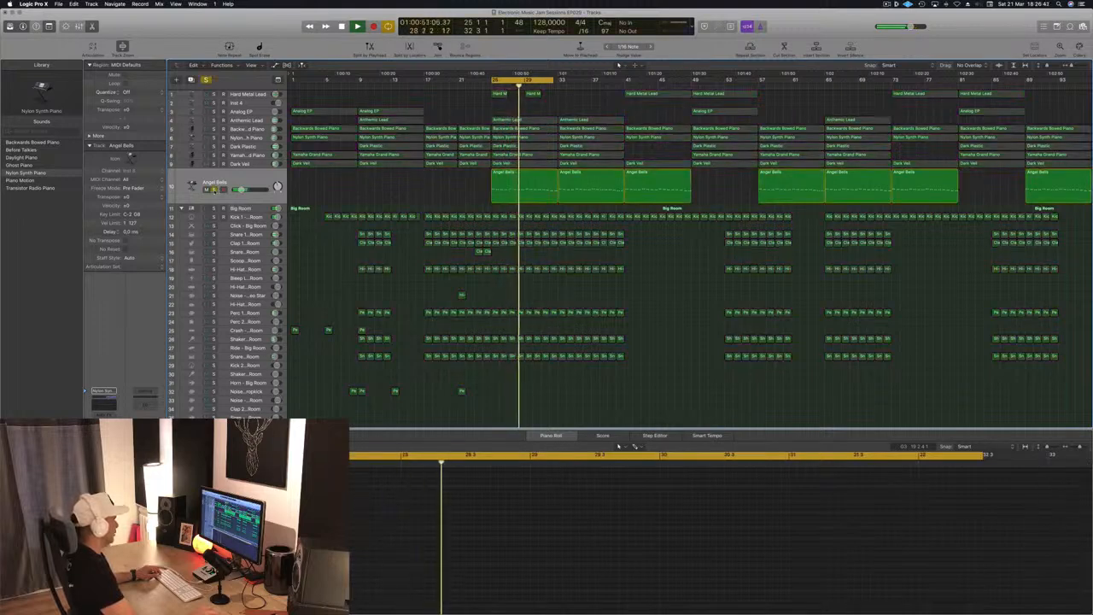
key(ctrl+s)
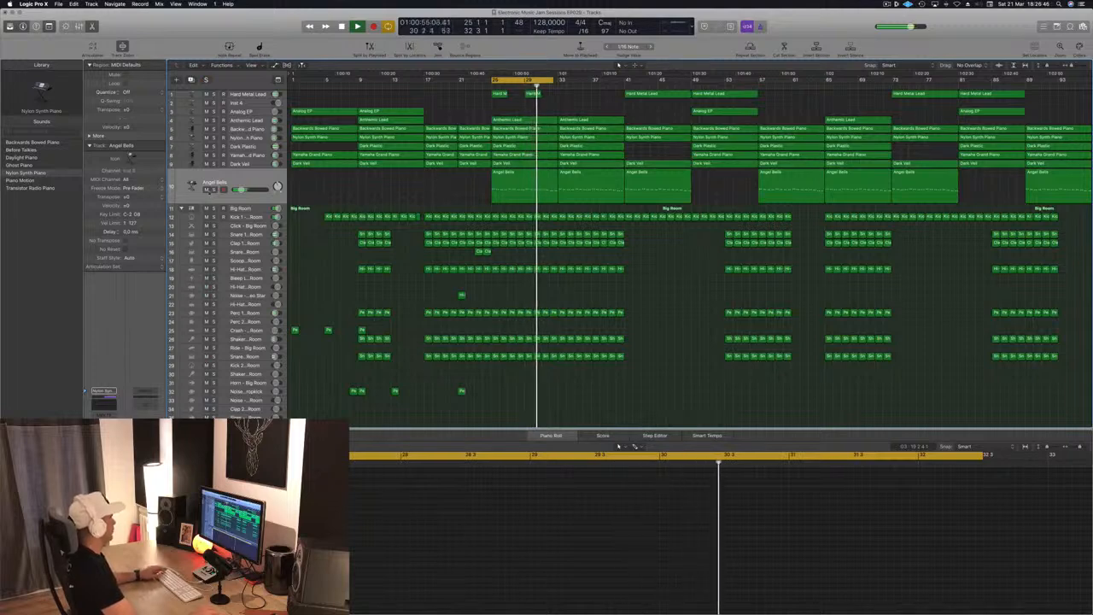
Mute the Angel Bells track and extend the cycle range to bars 25 to 37 to audition the section without it.
key(ctrl+m)
drag(438, 195, 574, 185)
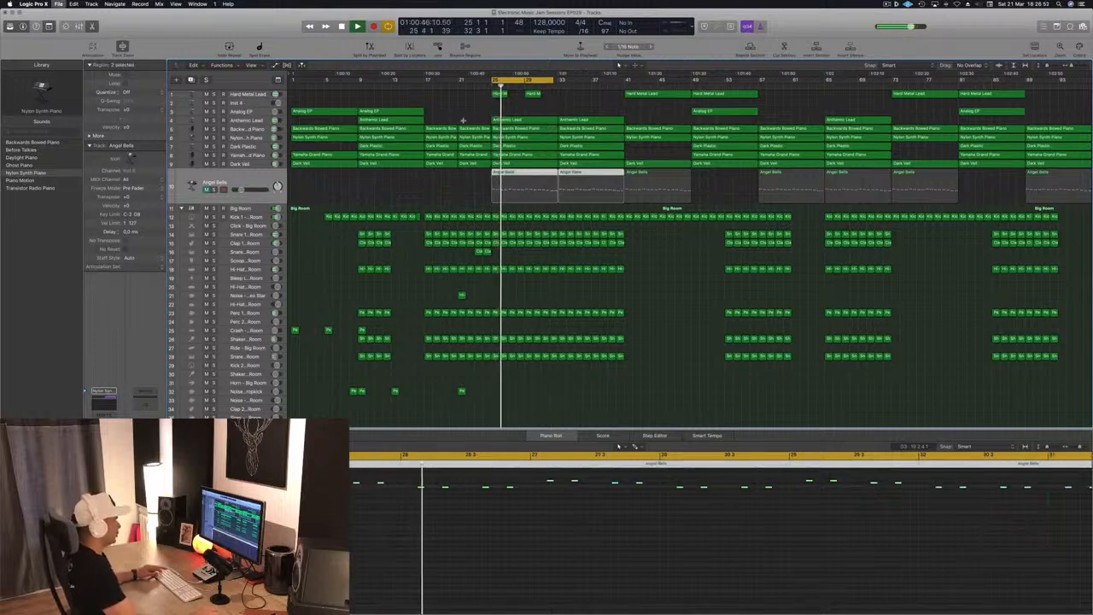
click(447, 200)
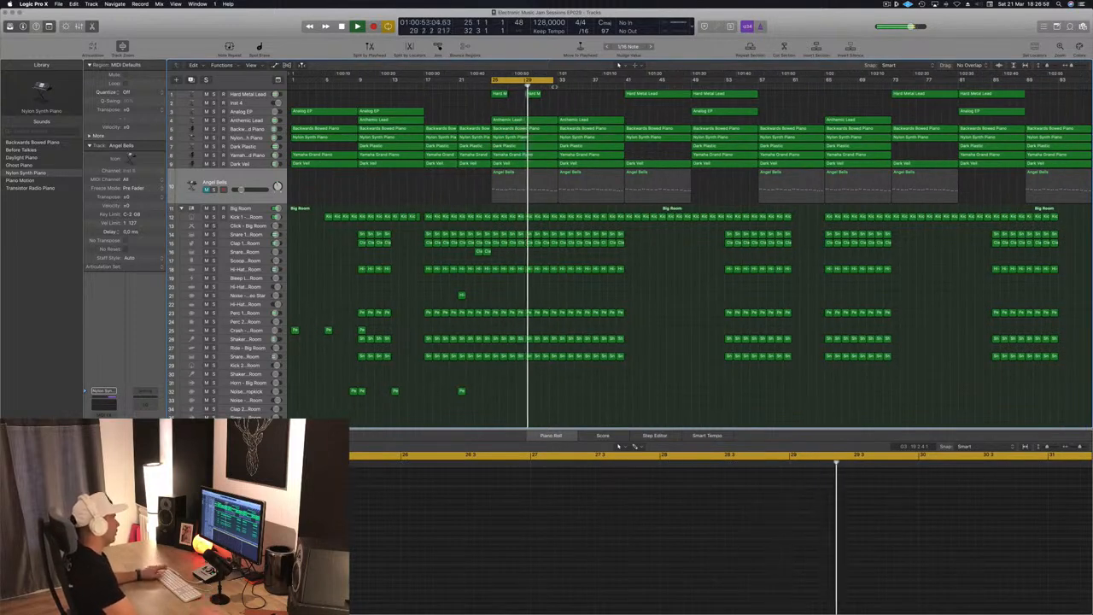
drag(554, 83, 587, 83)
drag(531, 92, 531, 92)
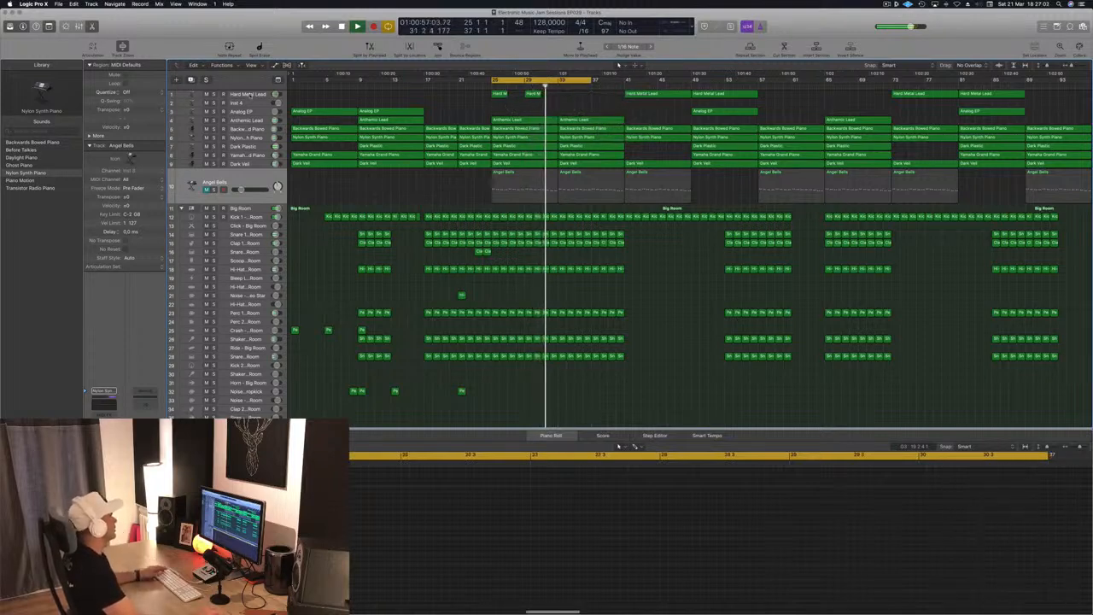
Select the Hard Metal Lead track, toggle its solo on and off, and audition its short regions from bar 25 in the full mix.
click(245, 94)
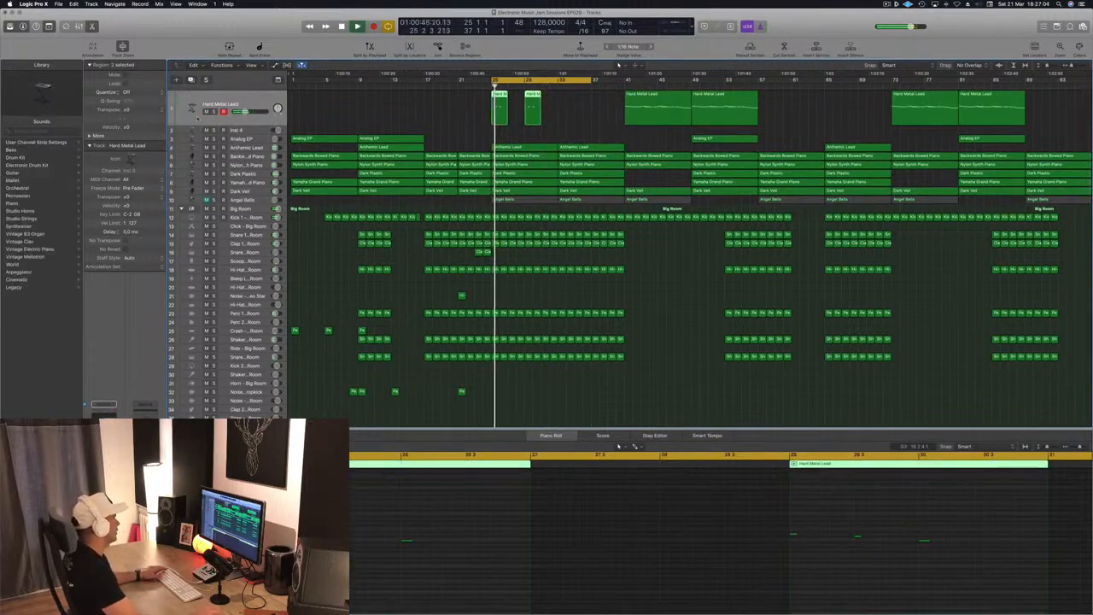
click(214, 111)
click(214, 111)
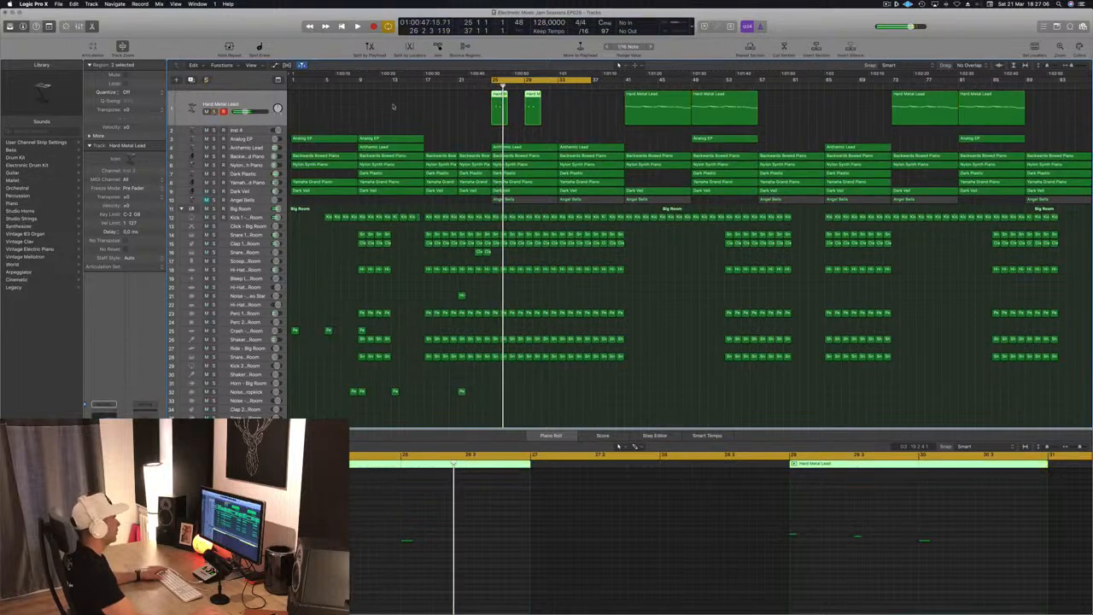
click(399, 108)
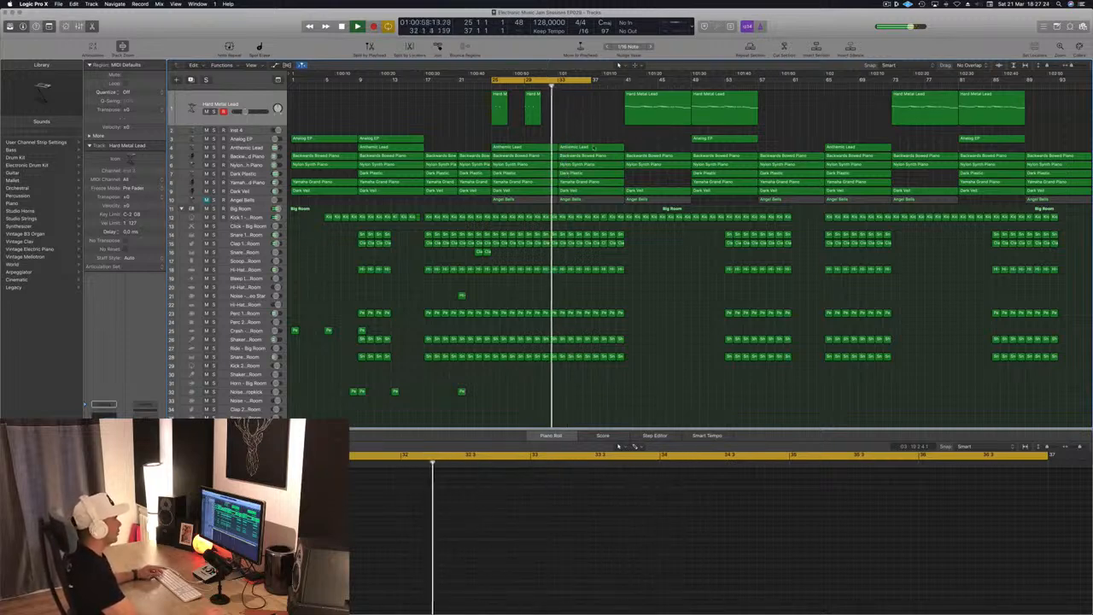
Try a copy of the Hard Metal Lead region at bar 33 in place of the Anthemic Lead region, then delete the copy.
click(632, 120)
drag(634, 109, 563, 100)
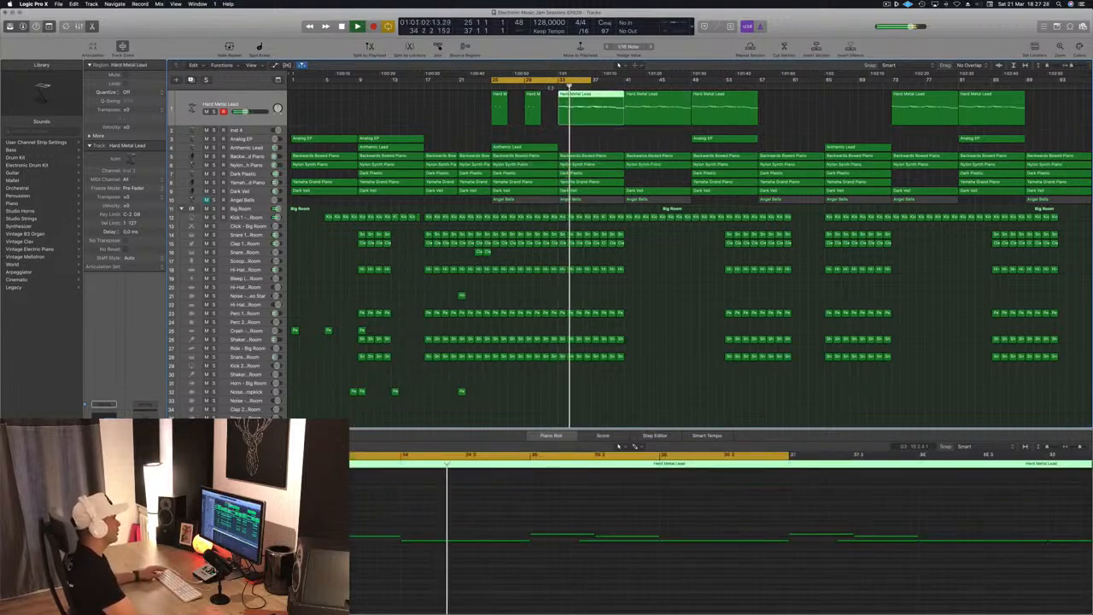
click(585, 141)
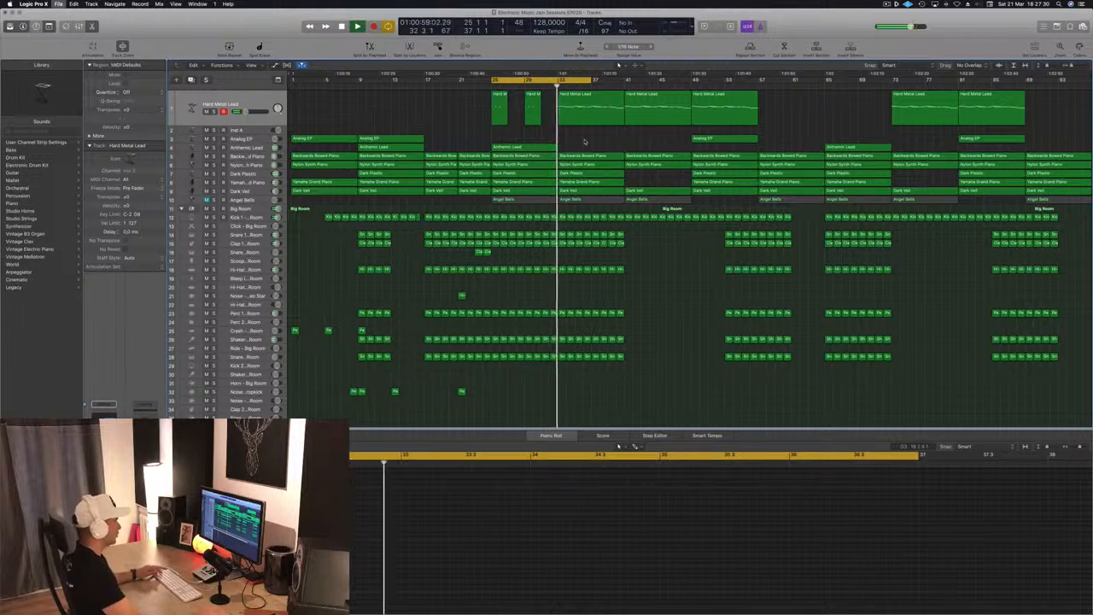
click(583, 119)
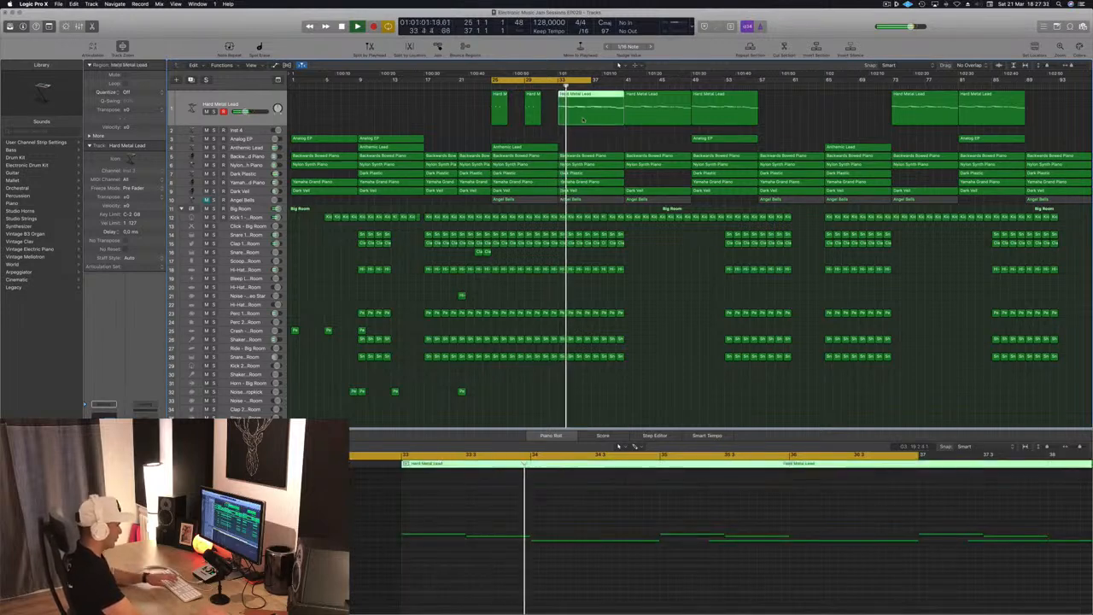
key(Delete)
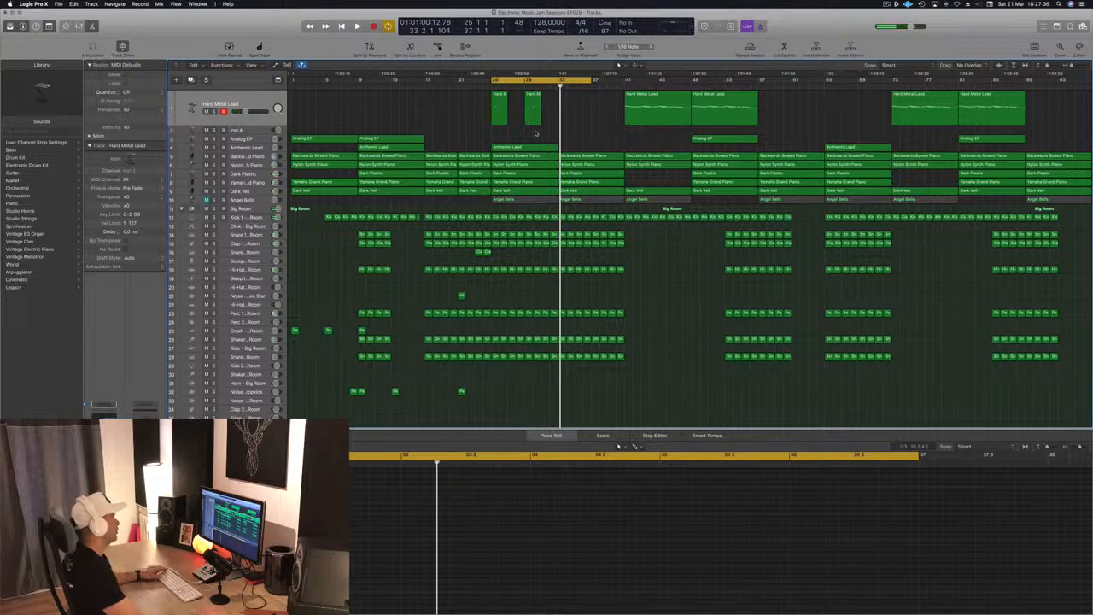
Cycle bars 33 to 45 during playback and copy both Snare 2 roll regions to bars 39 and 40.
drag(582, 81, 651, 94)
key(space)
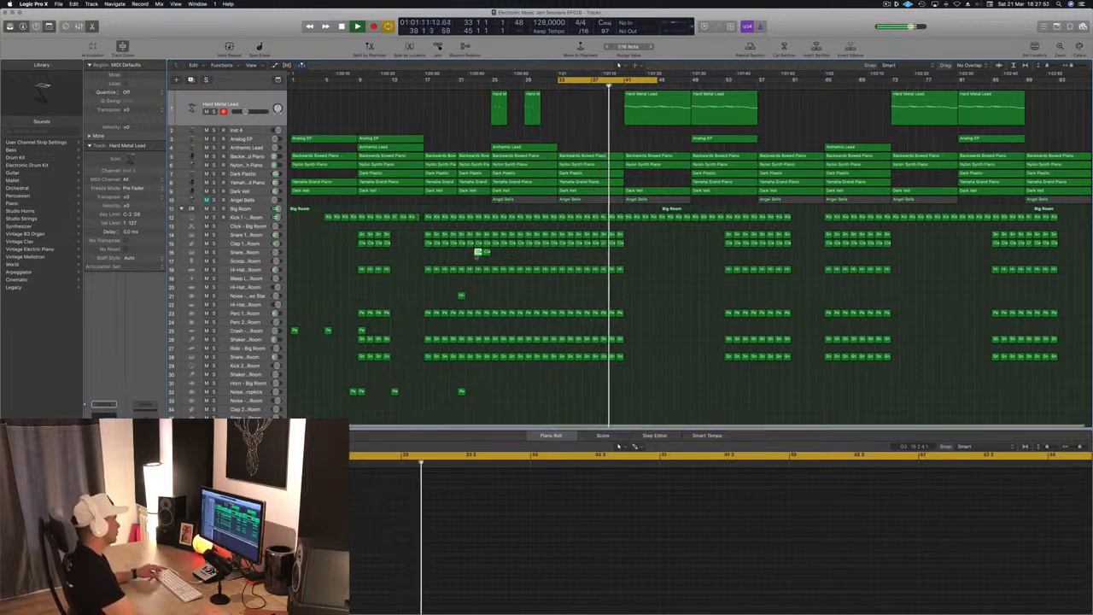
click(480, 252)
drag(481, 253, 615, 253)
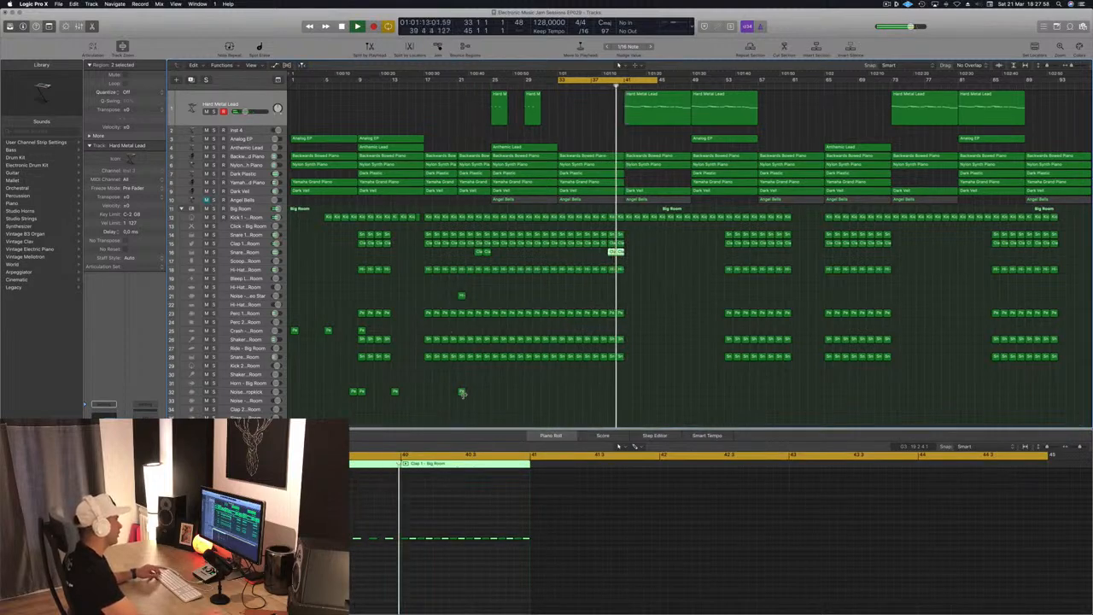
Copy the Noise - Video Star region to bar 41 and delete the Backwards Bowed Piano region starting at the same bar.
click(461, 296)
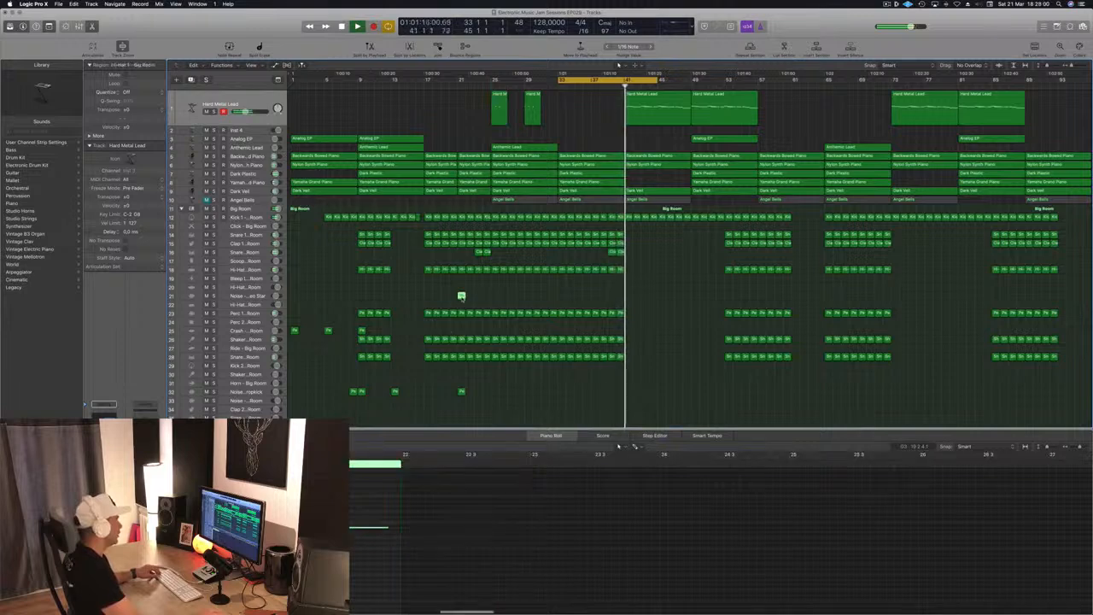
drag(461, 296, 629, 299)
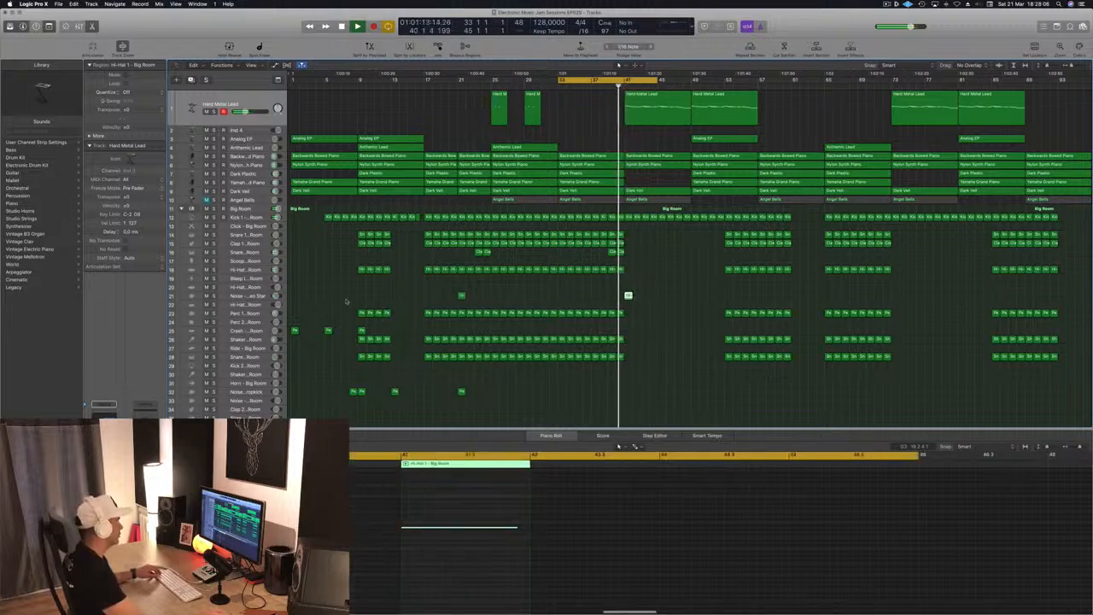
click(257, 298)
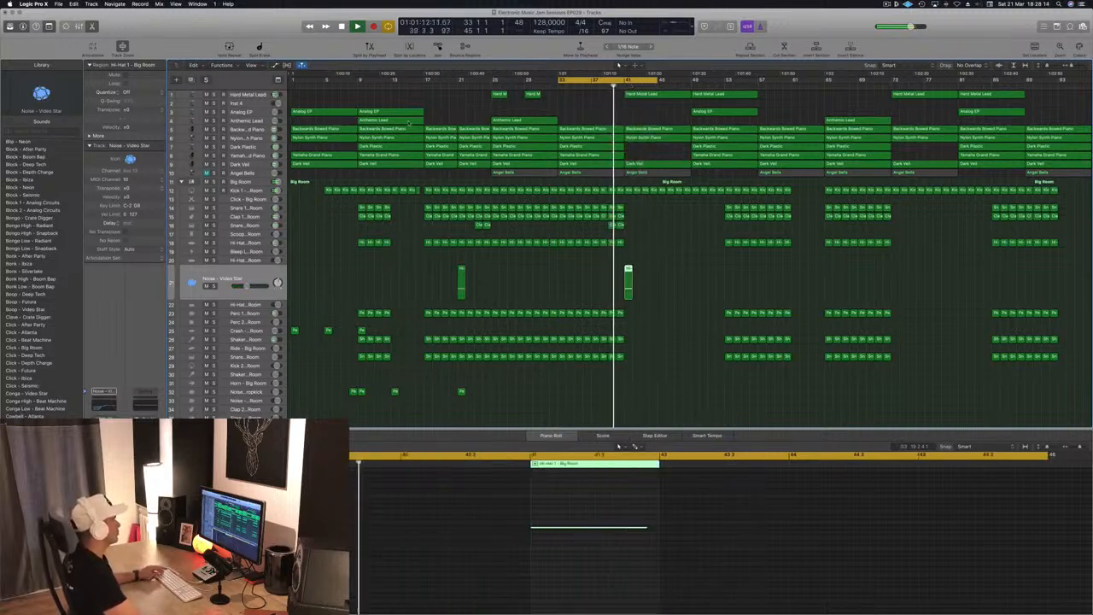
click(669, 129)
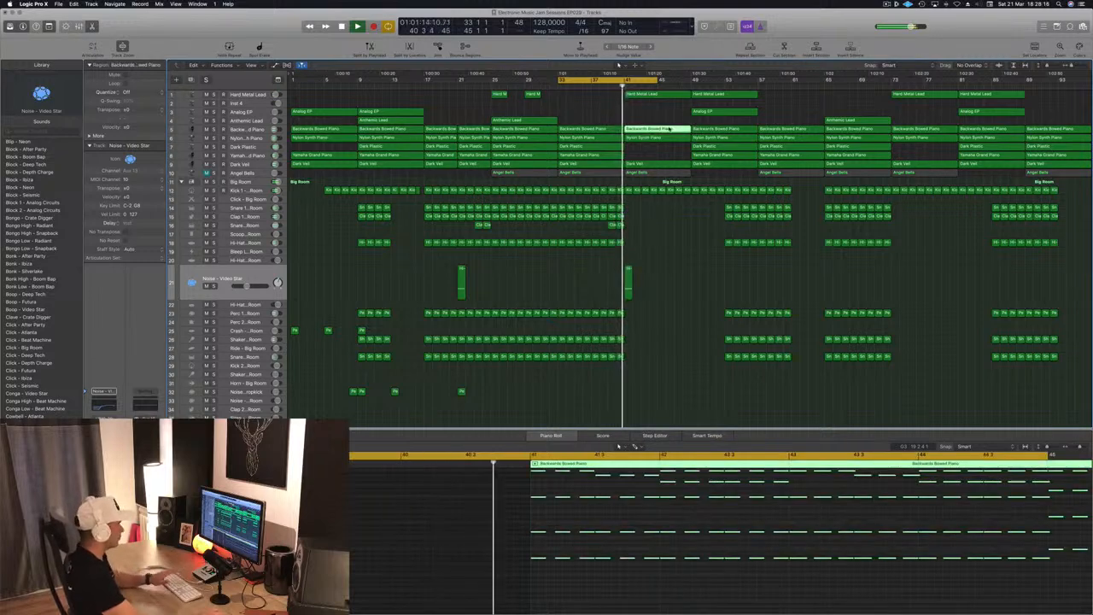
click(658, 119)
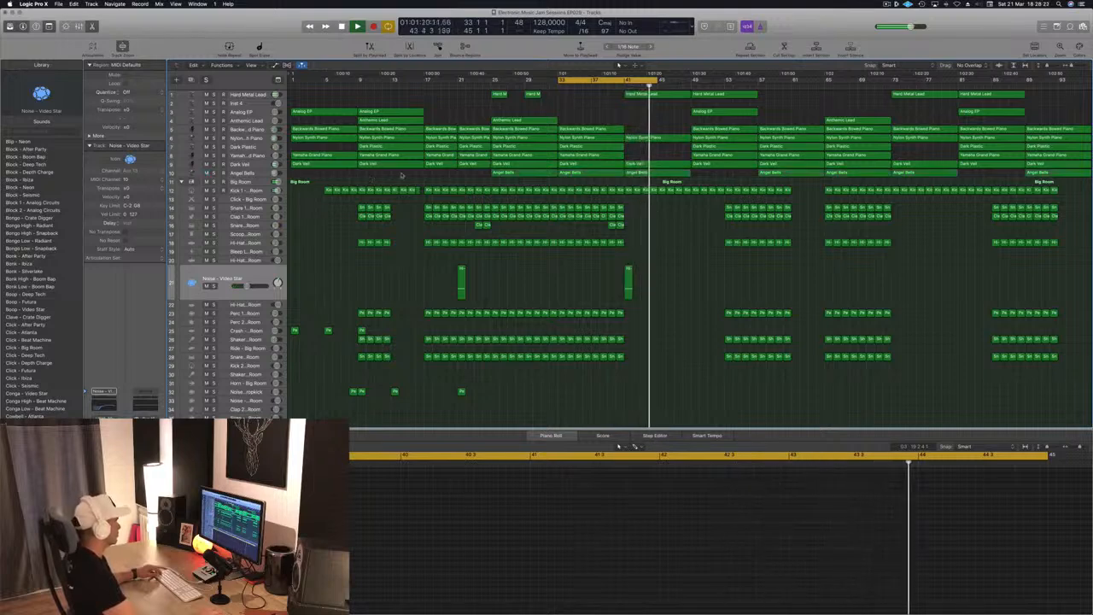
Delete the Angel Bells track together with all its regions.
click(254, 173)
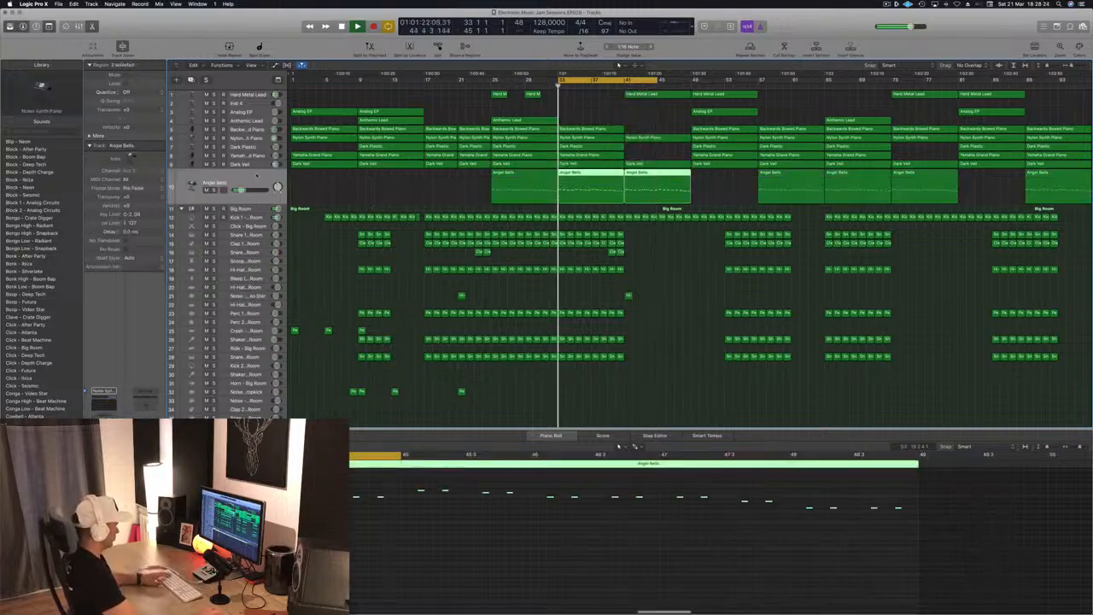
key(Delete)
key(Delete)
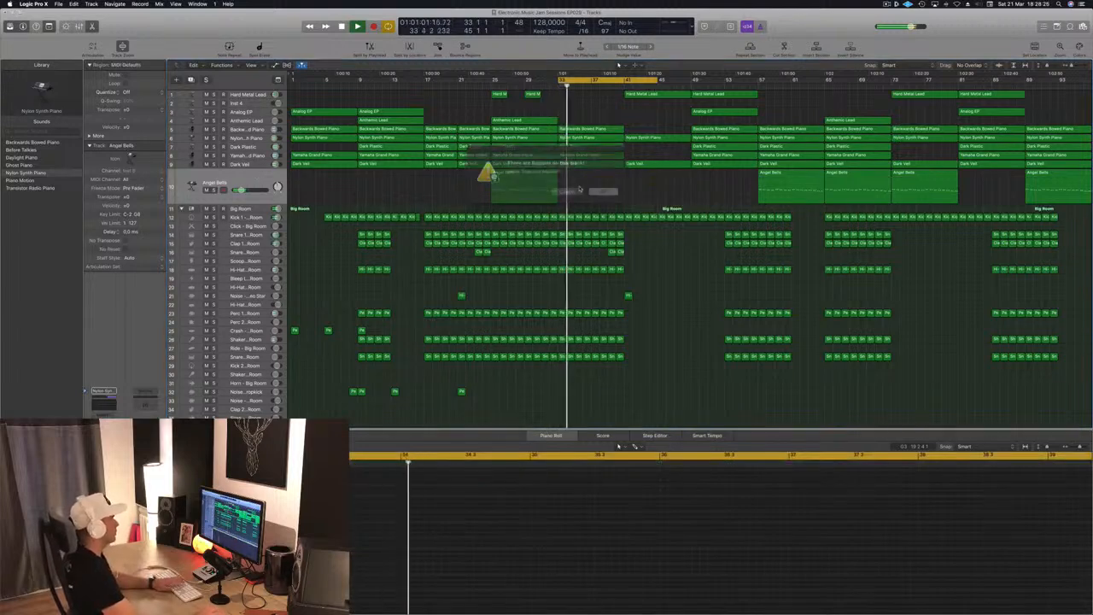
click(598, 188)
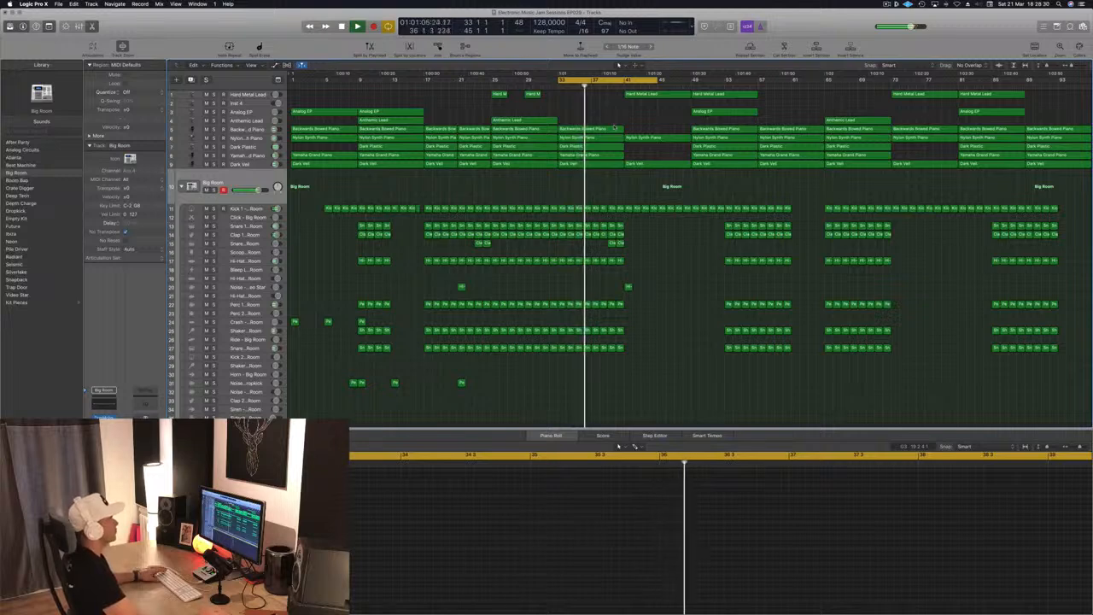
Copy the Hard Metal Lead region at bar 41 to the Inst 4 track, then delete that copy and the Inst 4 track.
click(657, 94)
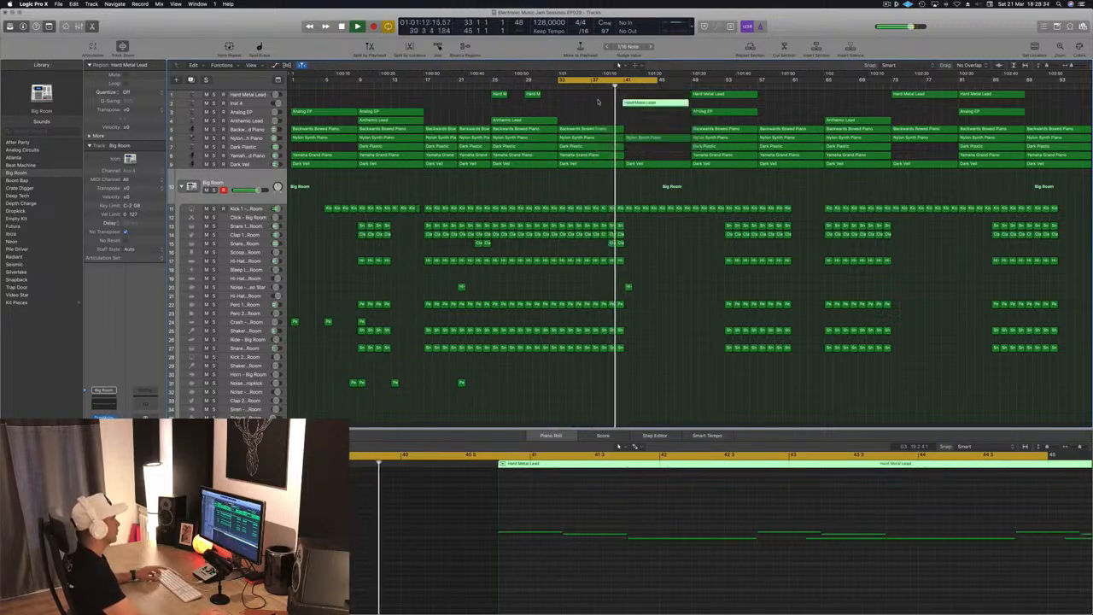
drag(658, 95, 658, 104)
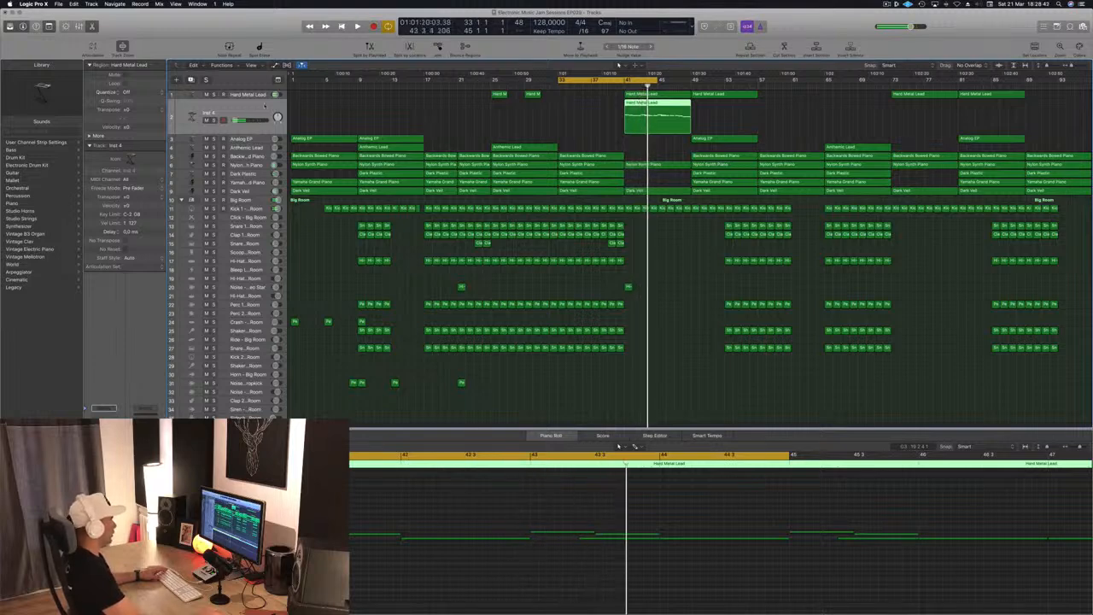
key(Delete)
key(Delete)
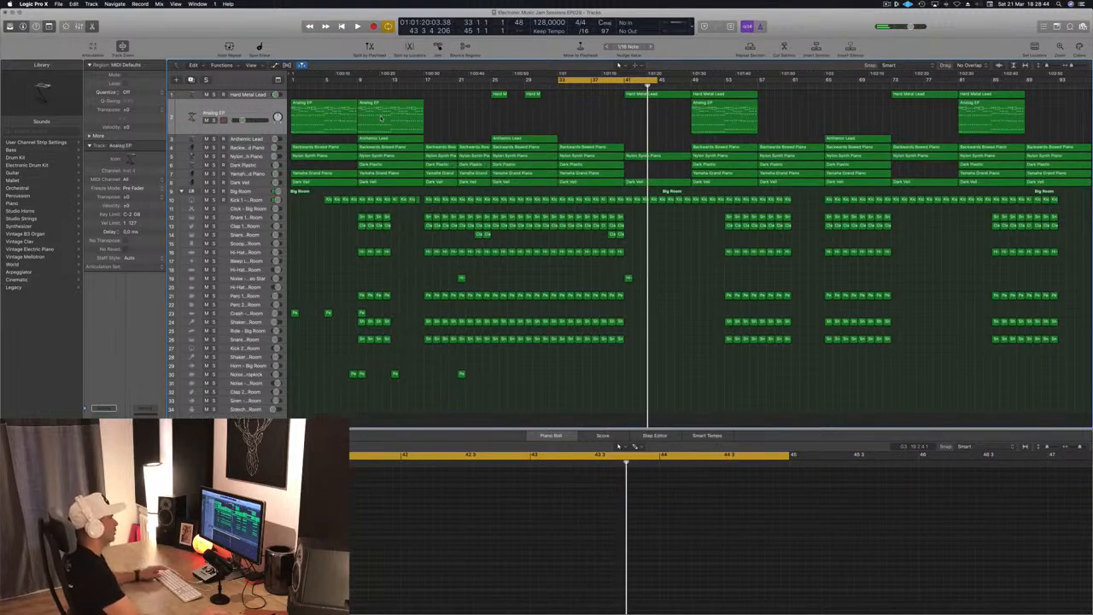
Audition the arrangement from bar 33, then move the cycle range back and shorten it to bars 25 to 33.
key(space)
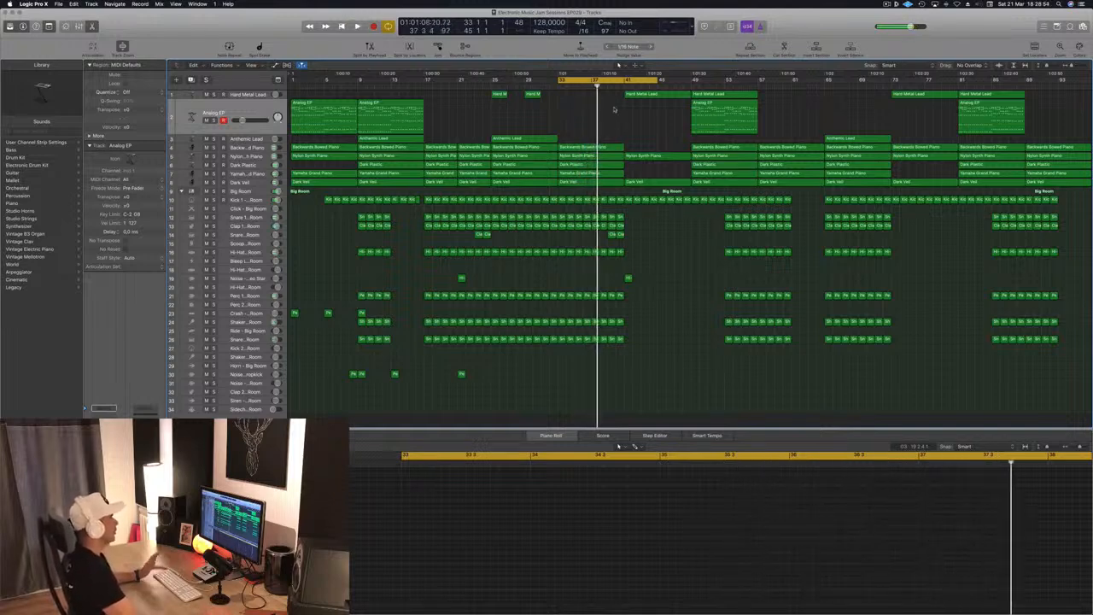
drag(656, 81, 492, 89)
key(space)
key(space)
key(space)
key(space)
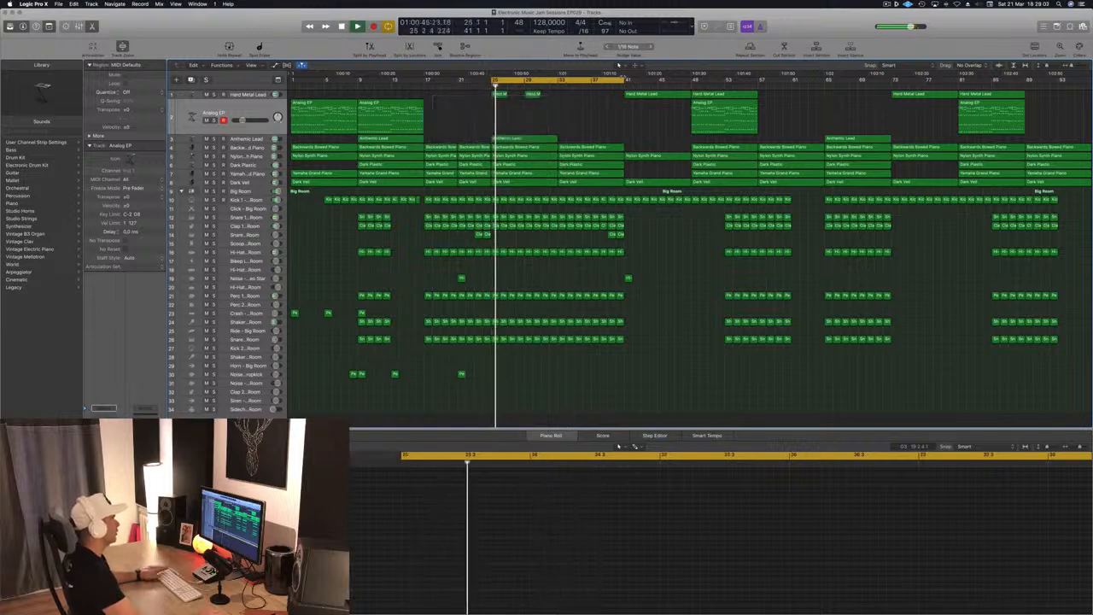
drag(626, 80, 561, 83)
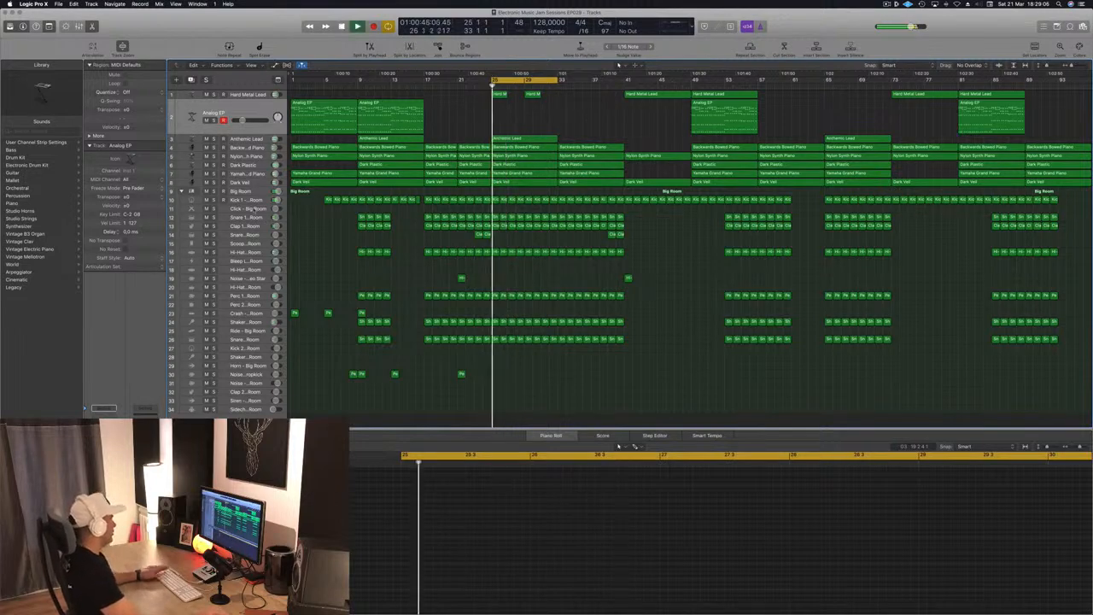
Solo the Kick 1 track during the bar 25 to 33 cycle and select the Big Room drum stack.
click(216, 196)
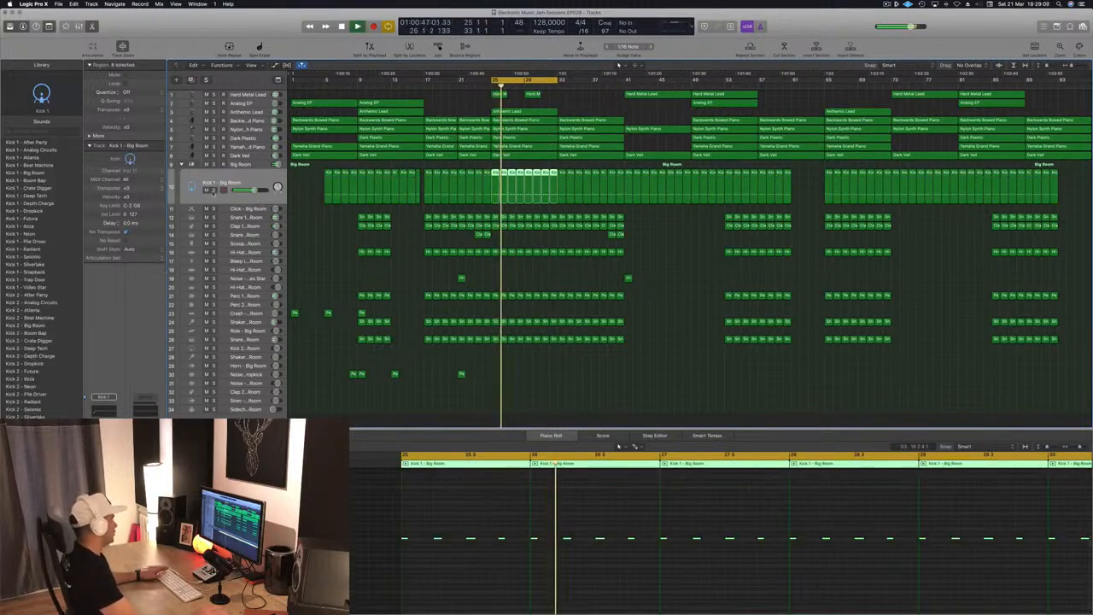
click(213, 190)
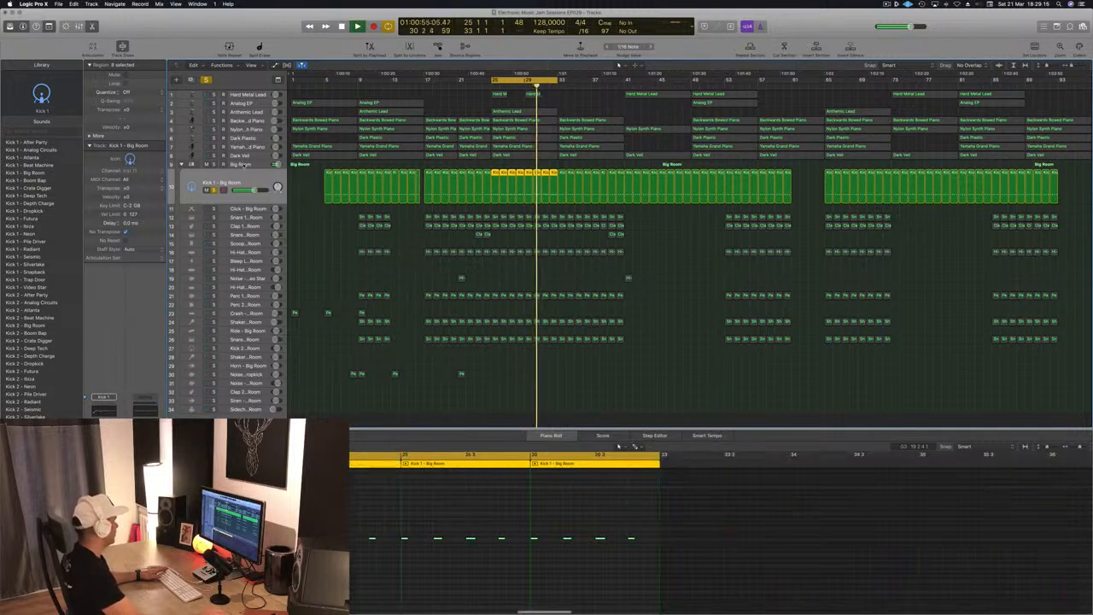
click(244, 164)
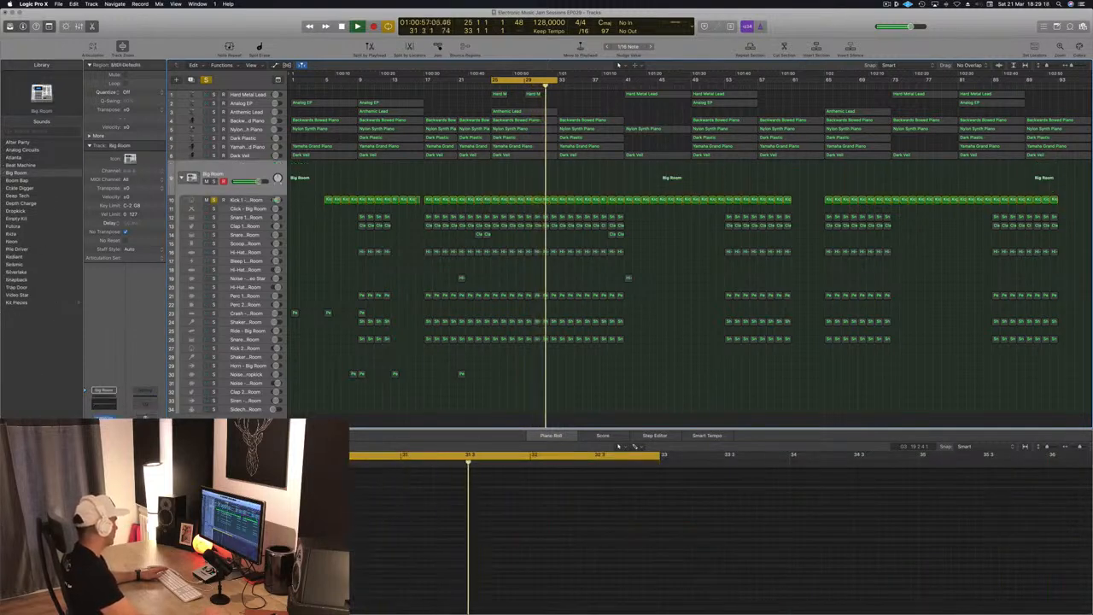
Open the Big Room stack's Multipressor and Compressor, and lower the Compressor threshold to about -12 dB.
click(104, 452)
drag(162, 24, 838, 250)
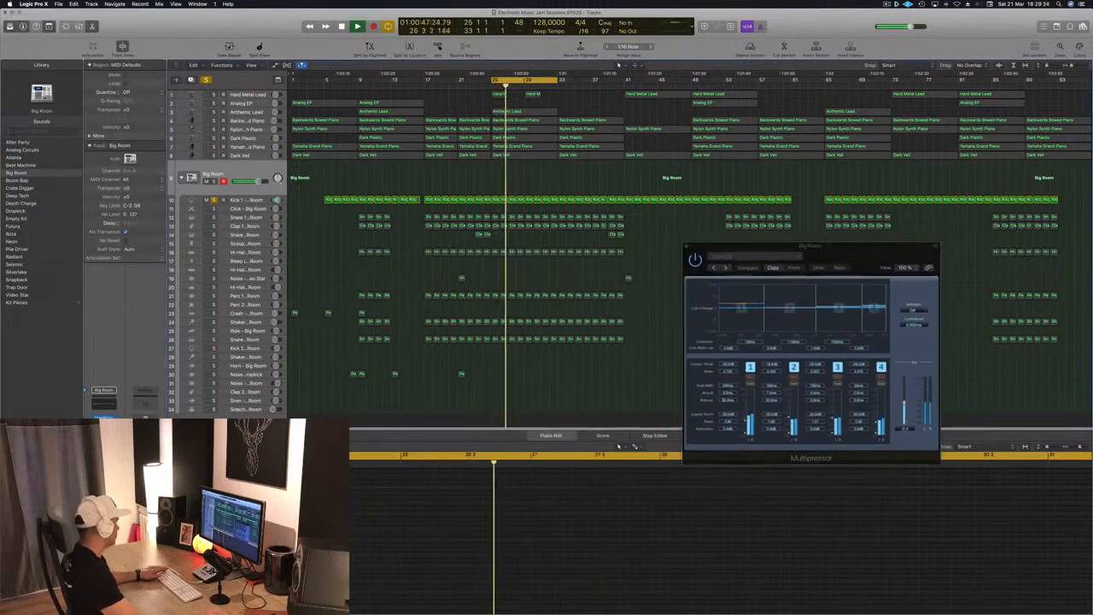
click(104, 439)
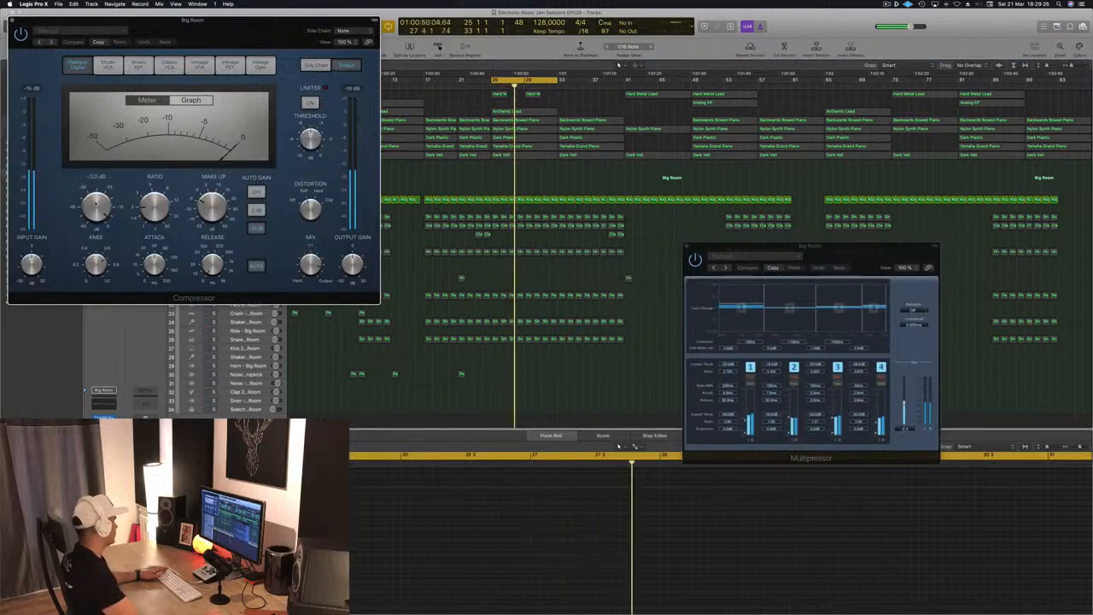
drag(95, 219, 99, 227)
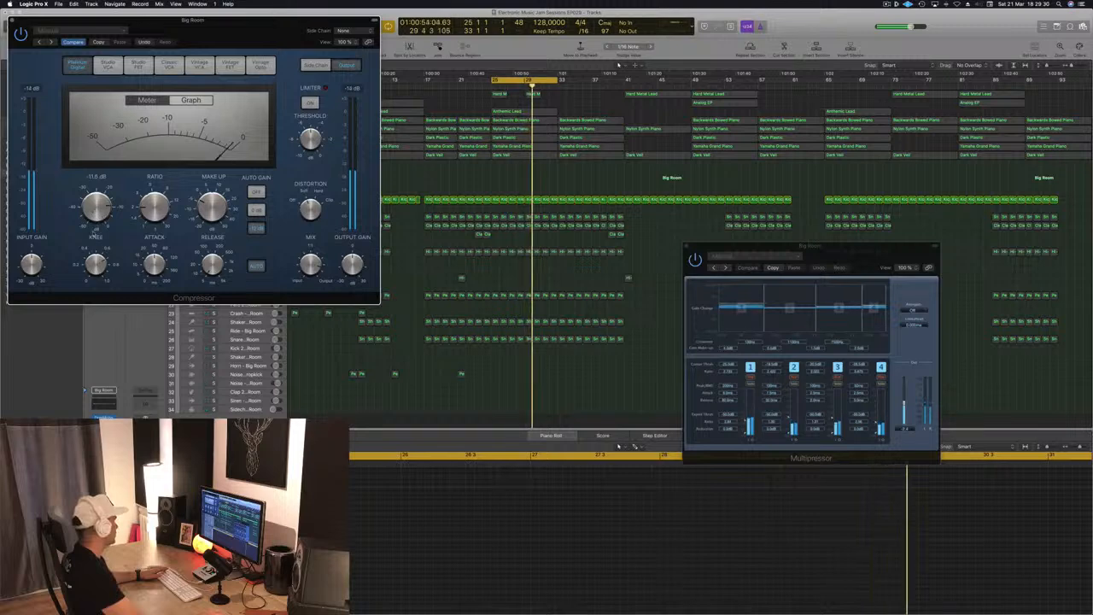
drag(242, 27, 873, 146)
Solo the whole Big Room stack instead of Kick 1 to audition the compressed drums, then close the Compressor window.
click(214, 181)
click(213, 181)
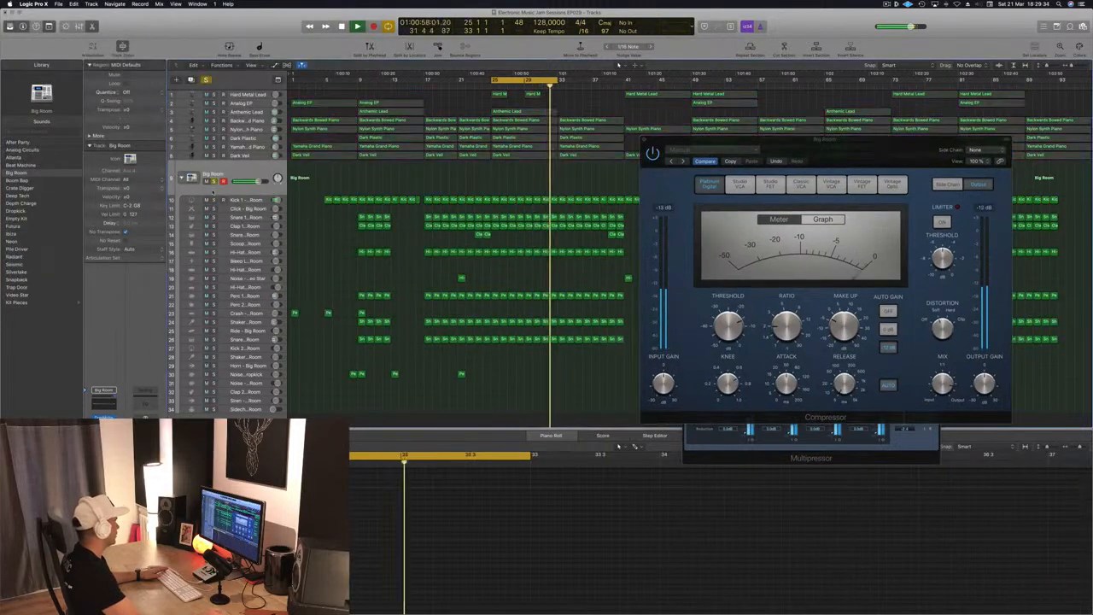
drag(731, 151, 599, 163)
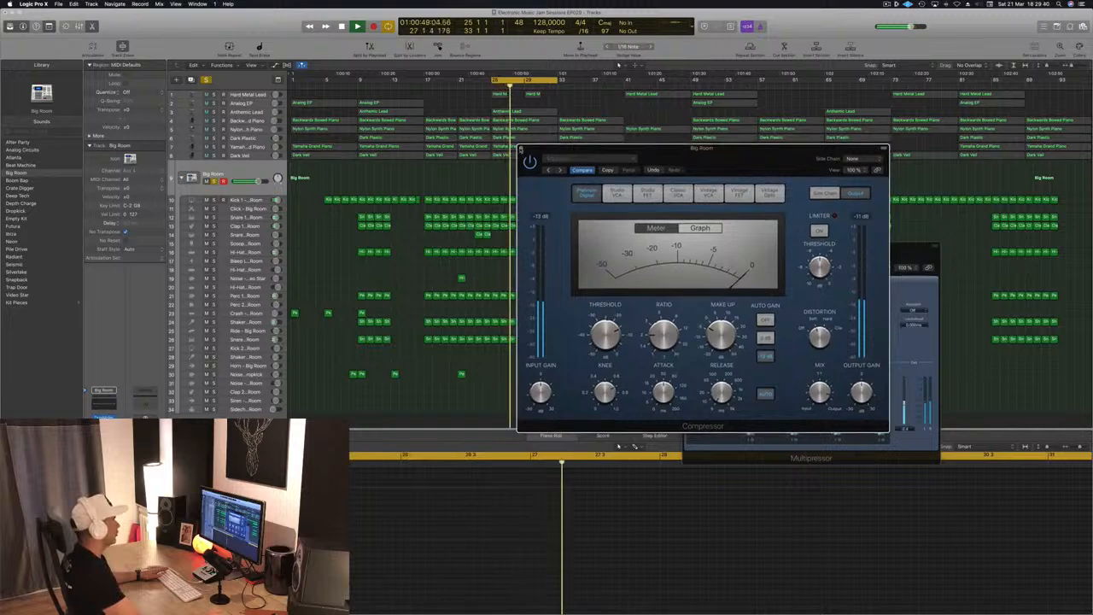
click(519, 149)
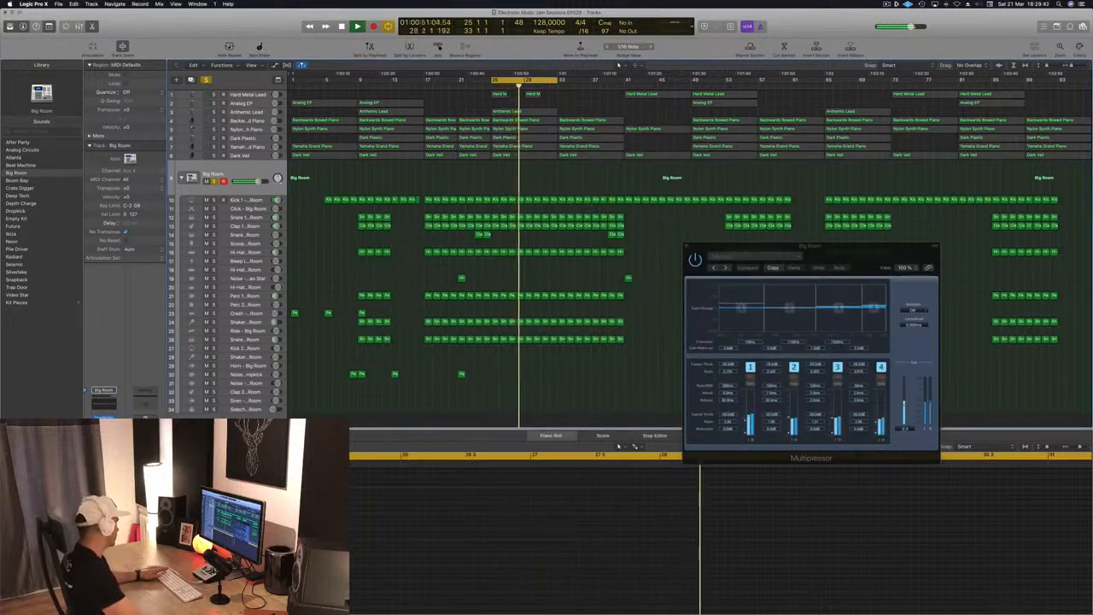
Open the Big Room stack's AutoFilter to inspect its settings, and close it.
click(103, 445)
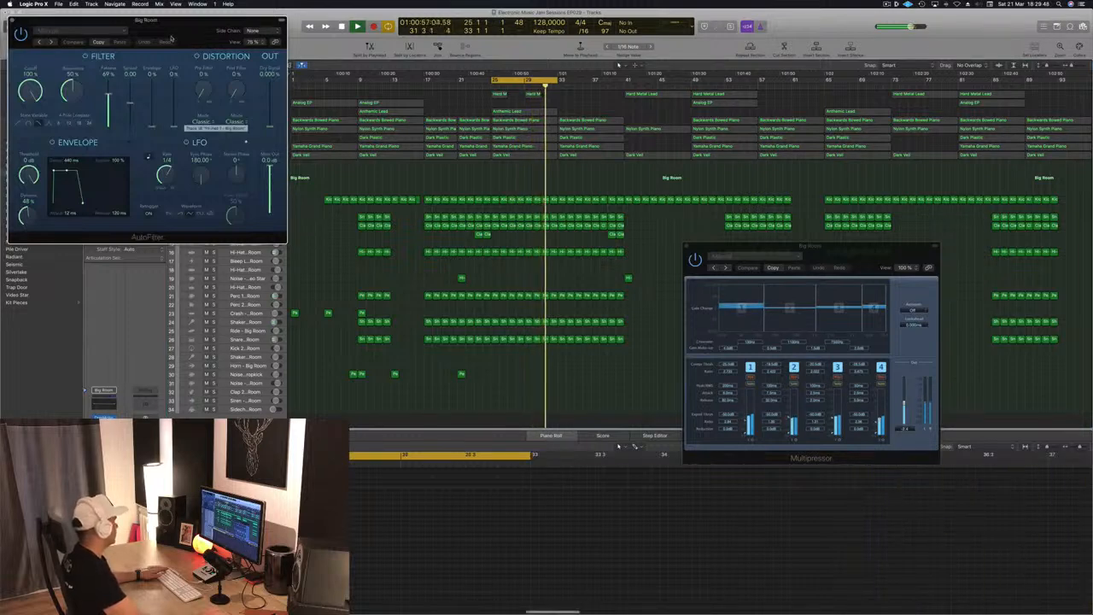
drag(152, 29, 518, 260)
click(342, 255)
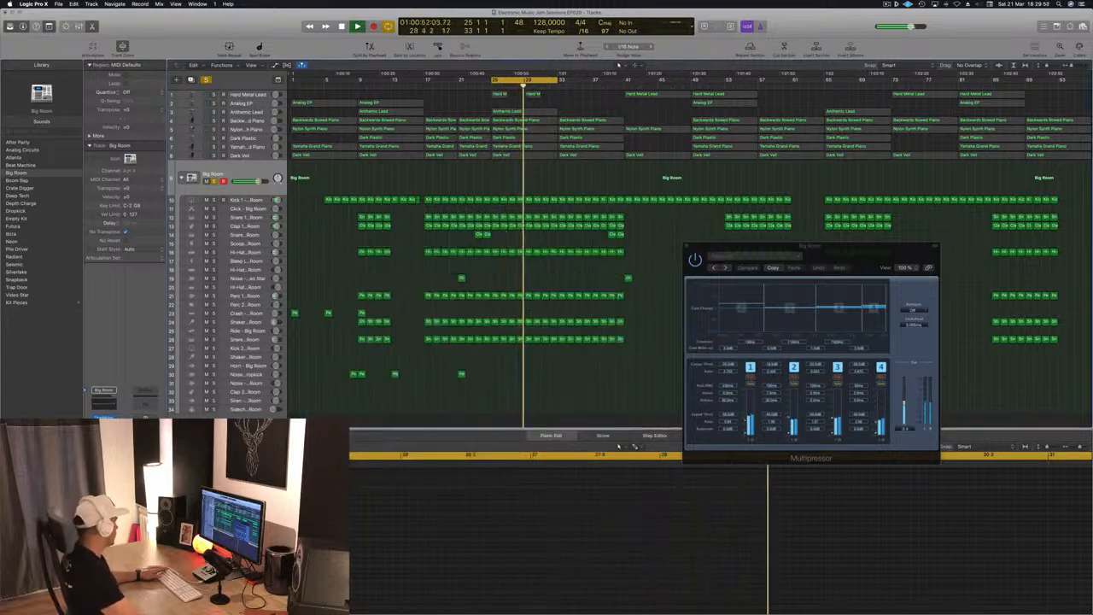
Try the Big Room stack's Stereo Delay with the left output mix raised to 100%, then restore it to 0% and close the plug-in.
click(103, 447)
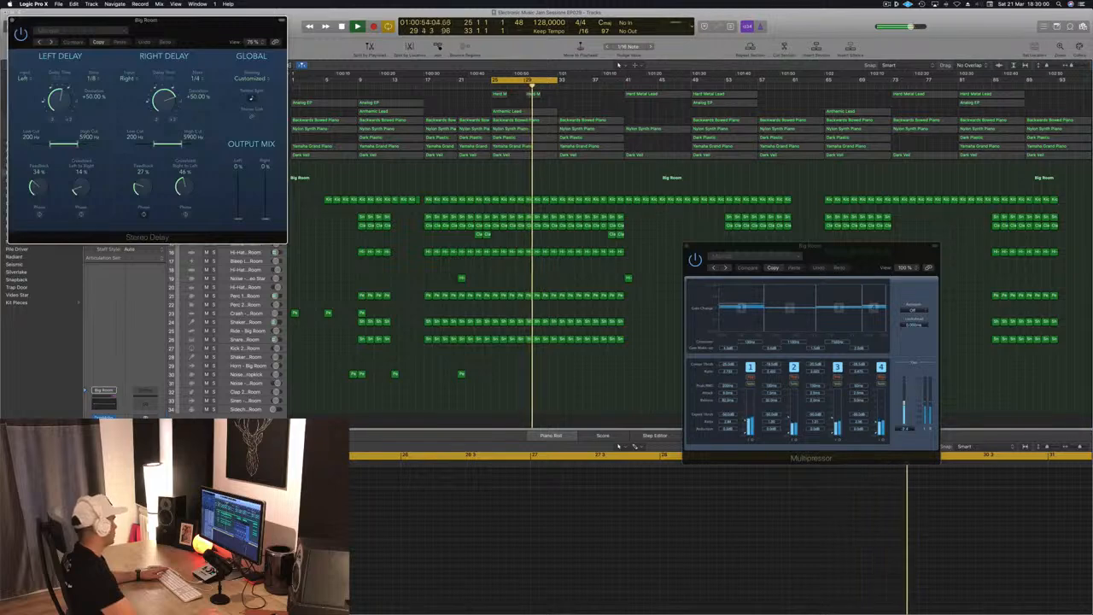
mouse_move(239, 219)
mouse_down()
mouse_move(241, 185)
mouse_move(237, 232)
mouse_up()
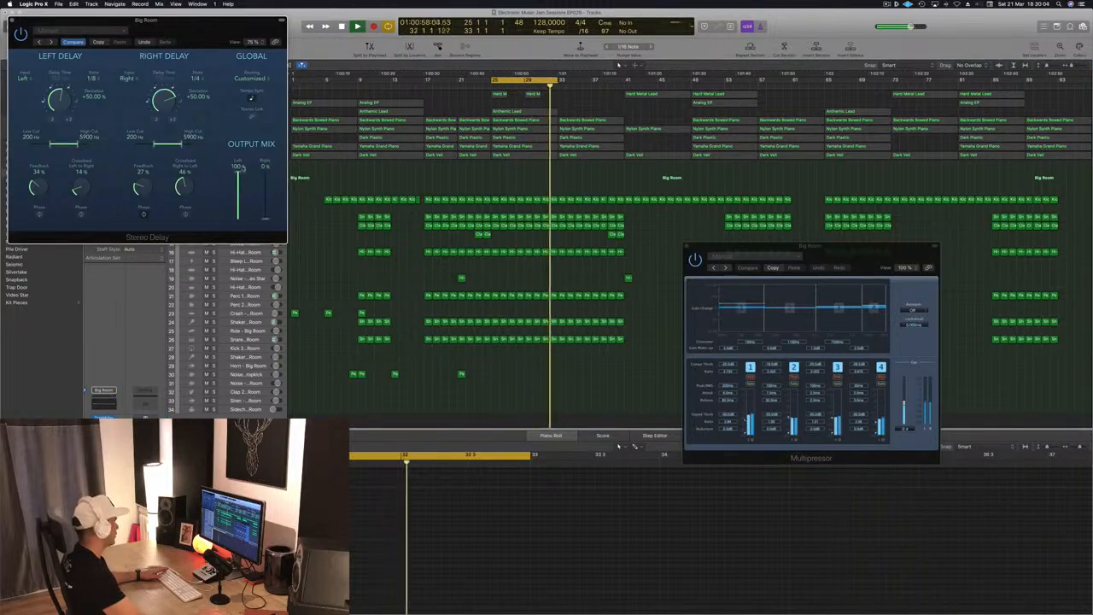
drag(19, 22, 66, 27)
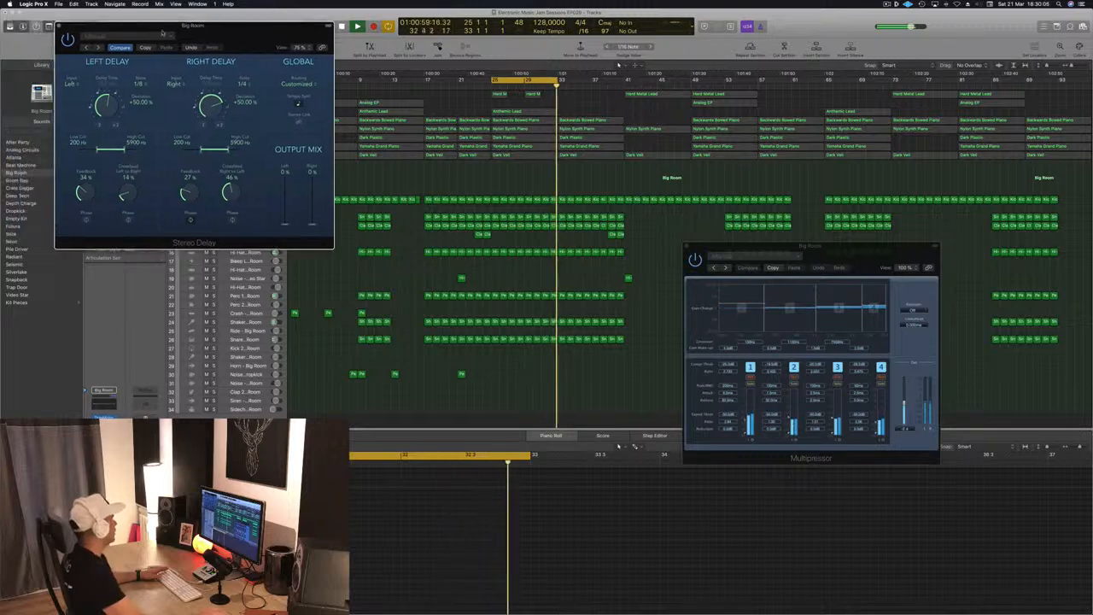
click(59, 26)
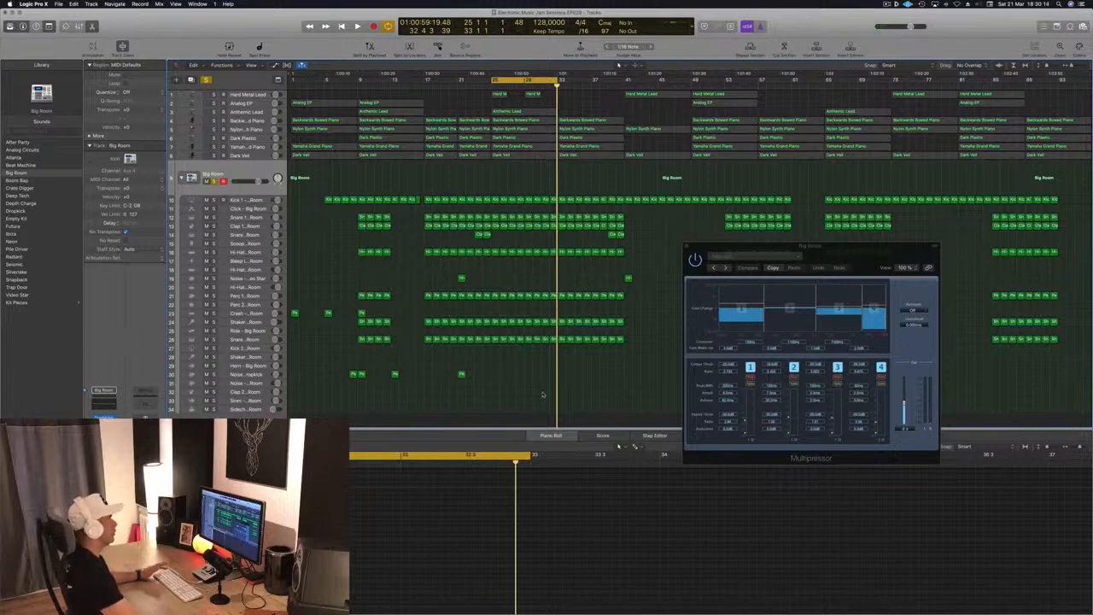
Restart the cycle playback from bar 25 and solo the Dark Plastic track alongside the Big Room stack.
key(space)
key(Return)
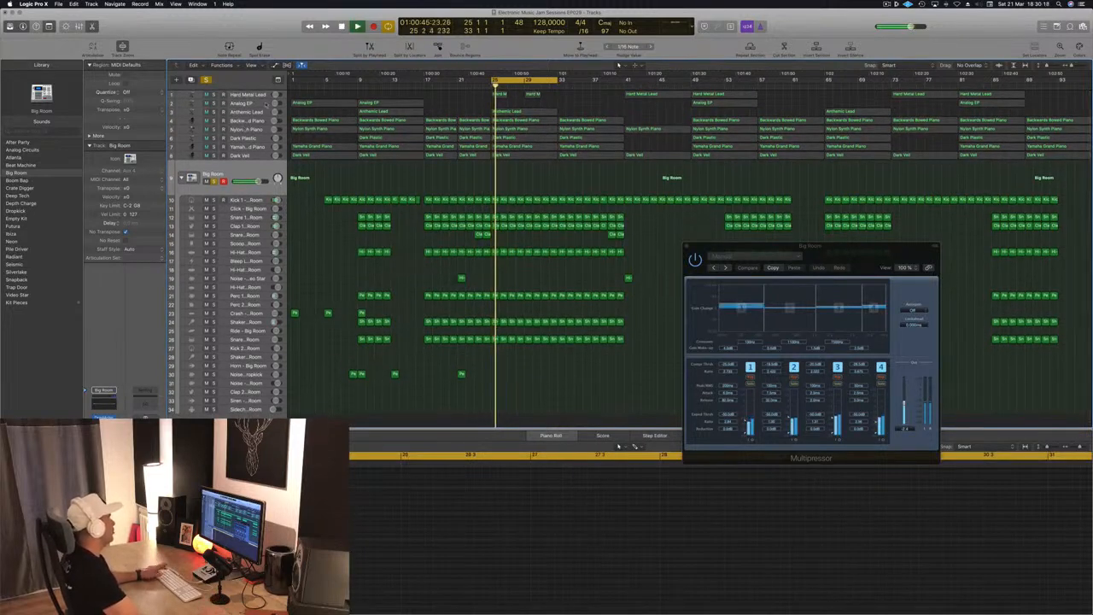
key(space)
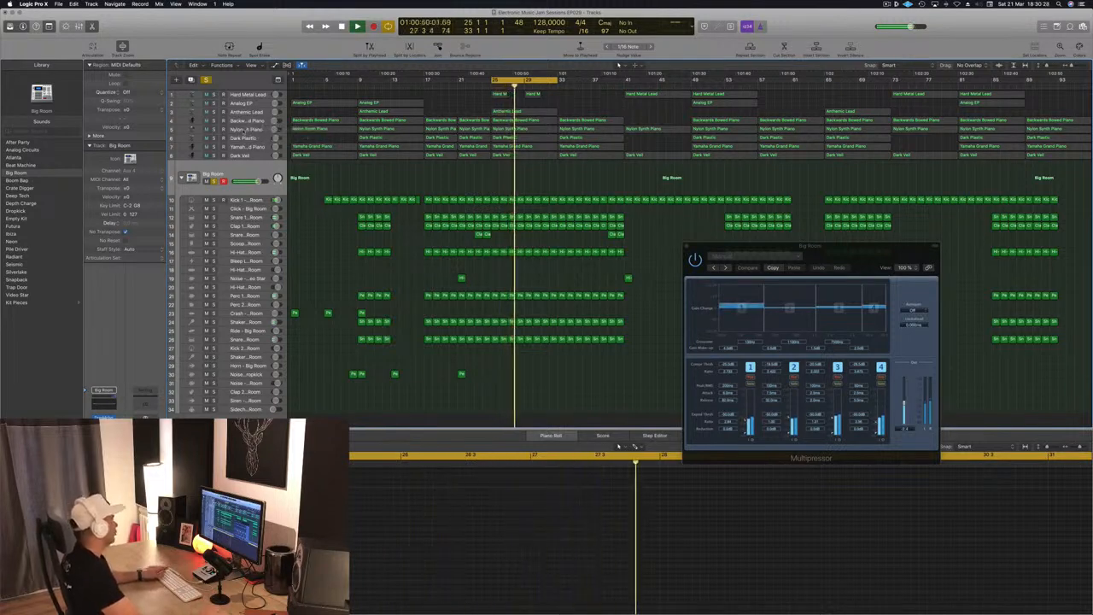
click(253, 135)
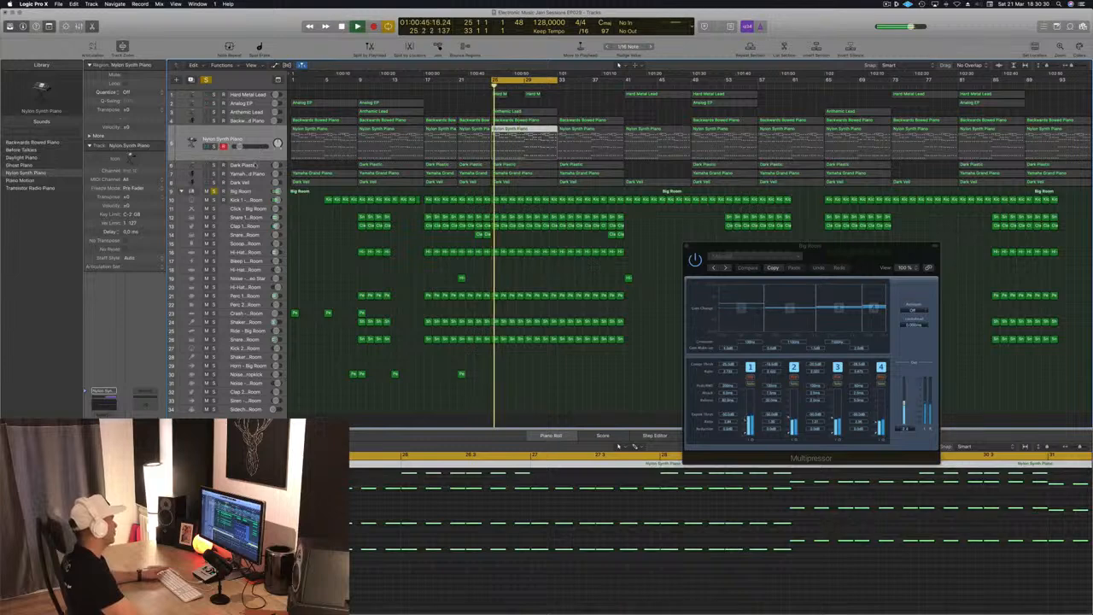
click(253, 165)
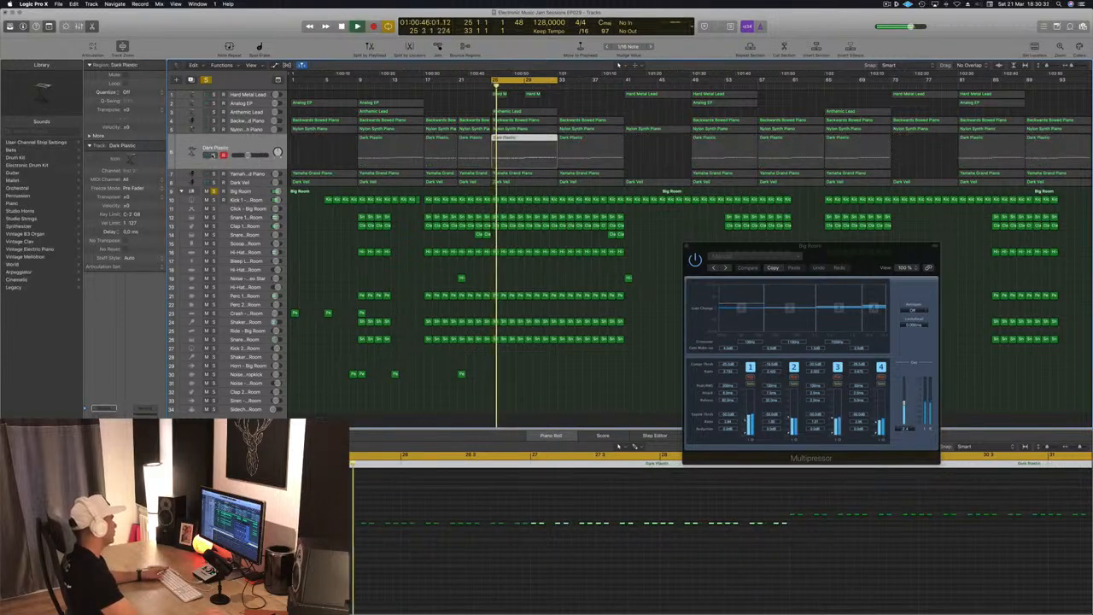
key(ctrl+m)
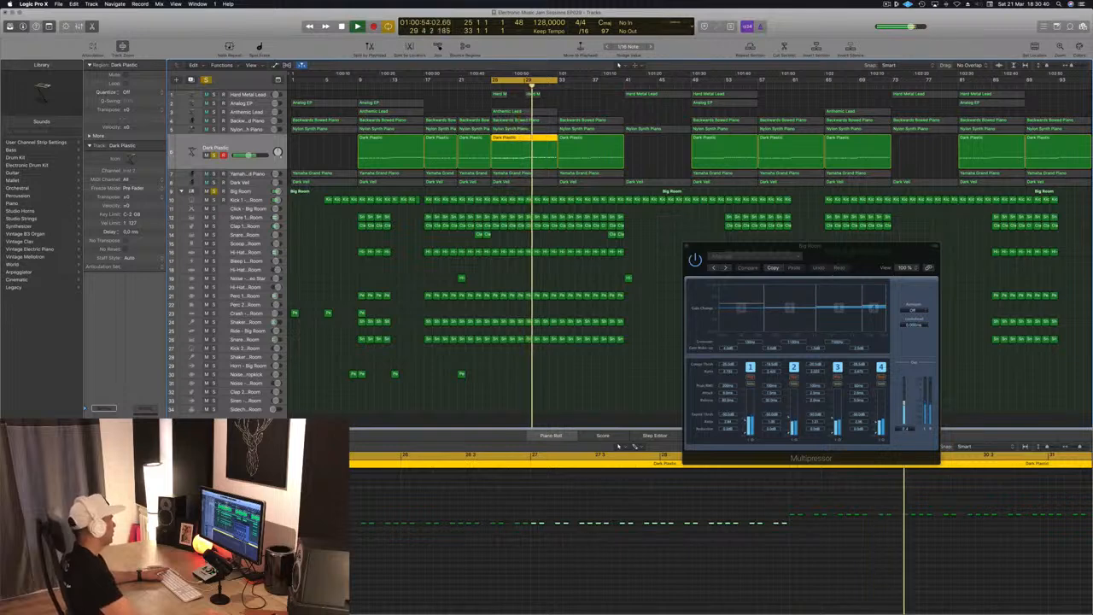
Switch Dark Plastic's Compressor to the Vintage Opto model, set its threshold to about -25.5 dB, and close the window.
click(103, 468)
drag(245, 44, 447, 113)
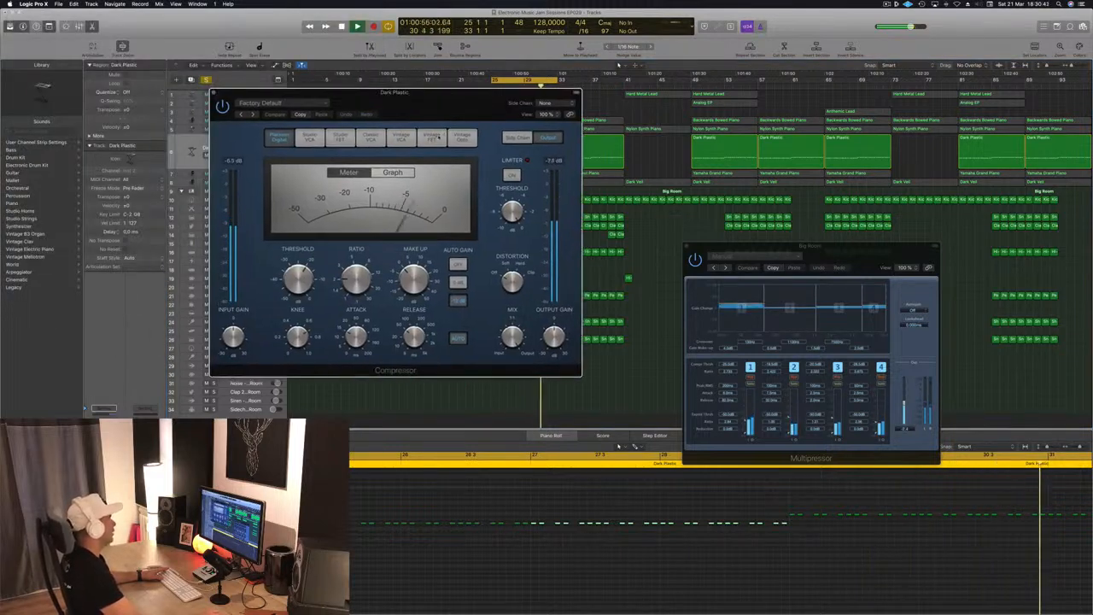
click(442, 137)
click(463, 137)
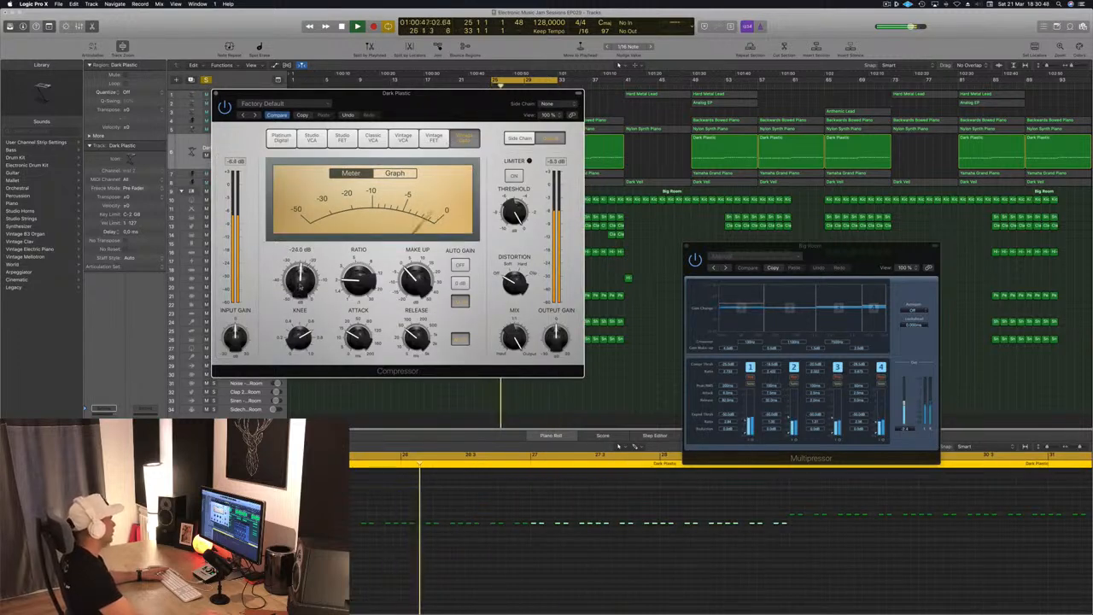
drag(300, 287, 300, 287)
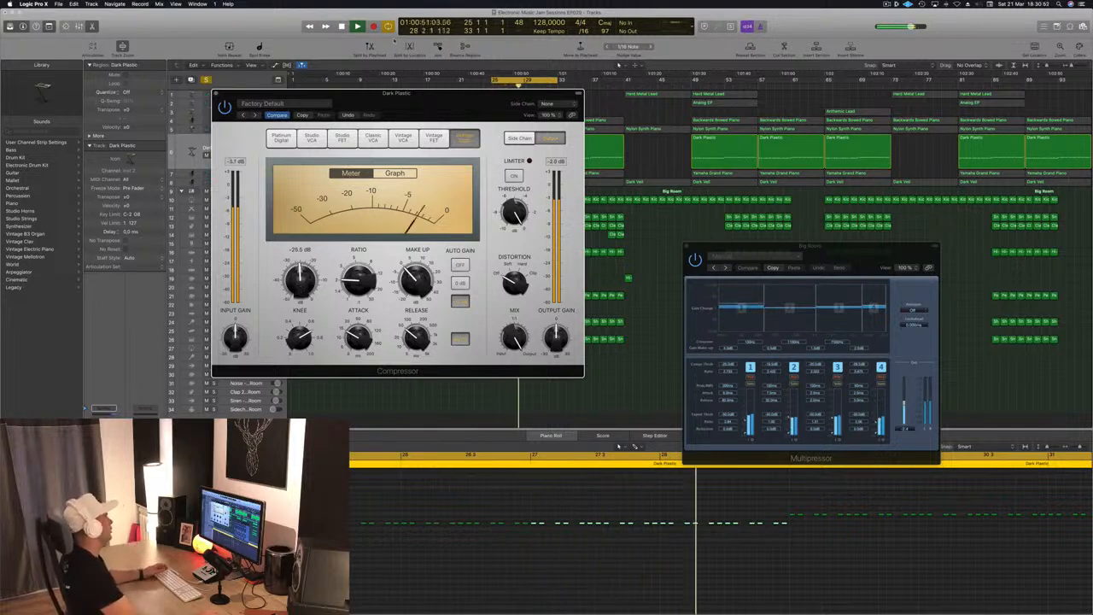
drag(250, 98, 264, 97)
click(230, 94)
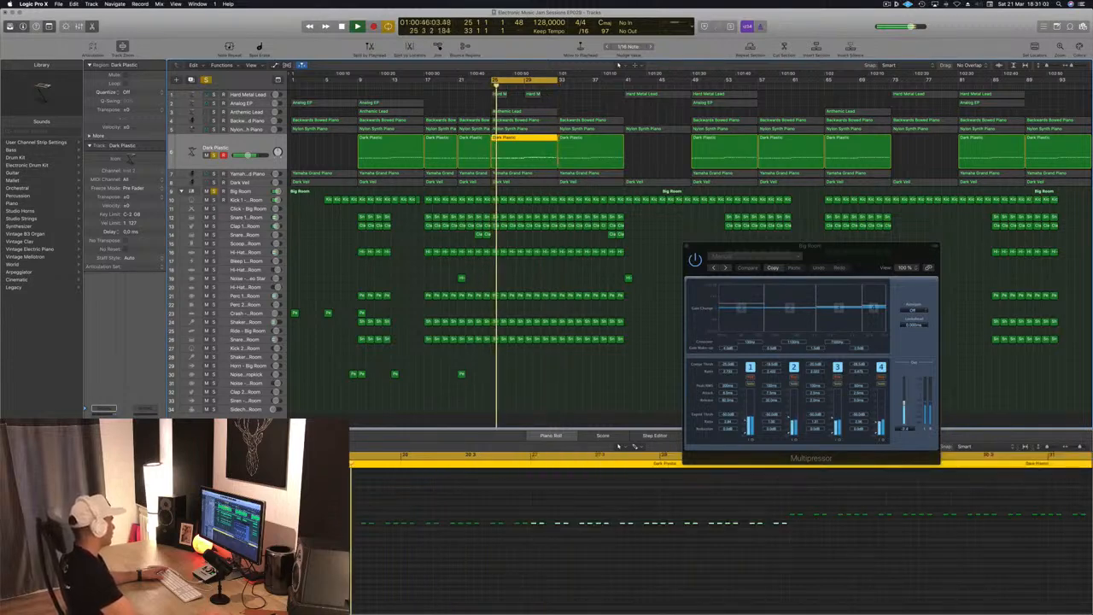
Open another Platinum Digital Compressor on Dark Plastic, set its side chain to Bus 12 (Sidechain Trigger - Big Room), and adjust the threshold.
click(104, 463)
drag(231, 38, 763, 240)
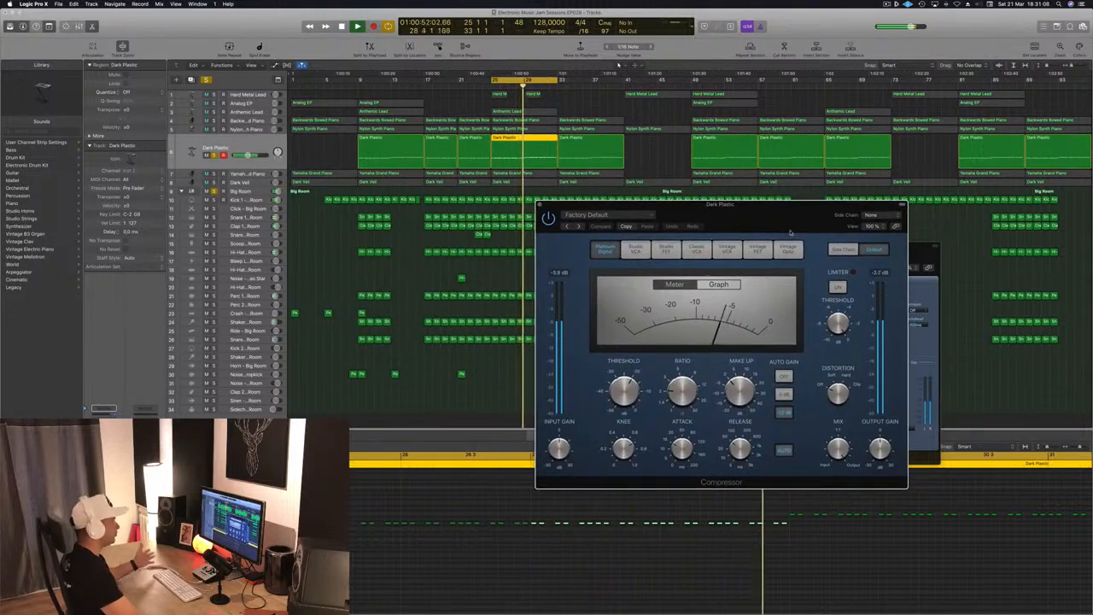
drag(820, 216, 786, 217)
click(843, 214)
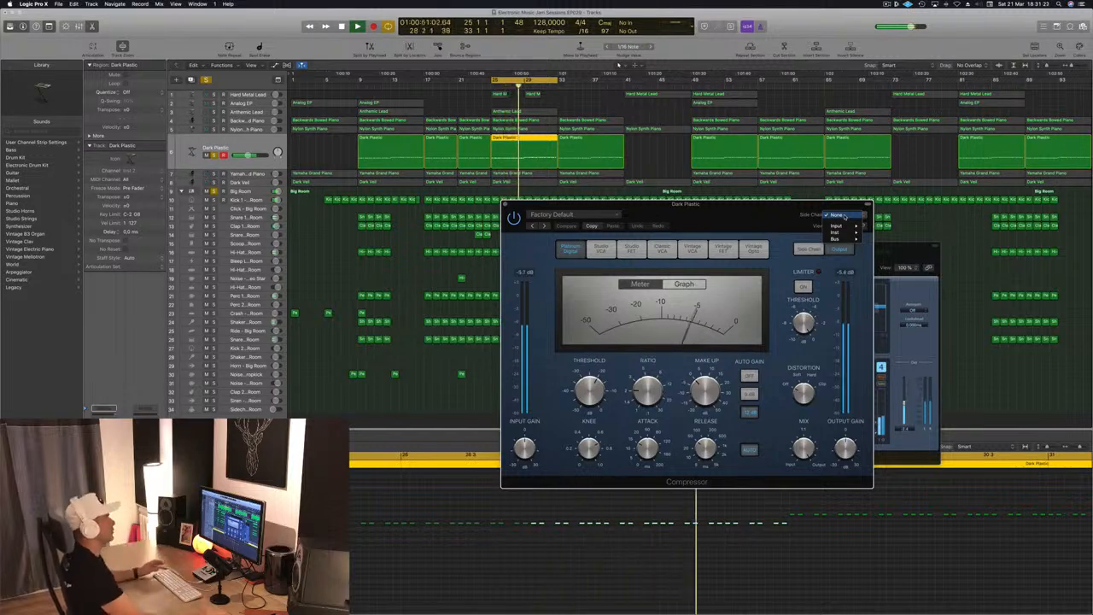
click(765, 219)
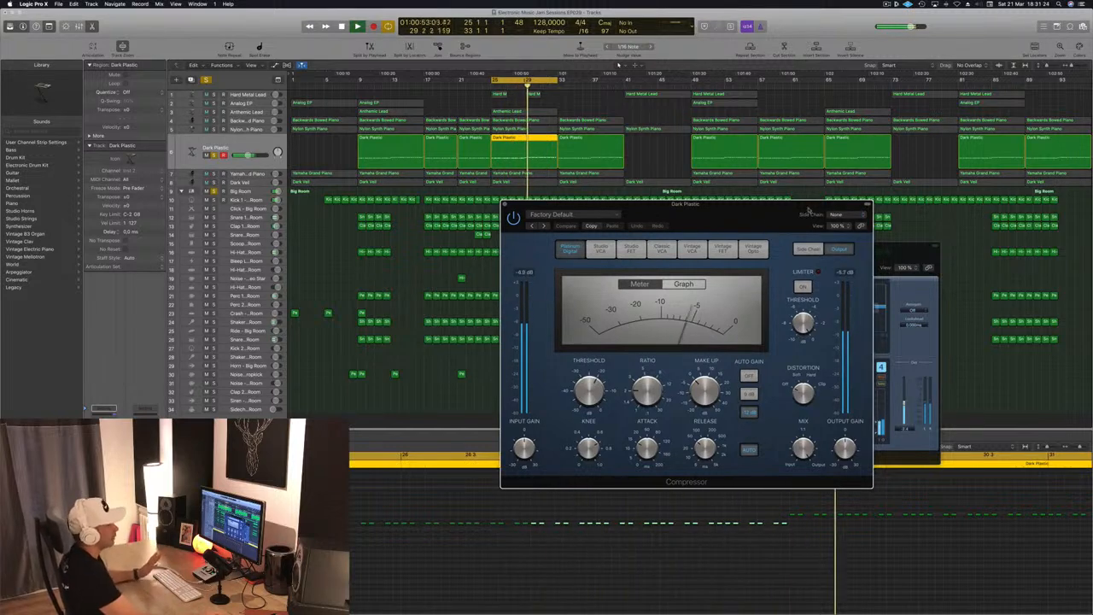
click(847, 220)
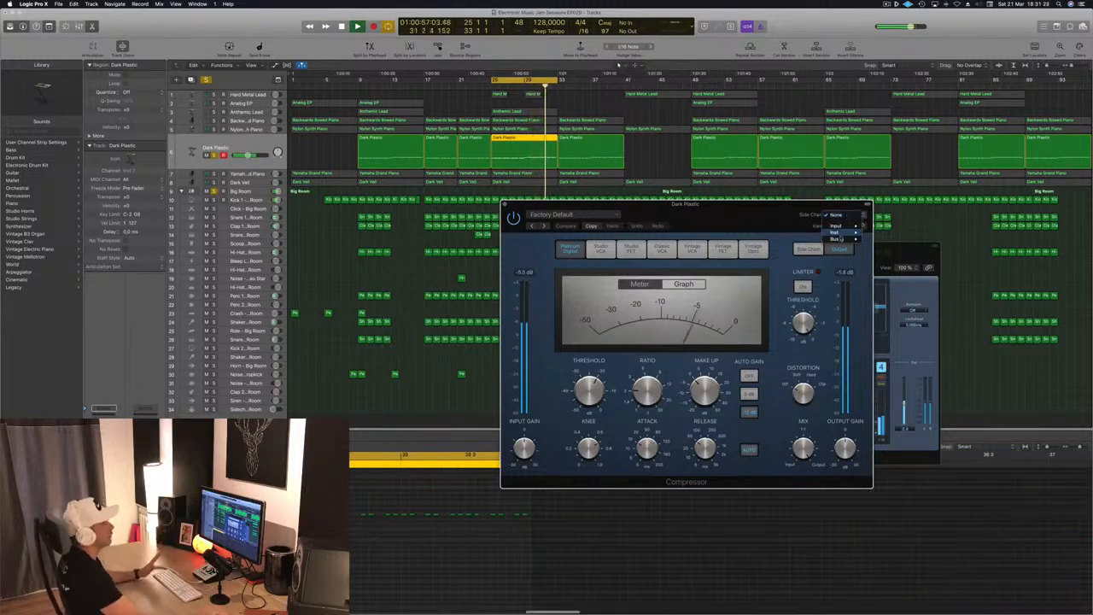
mouse_move(841, 239)
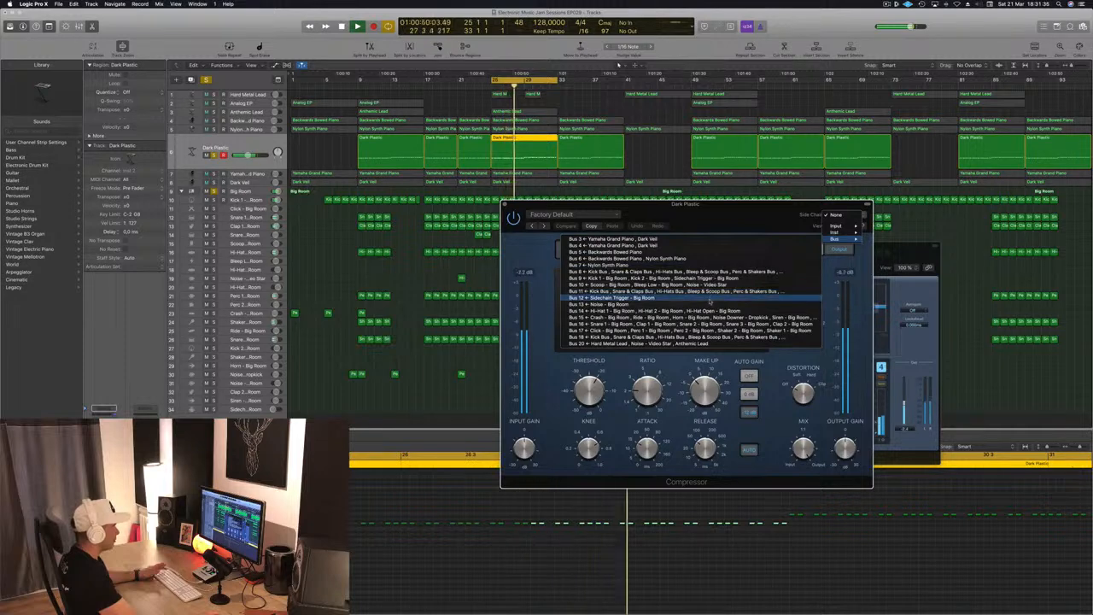
click(669, 301)
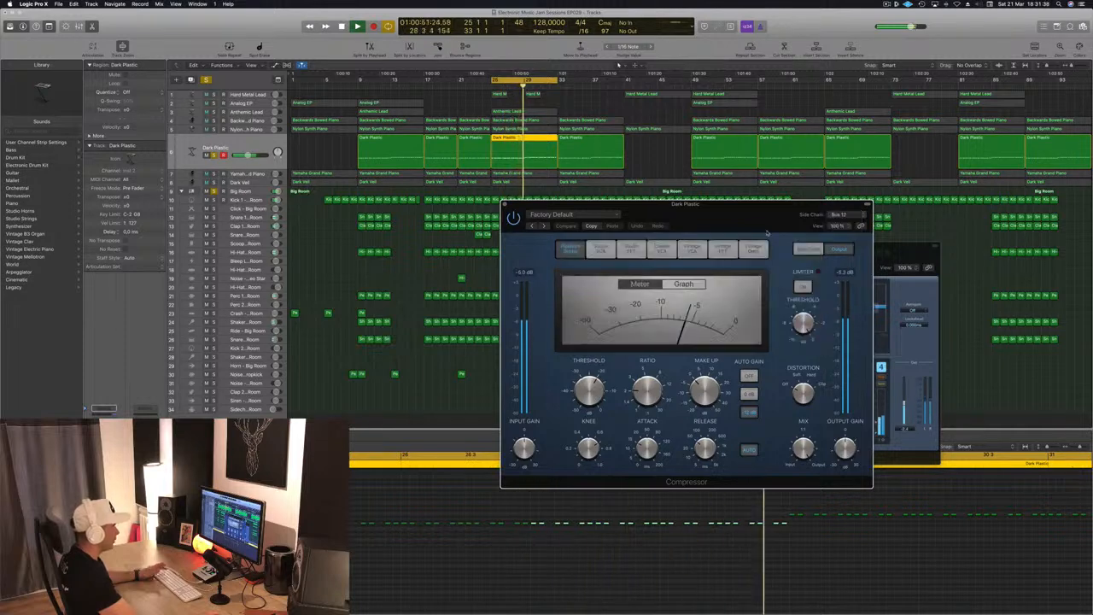
drag(595, 394, 596, 405)
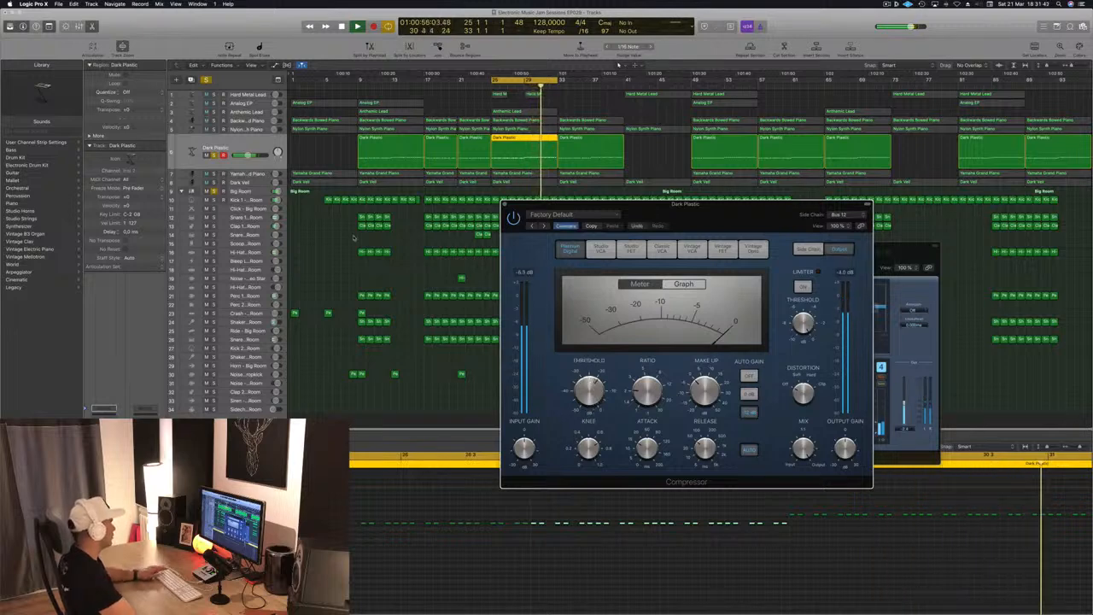
Copy the first Kick 1 regions to the Sidechain Trigger track from bar 1 and repeat them along the arrangement.
drag(318, 202, 398, 202)
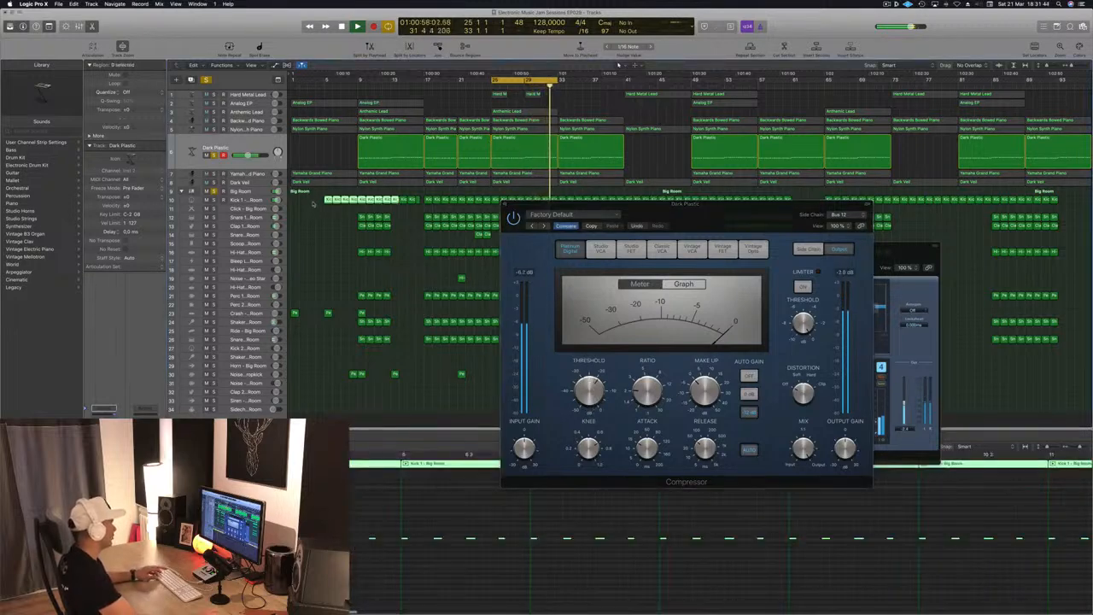
drag(329, 201, 299, 412)
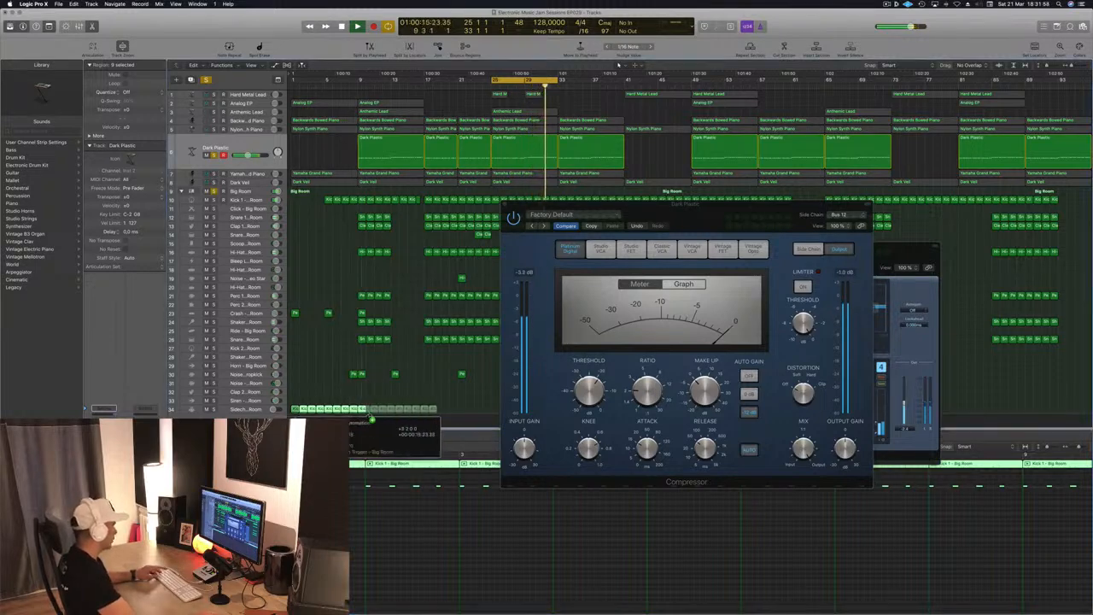
drag(718, 210, 974, 216)
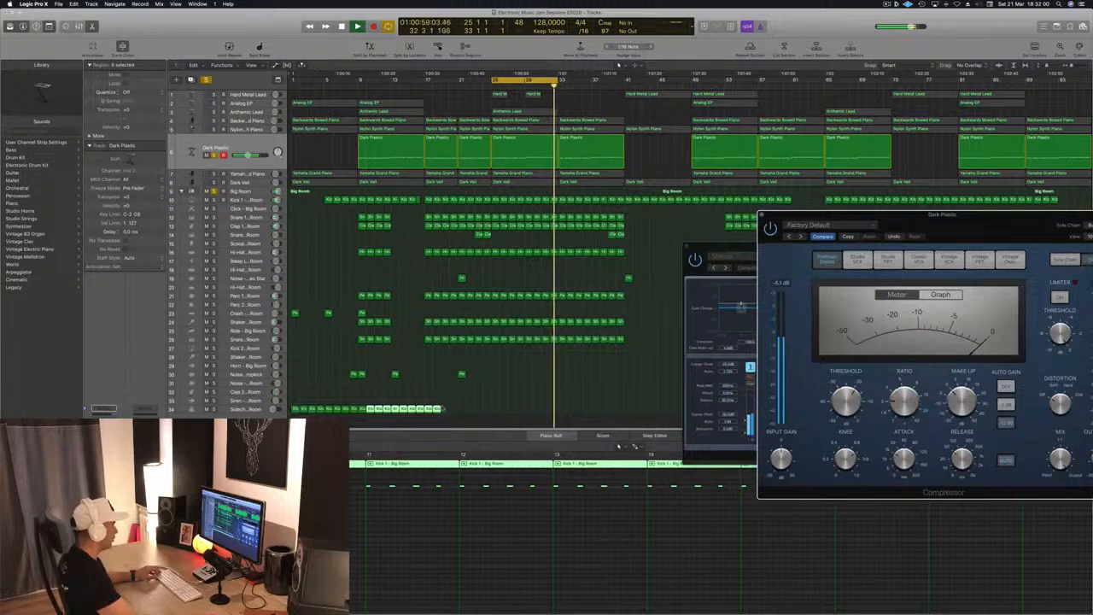
drag(293, 407, 443, 414)
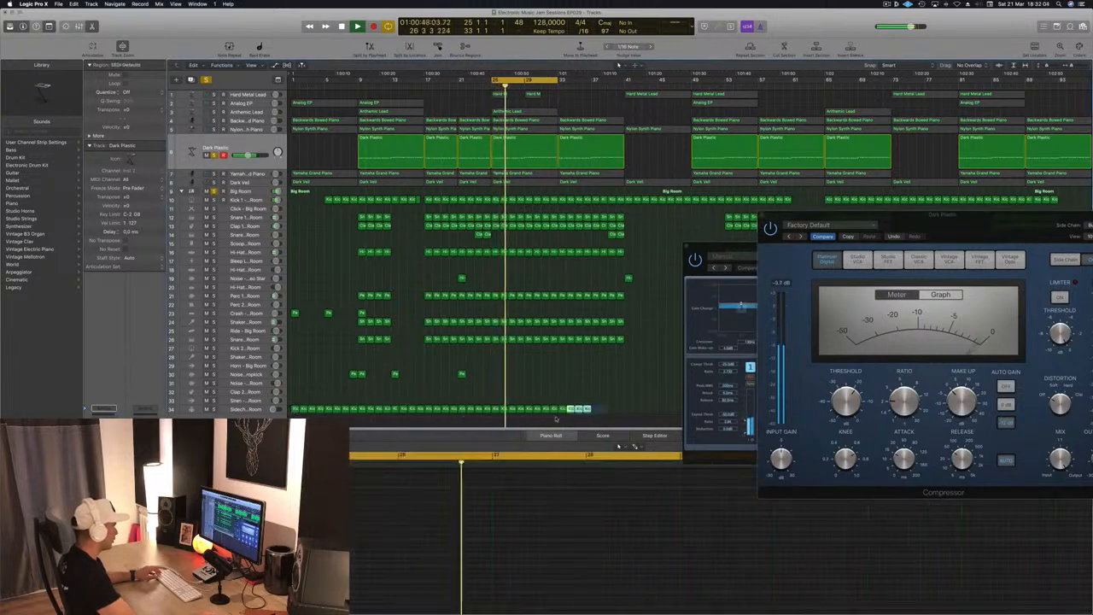
drag(298, 408, 599, 409)
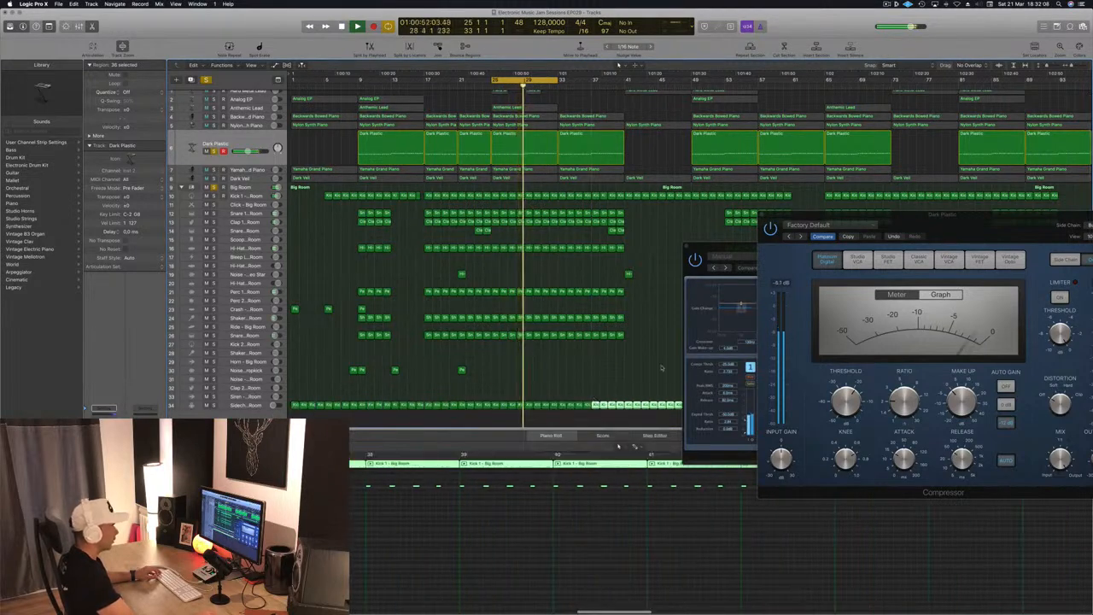
Adjust the threshold and attack of Dark Plastic's sidechain Compressor, keeping Bus 12 as the side chain source.
drag(970, 228, 757, 261)
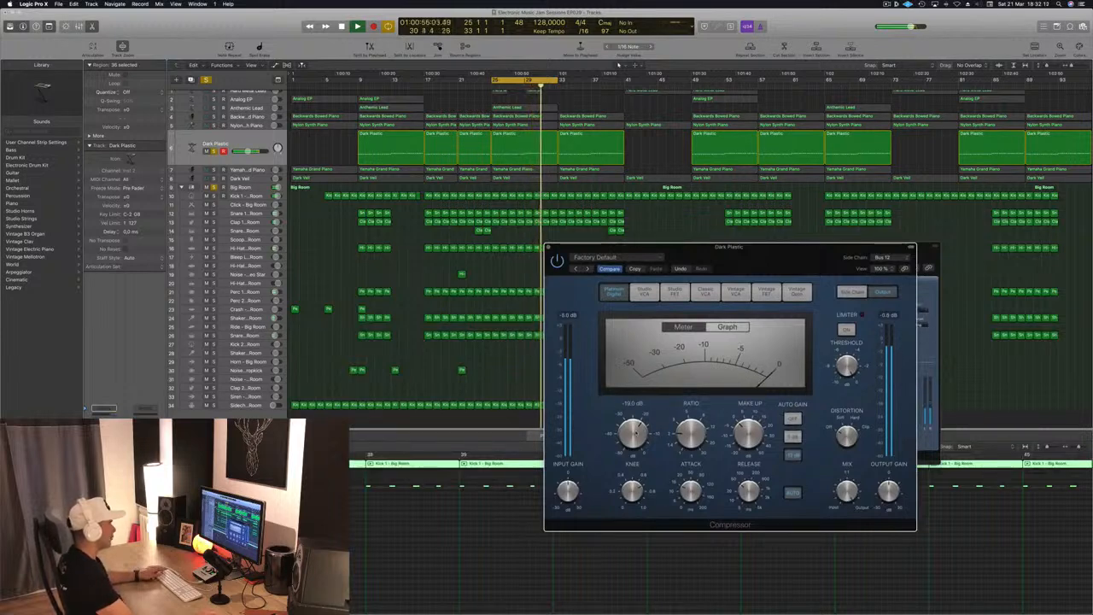
click(885, 257)
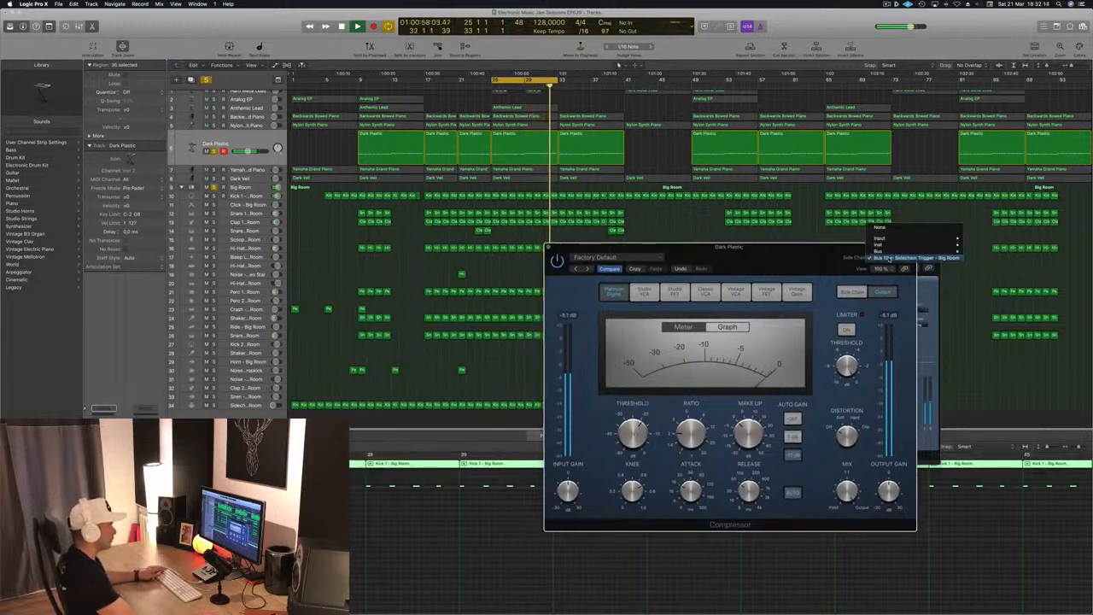
click(887, 257)
drag(757, 345, 724, 255)
mouse_move(711, 418)
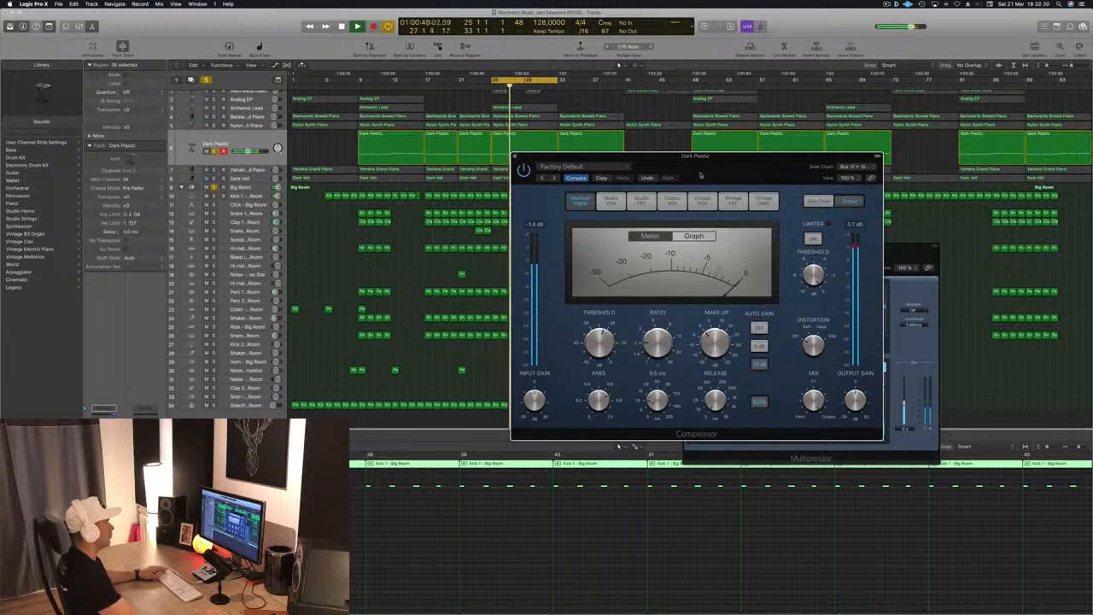
drag(731, 162, 646, 205)
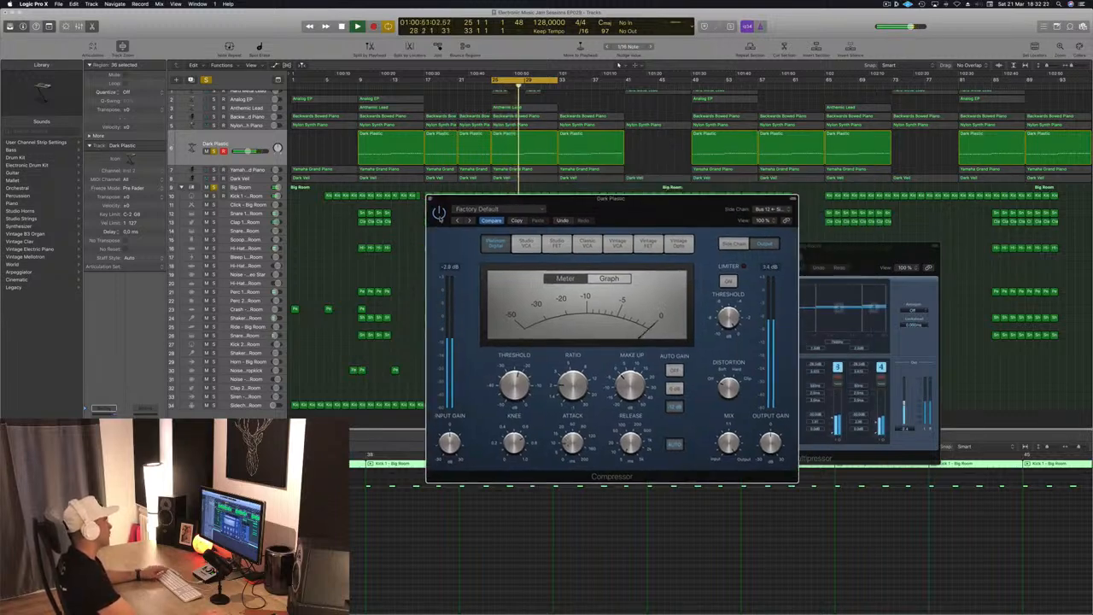
drag(626, 208, 665, 194)
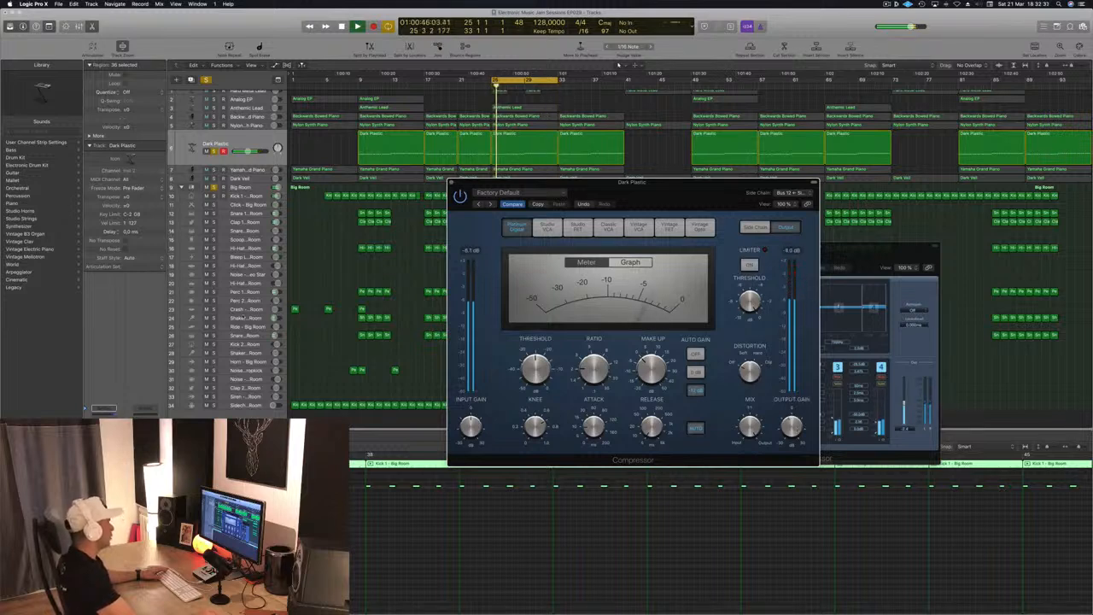
Toggle Dark Plastic's solo to check the sidechained sound against the drums, and close the Compressor window.
click(214, 151)
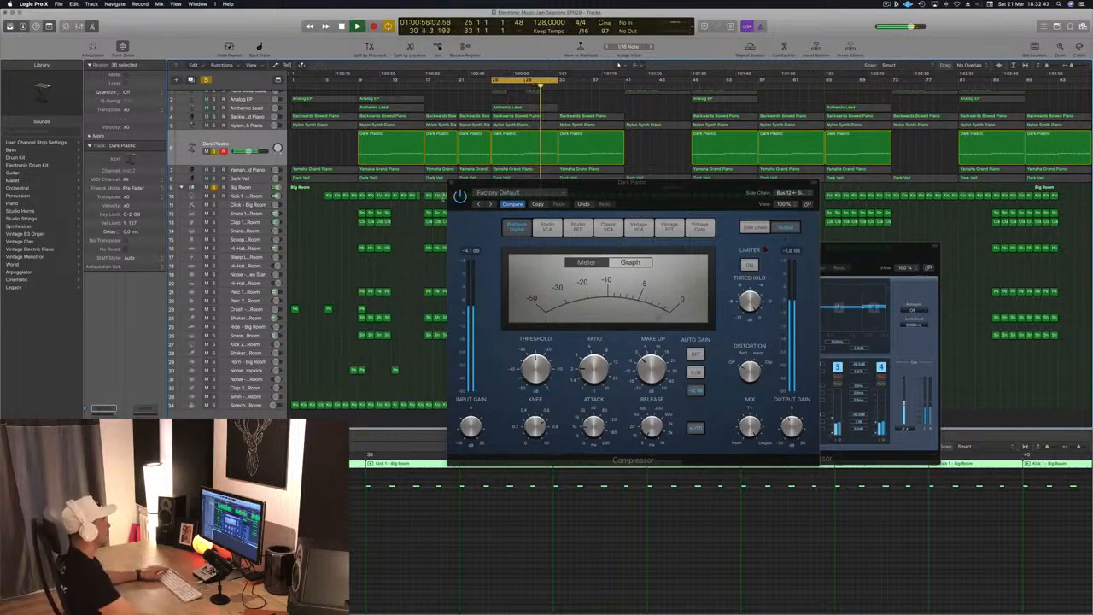
click(453, 182)
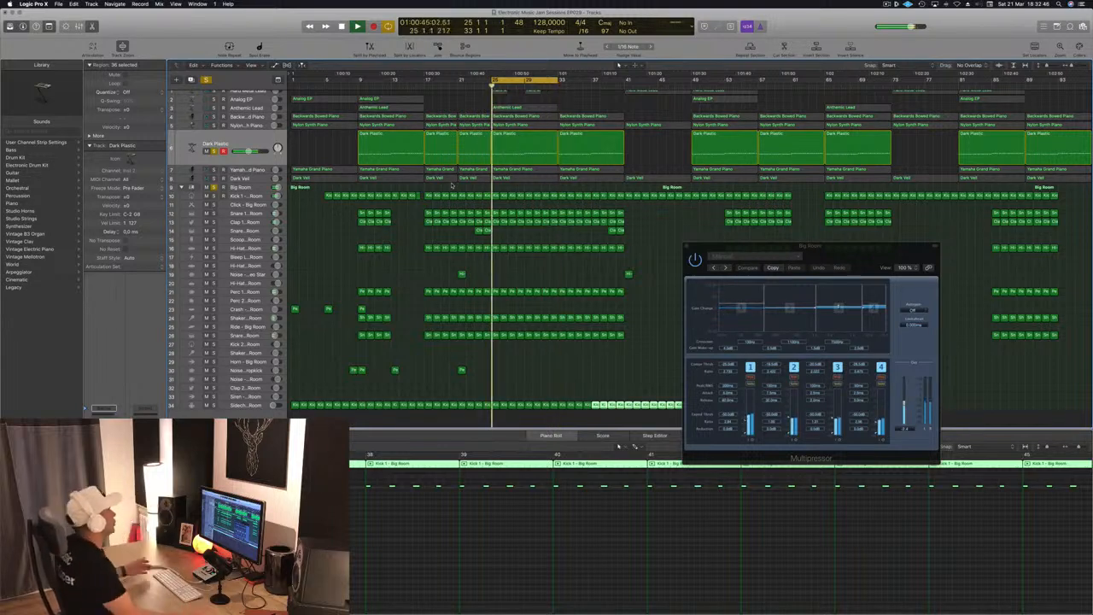
scroll(371, 133, up, 1)
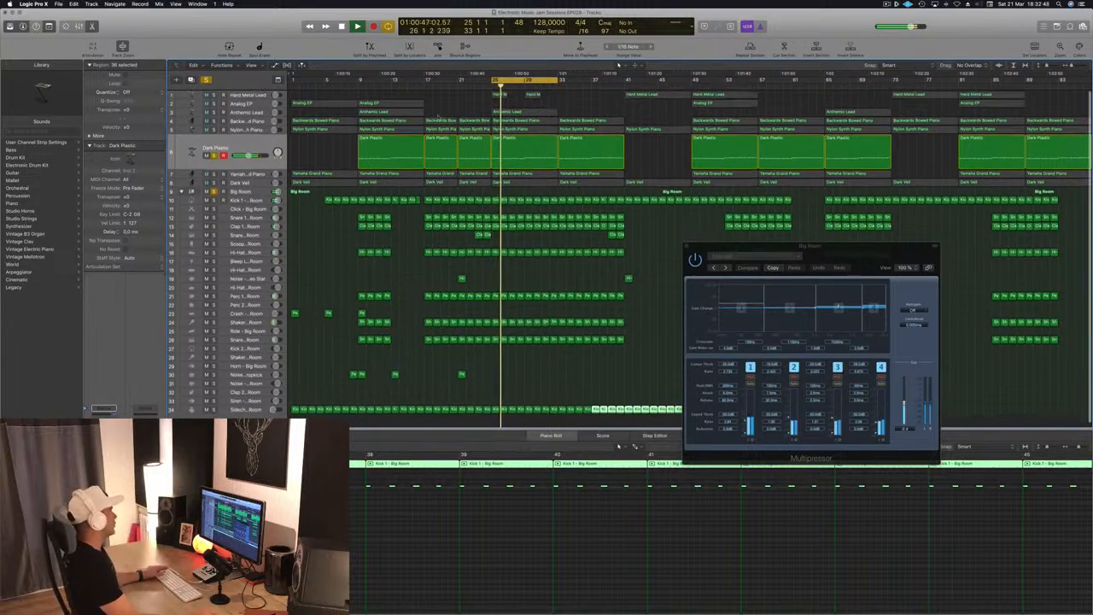
Solo Yamaha Grand Piano and cut its low end with a Channel EQ high-pass filter just above 100 Hz.
click(263, 173)
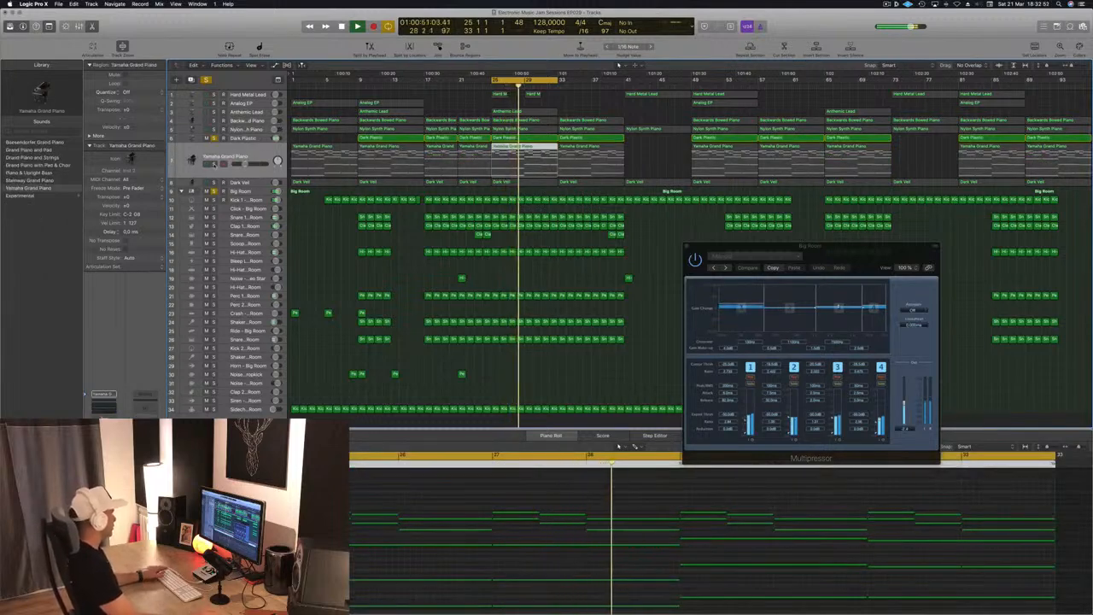
key(s)
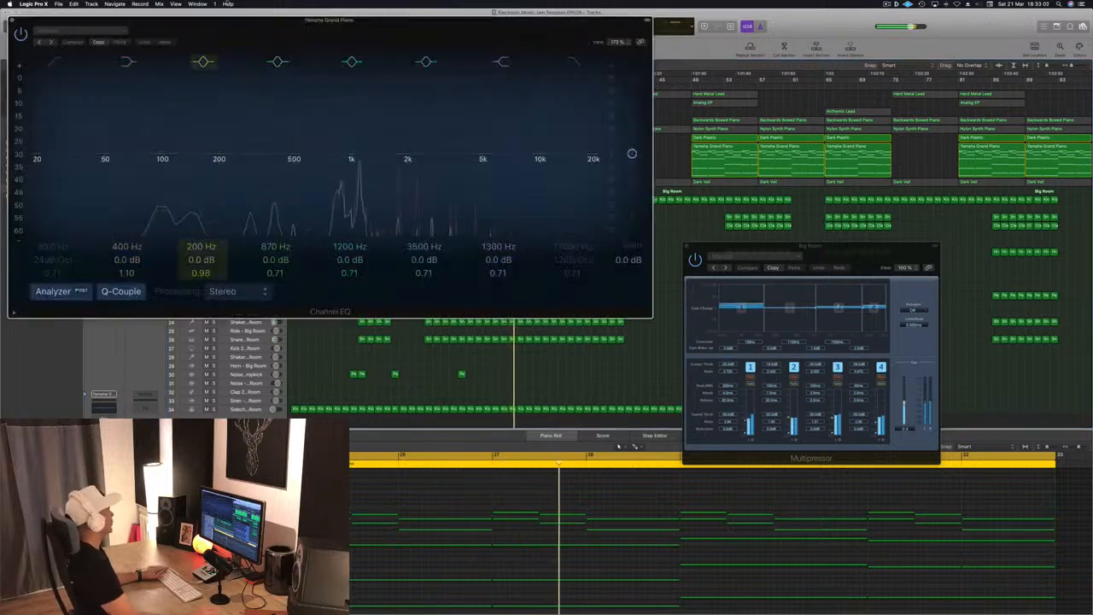
drag(124, 20, 305, 30)
click(235, 71)
drag(243, 171, 340, 168)
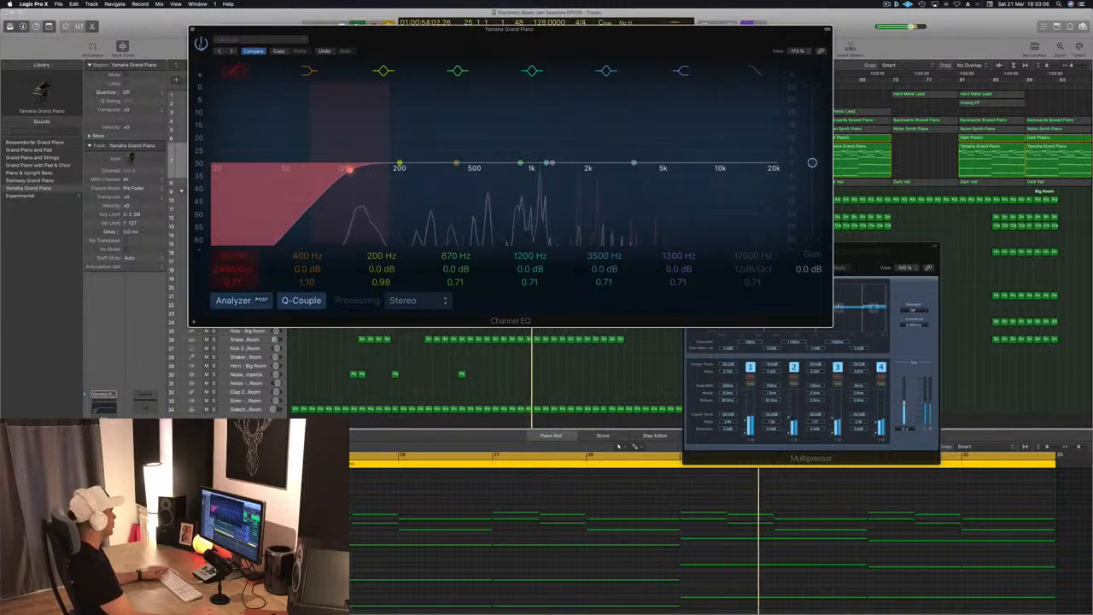
click(195, 31)
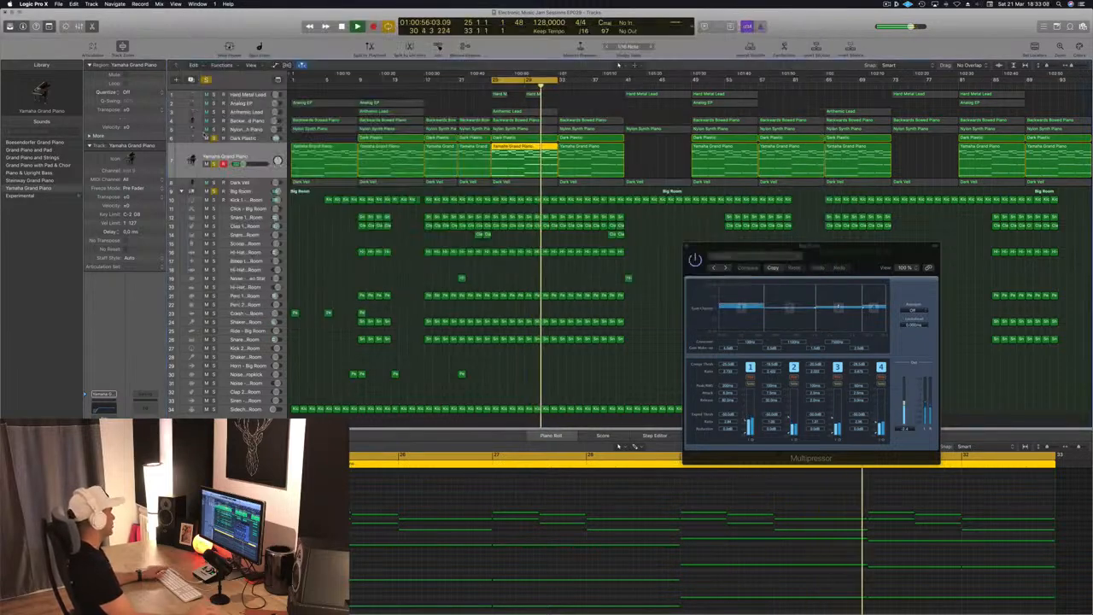
click(214, 164)
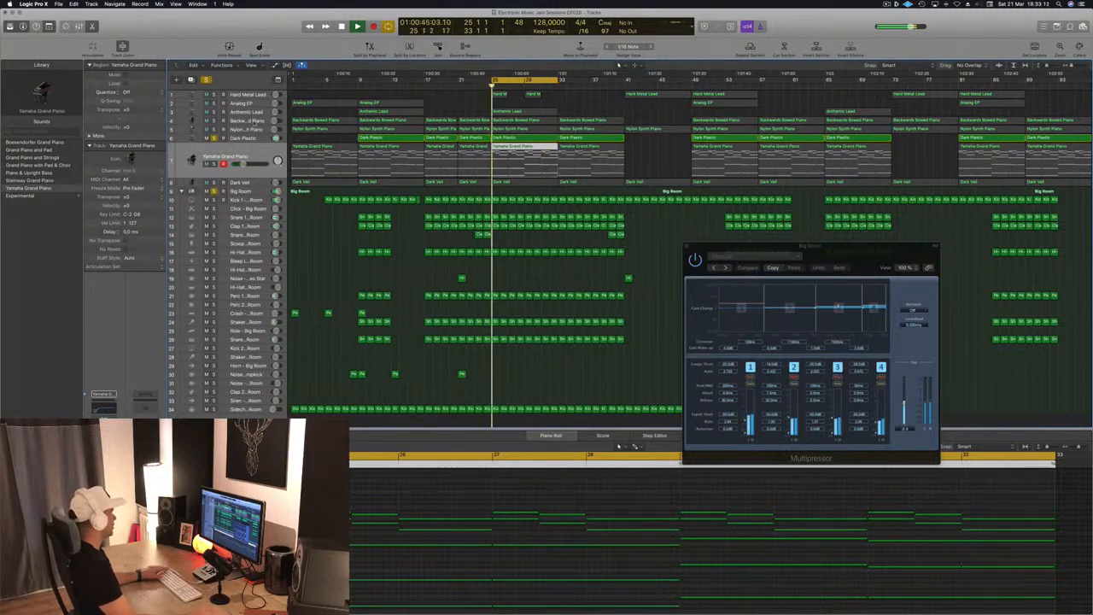
Solo Nylon Synth Piano and set the side chain of its Compressor to Bus 12 (Sidechain Trigger - Big Room).
key(Up)
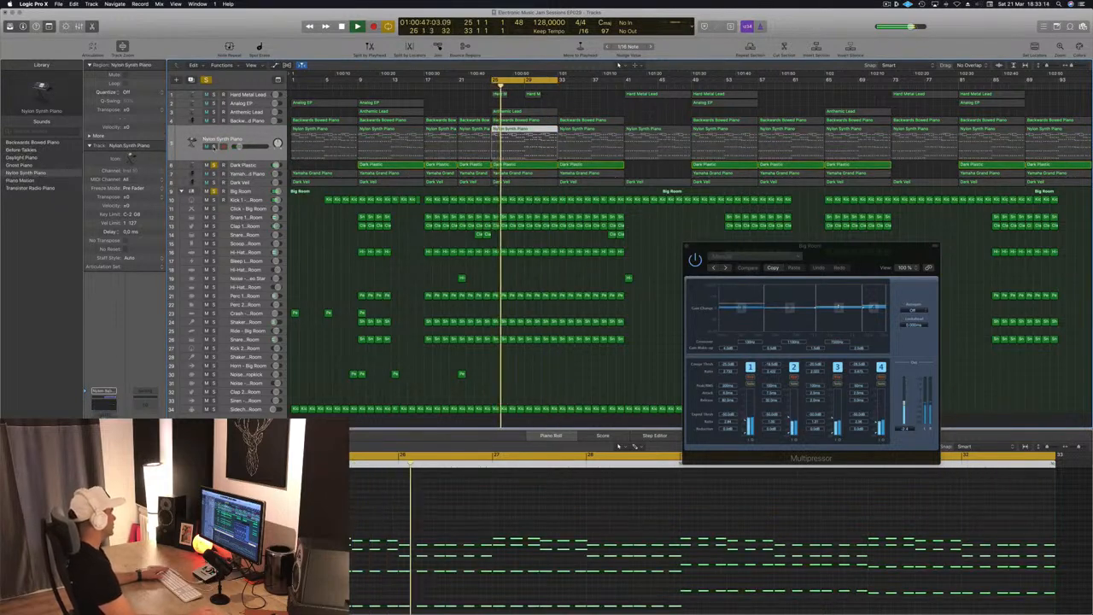
key(s)
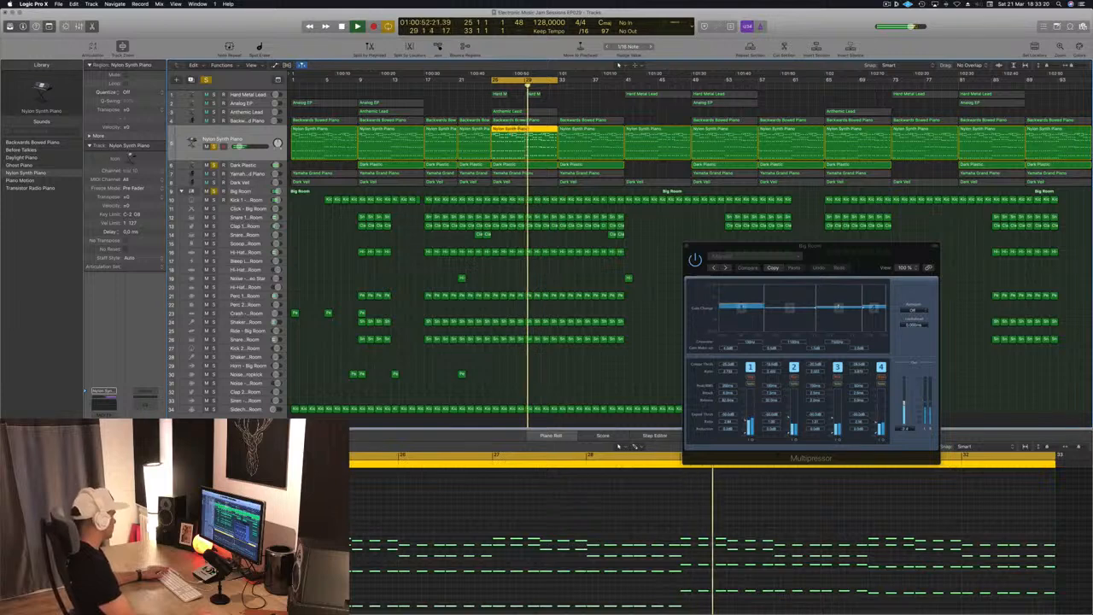
click(103, 442)
drag(256, 18, 382, 57)
click(469, 70)
mouse_move(469, 93)
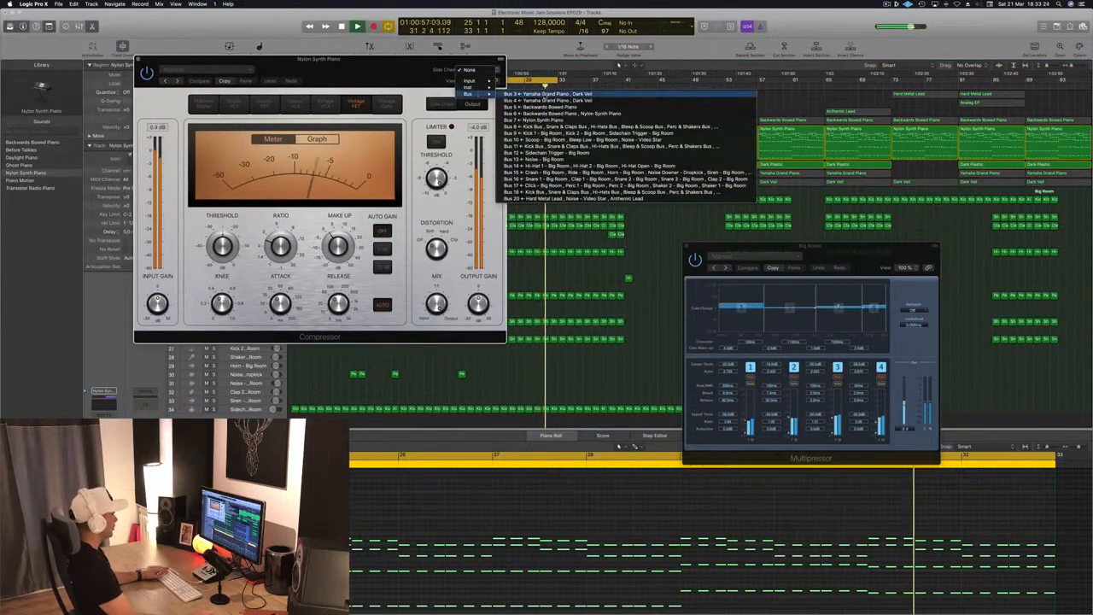
click(560, 153)
Check the sidechained Nylon Synth Piano Compressor during playback and close its window.
drag(423, 75, 487, 84)
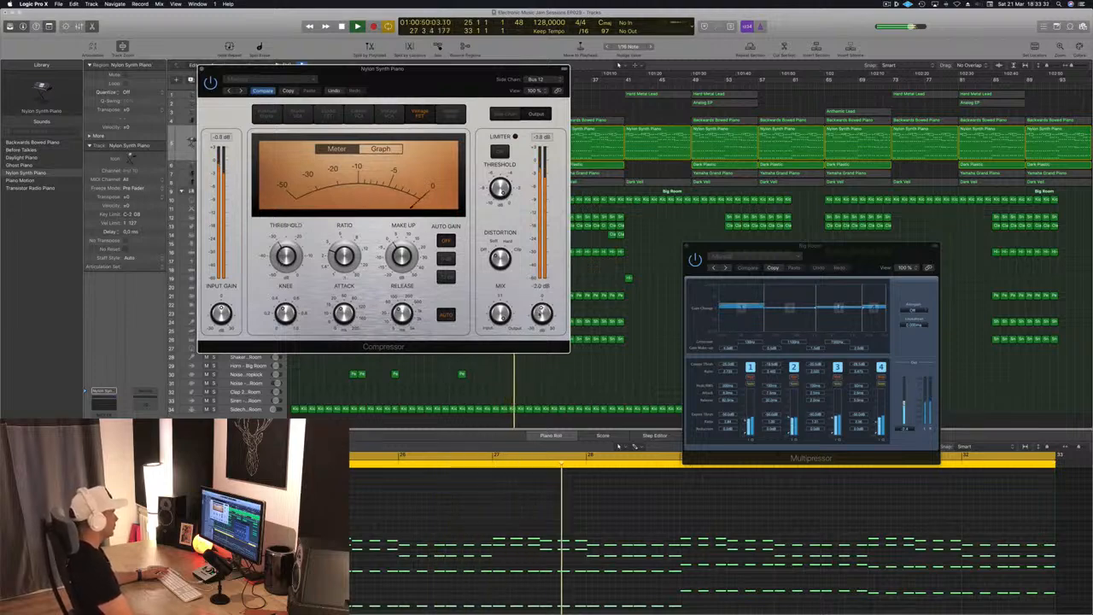
drag(509, 88, 922, 125)
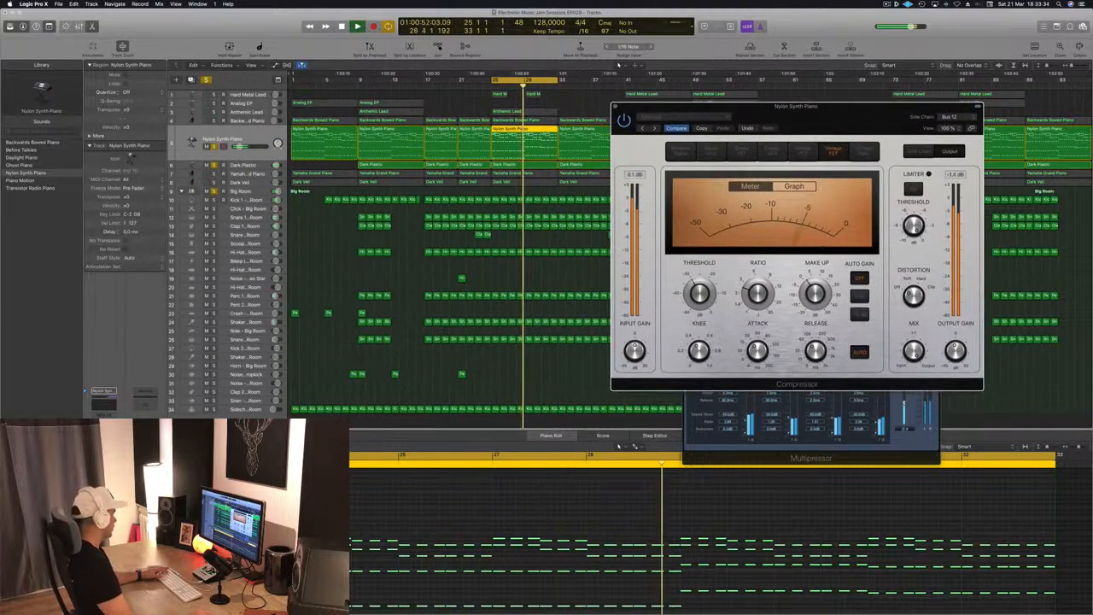
click(222, 139)
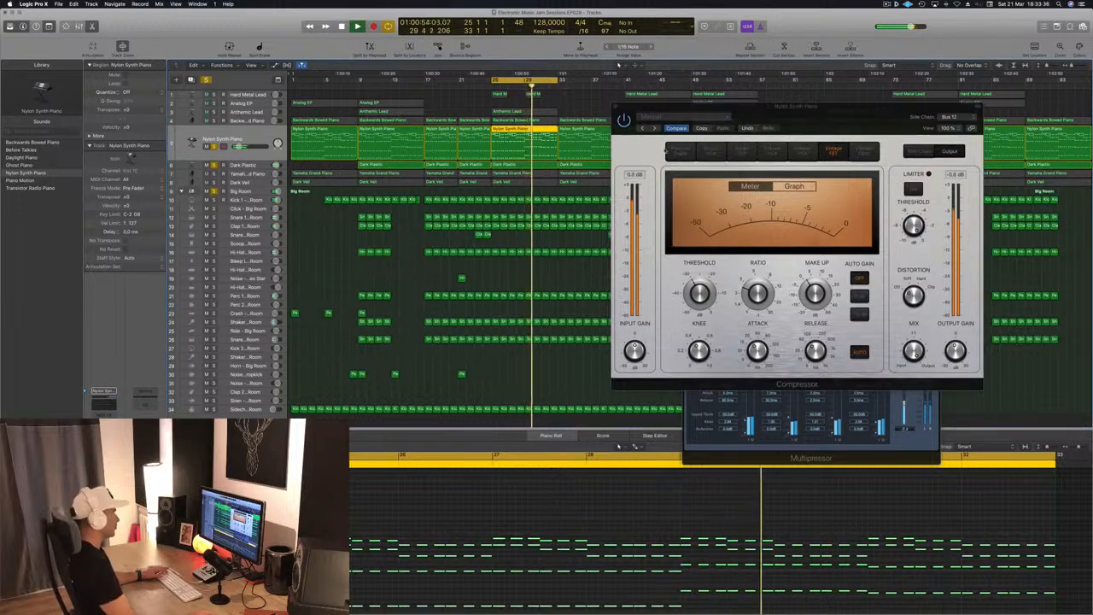
drag(777, 128, 791, 132)
click(629, 110)
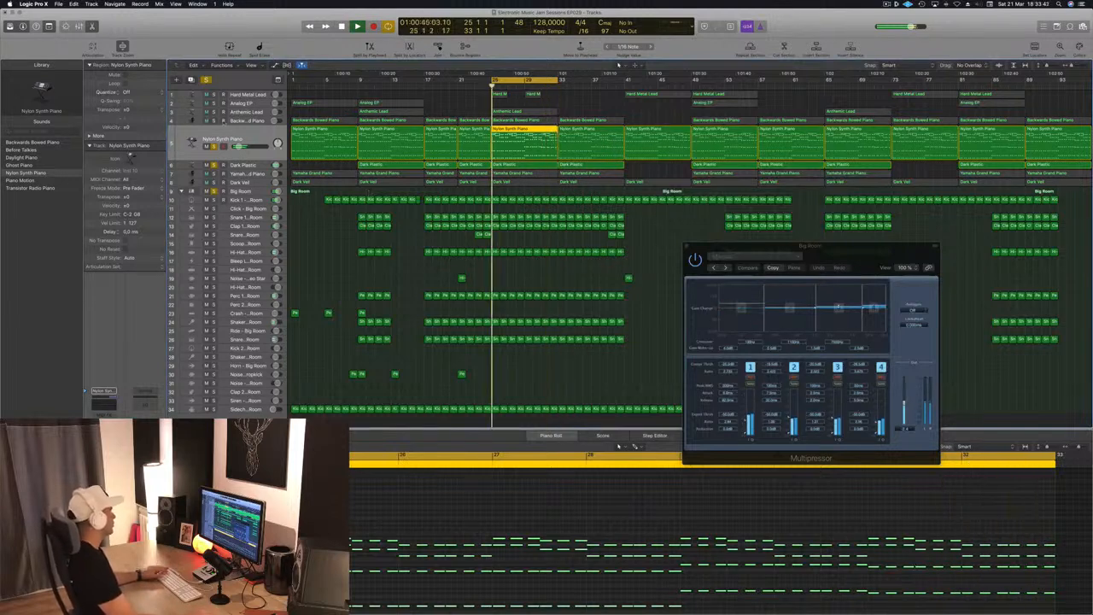
Solo Backwards Bowed Piano and set its Compressor's side chain to Bus 12 (Sidechain Trigger - Big Room).
click(242, 122)
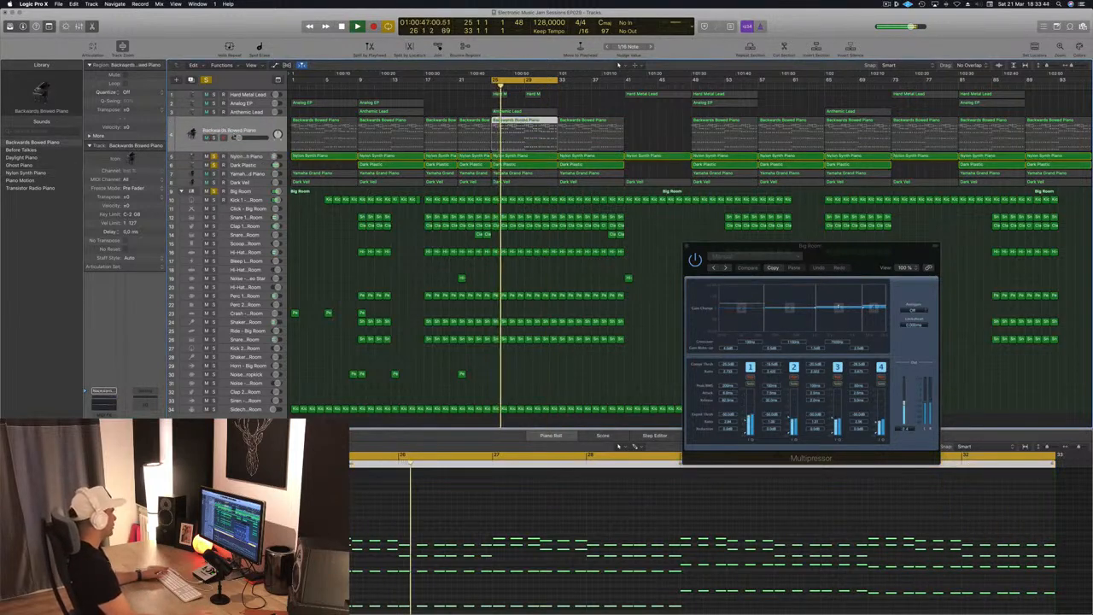
key(s)
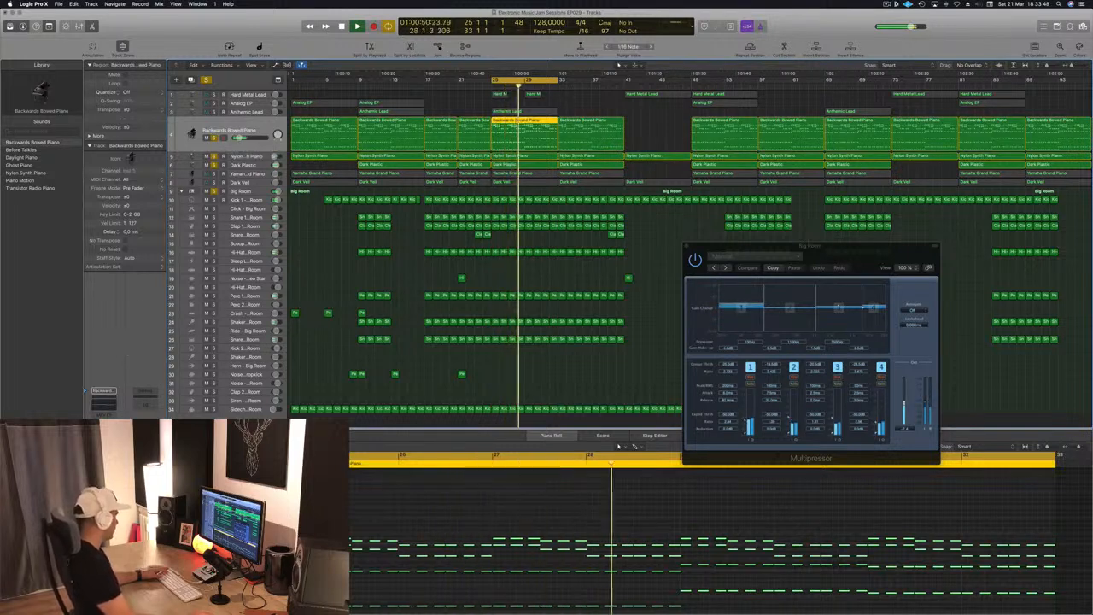
click(104, 445)
drag(225, 20, 400, 40)
click(520, 51)
mouse_move(517, 75)
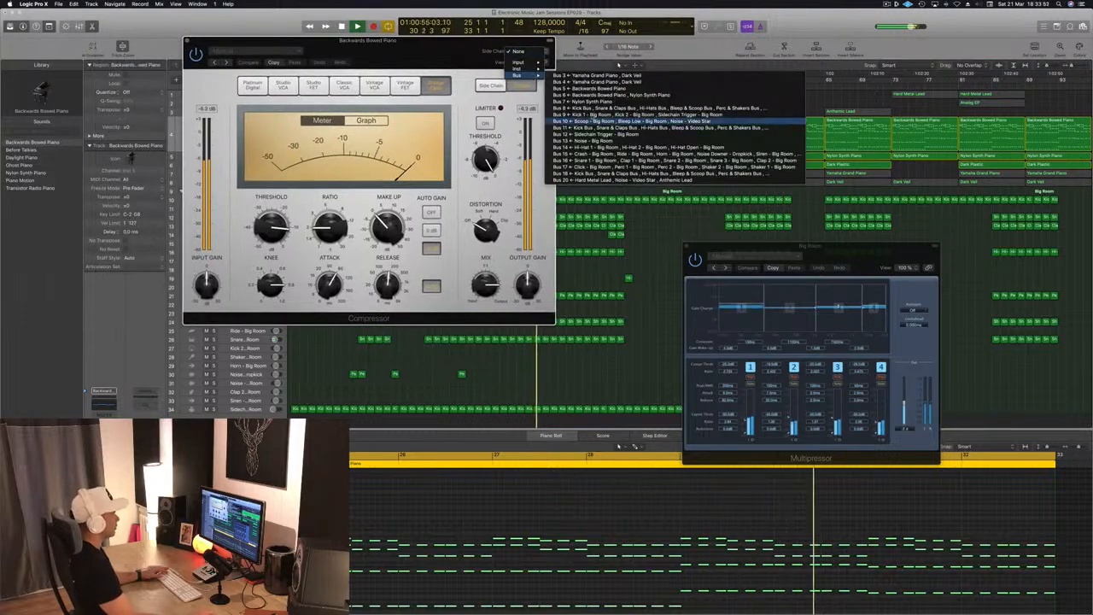
click(598, 134)
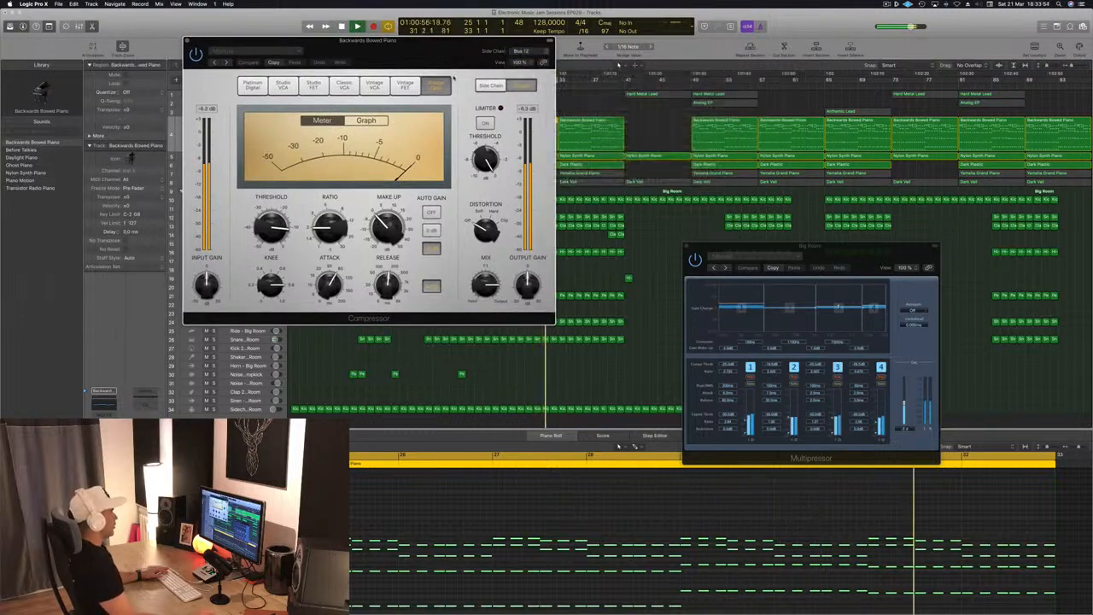
Adjust the threshold of Backwards Bowed Piano's Compressor and recheck its Bus 12 side chain source.
drag(447, 64, 633, 56)
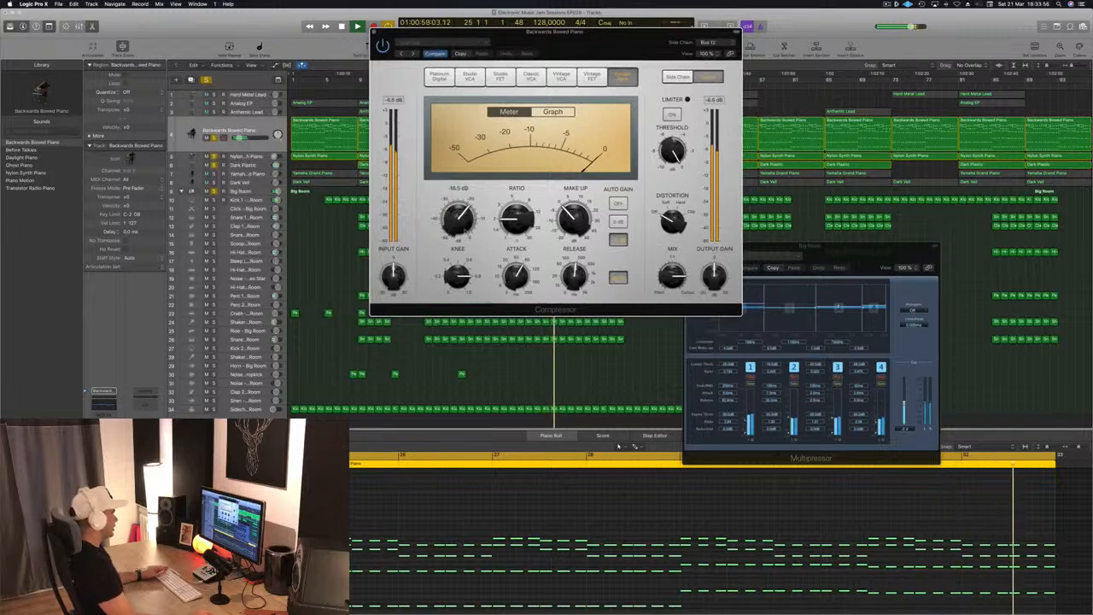
drag(458, 218, 457, 205)
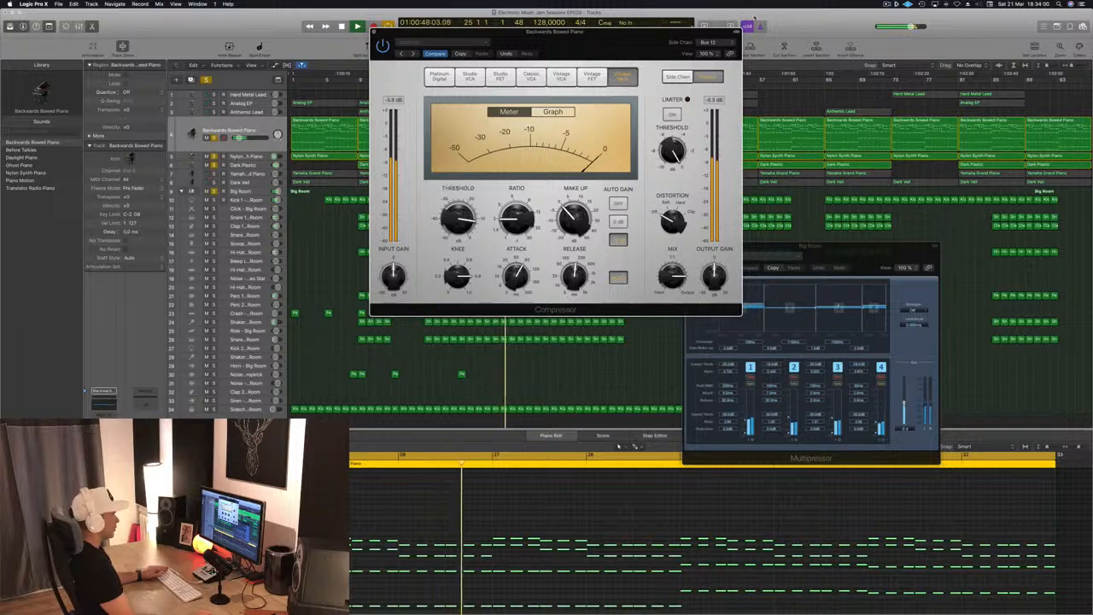
click(717, 43)
click(720, 43)
drag(678, 32, 725, 22)
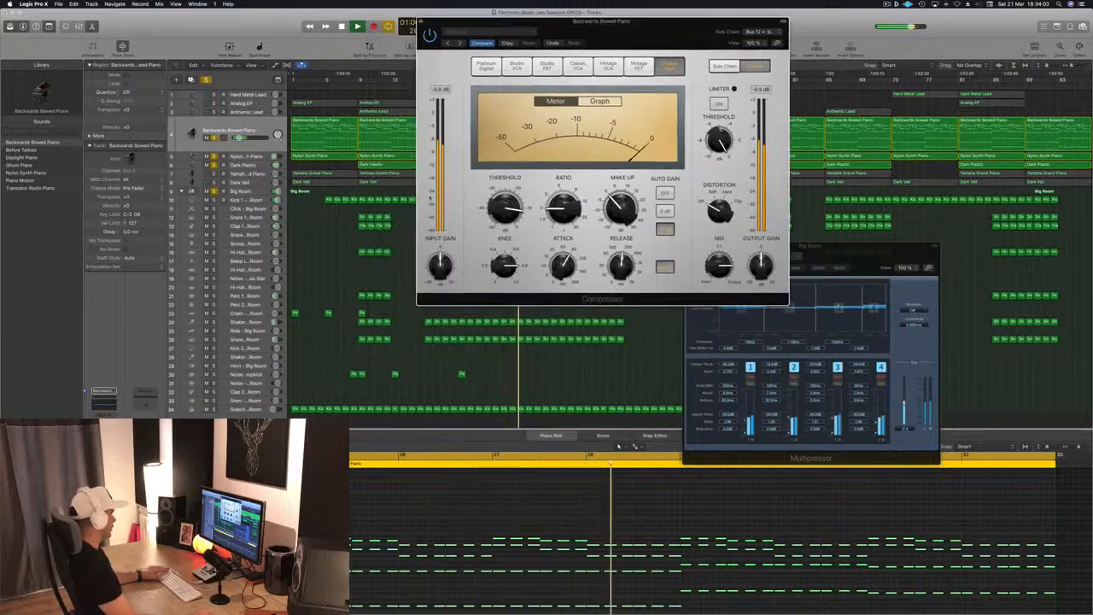
Raise the Sidechain Trigger - Big Room track's volume to about -5 dB and mute the track.
click(252, 409)
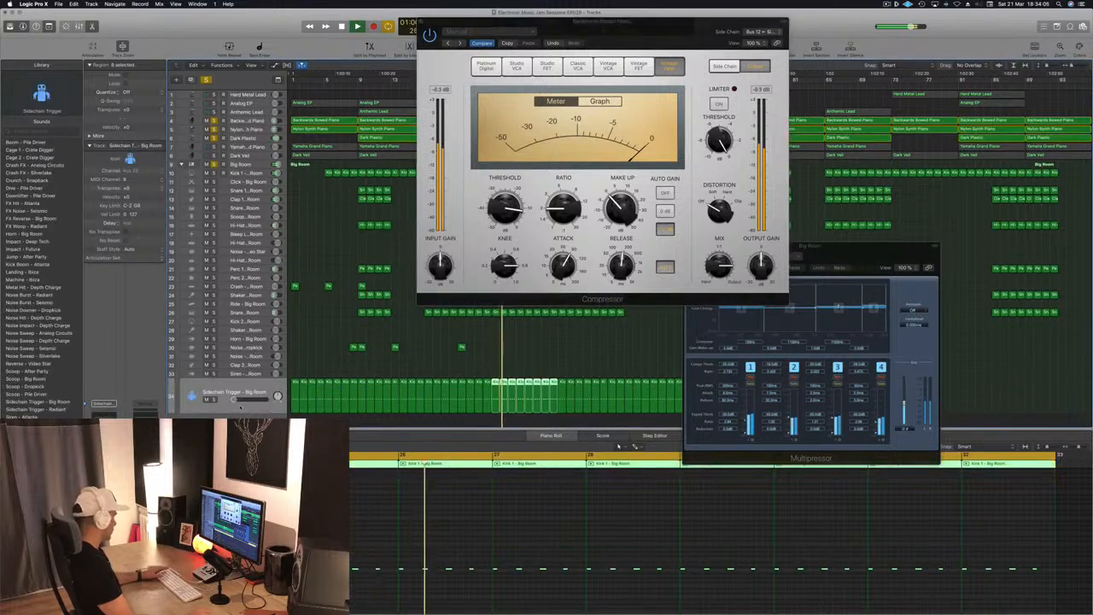
drag(234, 400, 250, 400)
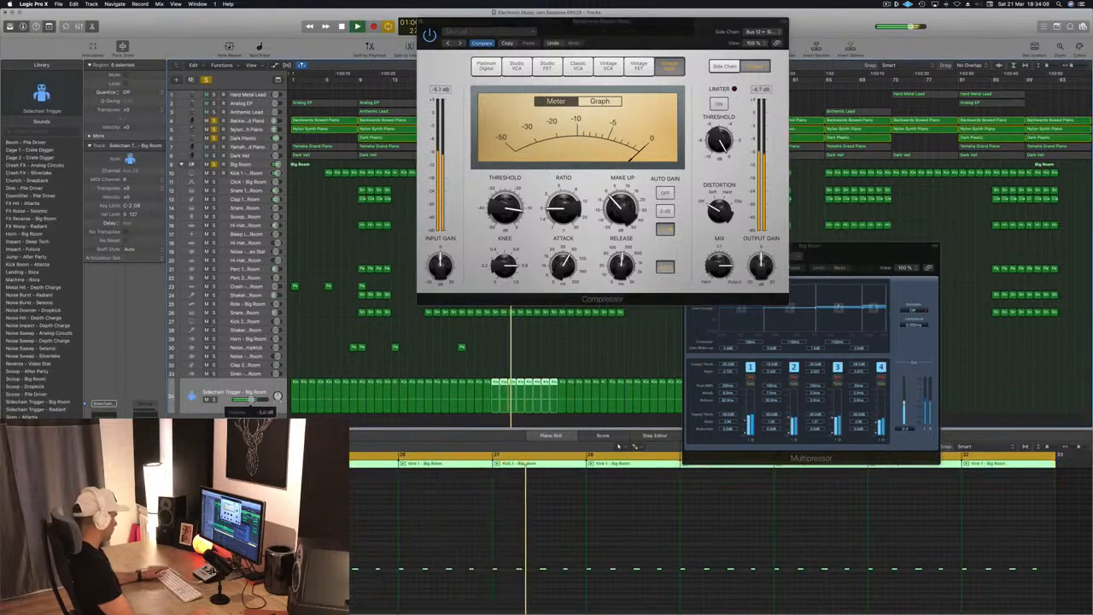
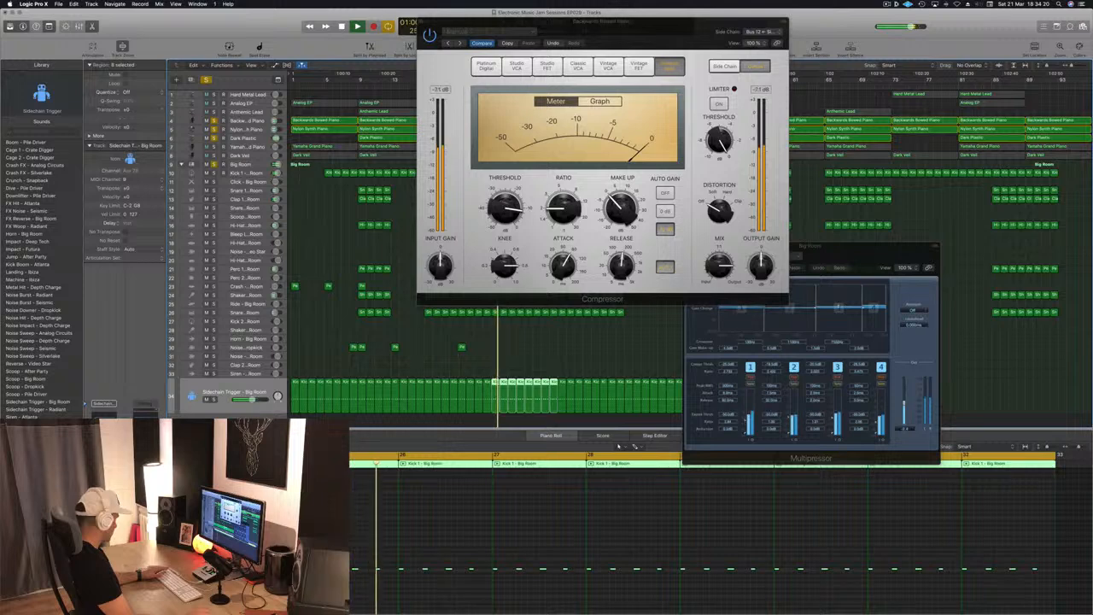
key(m)
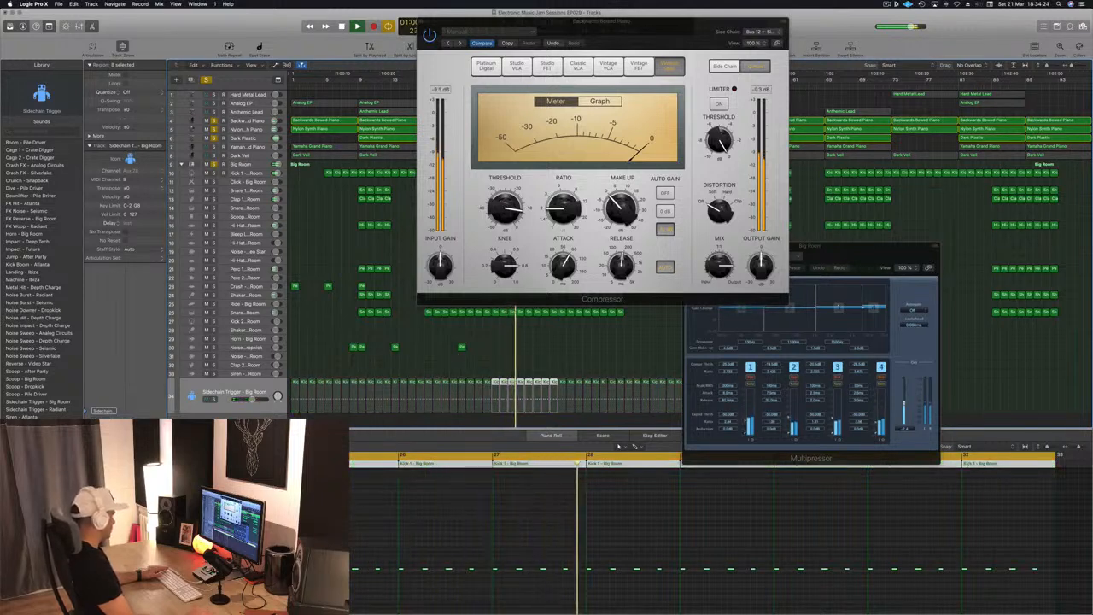
Reassign the side chain source of Backwards Bowed Piano's Compressor to Bus 12.
drag(658, 27, 699, 143)
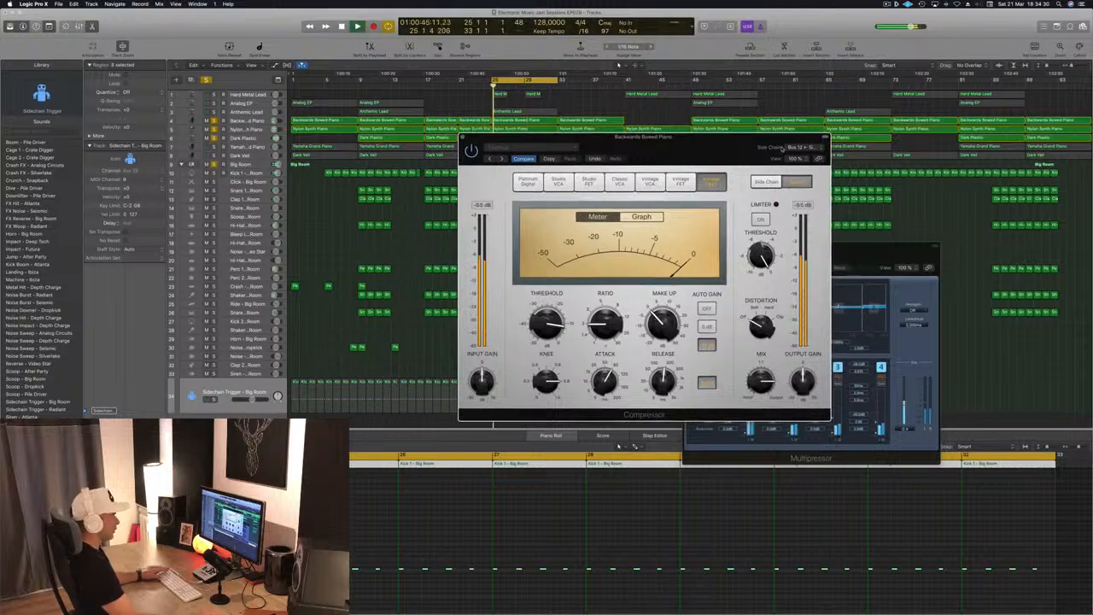
click(800, 147)
mouse_move(798, 141)
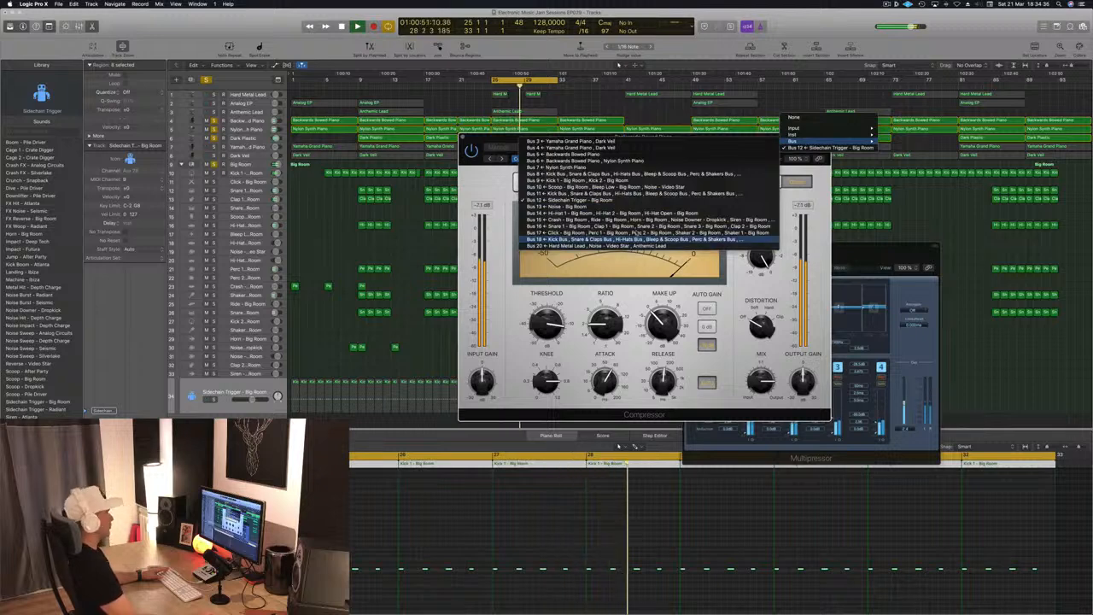
click(636, 207)
drag(772, 160, 824, 110)
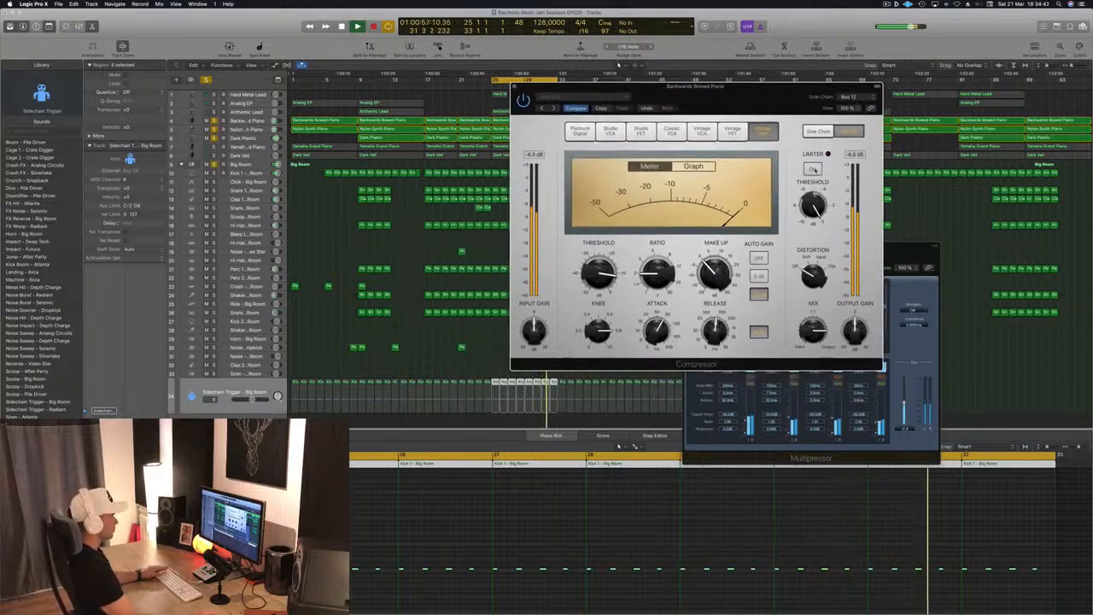
Set the Compressor's side chain detection to Sum, adjust its threshold, and switch the display to Graph.
click(818, 131)
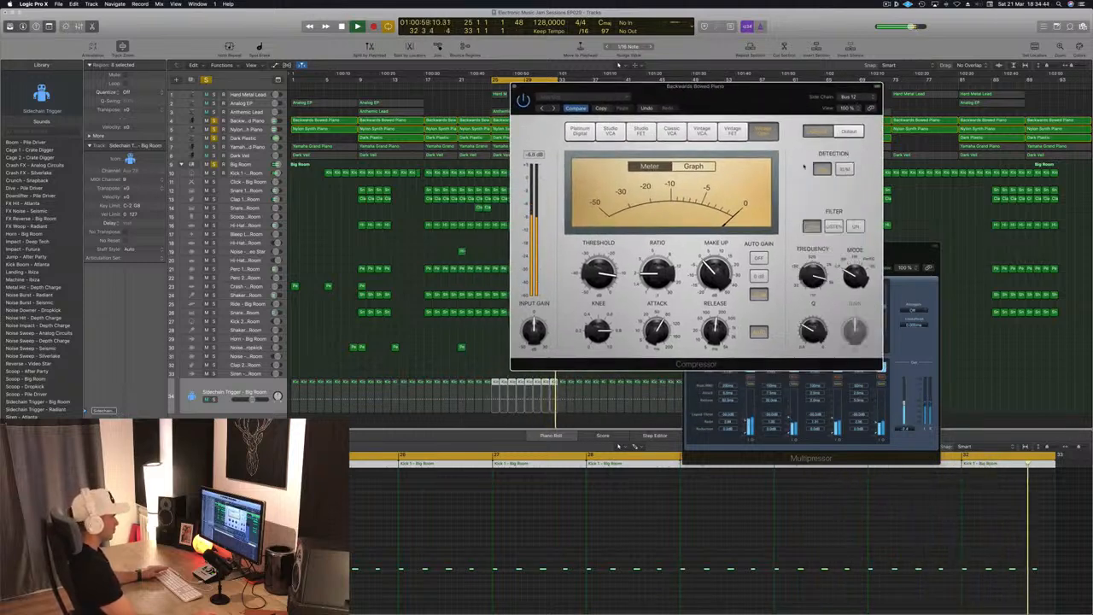
click(844, 168)
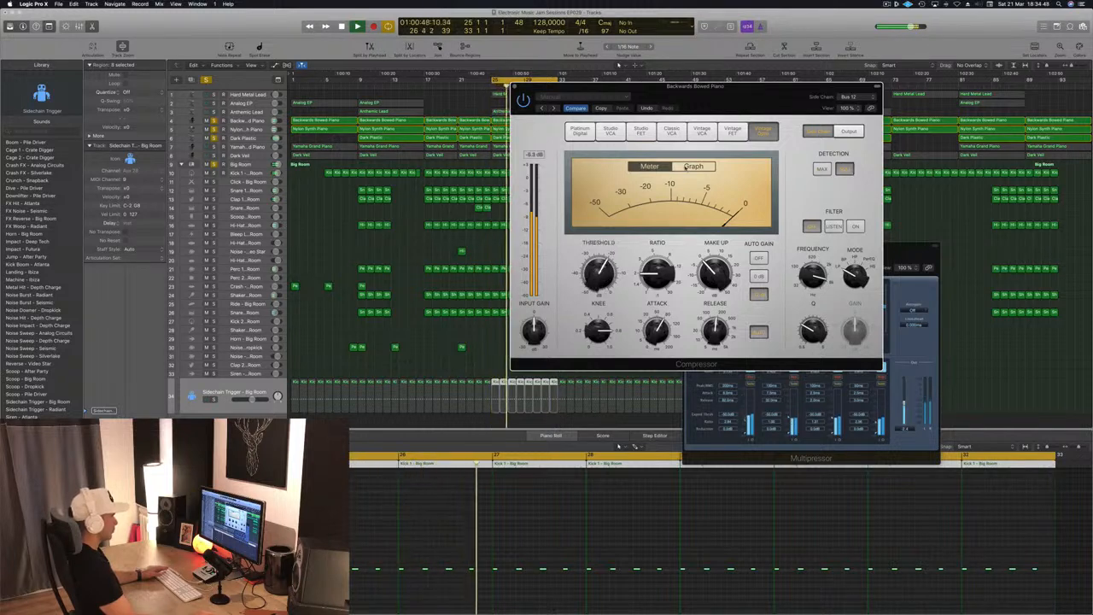
click(686, 166)
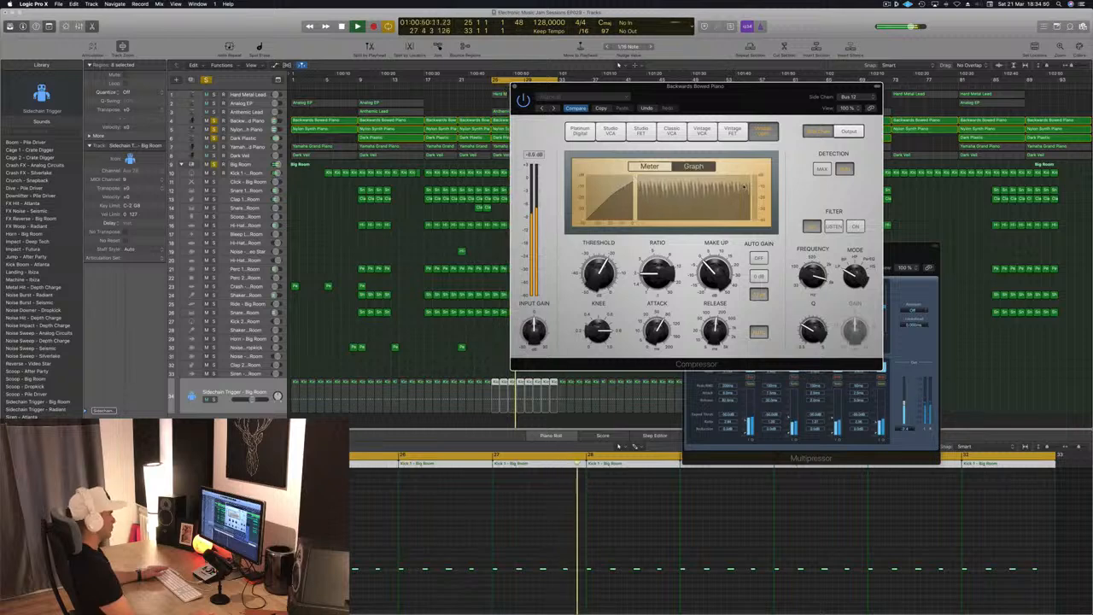
drag(721, 98, 734, 94)
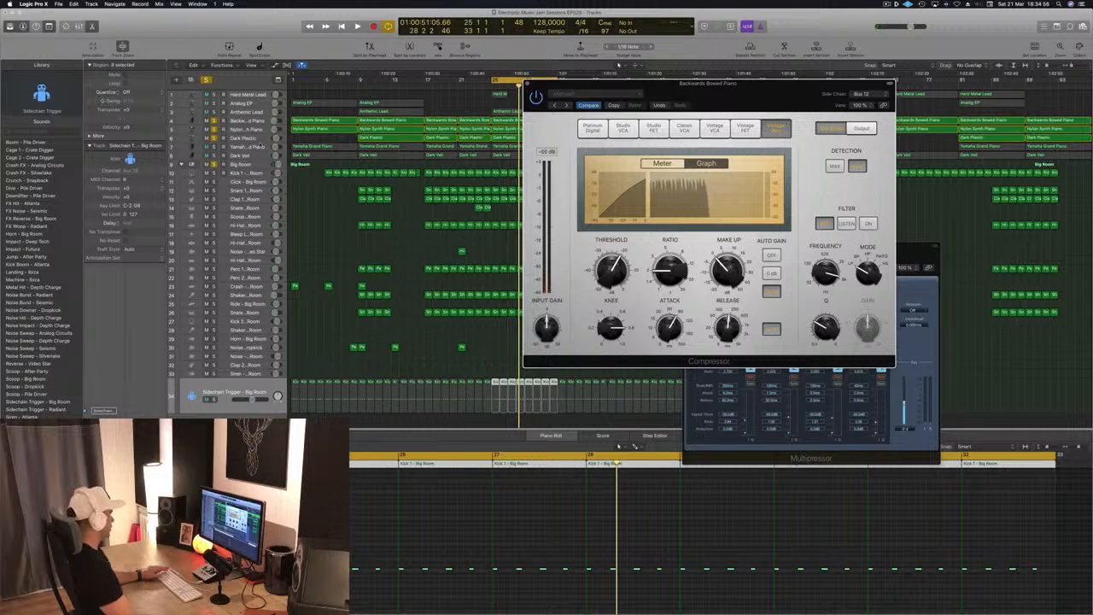
Select Yamaha Grand Piano and toggle its solo to compare it with the other soloed tracks.
click(243, 147)
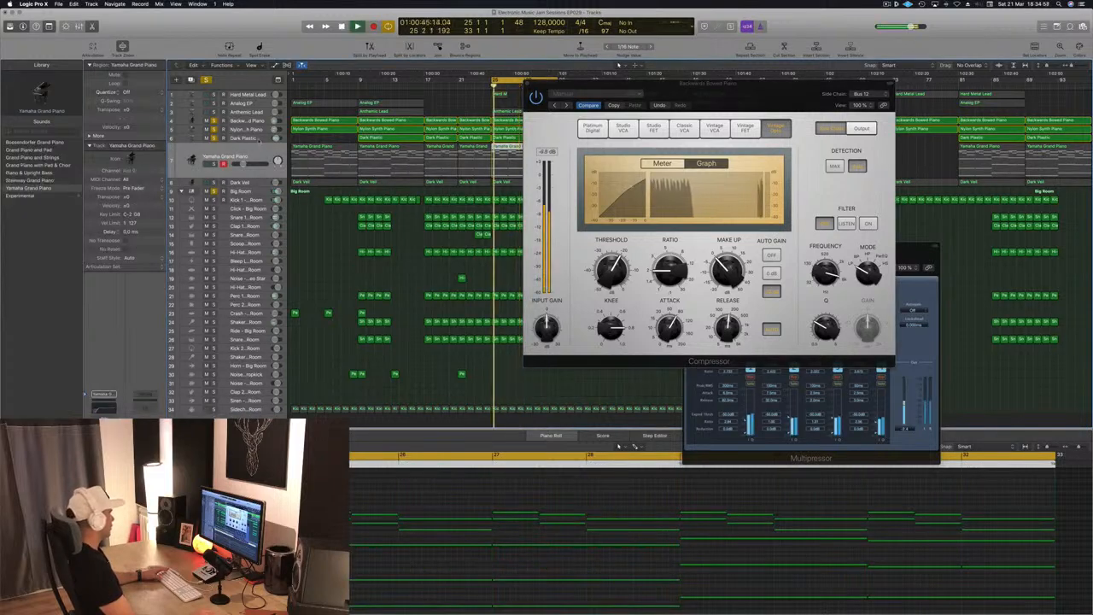
key(s)
key(s)
Return to Backwards Bowed Piano and close and reopen its Compressor to check the side chain response.
click(247, 122)
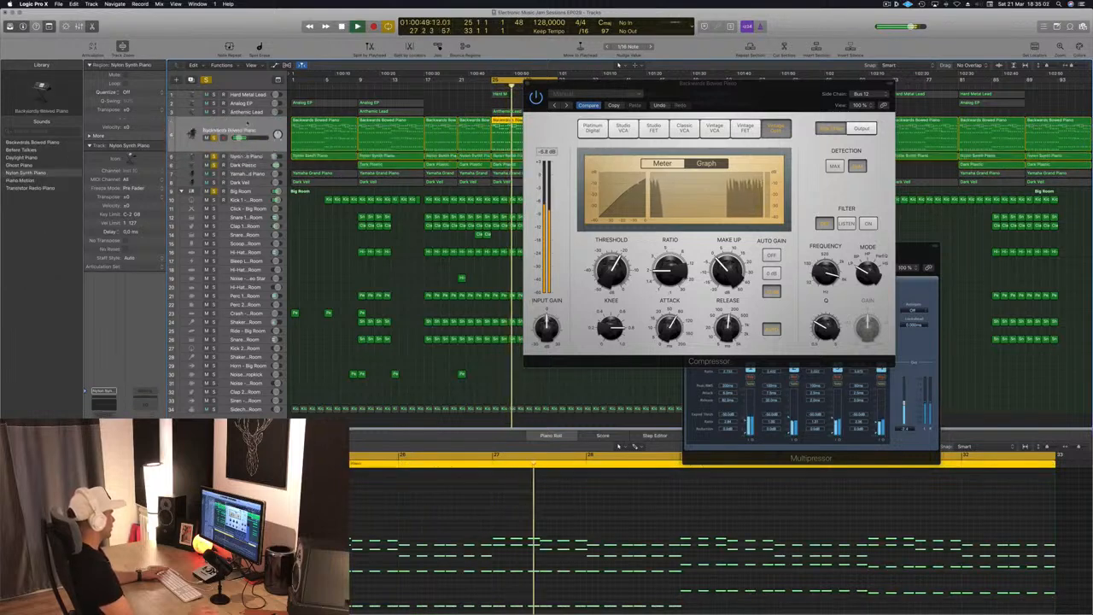
click(527, 83)
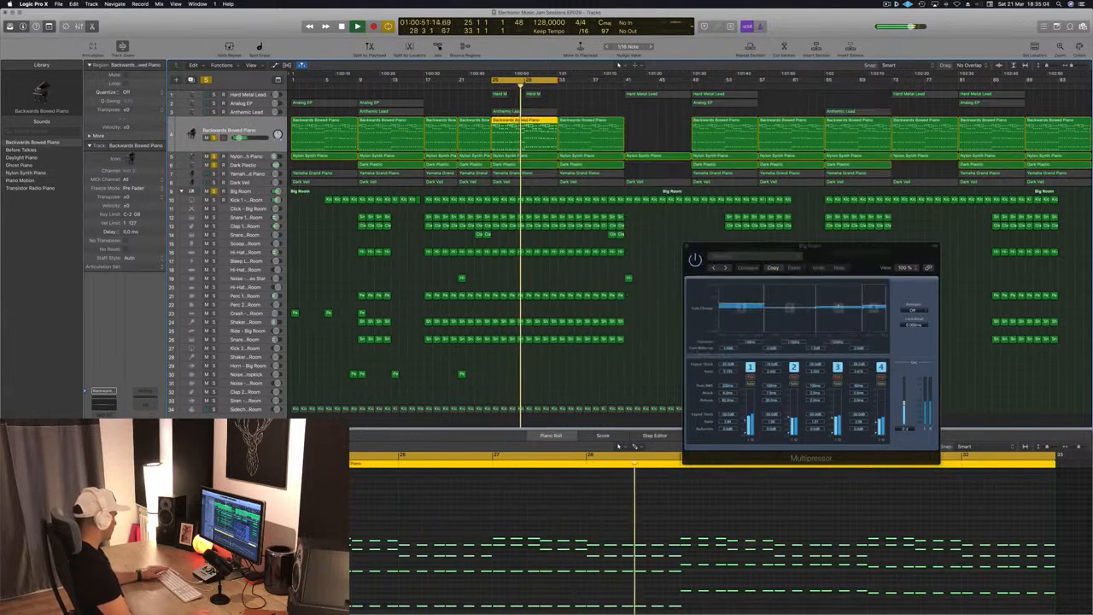
click(104, 443)
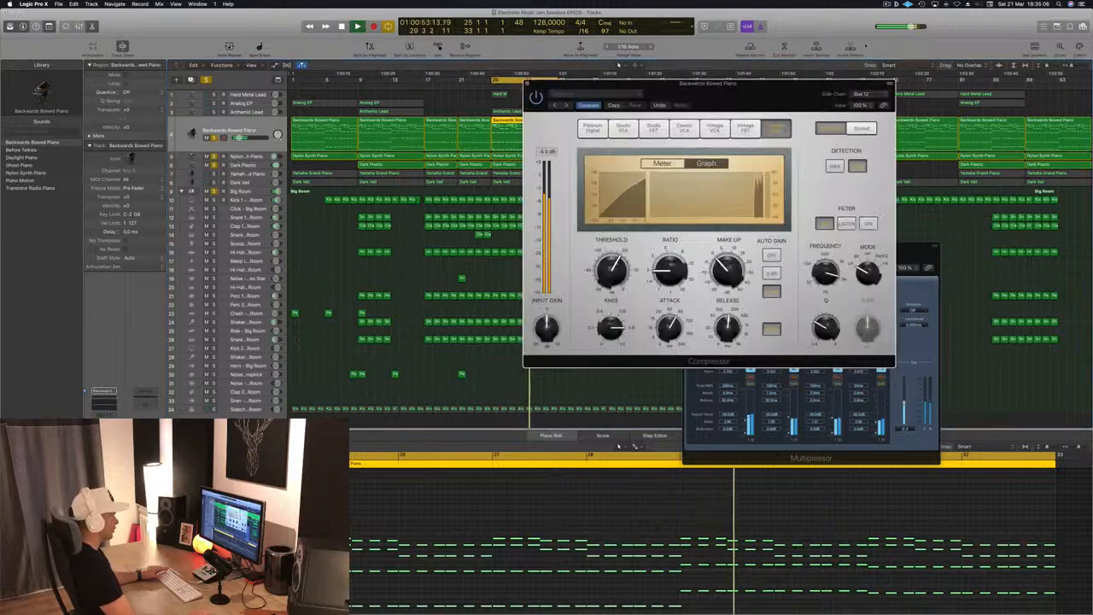
click(104, 443)
click(105, 449)
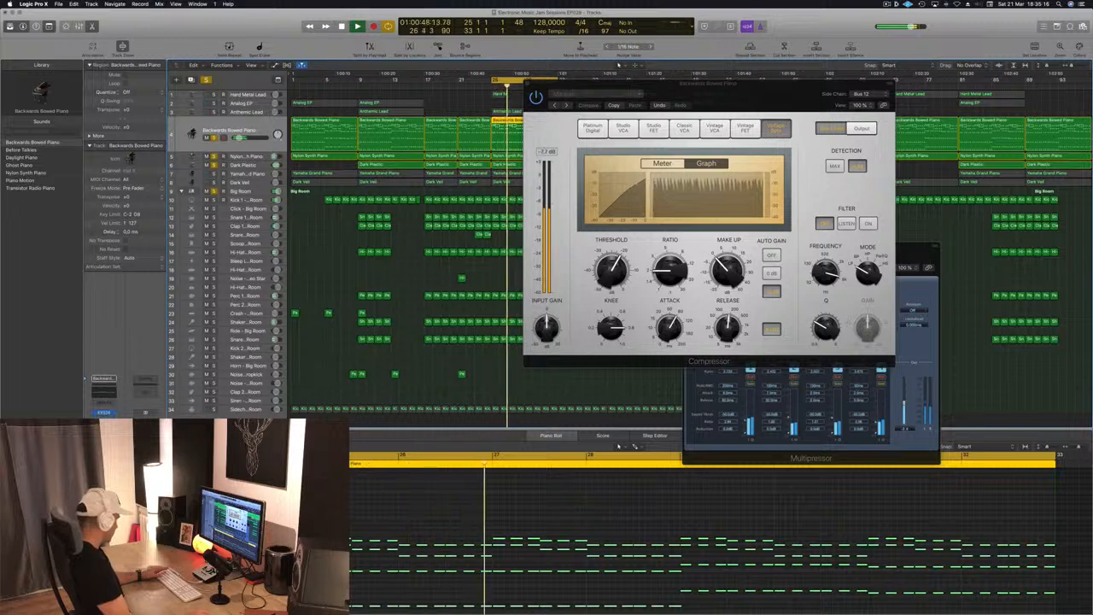
Close the Backwards Bowed Piano Compressor and clear all track solos to play the full mix.
key(super+w)
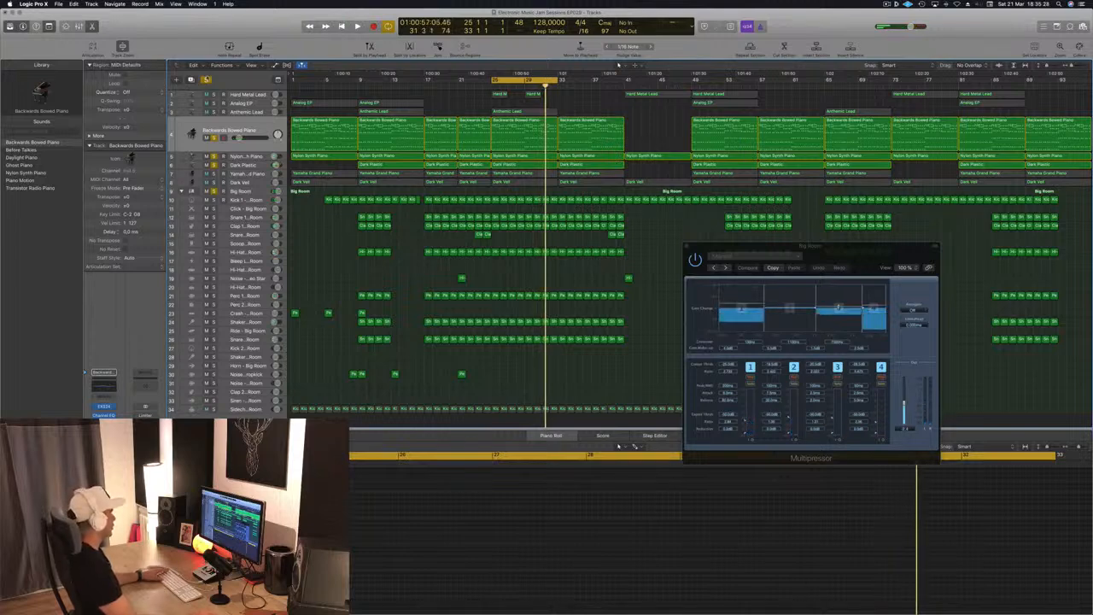
click(206, 81)
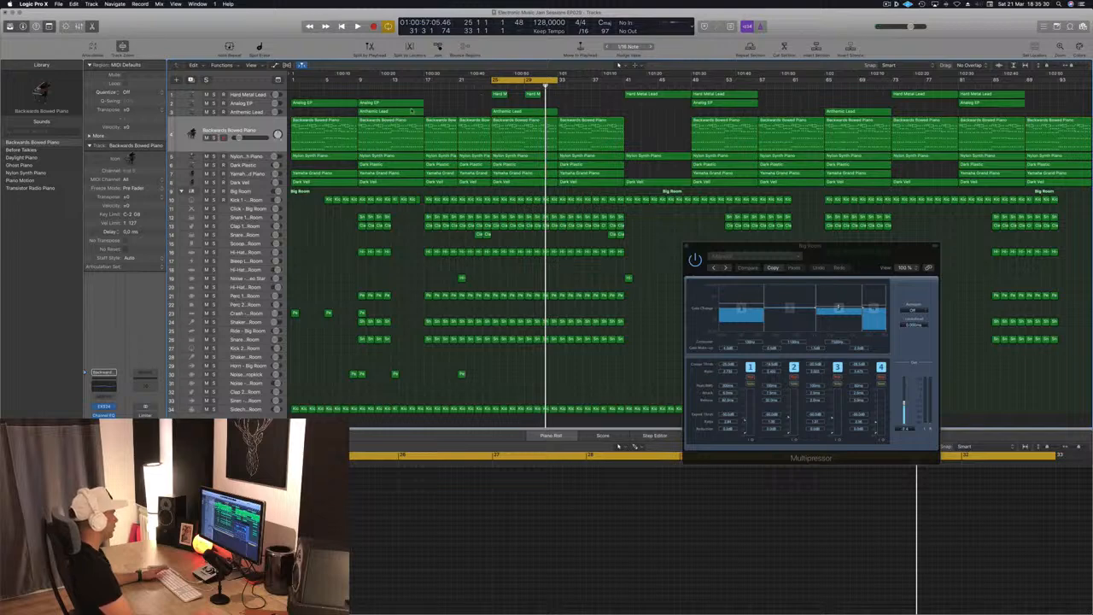
key(space)
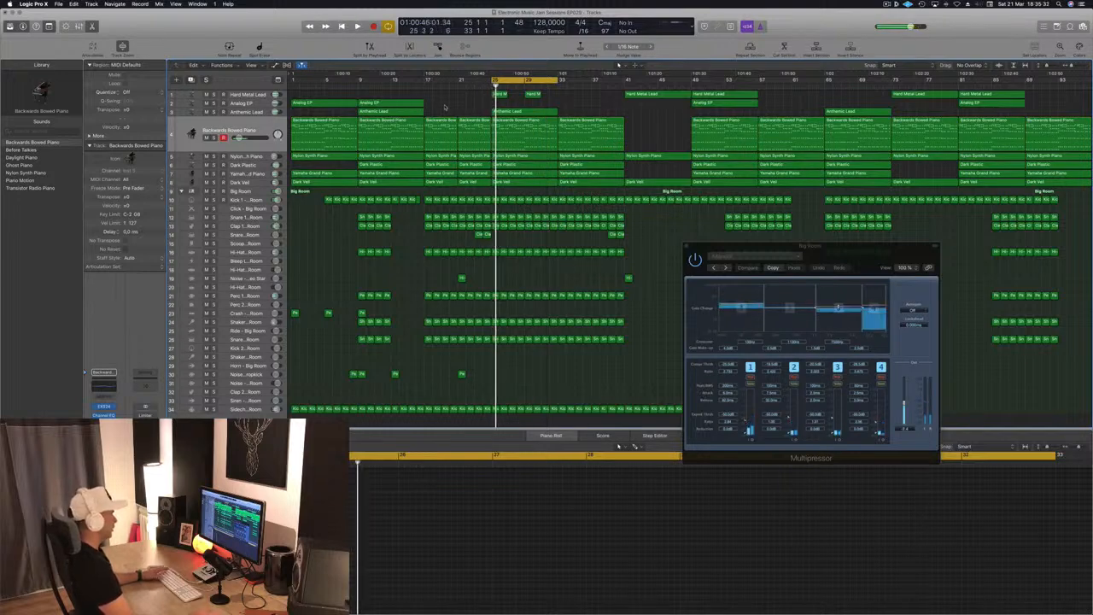
Select Backwards Bowed Piano and toggle its solo to hear it alone within the bar 25 cycle.
click(269, 123)
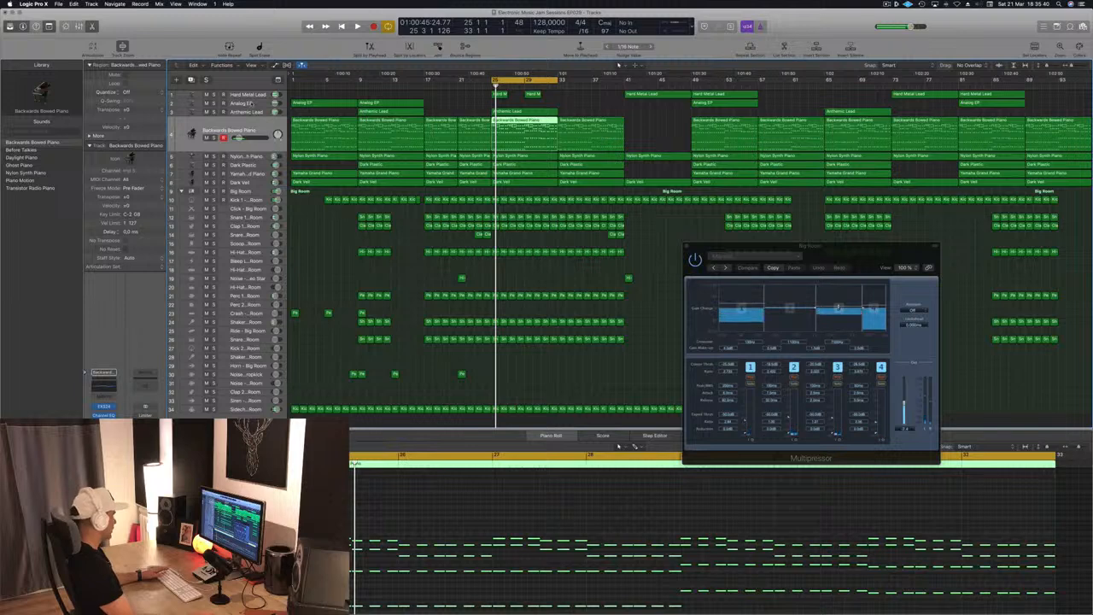
key(ctrl+s)
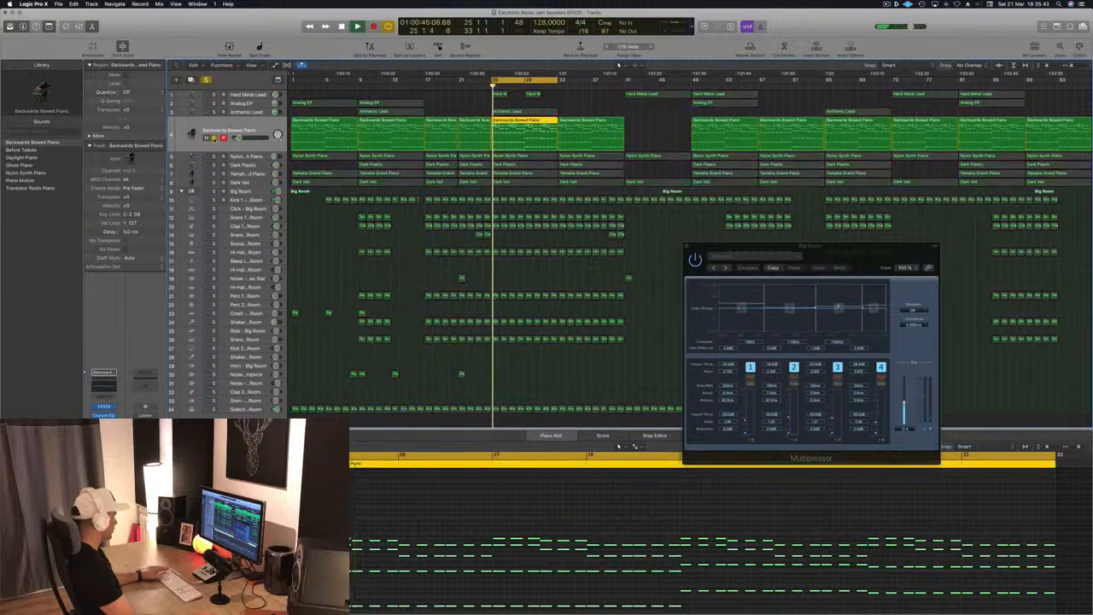
key(ctrl+s)
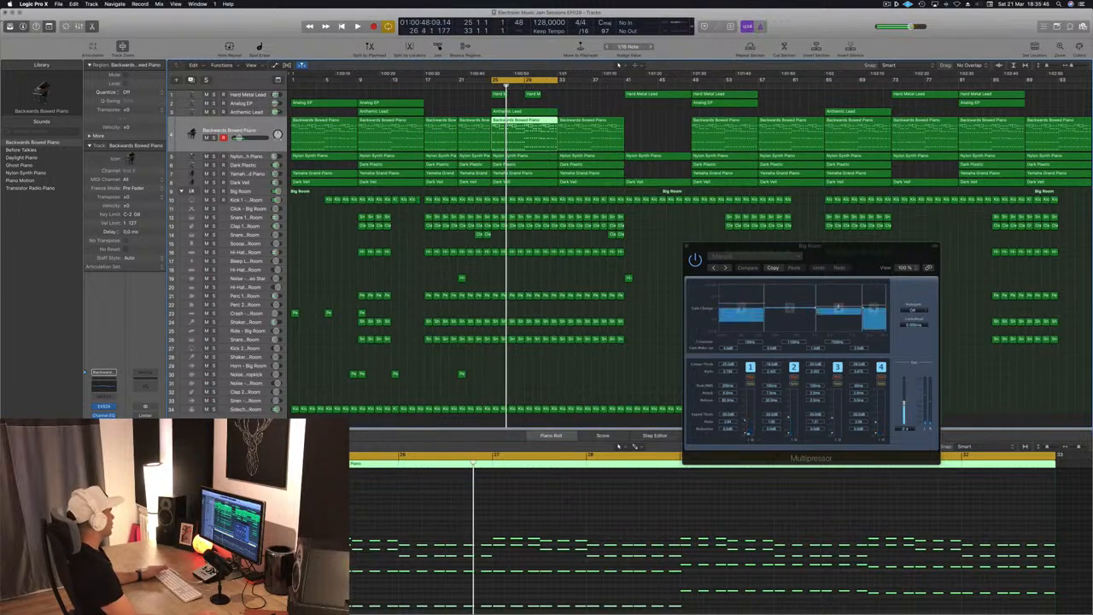
Quit Logic Pro X, saving the changes to the Electronic Music Jam Sessions EP029 project.
click(5, 13)
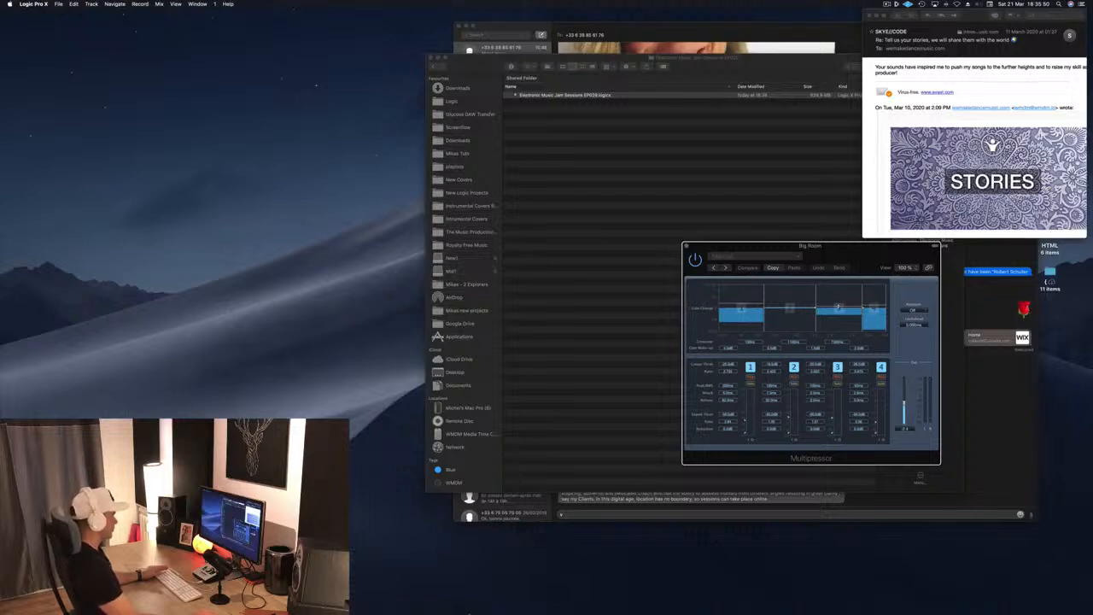
right_click(510, 596)
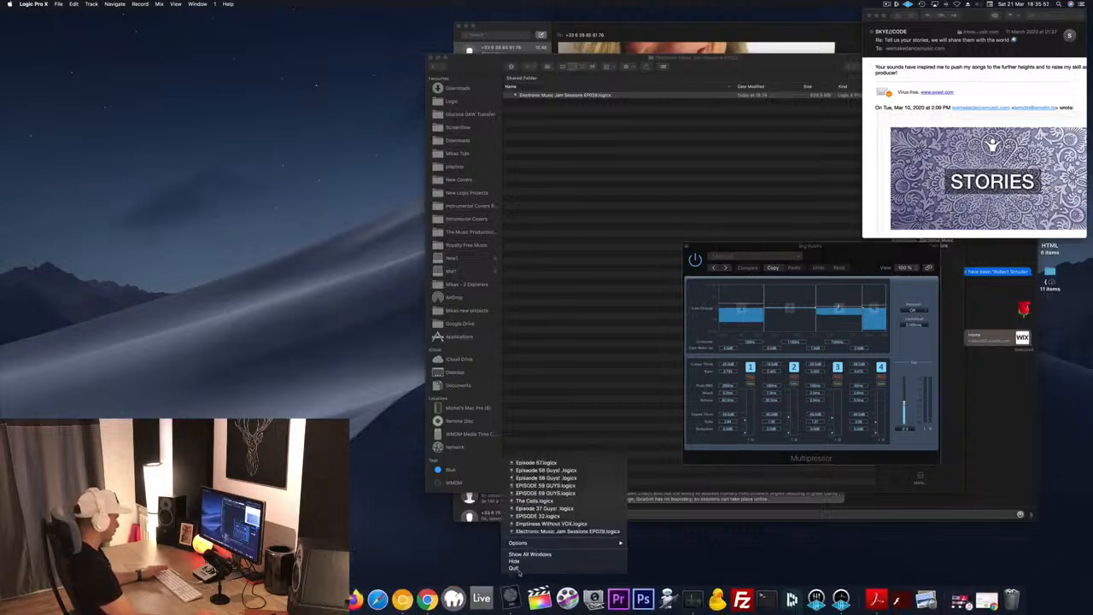
click(515, 567)
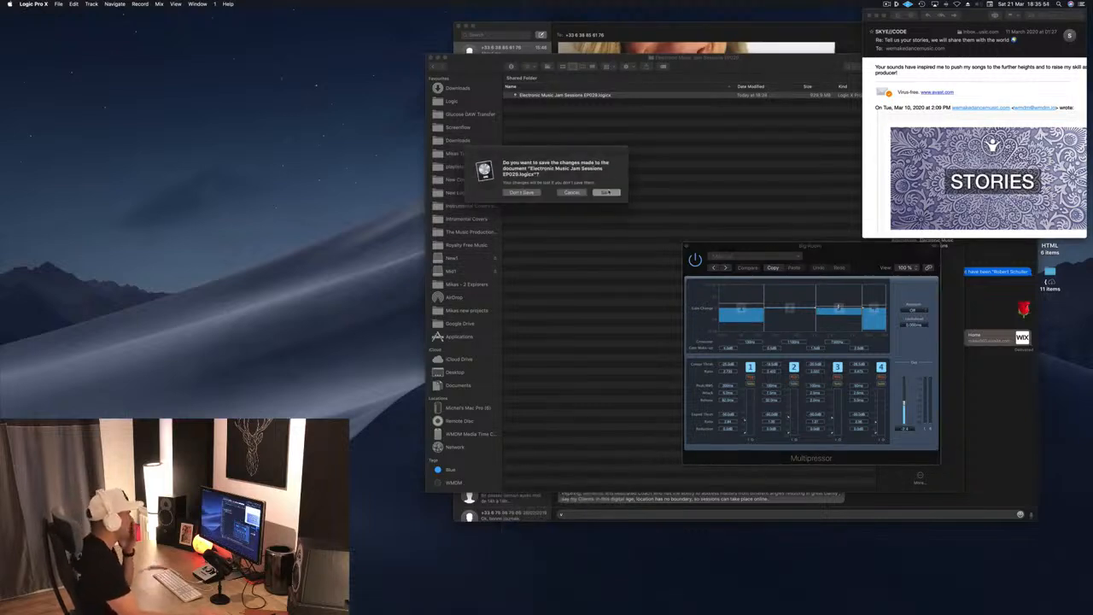
click(605, 193)
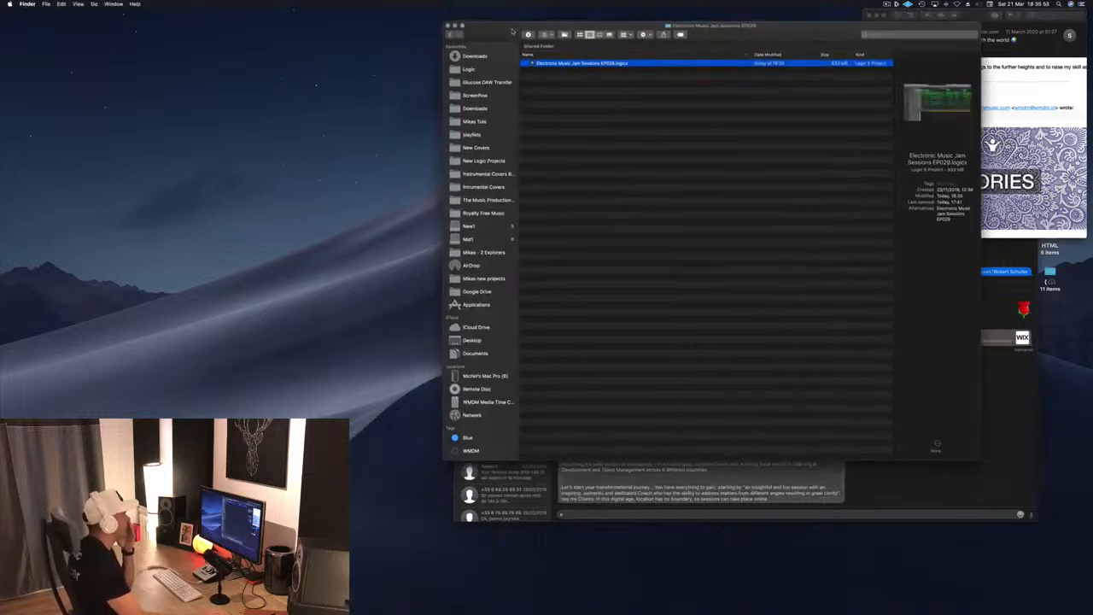
Relaunch Logic Pro X and reopen the most recent project, Electronic Music Jam Sessions EP029.
mouse_move(656, 613)
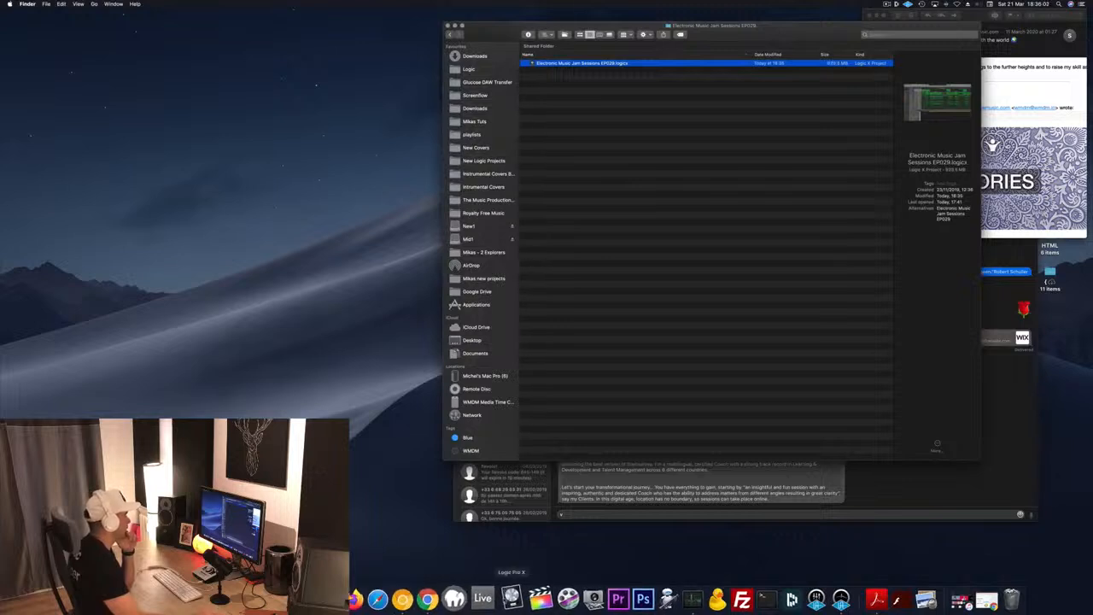
click(510, 598)
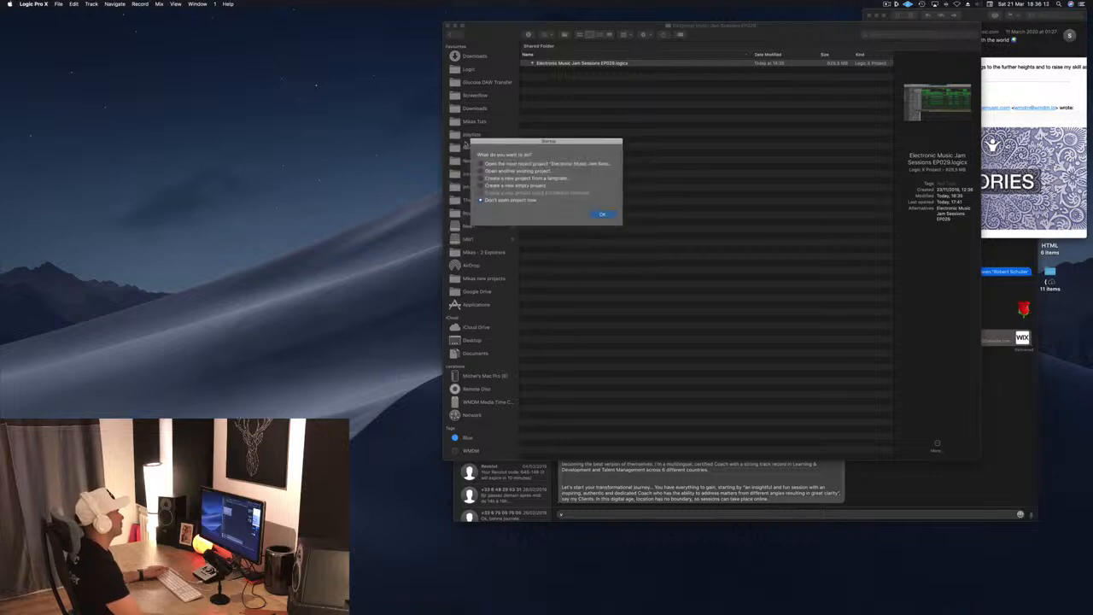
click(598, 213)
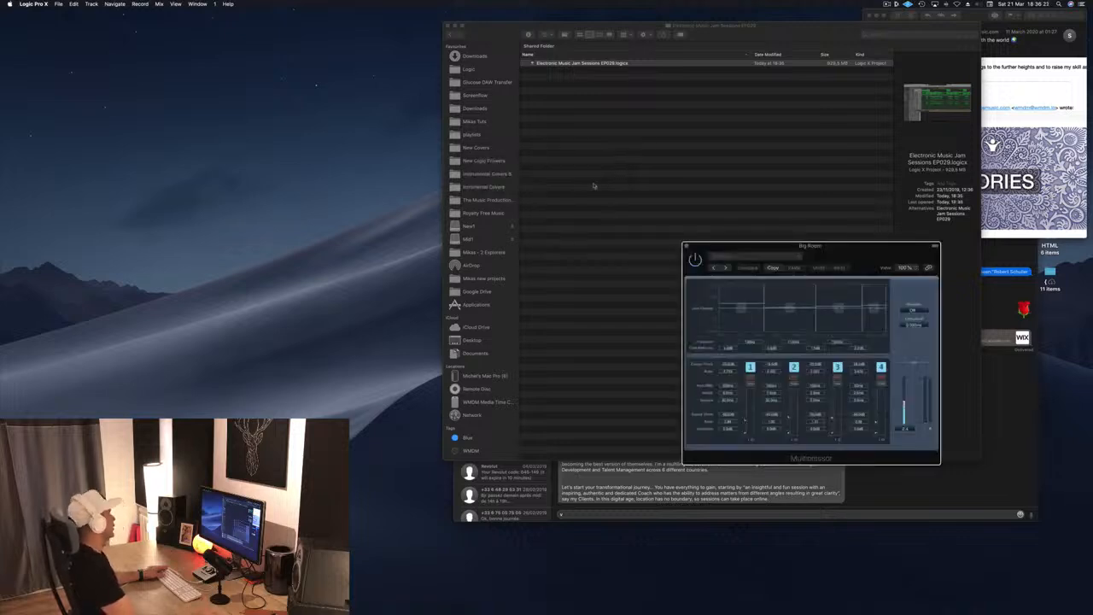
Bring up the project's main window, clear the region selection and play the cycled section.
click(175, 4)
mouse_move(199, 5)
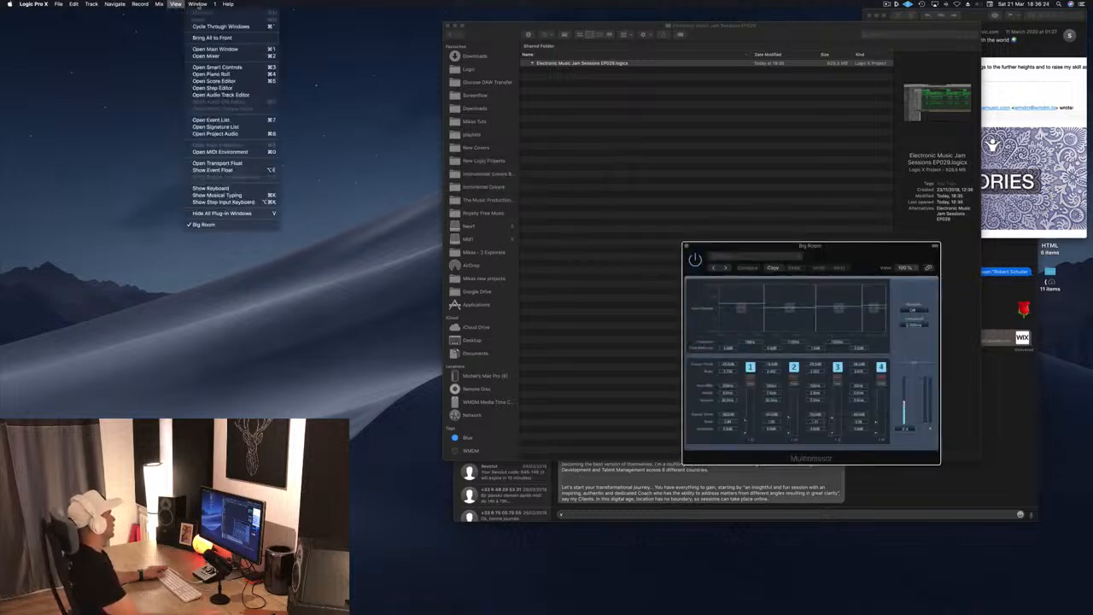
click(219, 49)
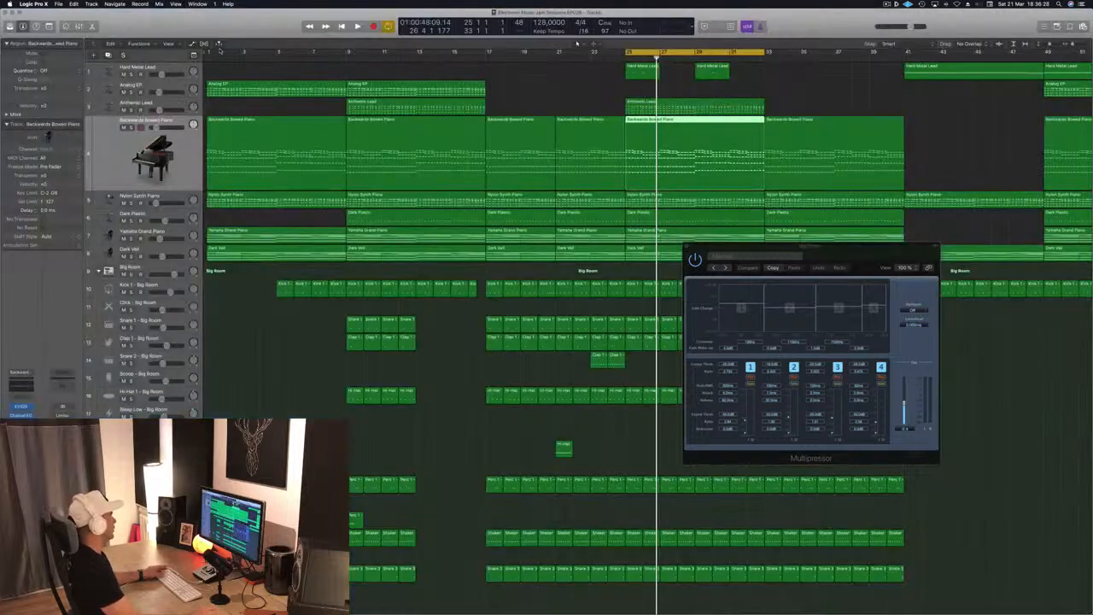
click(518, 87)
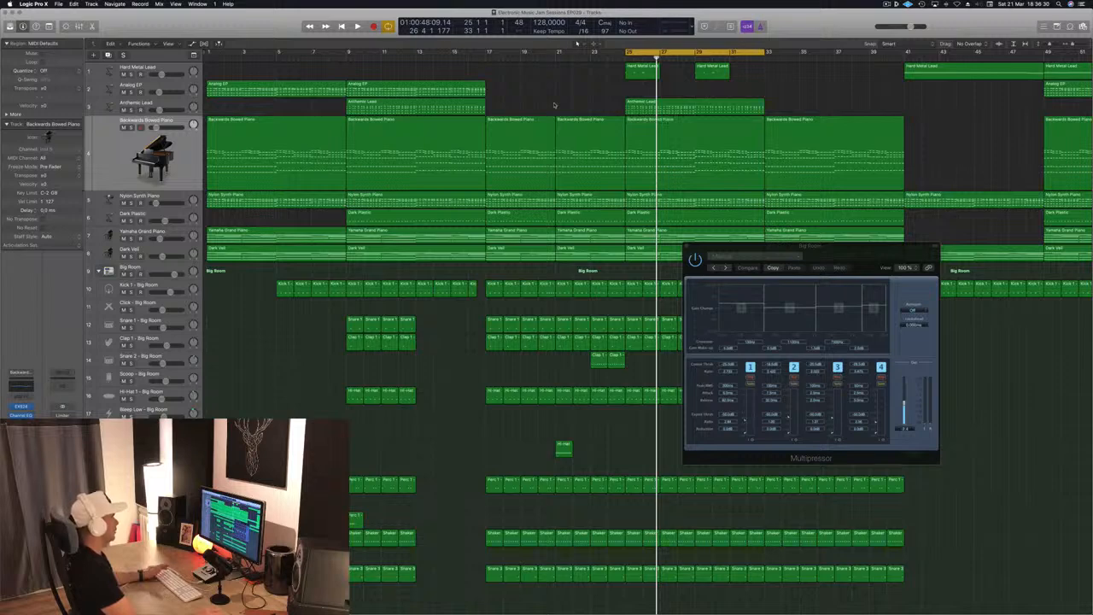
key(space)
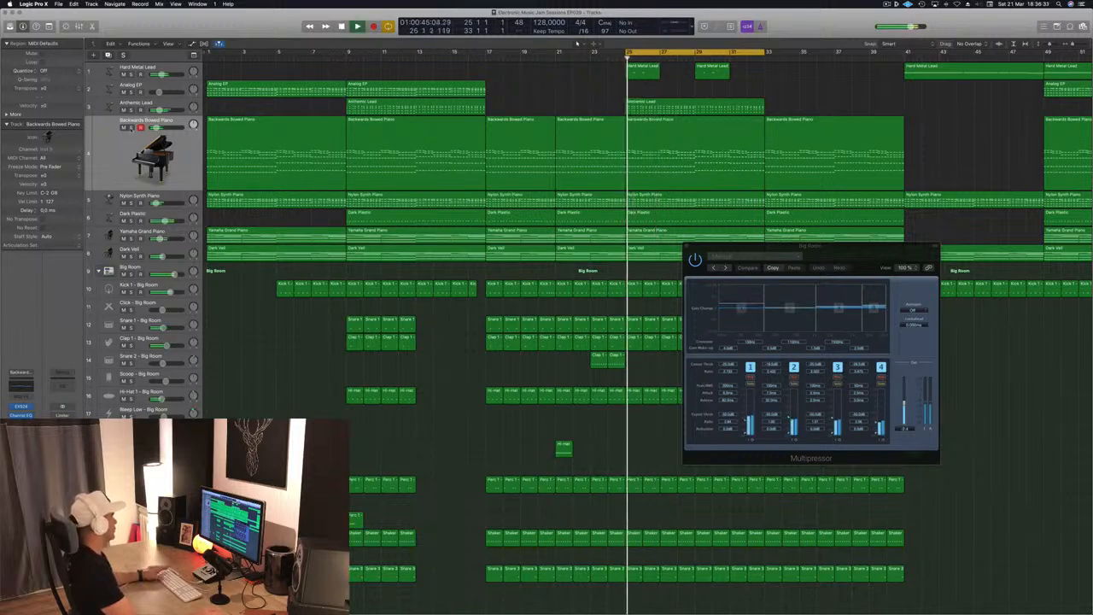
Open the compressor on the Backwards Bowed Piano track and switch its display to Meter.
click(131, 129)
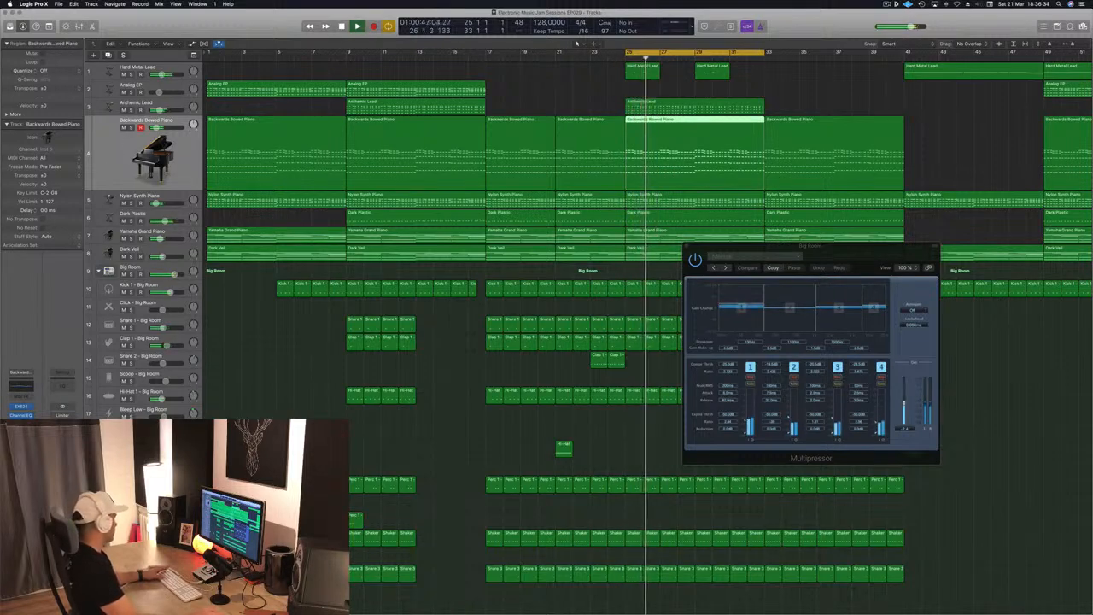
click(21, 424)
drag(316, 43, 742, 131)
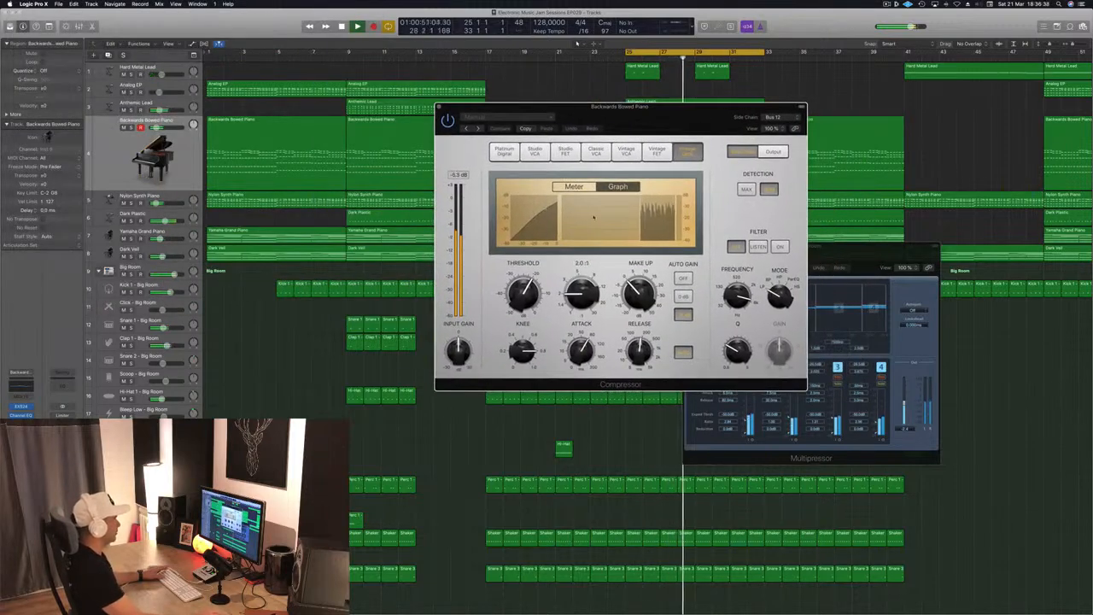
click(573, 186)
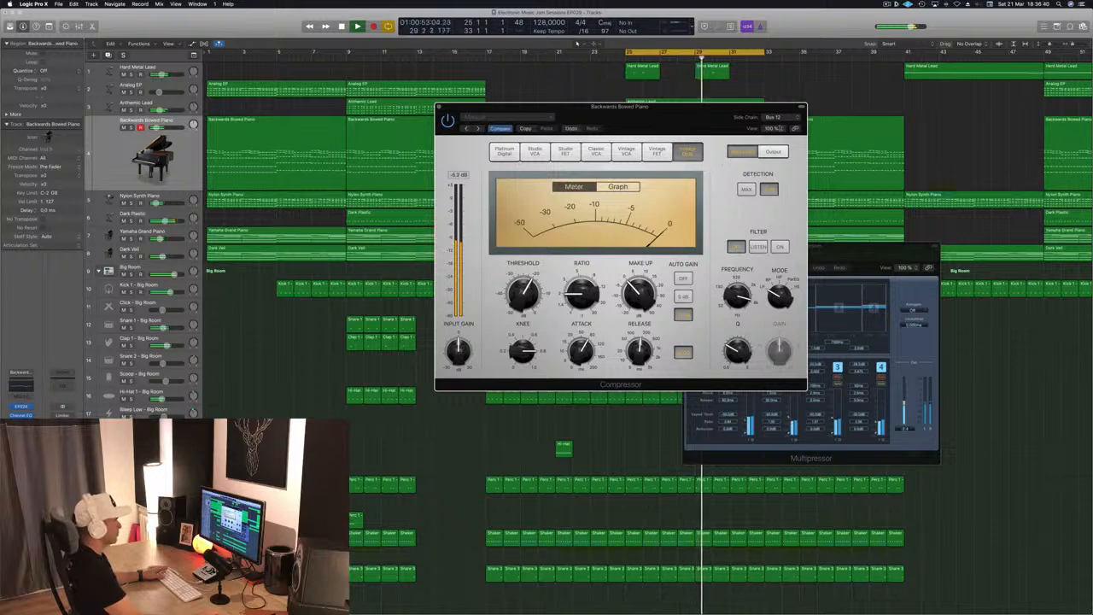
Inspect the compressor's side chain source and its Side Chain and Output sections.
click(774, 118)
click(741, 140)
drag(714, 114, 656, 100)
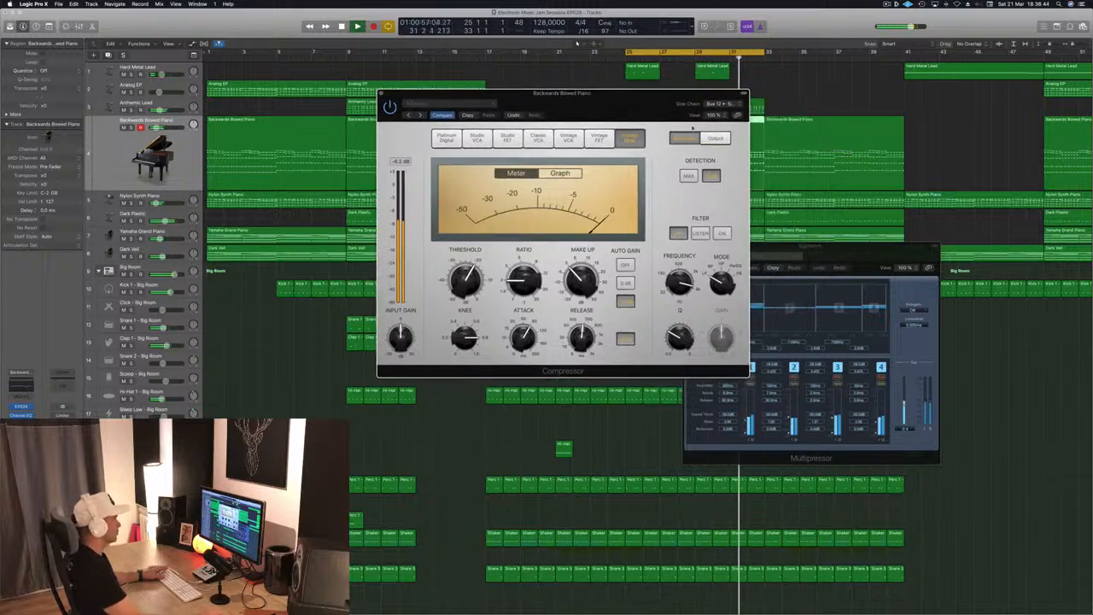
click(710, 141)
click(687, 139)
drag(569, 109, 587, 105)
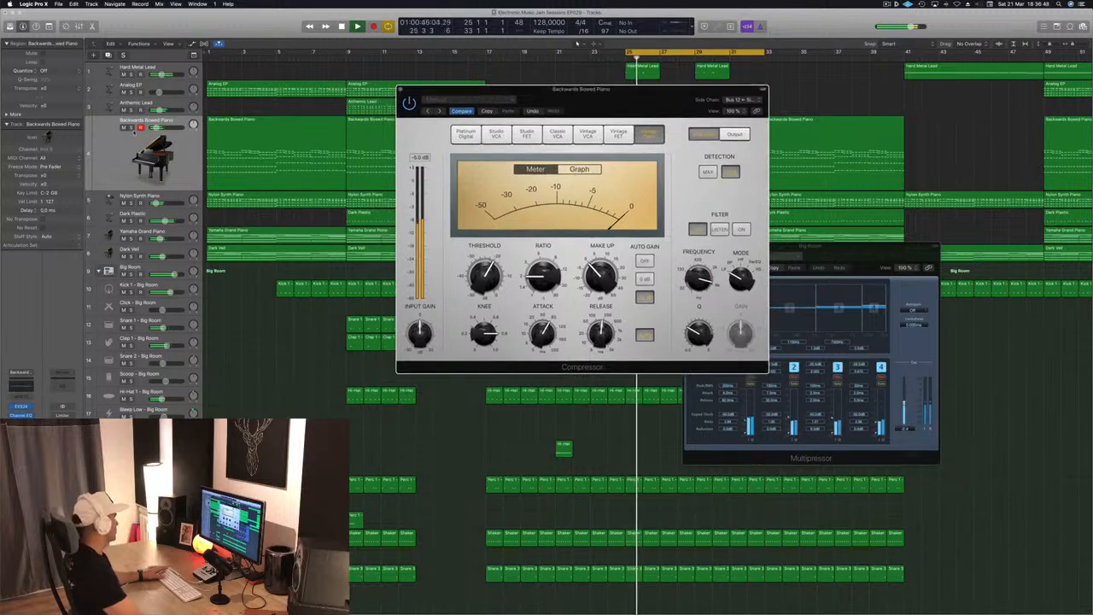
Solo the Backwards Bowed Piano track and reopen its compressor over the arrangement.
key(s)
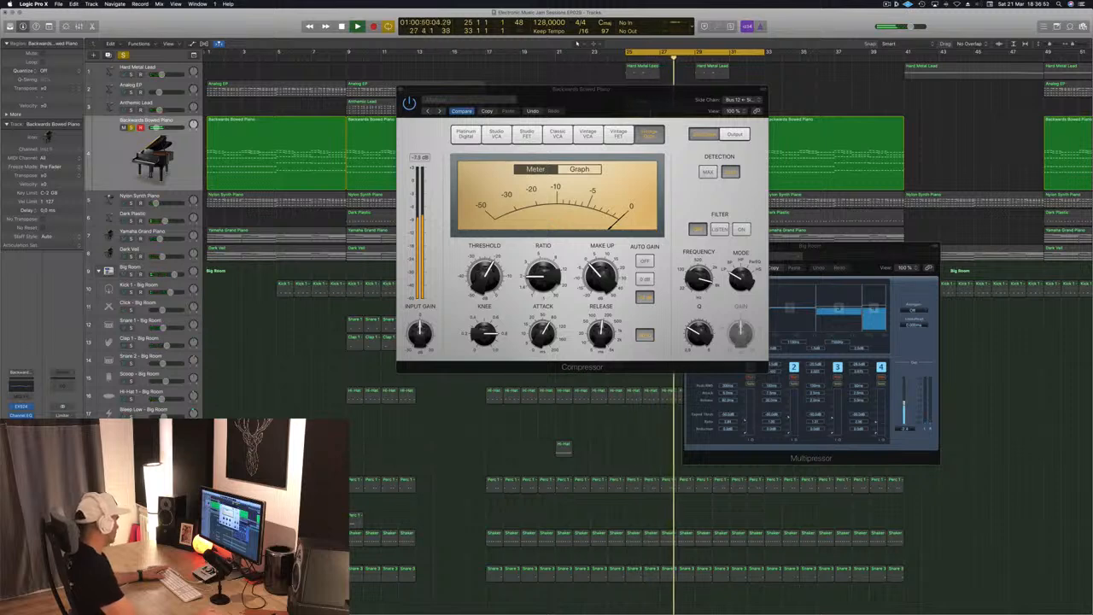
key(super+w)
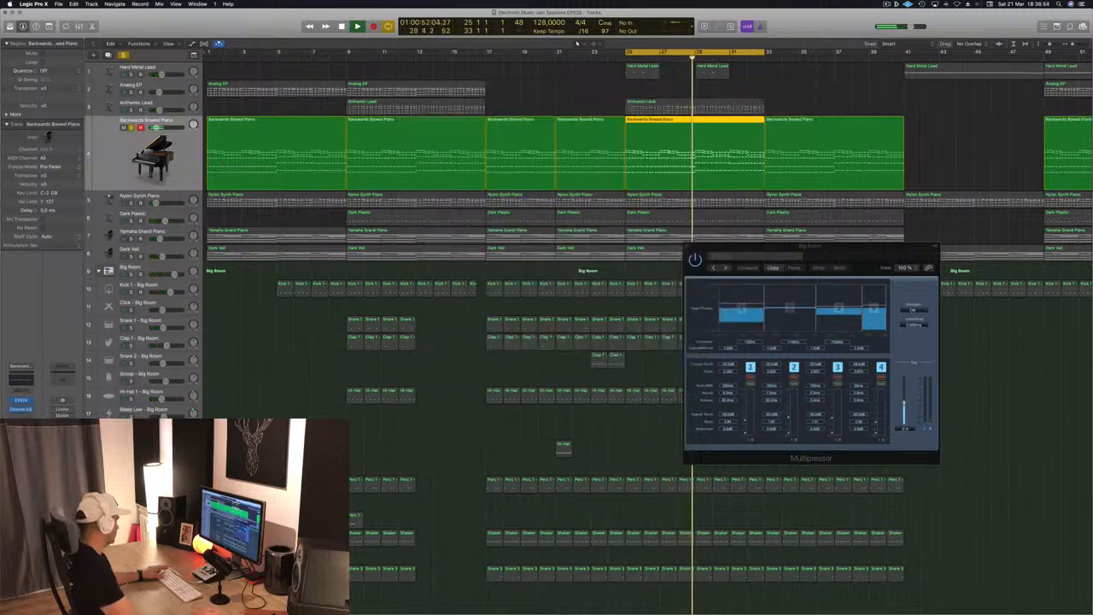
click(21, 418)
drag(249, 30, 810, 143)
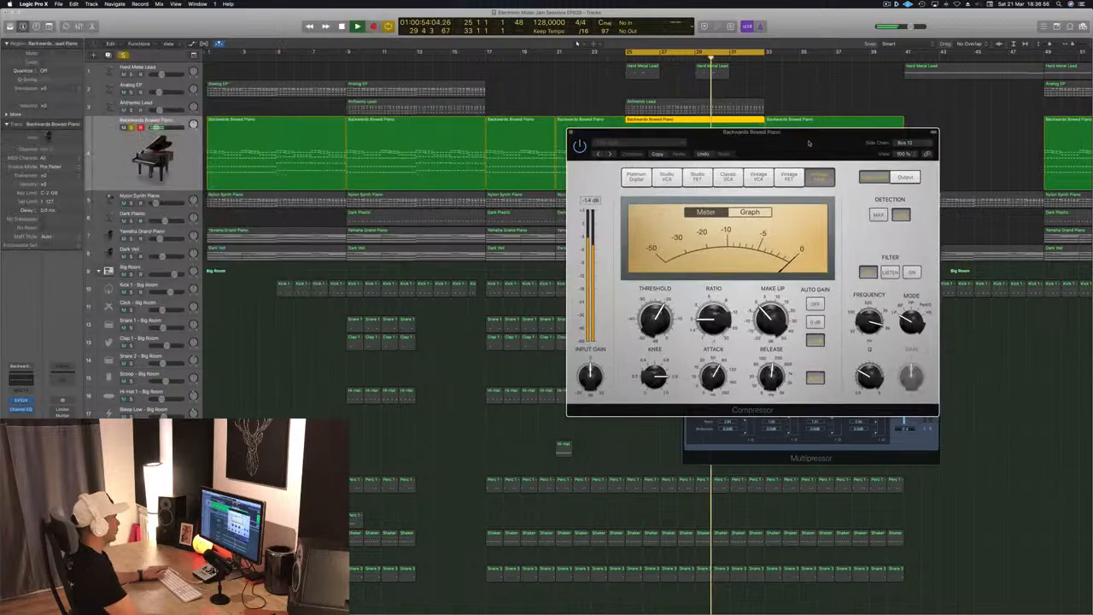
Set the compressor's side chain to Bus 9, fed by Kick 1 and Kick 2 - Big Room.
click(919, 146)
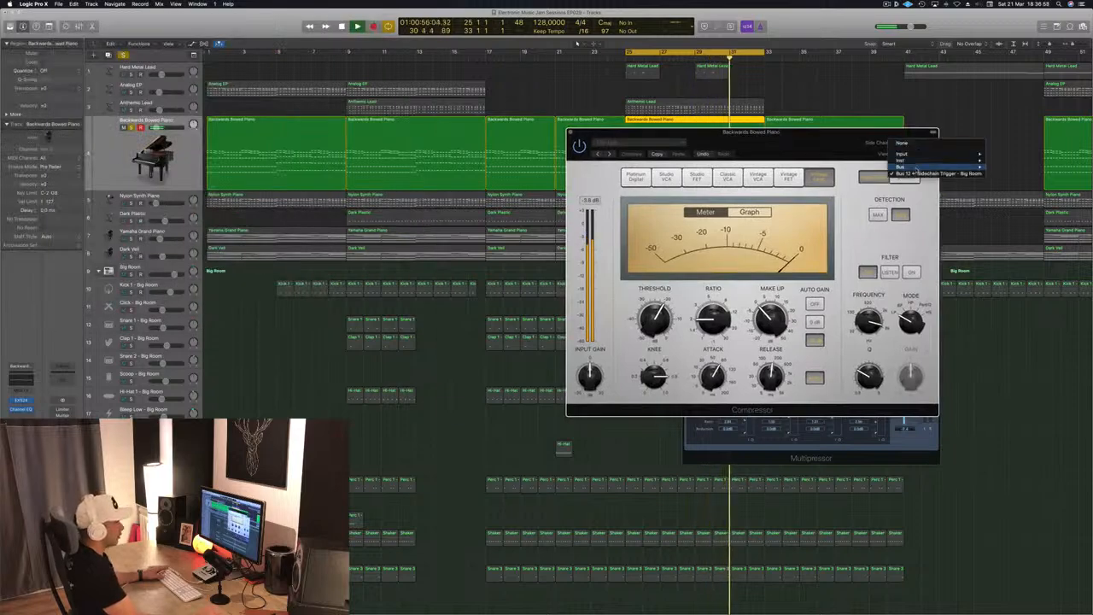
mouse_move(920, 162)
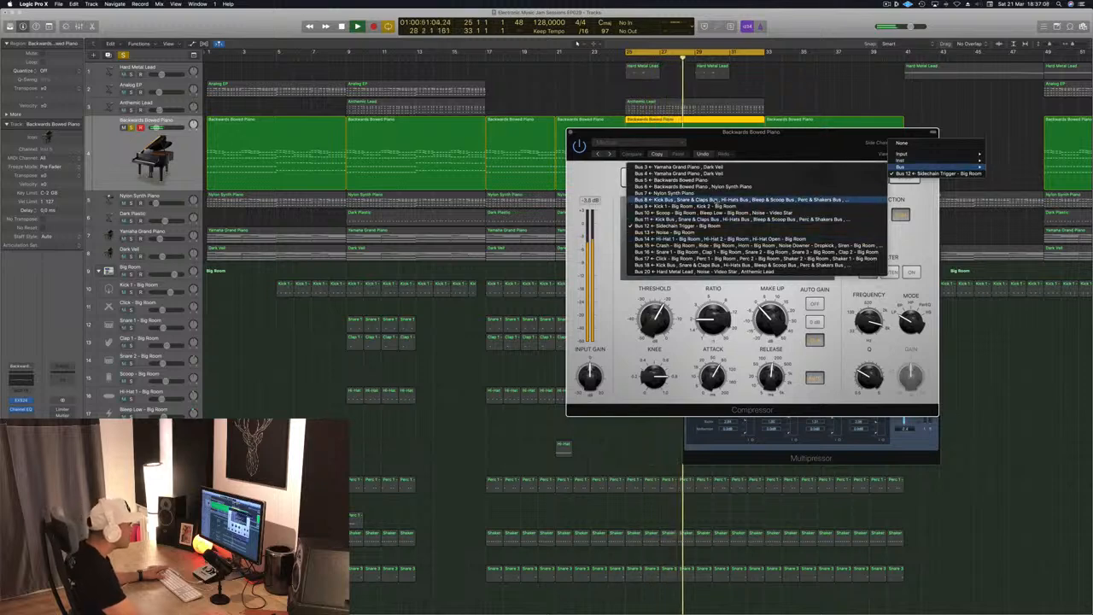
click(862, 206)
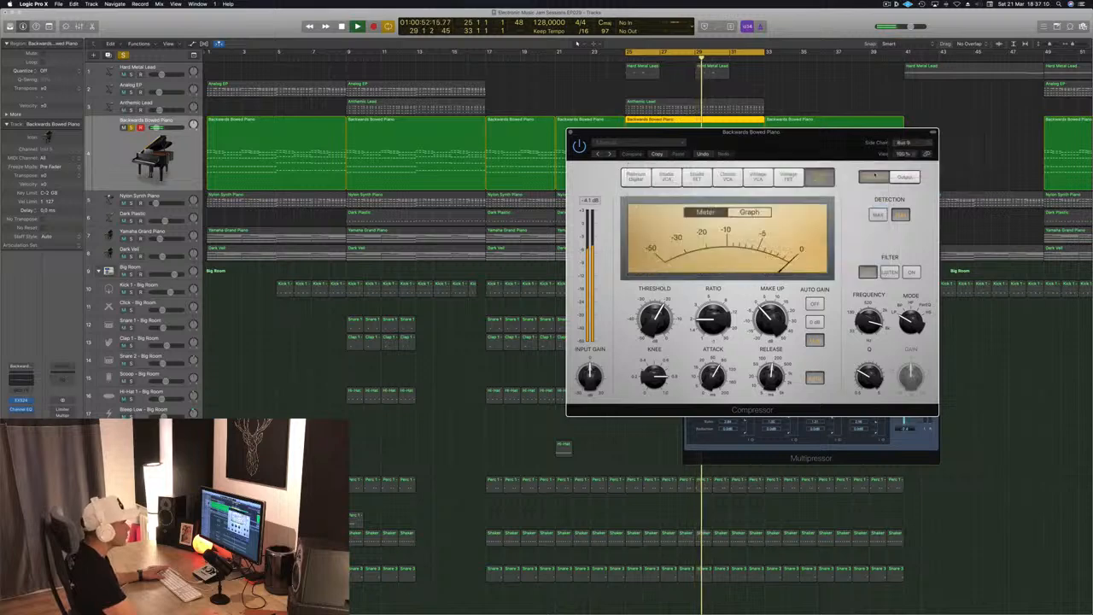
Set the compressor's side chain back to Bus 12, Sidechain Trigger - Big Room.
click(908, 142)
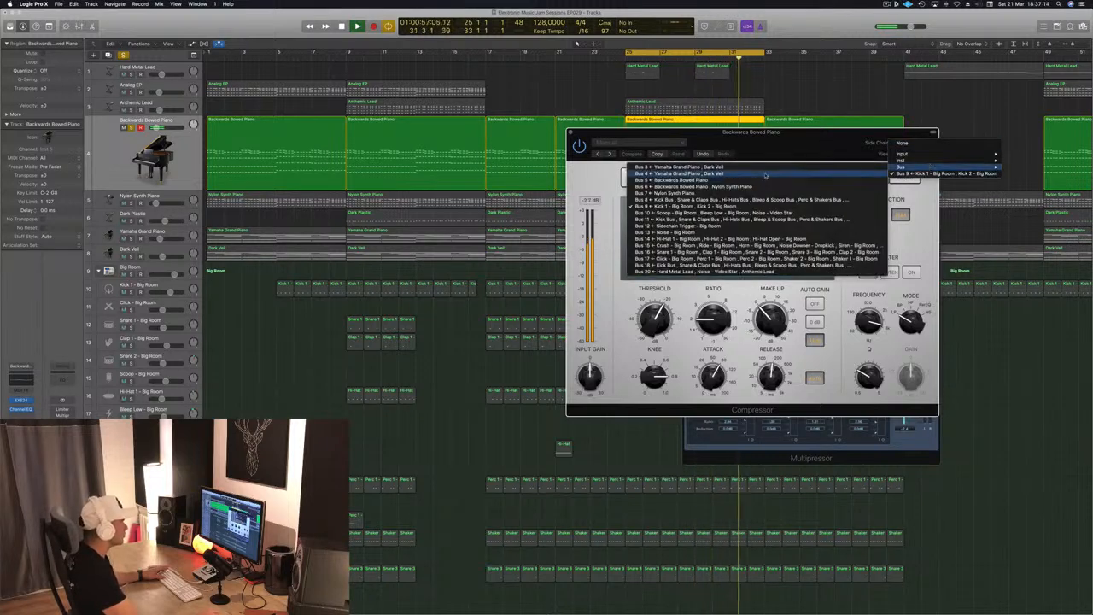
click(752, 227)
drag(837, 152, 821, 132)
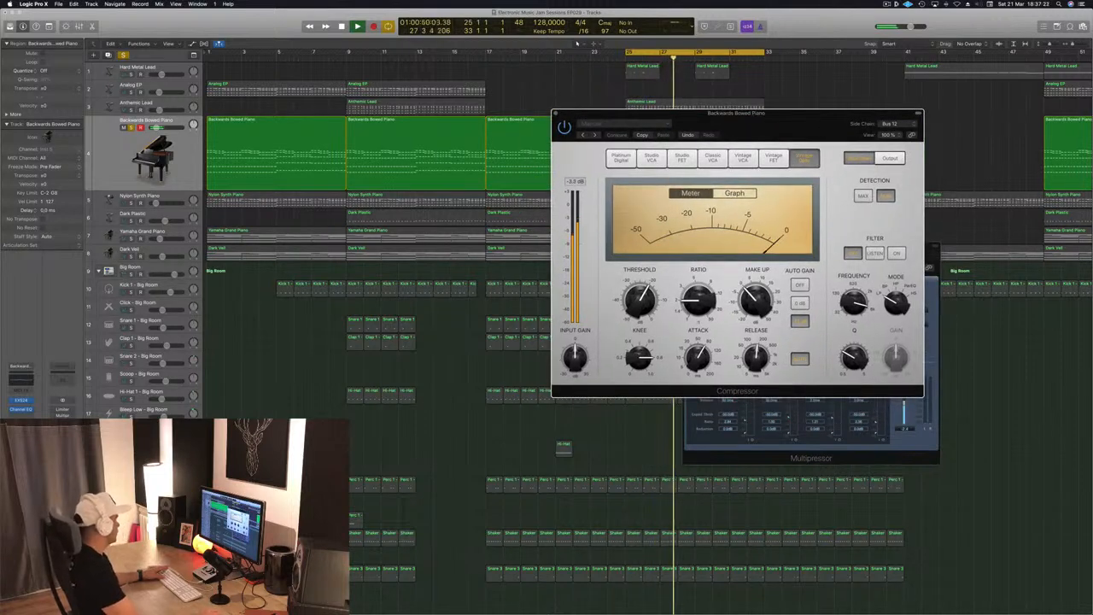
Solo and select the Sidechain Trigger - Big Room track beneath the drum tracks.
scroll(564, 333, down, 5)
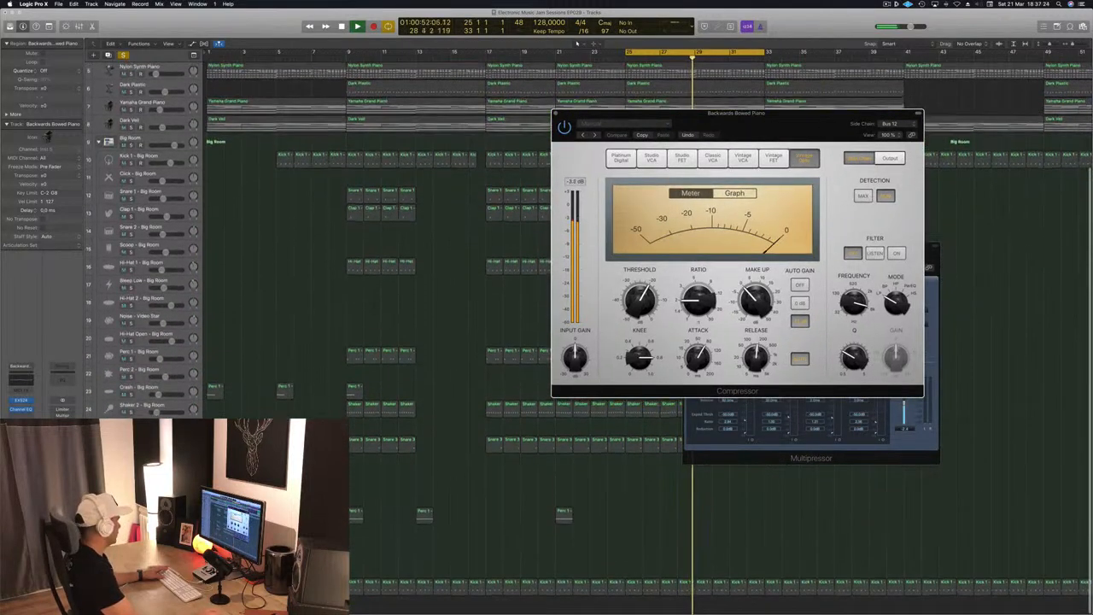
click(131, 590)
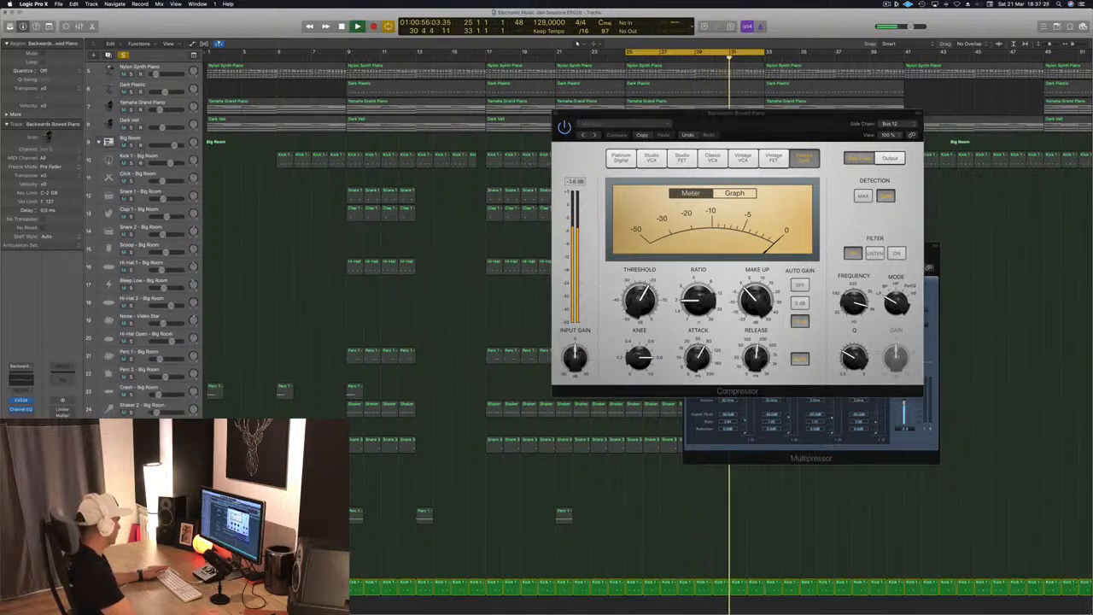
click(140, 584)
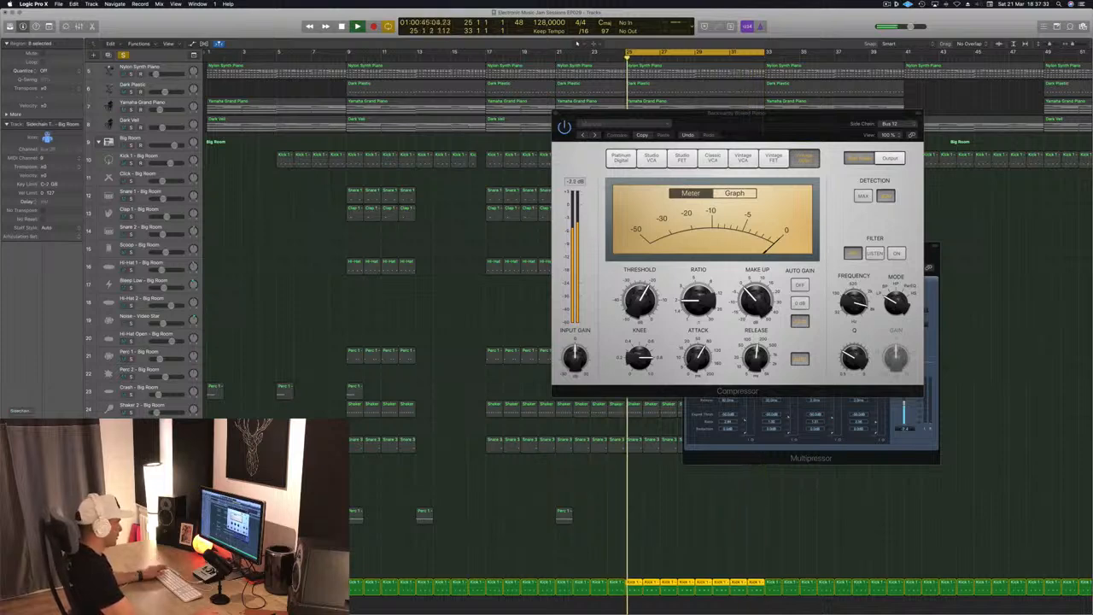
Solo the Nylon Synth Piano track, then stop playback with the piano's compressor window closed.
scroll(400, 291, up, 4)
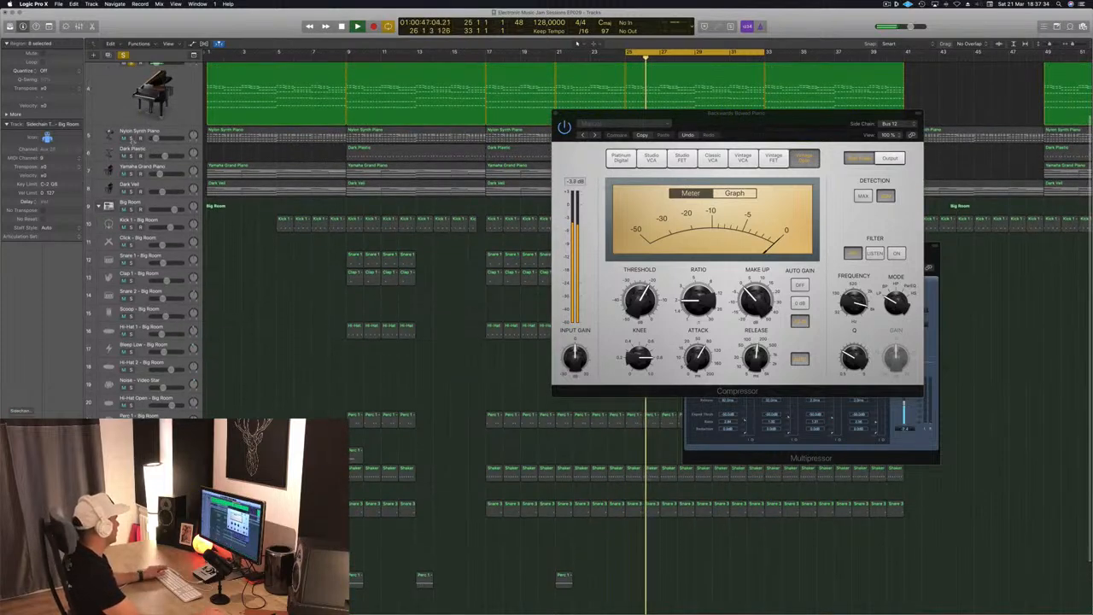
click(166, 135)
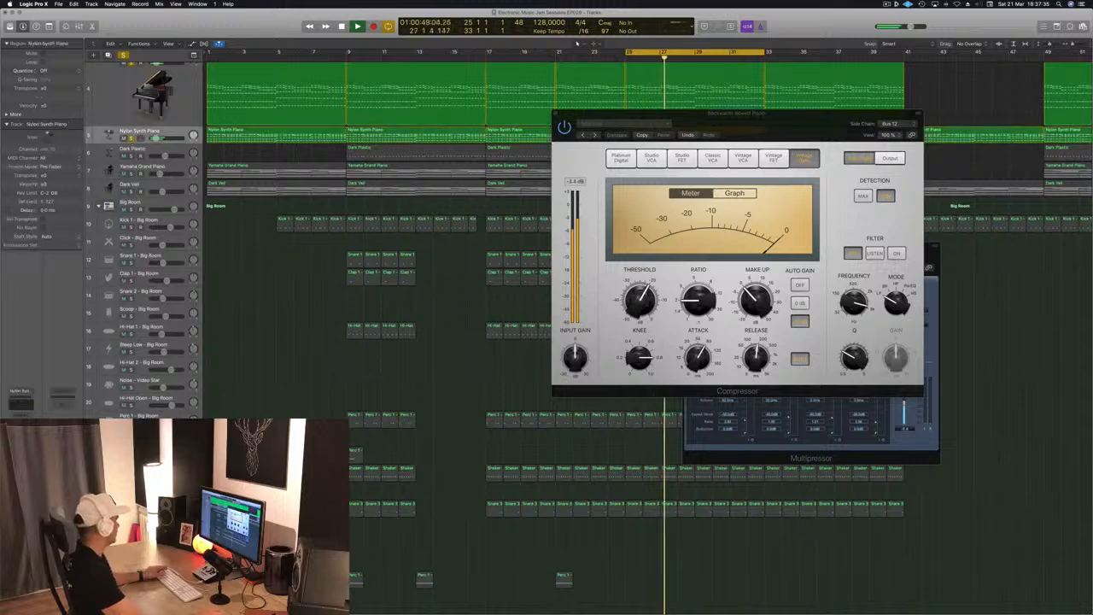
scroll(121, 414, up, 2)
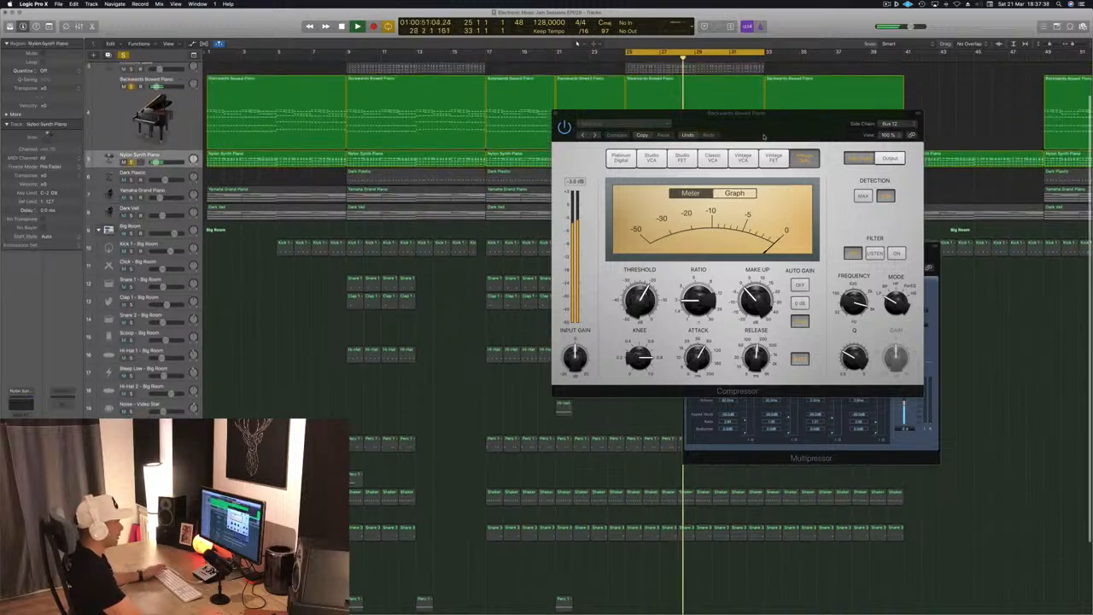
drag(783, 130, 746, 147)
click(519, 131)
key(space)
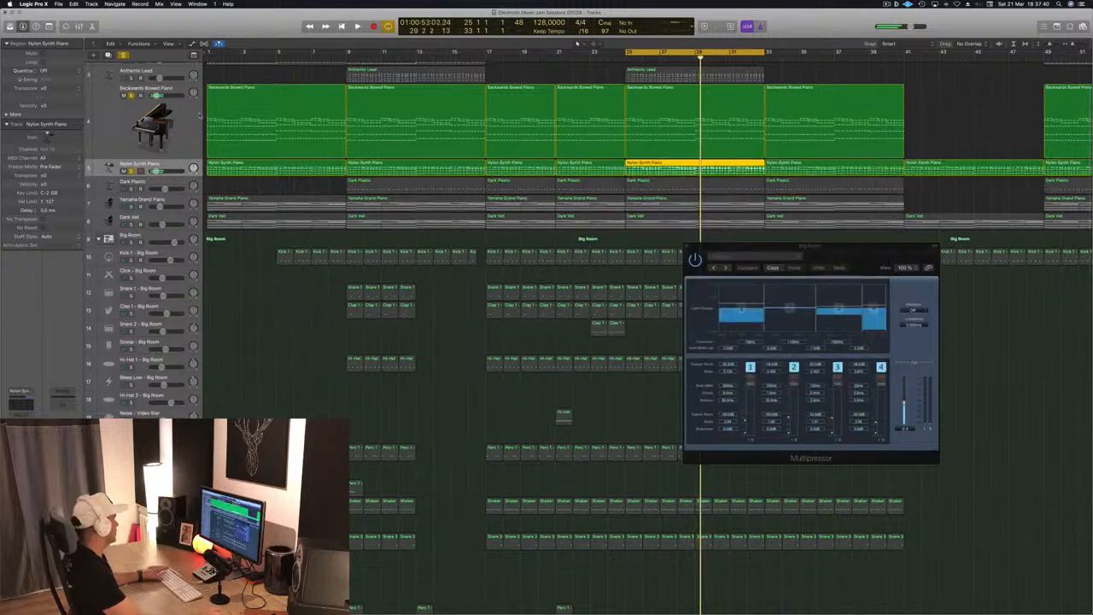
Insert a new compressor on the Backwards Bowed Piano track with Bus 12, Sidechain Trigger - Big Room, as its side chain.
click(161, 146)
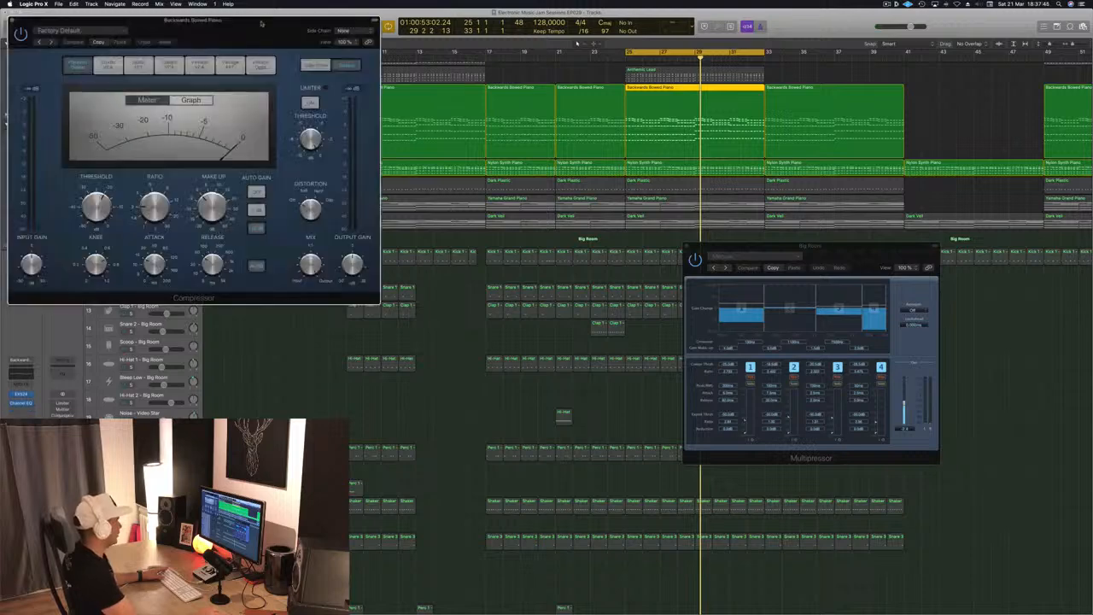
drag(335, 26, 676, 77)
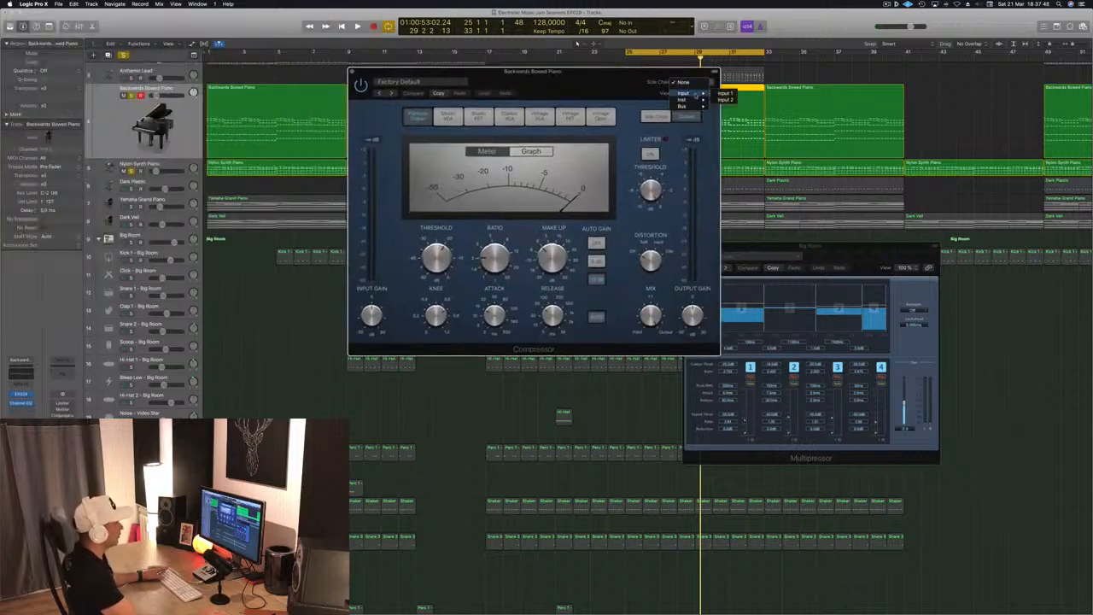
mouse_move(699, 106)
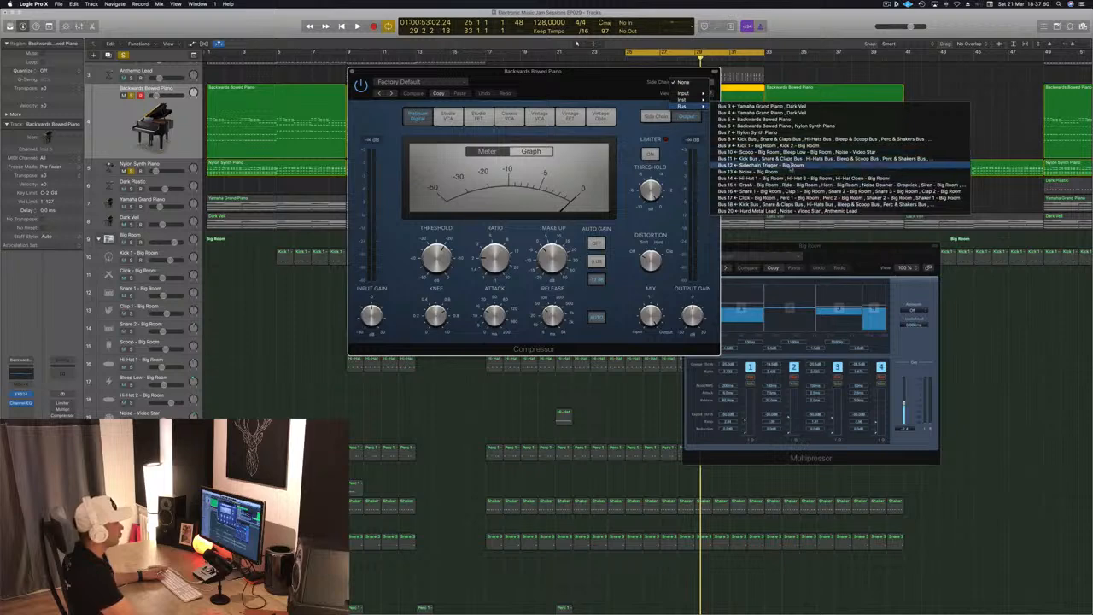
click(743, 171)
drag(589, 88, 809, 181)
Listen to the soloed tracks with the new compressor, then close its window and clear the region selection.
key(space)
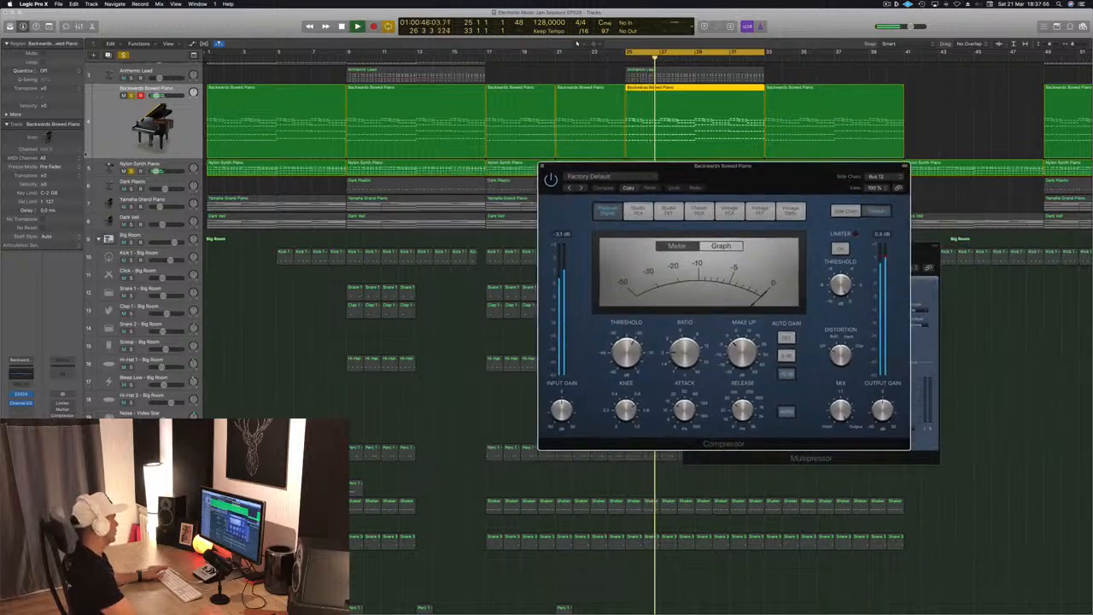
click(192, 141)
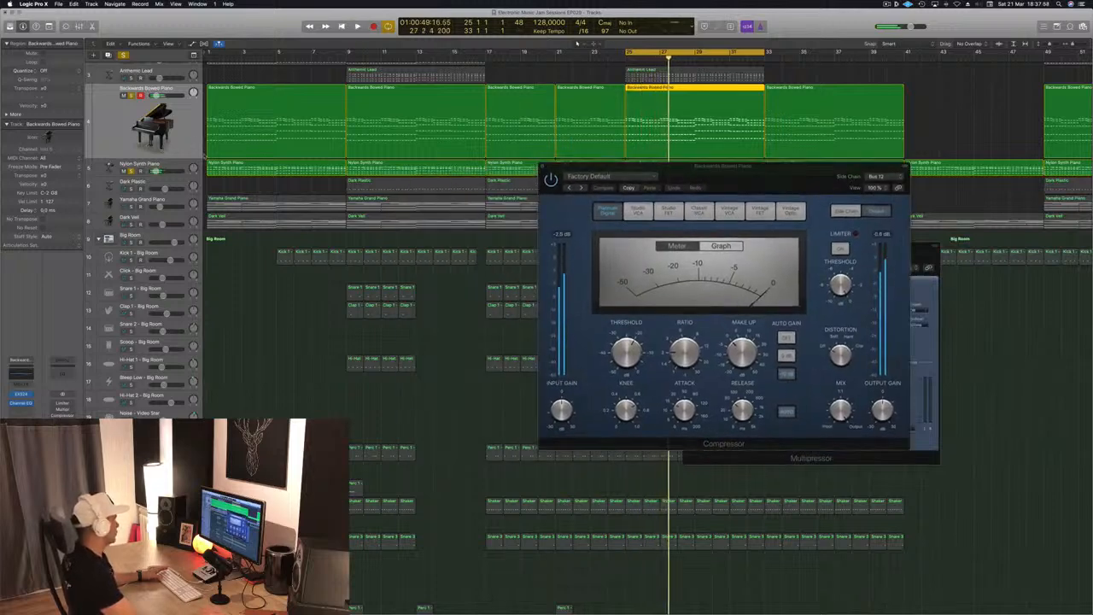
drag(616, 166, 592, 187)
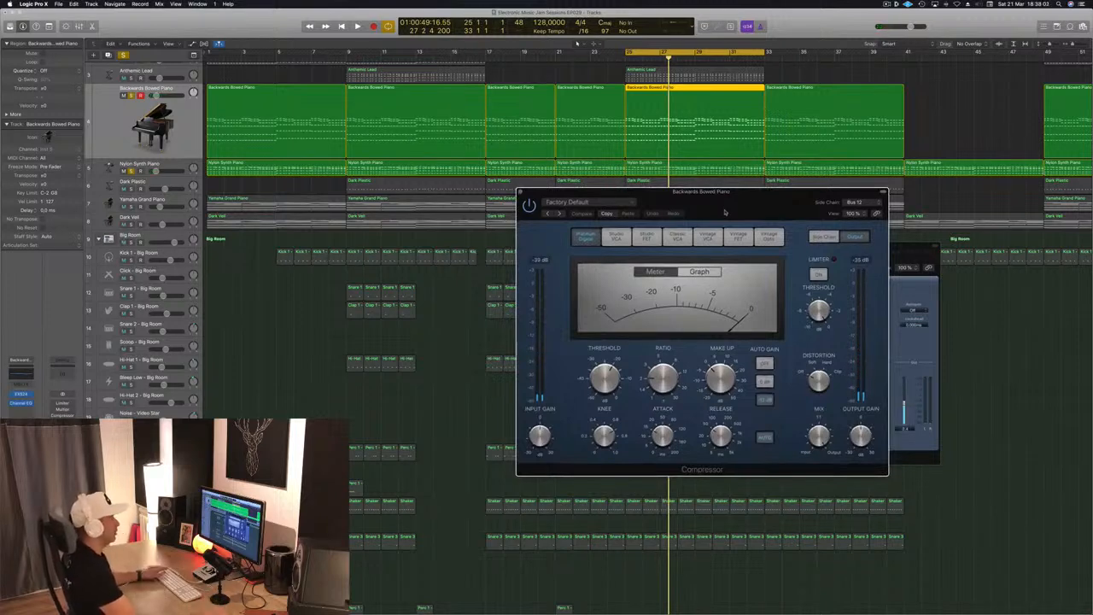
drag(726, 212, 688, 219)
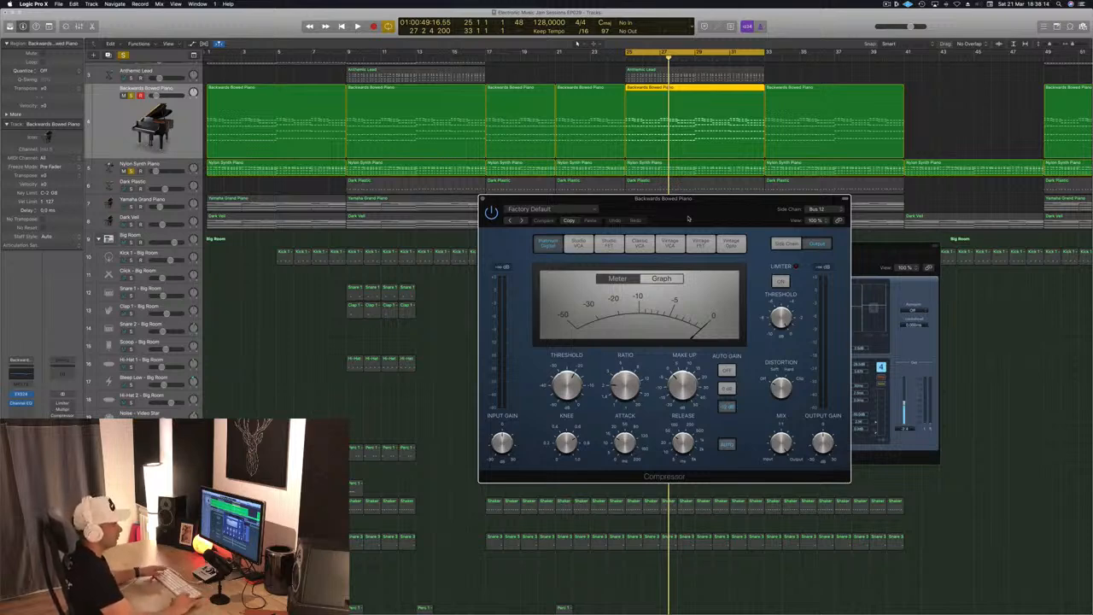
drag(696, 209, 599, 222)
click(393, 205)
click(266, 348)
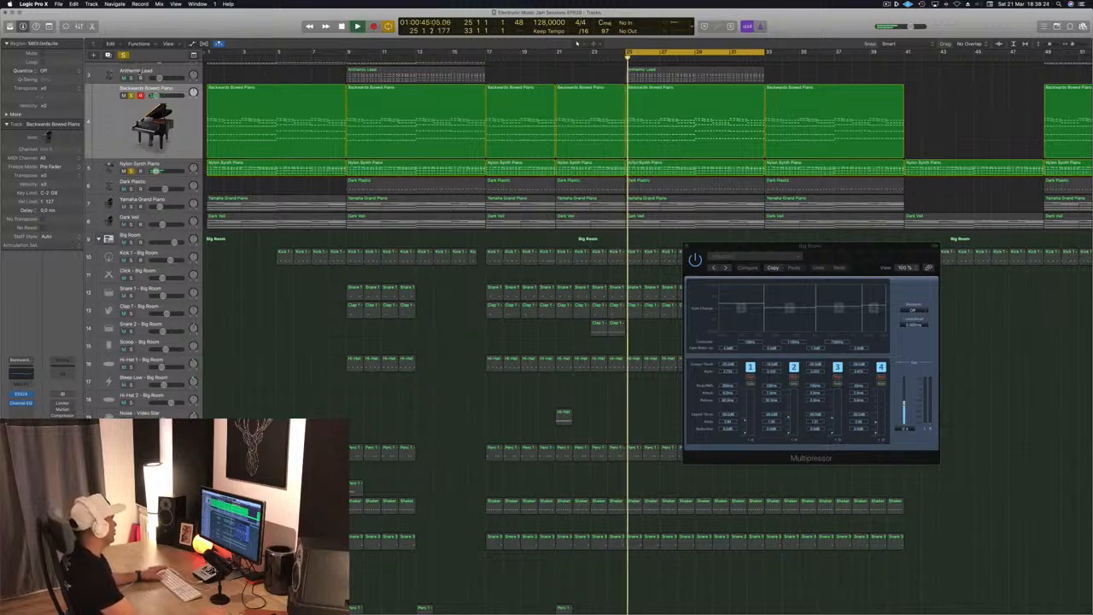
Solo the Big Room drum stack and the Dark Plastic track during playback, and select Dark Plastic.
click(130, 243)
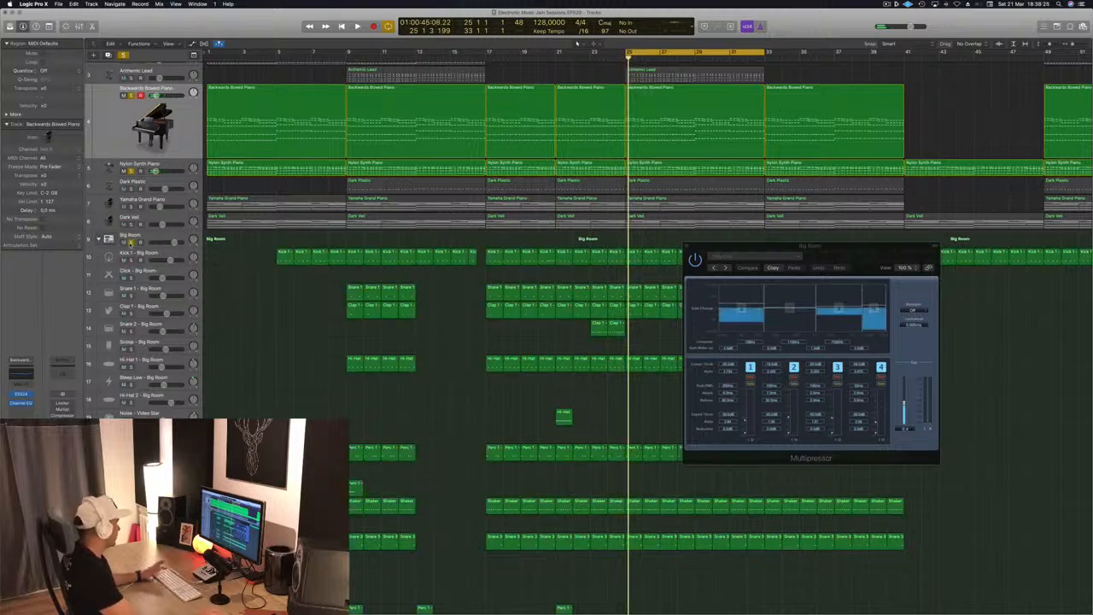
key(space)
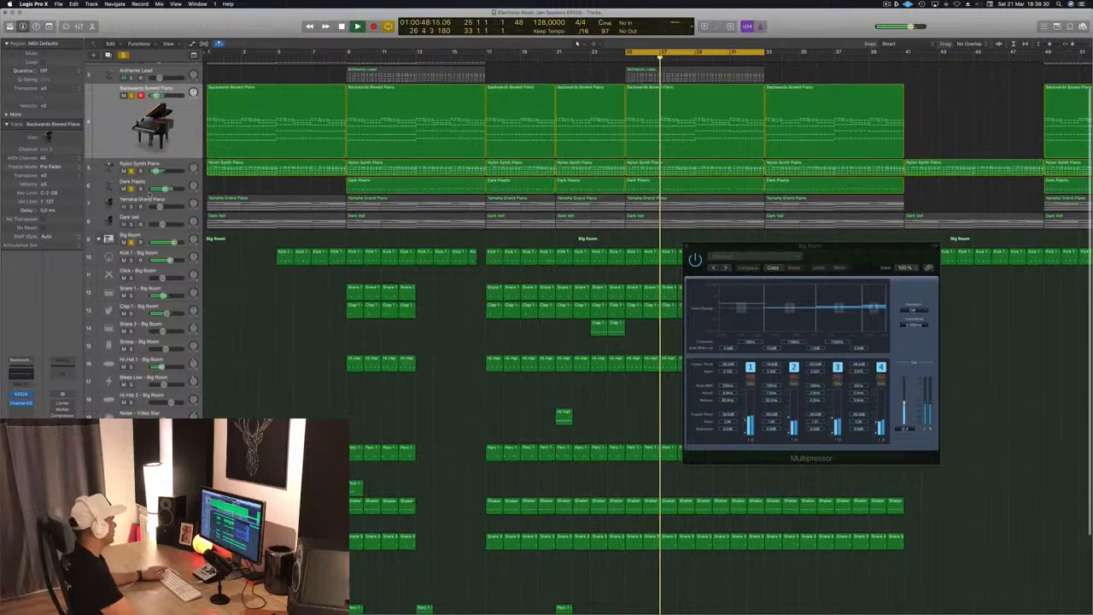
click(175, 183)
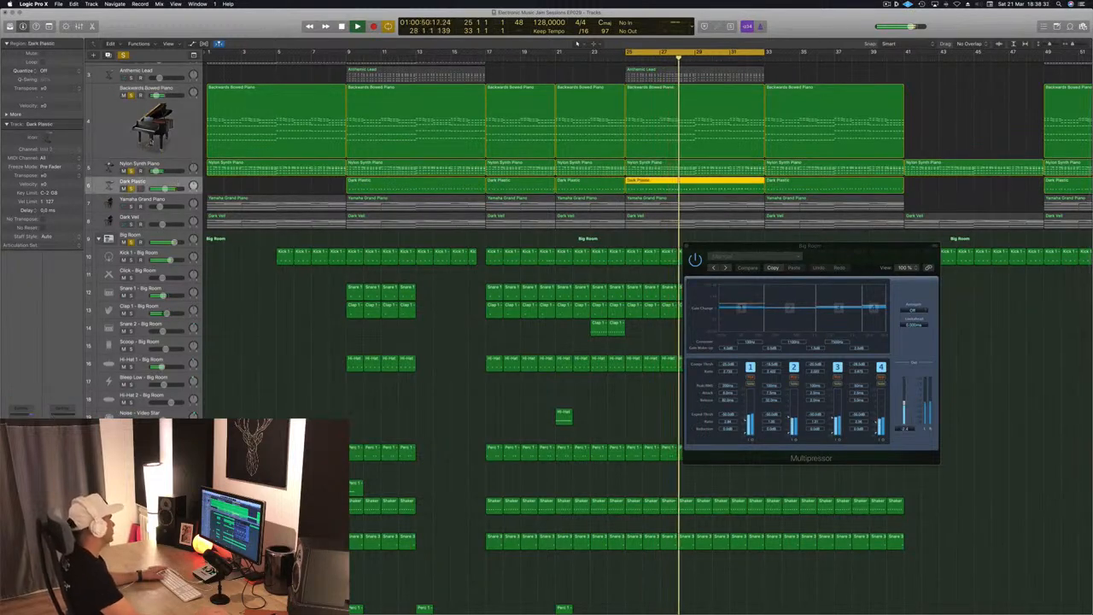
Mute the Backwards Bowed Piano track during playback and listen with the Nylon Synth Piano track selected.
click(124, 95)
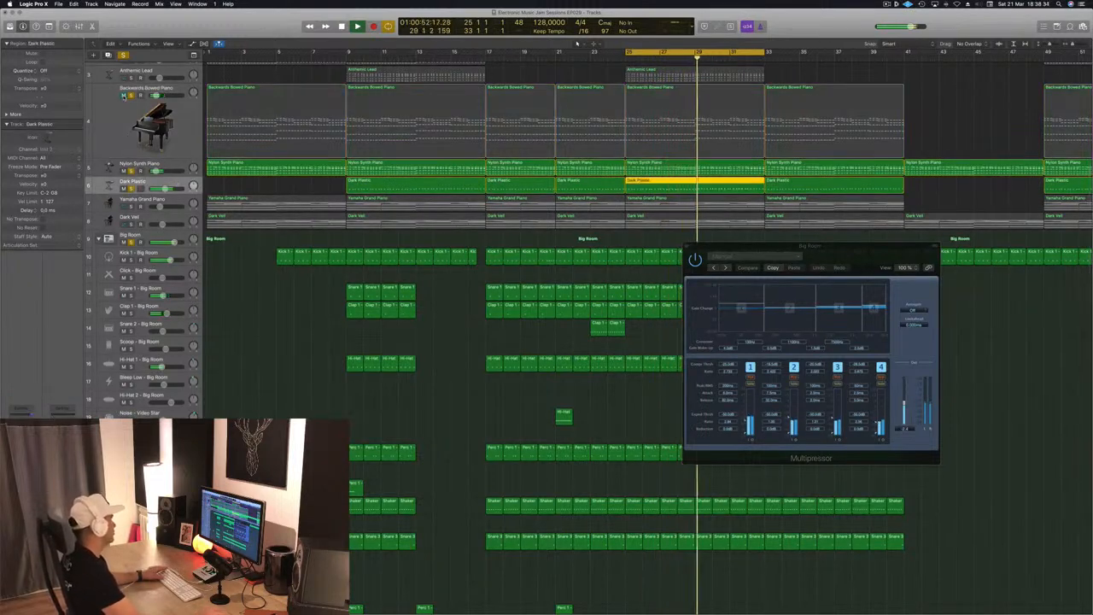
key(Up)
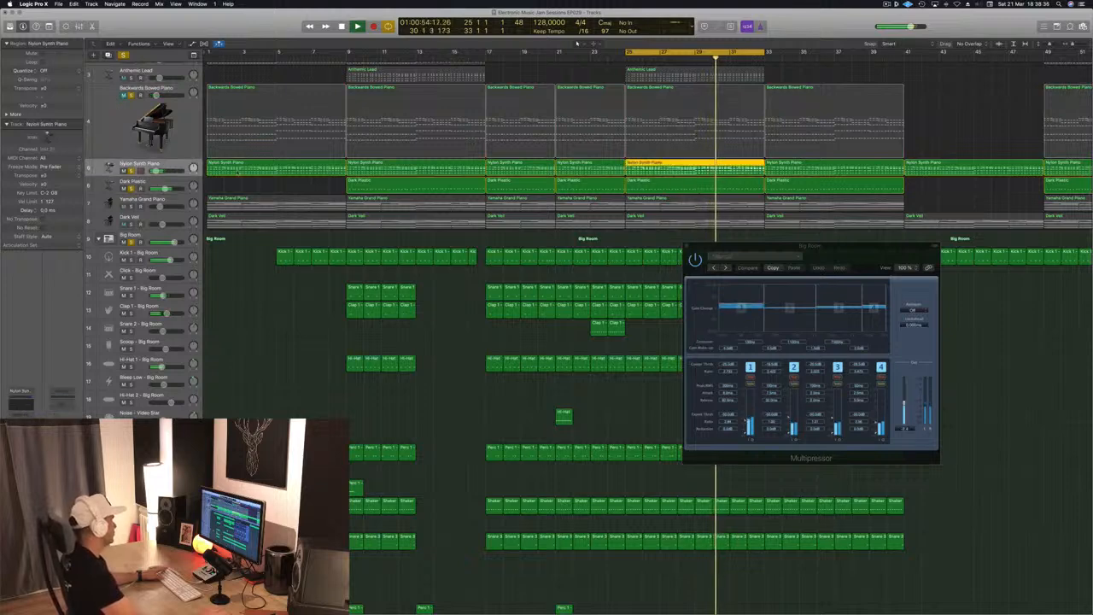
scroll(239, 103, up, 3)
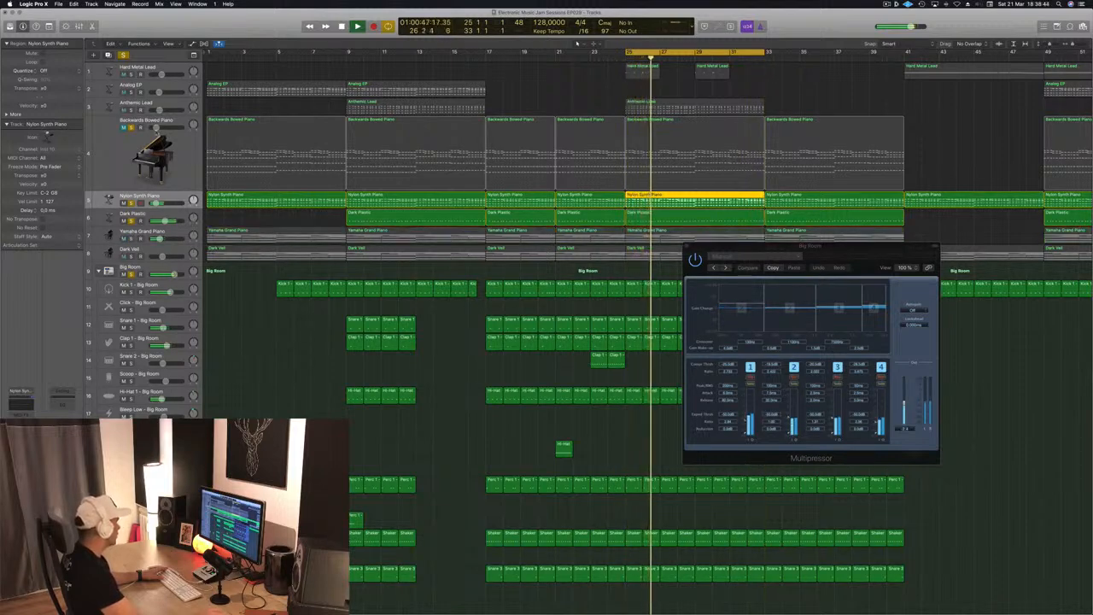
Solo the Analog EP track and try its second region at bar 25, then undo the region change.
click(170, 84)
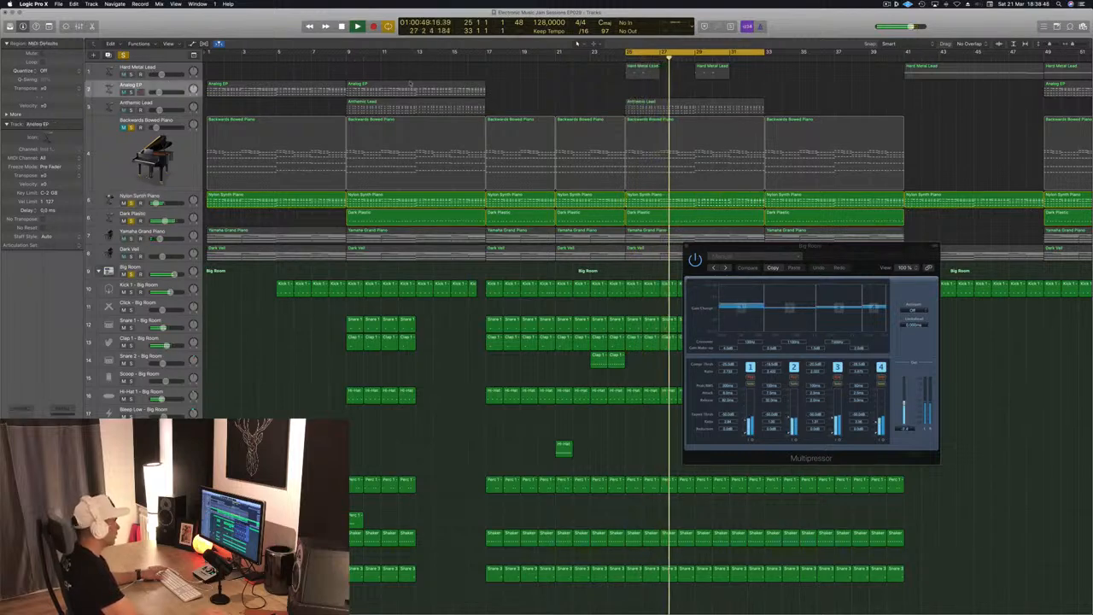
drag(389, 84, 676, 91)
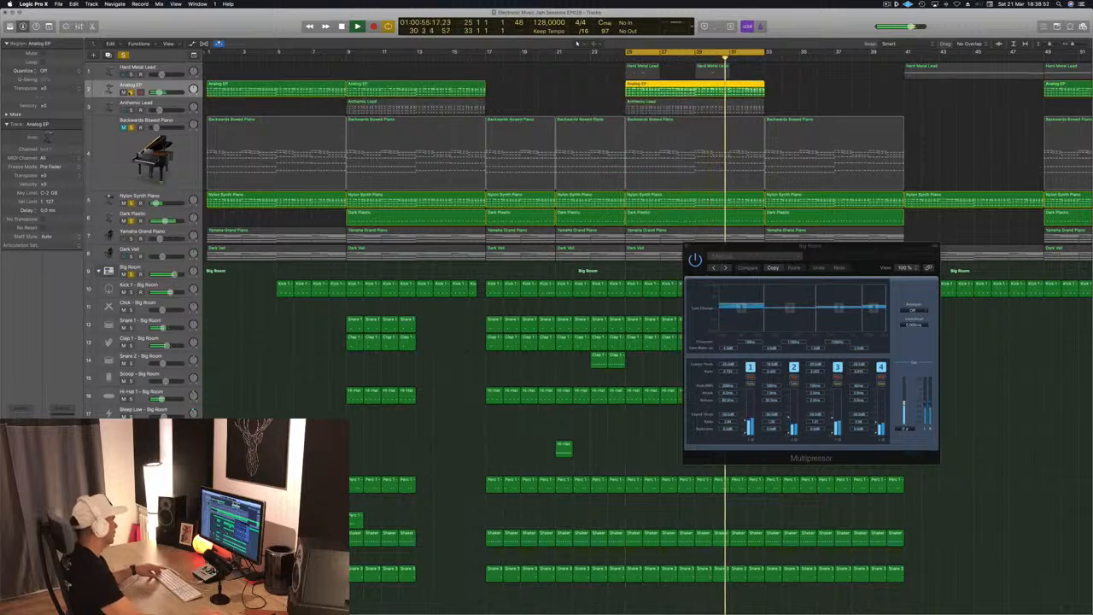
key(super+z)
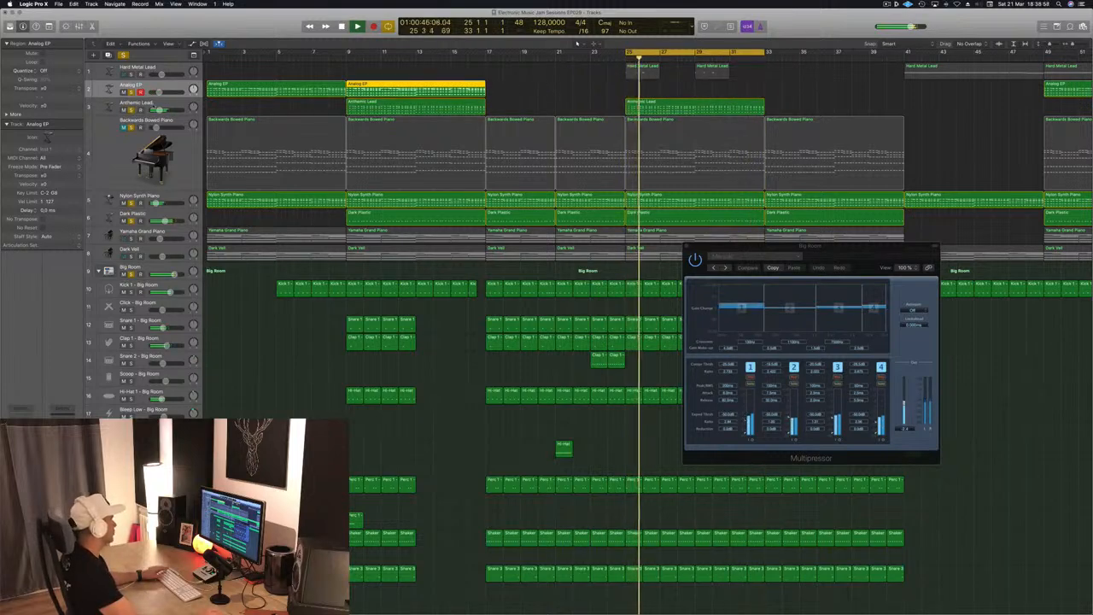
Unmute the Backwards Bowed Piano track and select it.
click(100, 109)
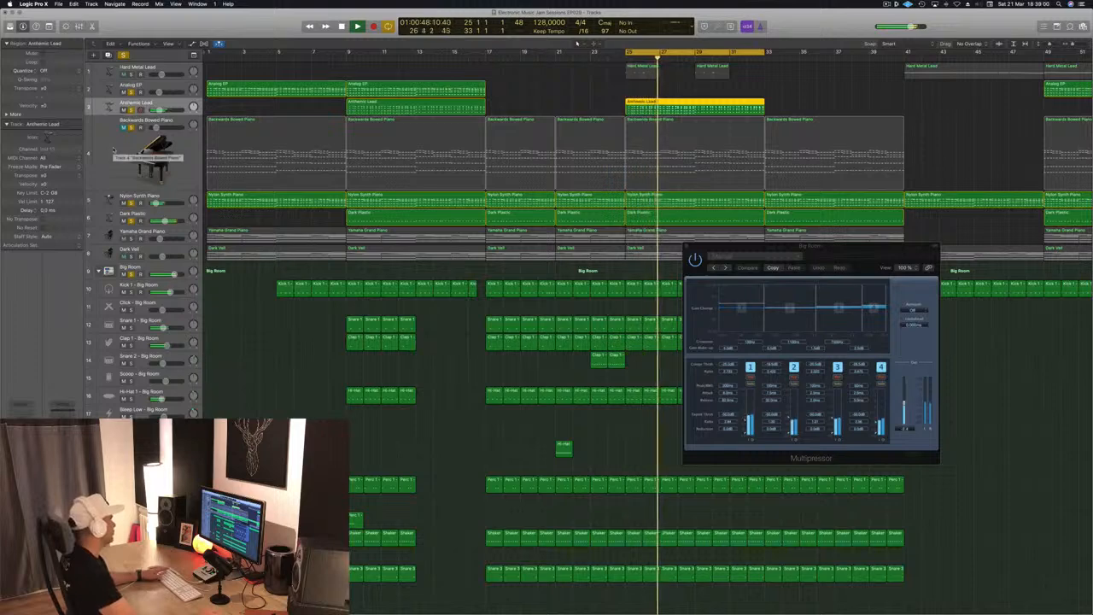
click(123, 127)
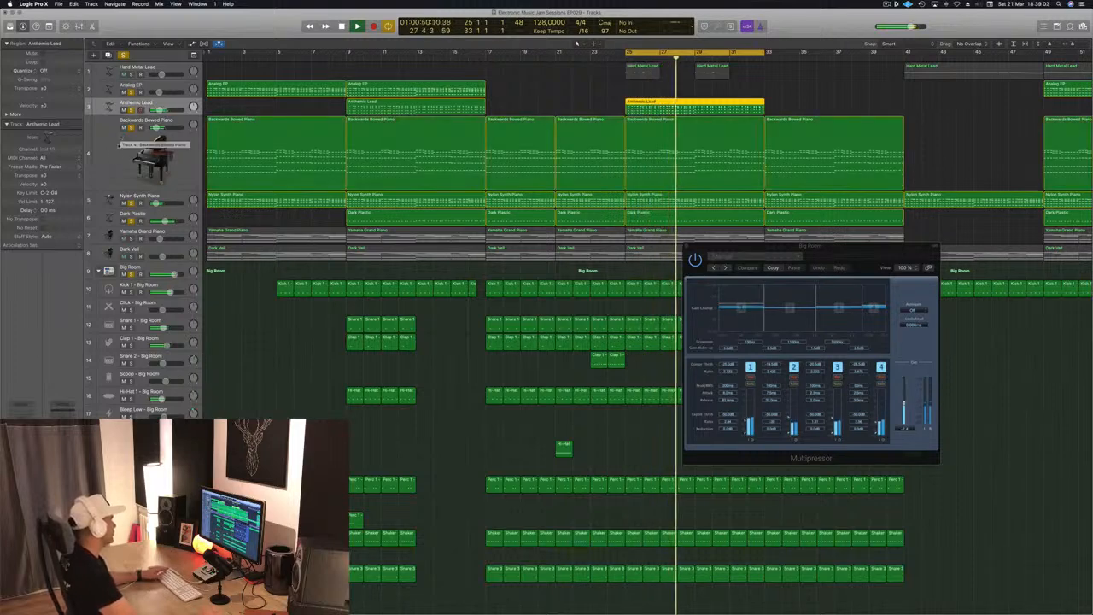
click(119, 158)
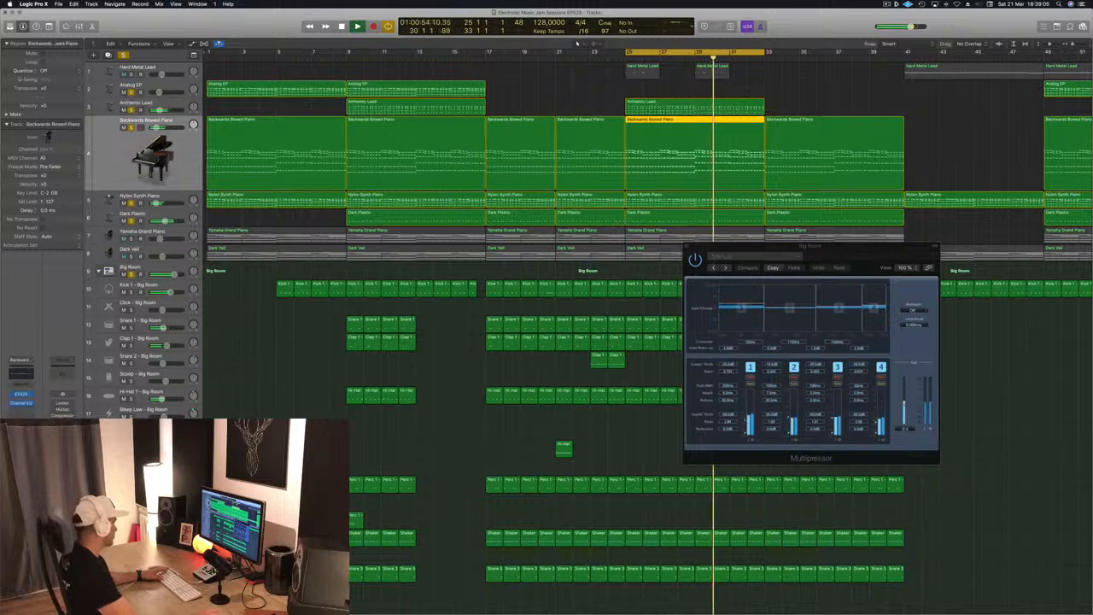
Review the Backwards Bowed Piano compressor during playback, then close it and the Big Room Multipressor window.
click(22, 409)
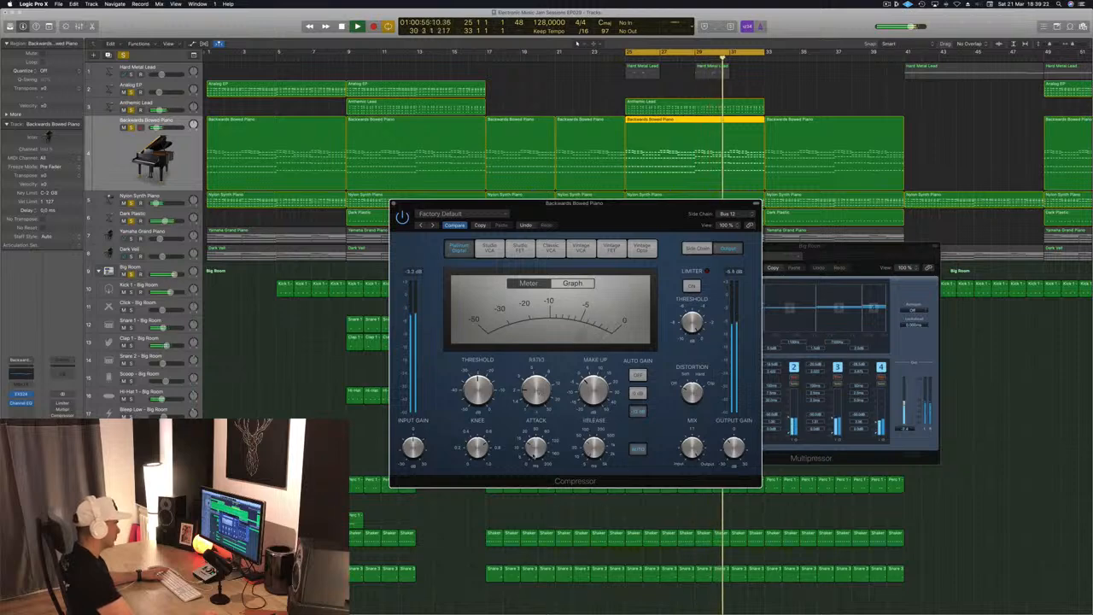
mouse_move(645, 211)
mouse_down()
mouse_move(664, 206)
mouse_move(625, 210)
mouse_up()
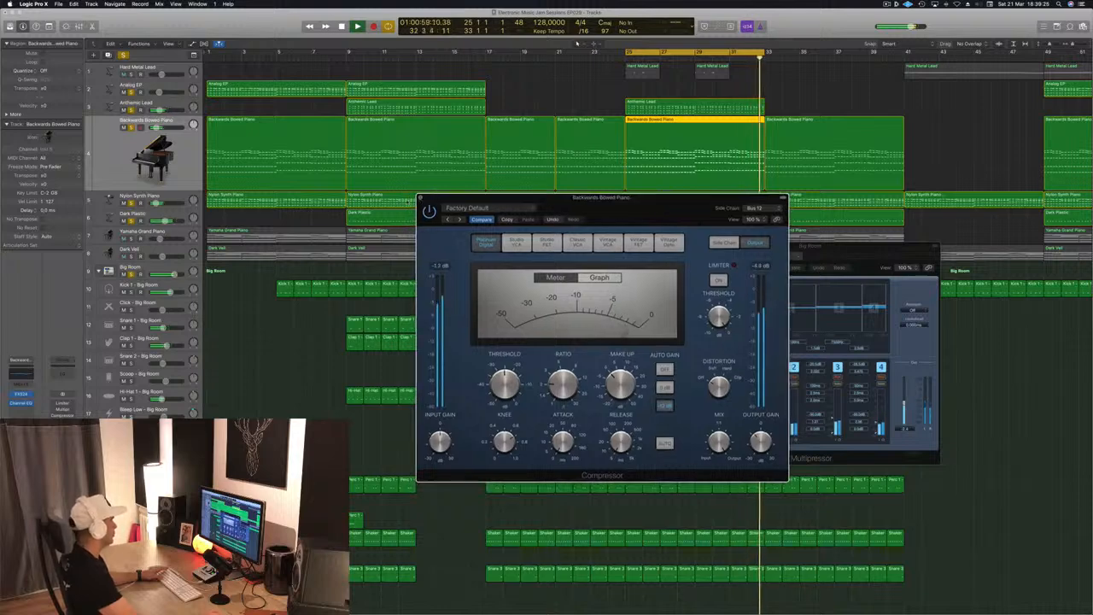
click(420, 199)
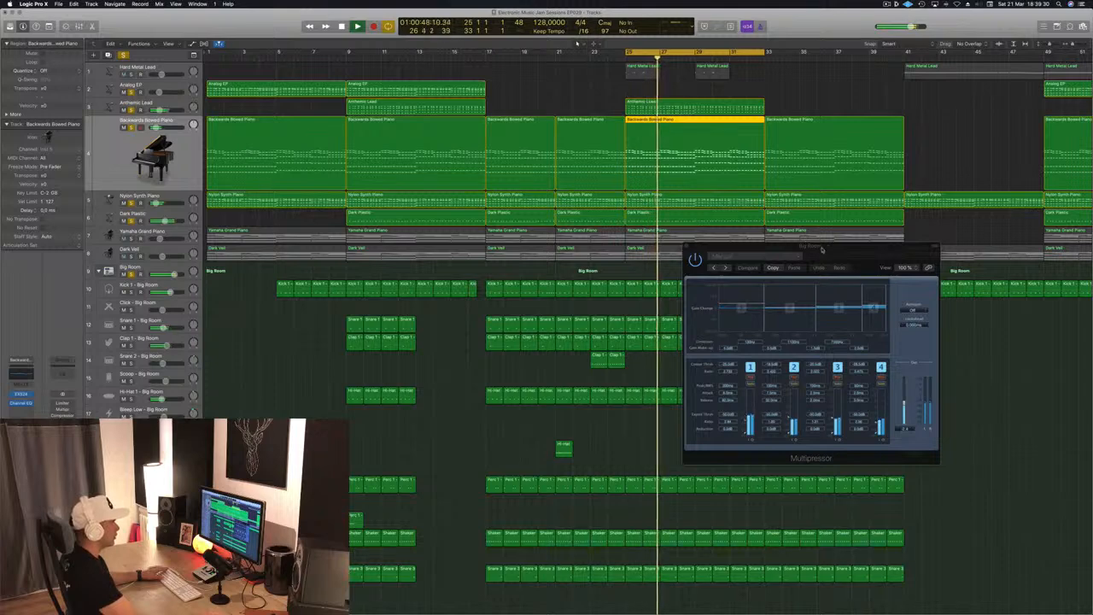
drag(828, 247, 750, 248)
click(610, 250)
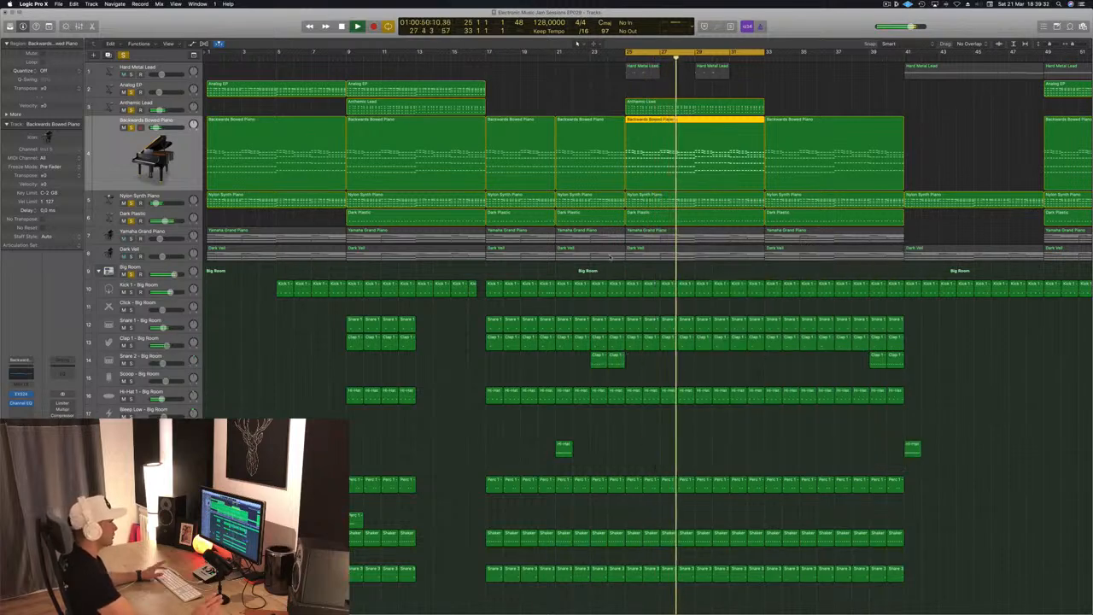
key(space)
Clear all solos, solo only the Anthemic Lead track and restart playback of the cycle range.
click(167, 104)
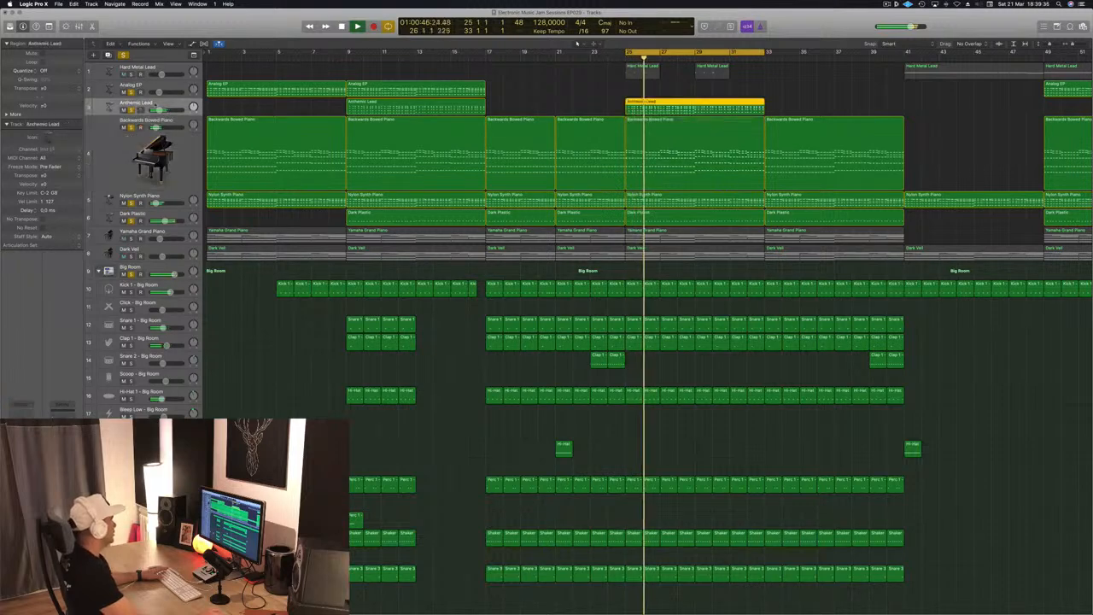
click(123, 55)
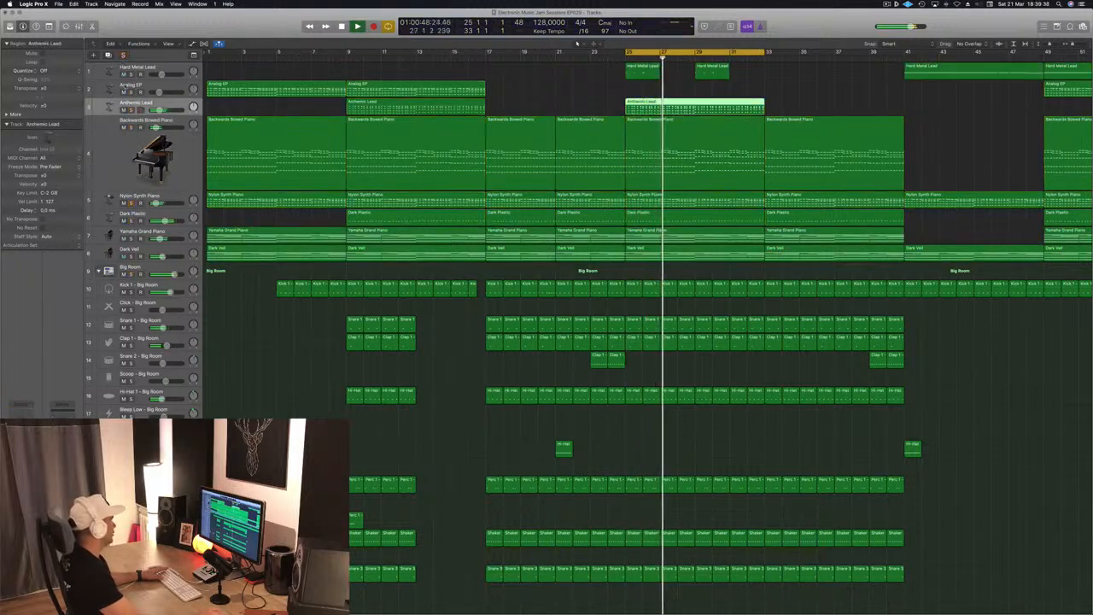
click(131, 92)
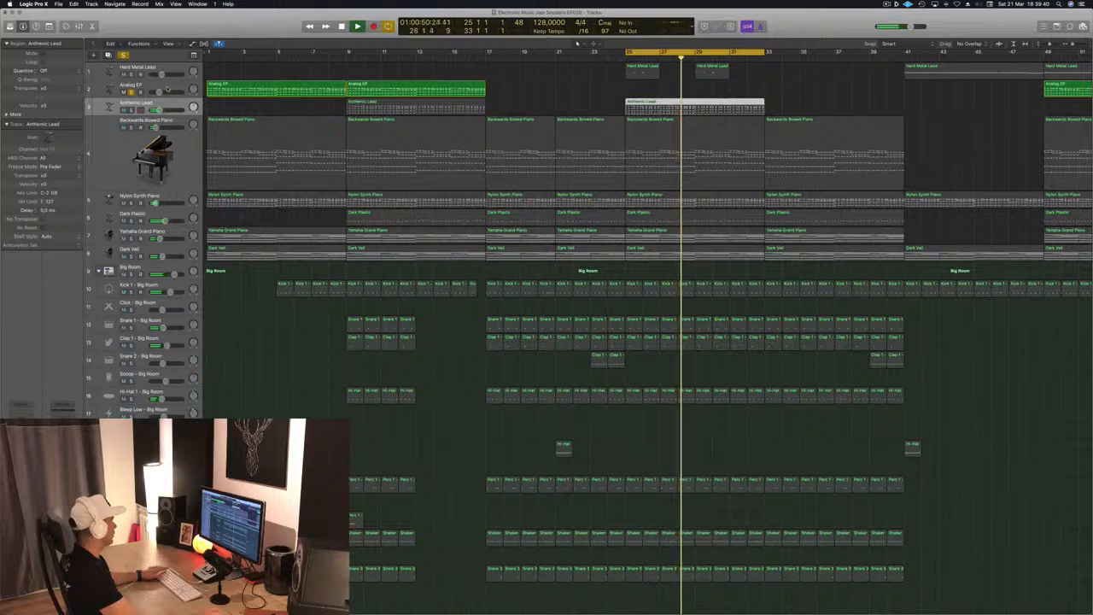
click(131, 91)
click(130, 110)
key(space)
key(space)
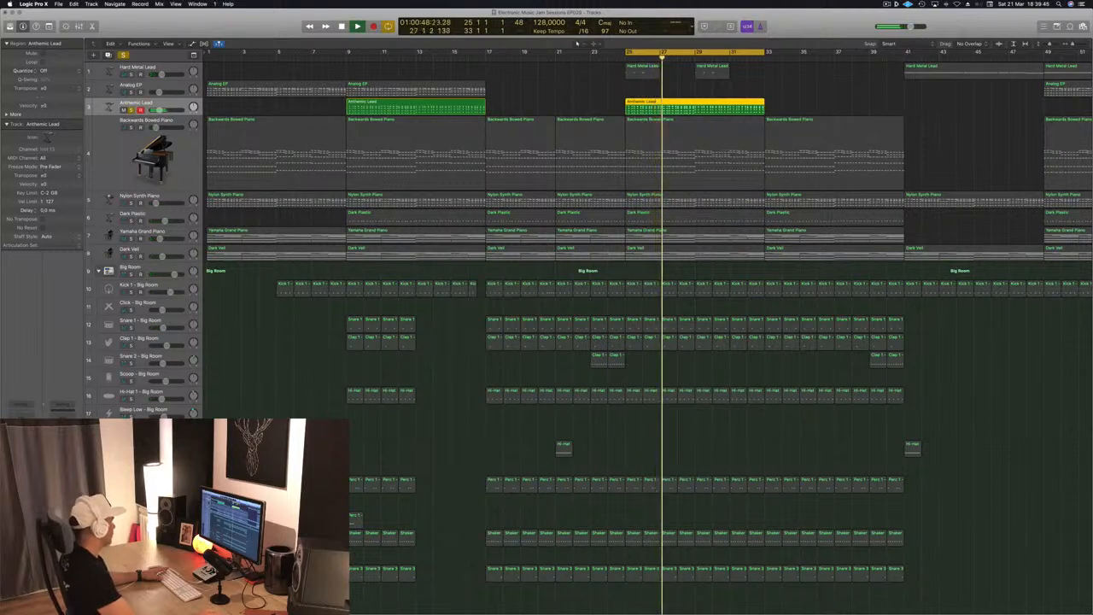
Bring up a compressor on the Anthemic Lead track, set a 2.1:1 ratio and 0.0 ms attack, and adjust its release.
key(v)
drag(358, 60, 490, 102)
drag(449, 338, 447, 376)
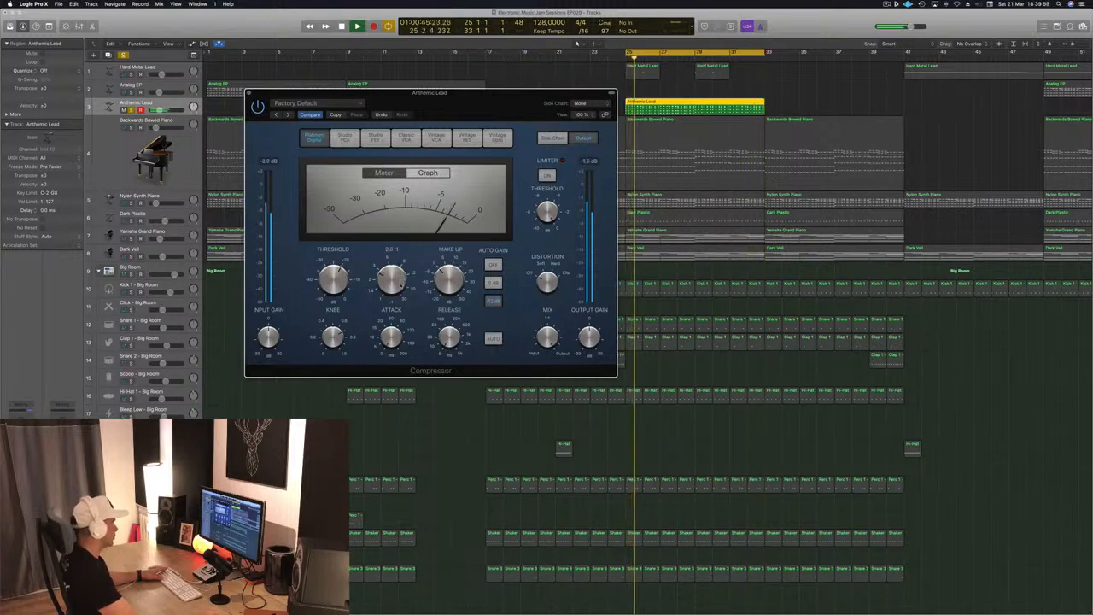
drag(402, 289, 402, 257)
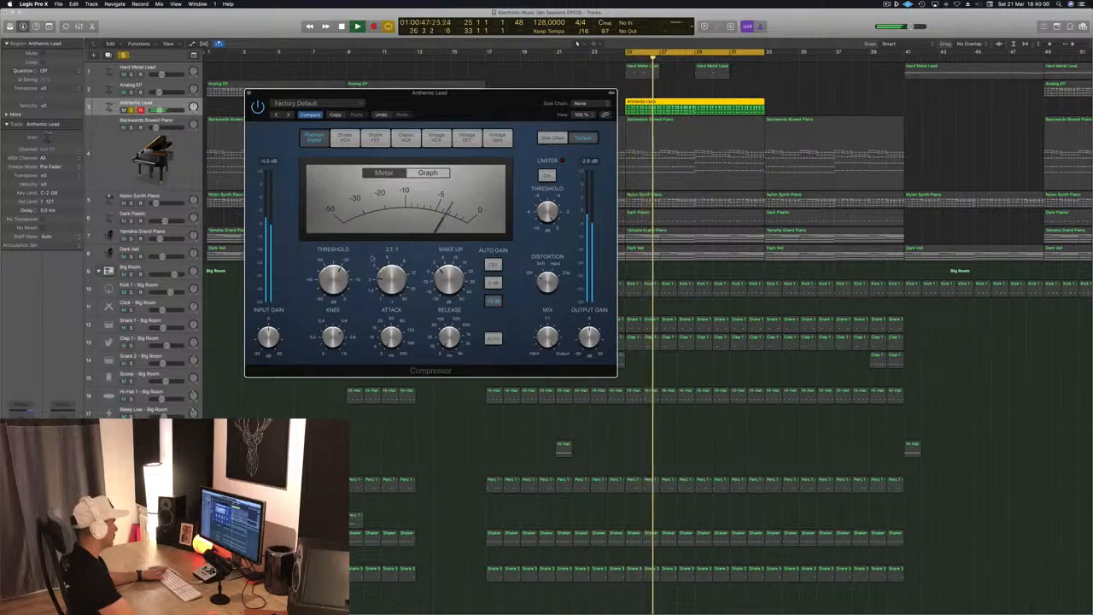
drag(451, 348, 454, 432)
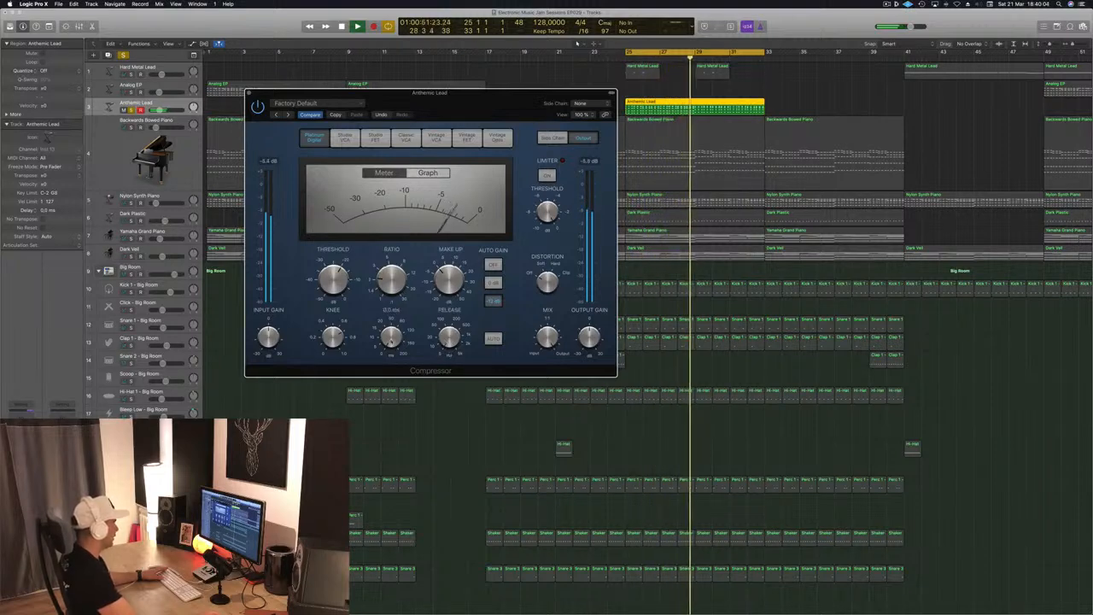
Try a higher ratio in the Anthemic Lead compressor, turn off its Auto Gain and move its window clear of the tracks.
drag(505, 107, 548, 101)
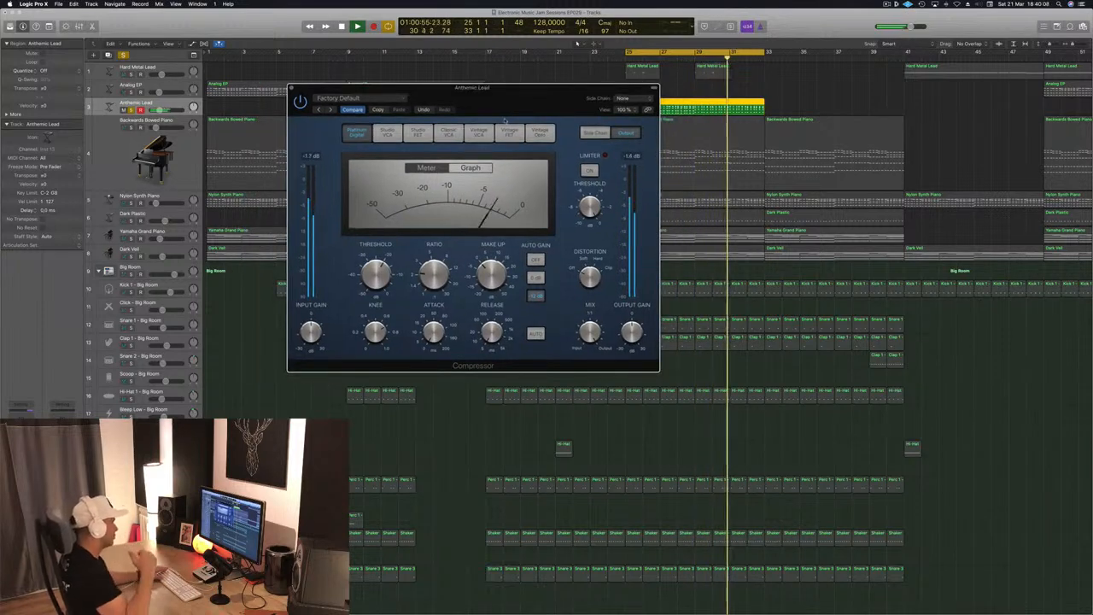
drag(435, 272, 445, 206)
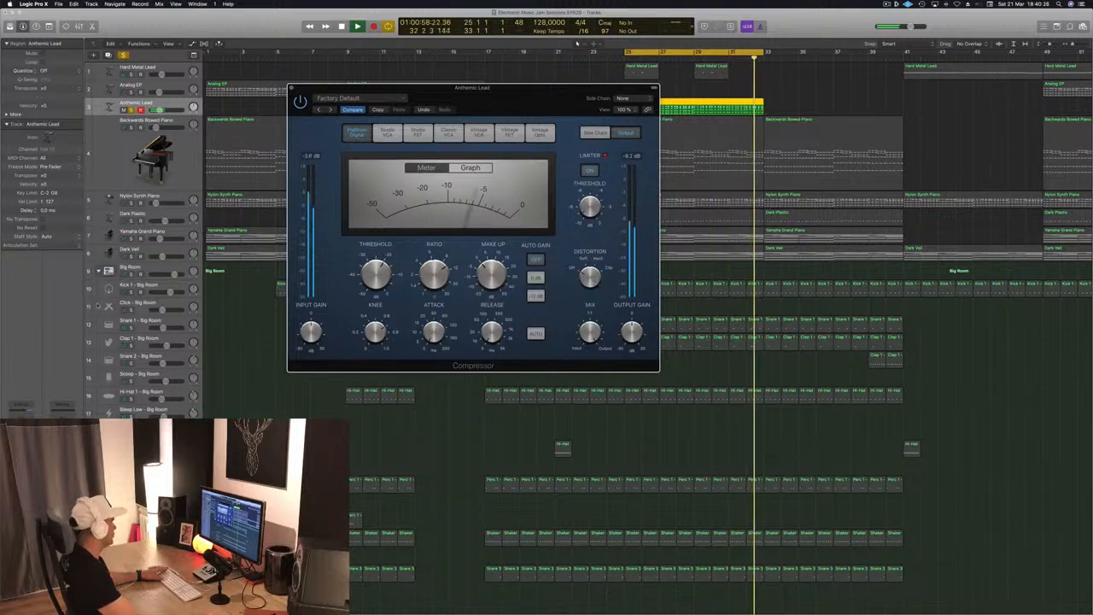
drag(535, 108, 718, 251)
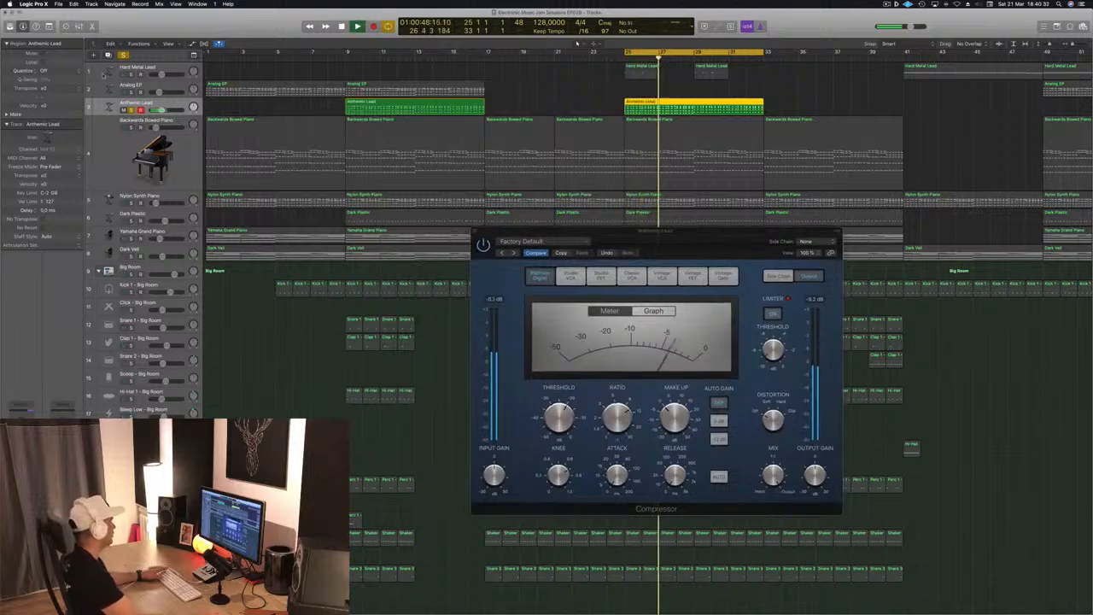
Clear the track solo, open the Anthemic Lead's Alchemy synth and replay the cycle range from bar 25.
key(super+a)
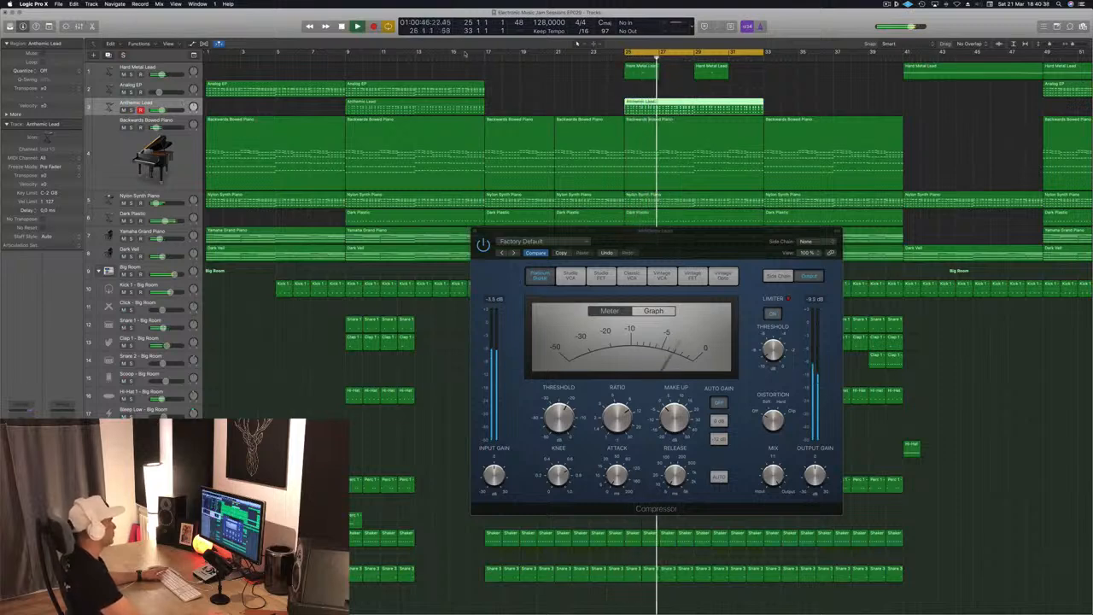
drag(239, 19, 894, 240)
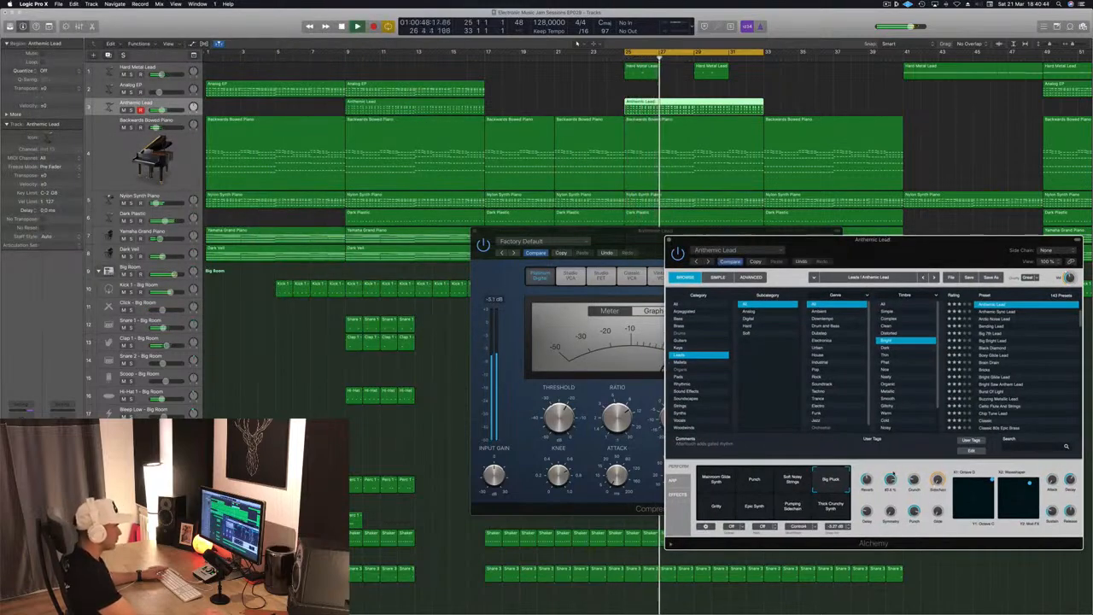
key(space)
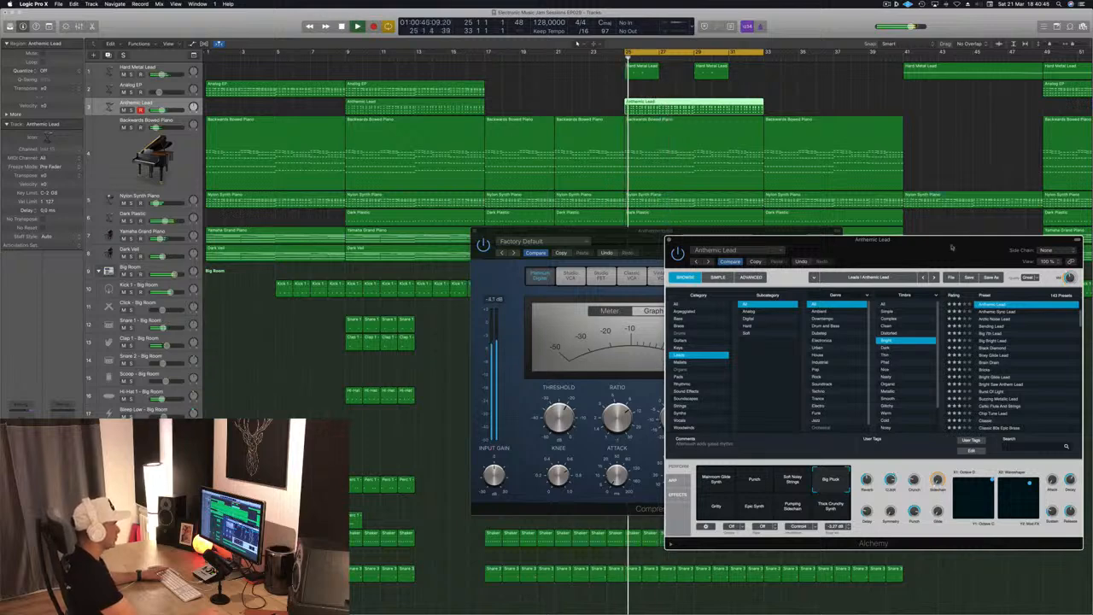
drag(854, 240, 693, 235)
key(space)
key(space)
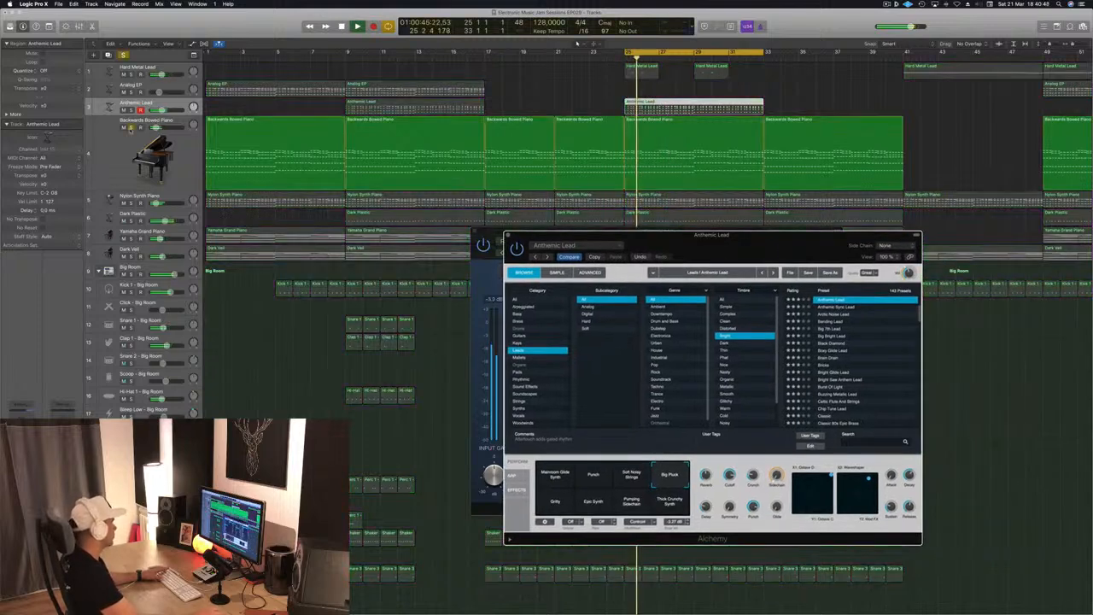
Solo the Anthemic Lead and adjust Alchemy's Decay while replaying the cycle range, then clear the solo.
key(ctrl+s)
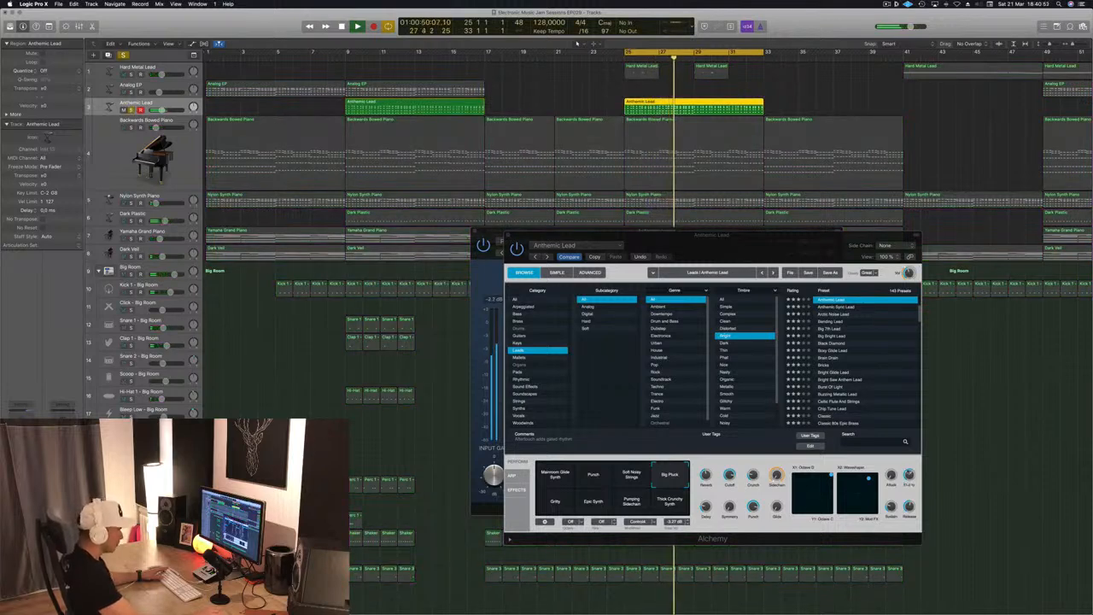
click(909, 493)
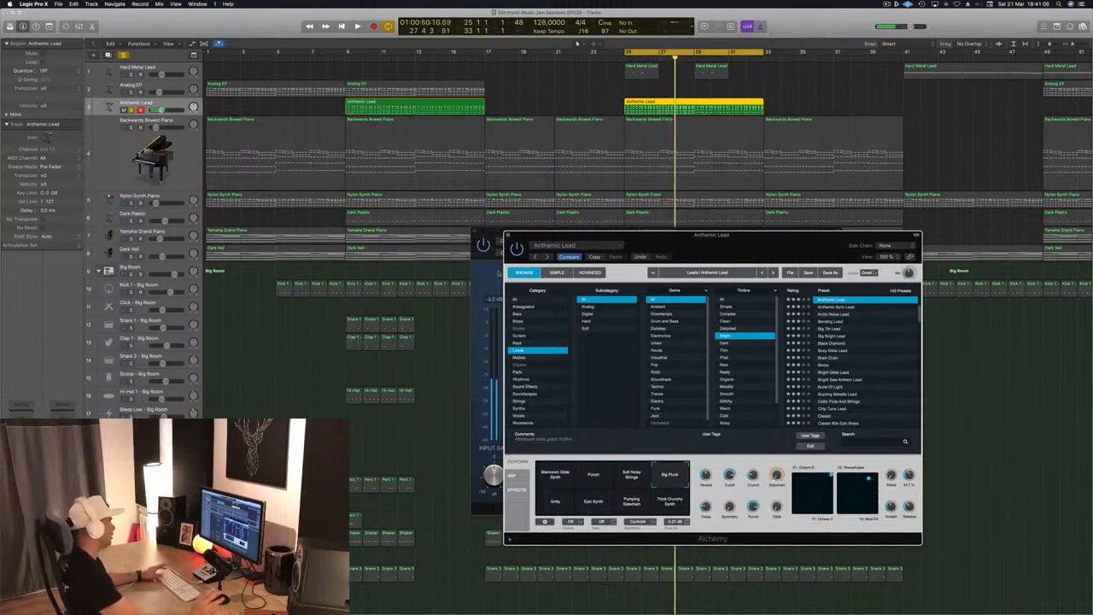
key(space)
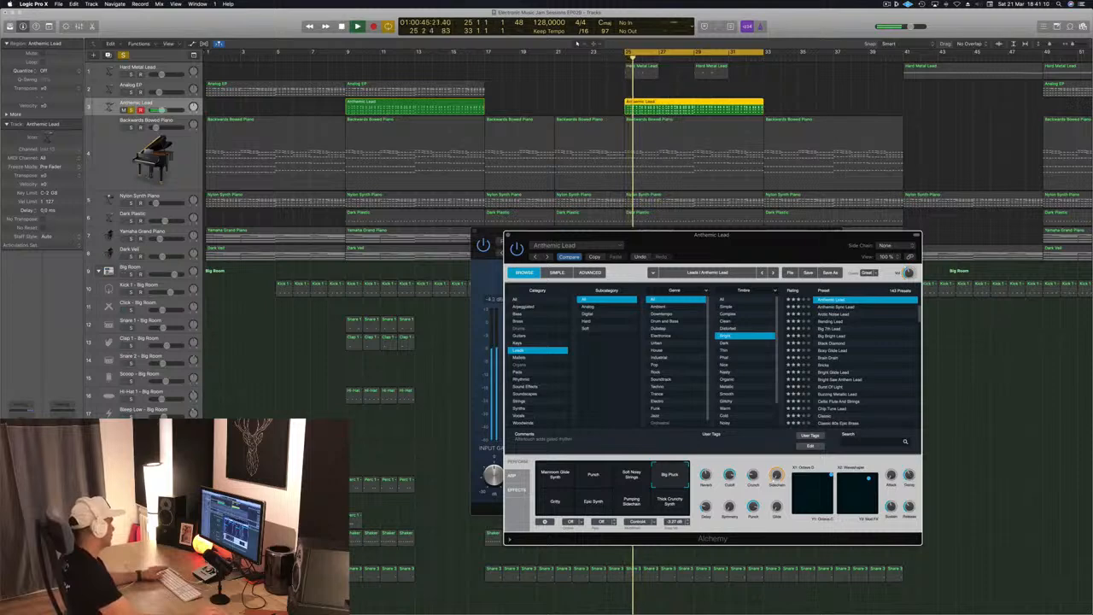
key(ctrl+s)
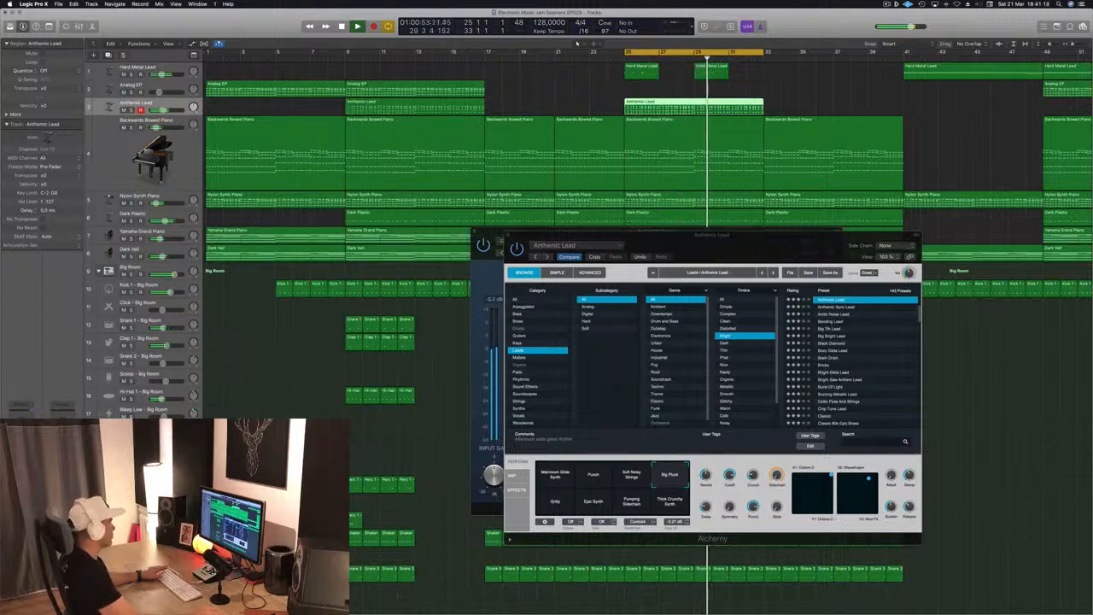
Solo the Anthemic Lead during cycle playback and set the side chain input of its Alchemy synth to Bus 12.
drag(752, 242, 656, 238)
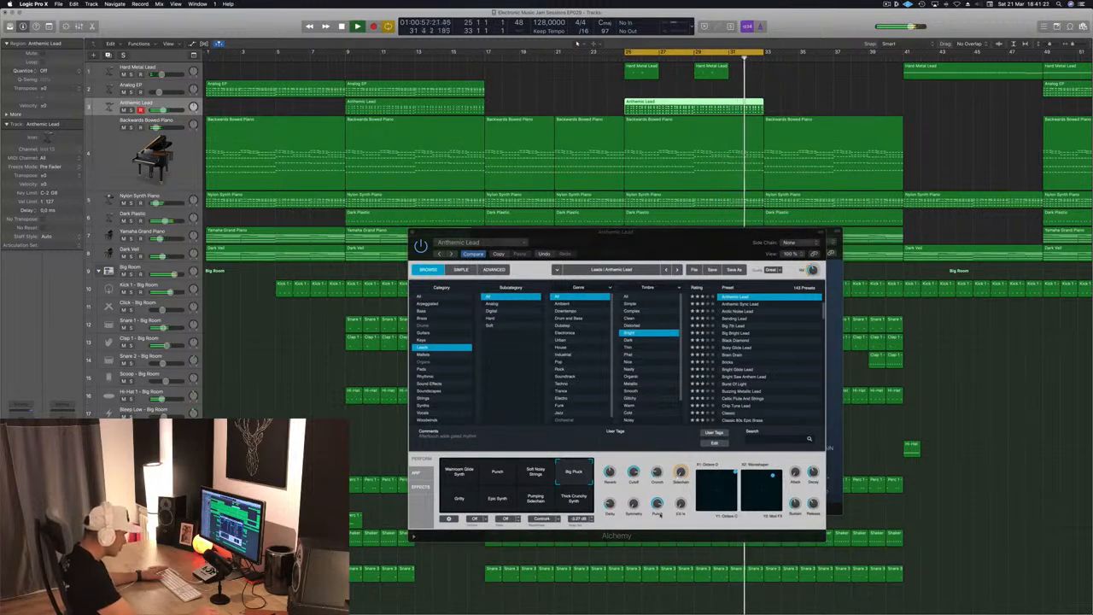
click(638, 454)
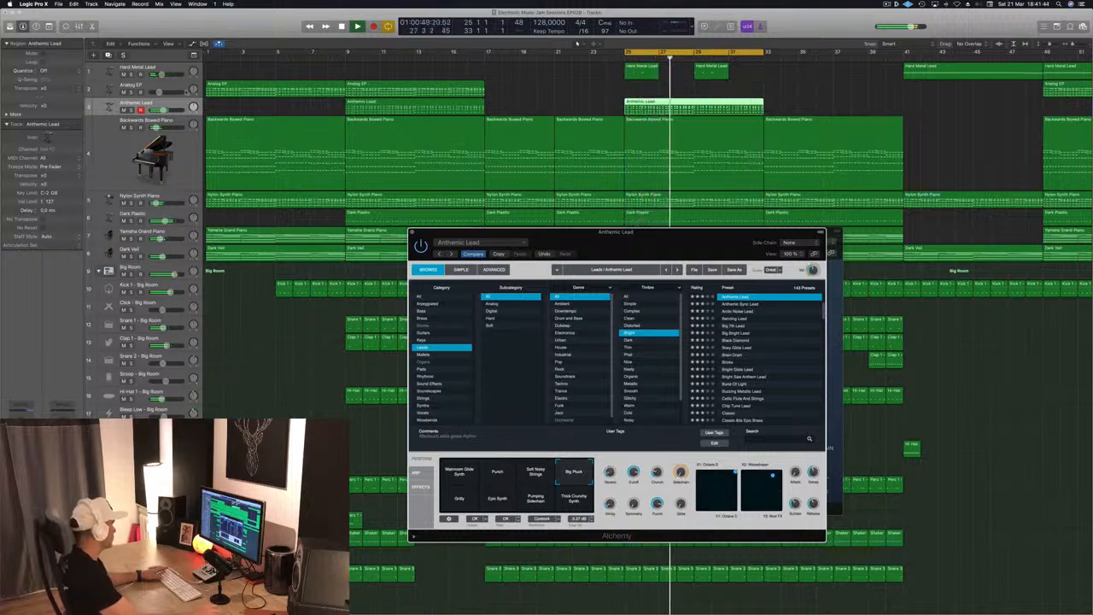
key(s)
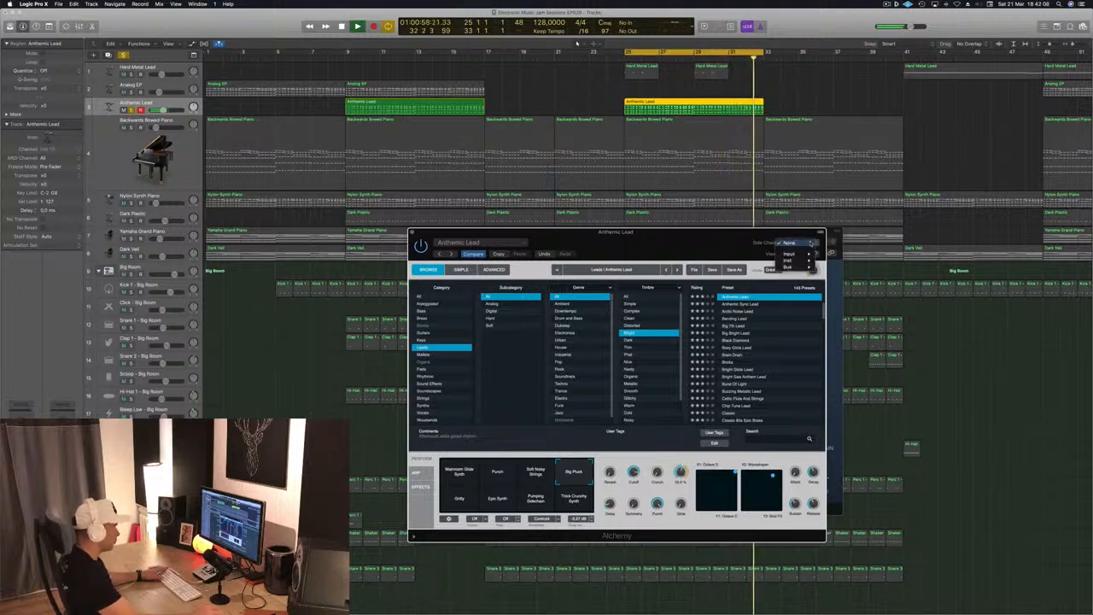
click(810, 243)
mouse_move(809, 261)
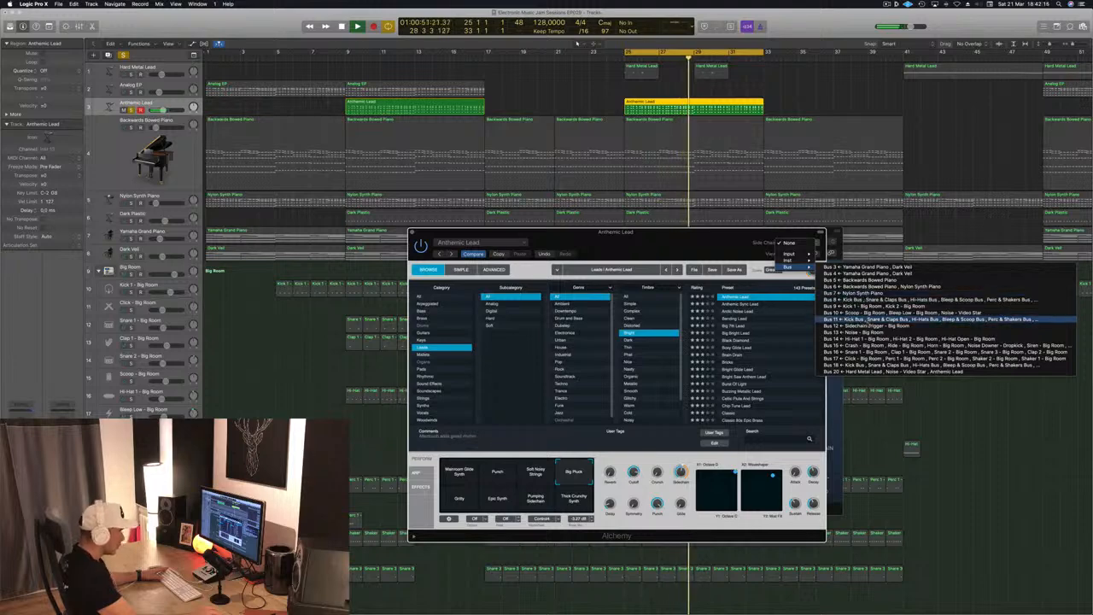
click(862, 326)
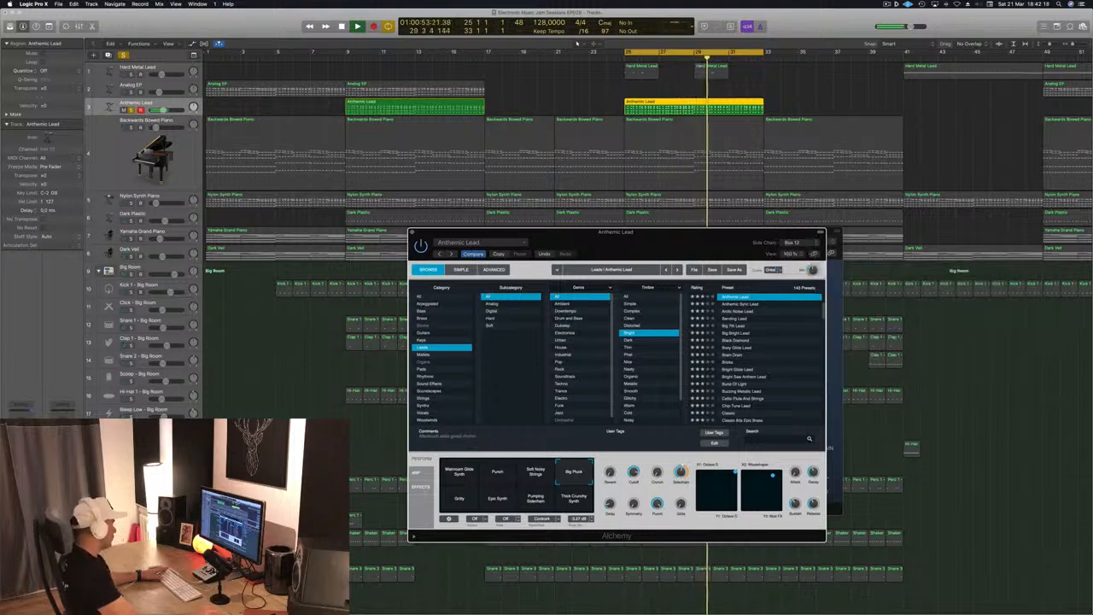
Add the sidechain trigger kick track to the solo and shift the Alchemy window to reveal the compressor behind it.
scroll(577, 42, down, 5)
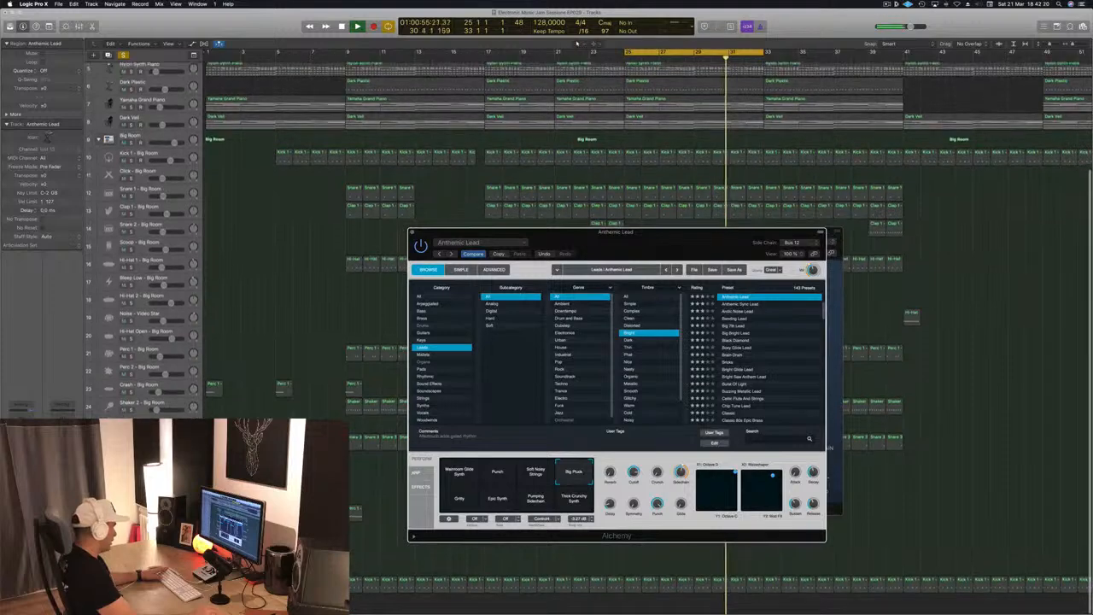
click(130, 589)
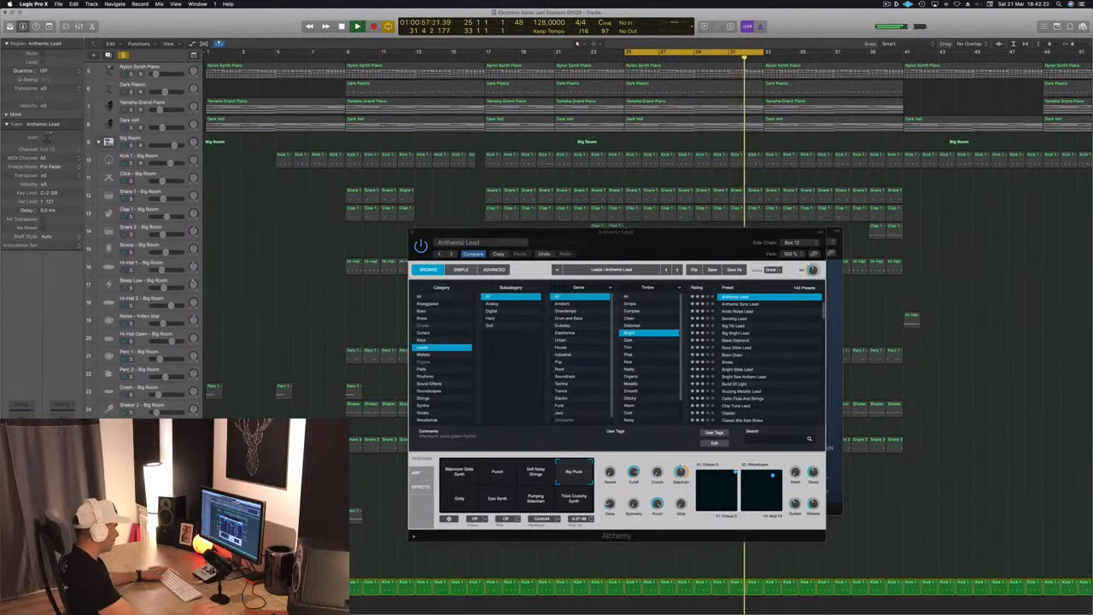
drag(704, 231, 679, 240)
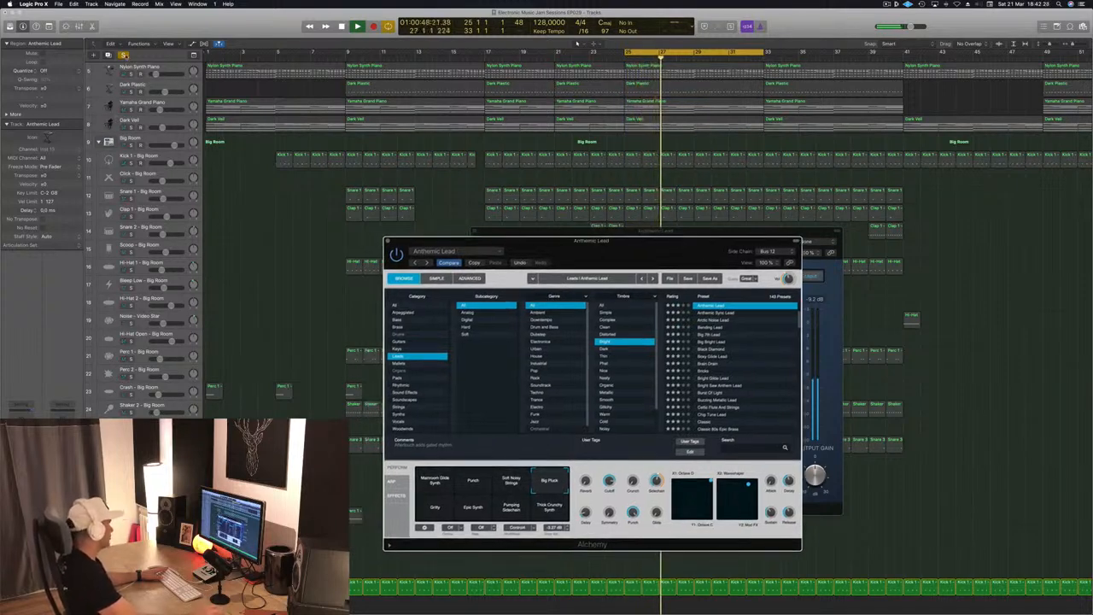
Clear all track solos and close the Anthemic Lead's Alchemy and compressor windows.
click(124, 56)
drag(634, 242, 599, 260)
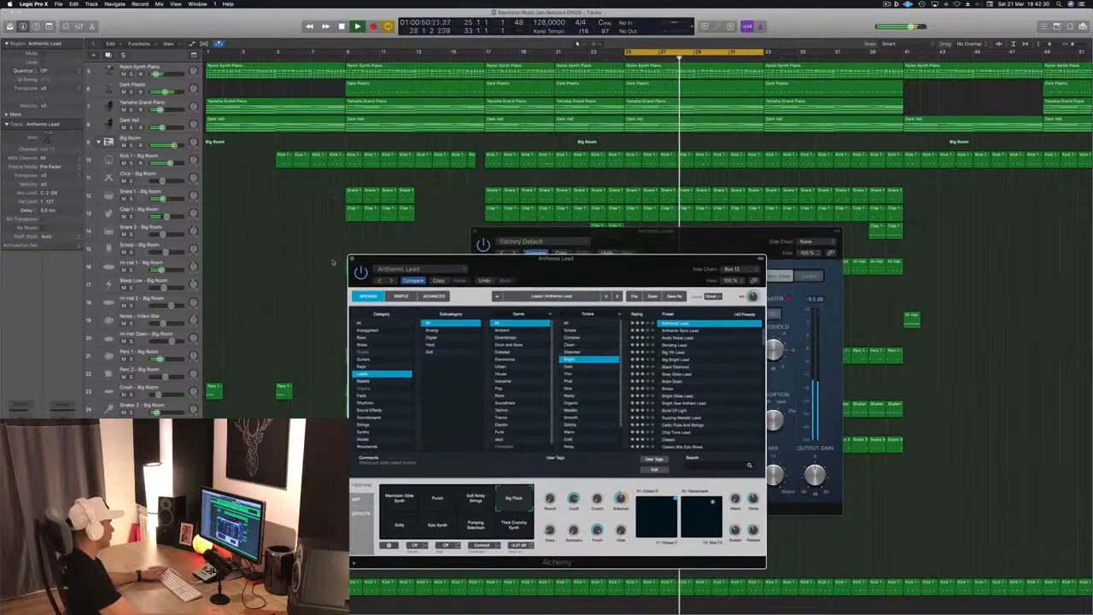
click(351, 259)
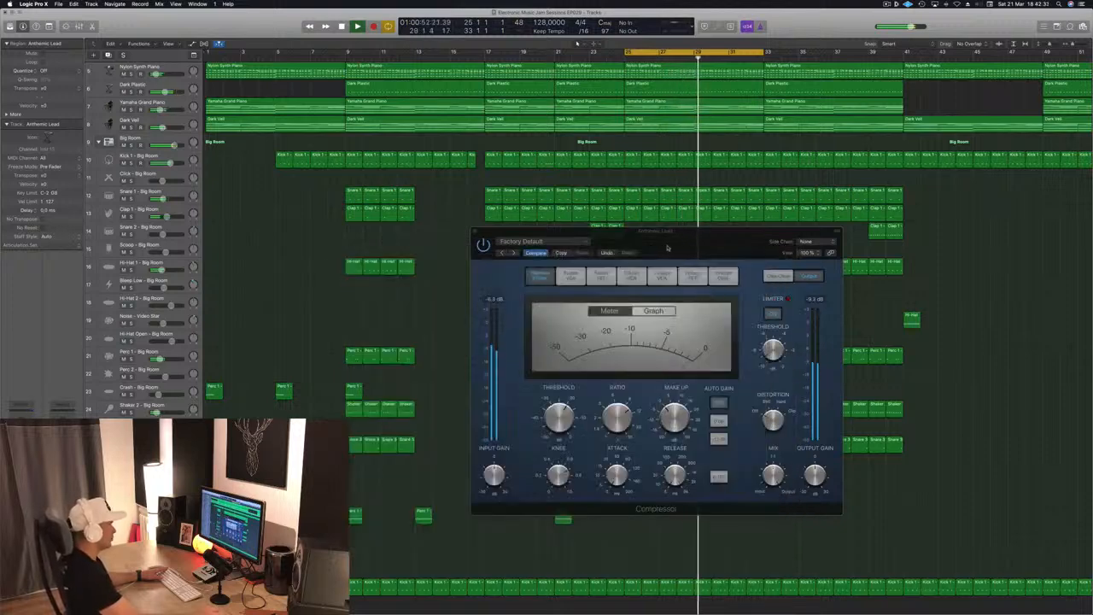
drag(681, 251, 615, 288)
click(409, 268)
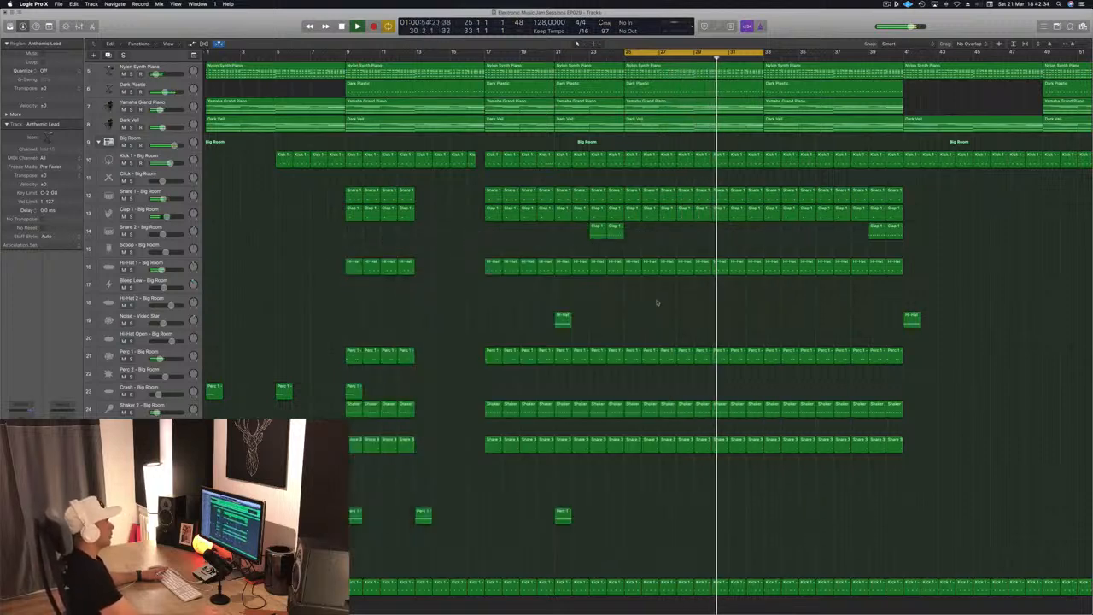
Replay the cycle range from bar 25, select the Hard Metal Lead track and bring up its plug-in windows.
scroll(789, 84, up, 5)
scroll(789, 84, up, 3)
key(space)
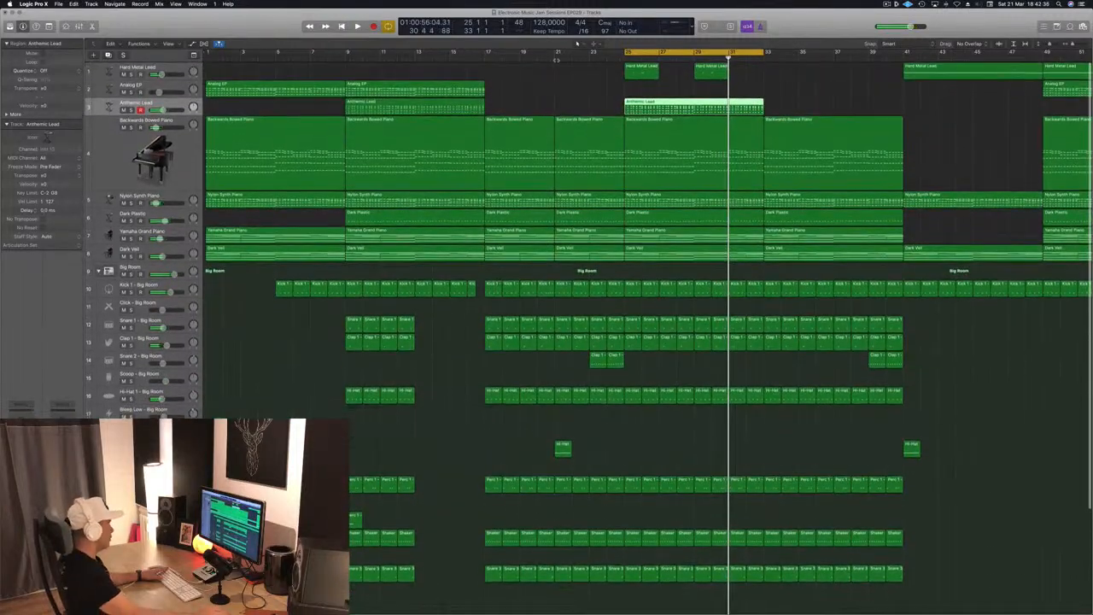
key(space)
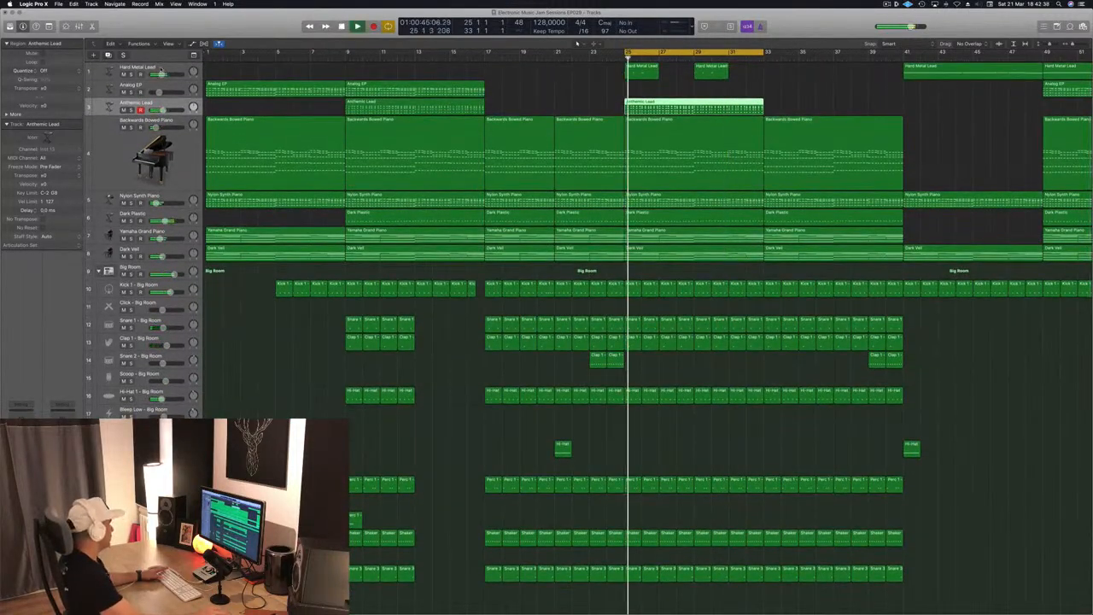
click(130, 74)
key(space)
key(space)
key(v)
key(space)
key(space)
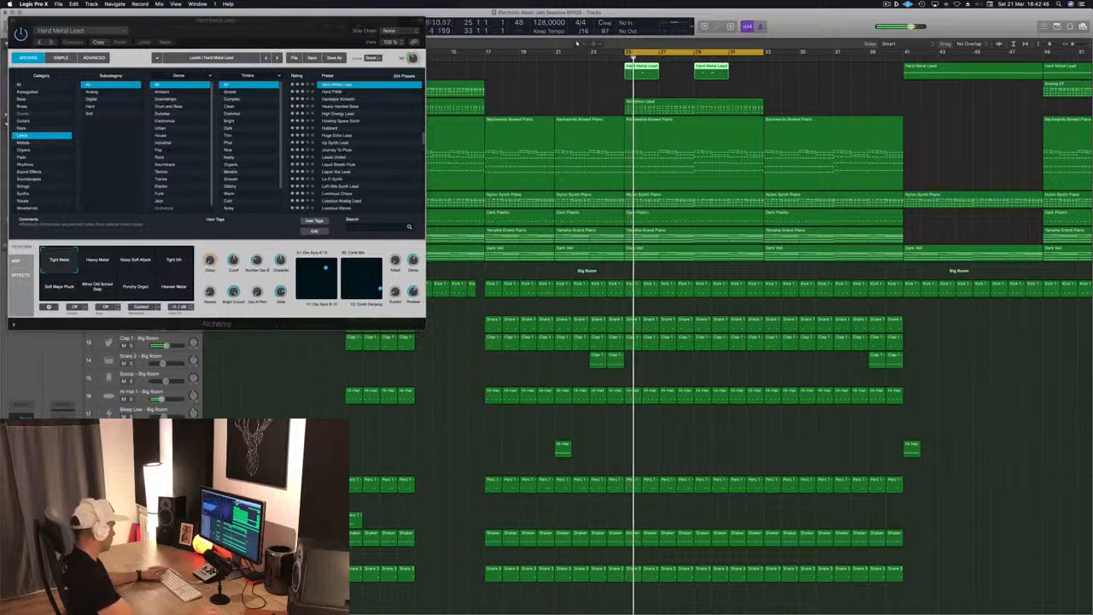
key(v)
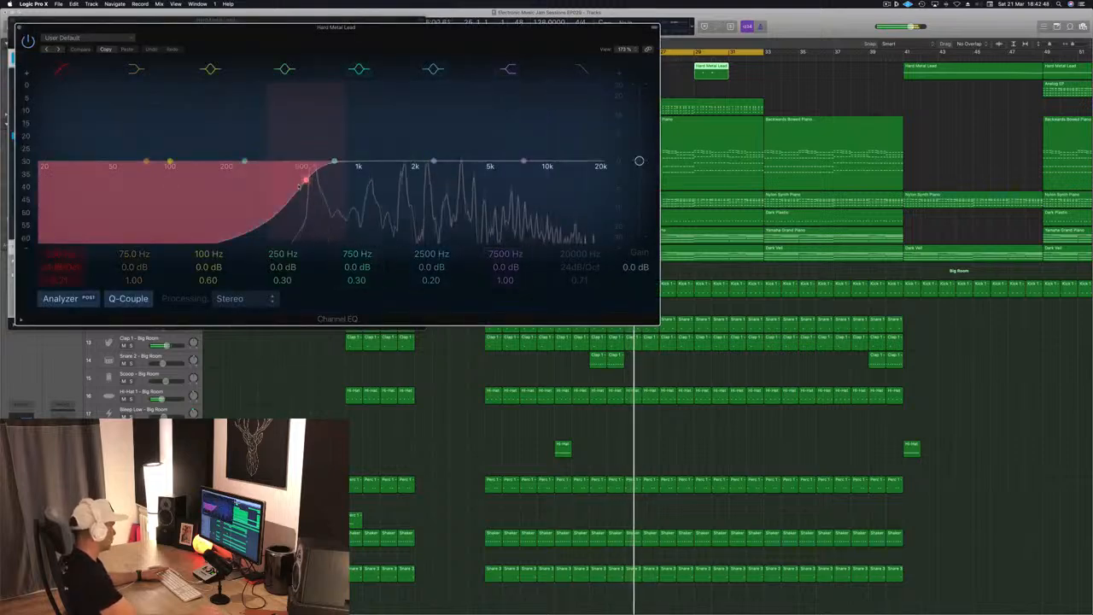
Raise the low cut in the Hard Metal Lead's Channel EQ, set its high shelf to -1.5 dB at 10400 Hz and close the plug-in windows.
drag(335, 181, 337, 185)
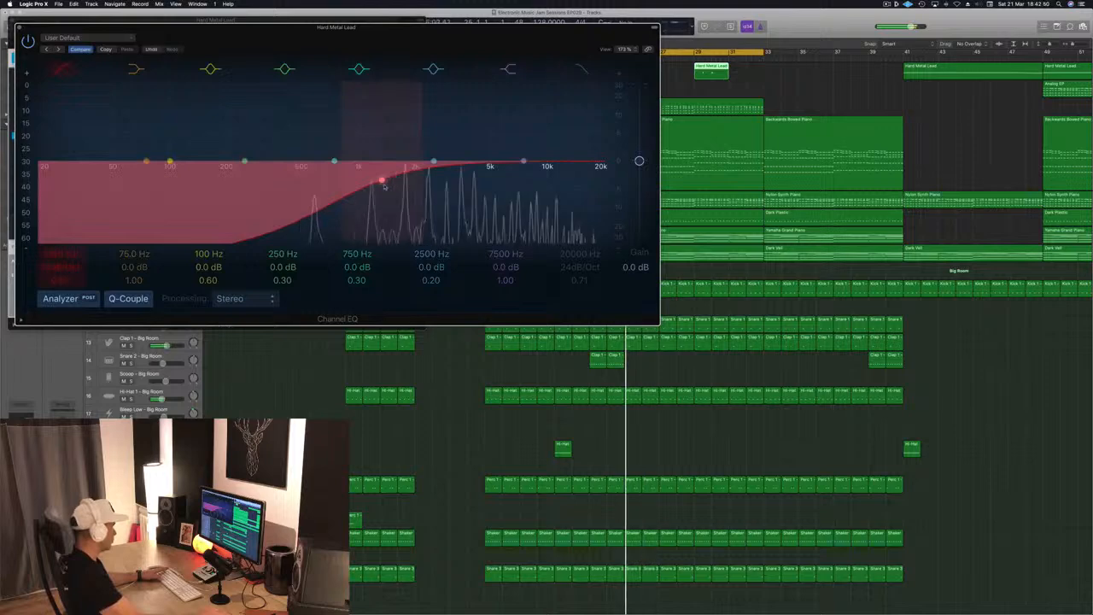
drag(515, 162, 552, 175)
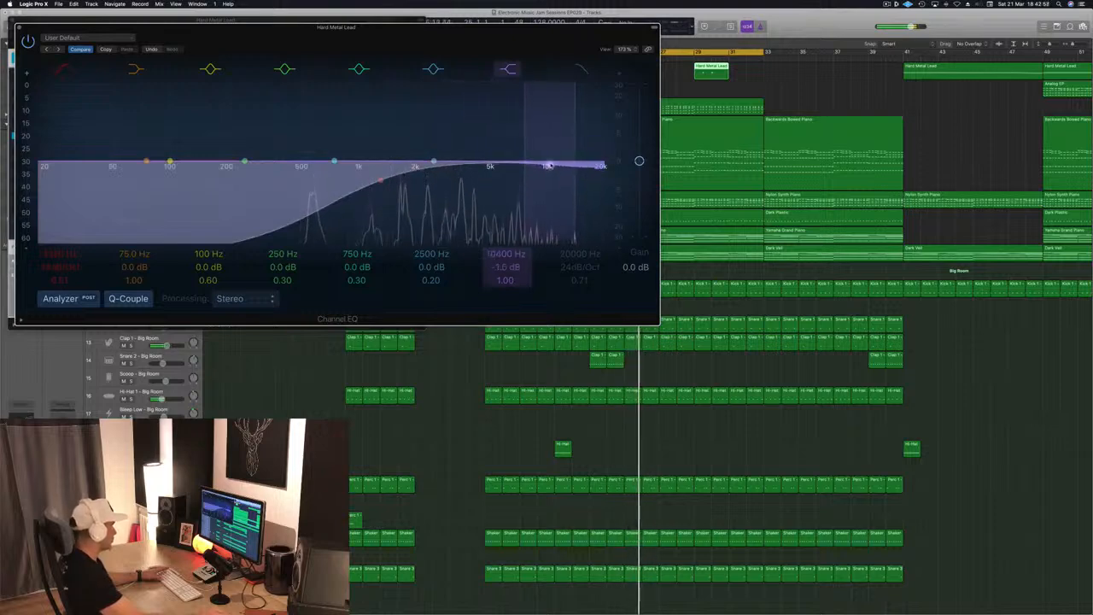
click(19, 28)
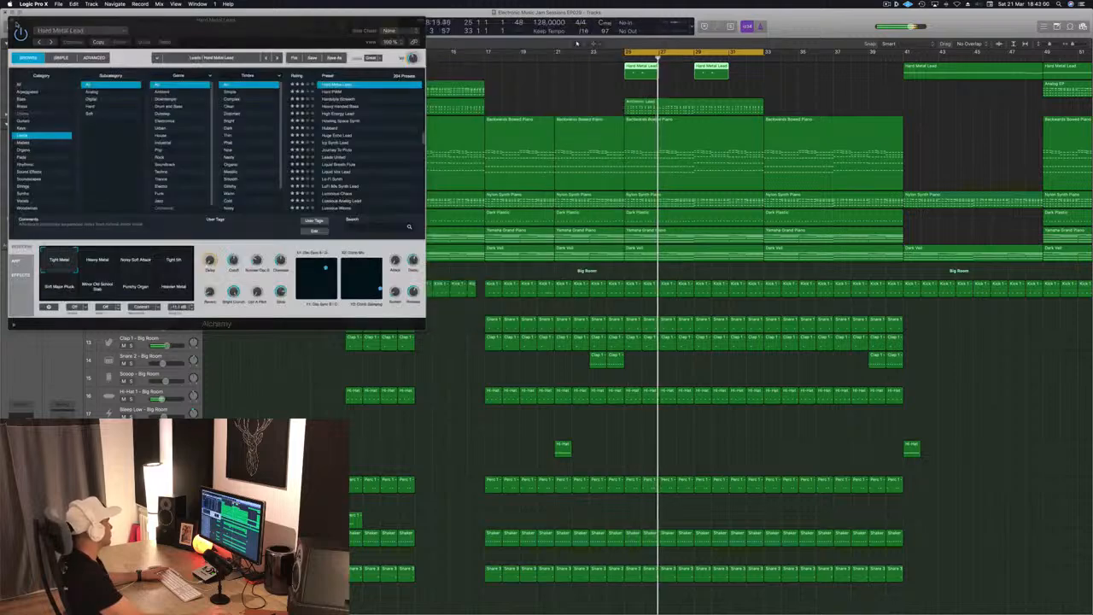
click(12, 21)
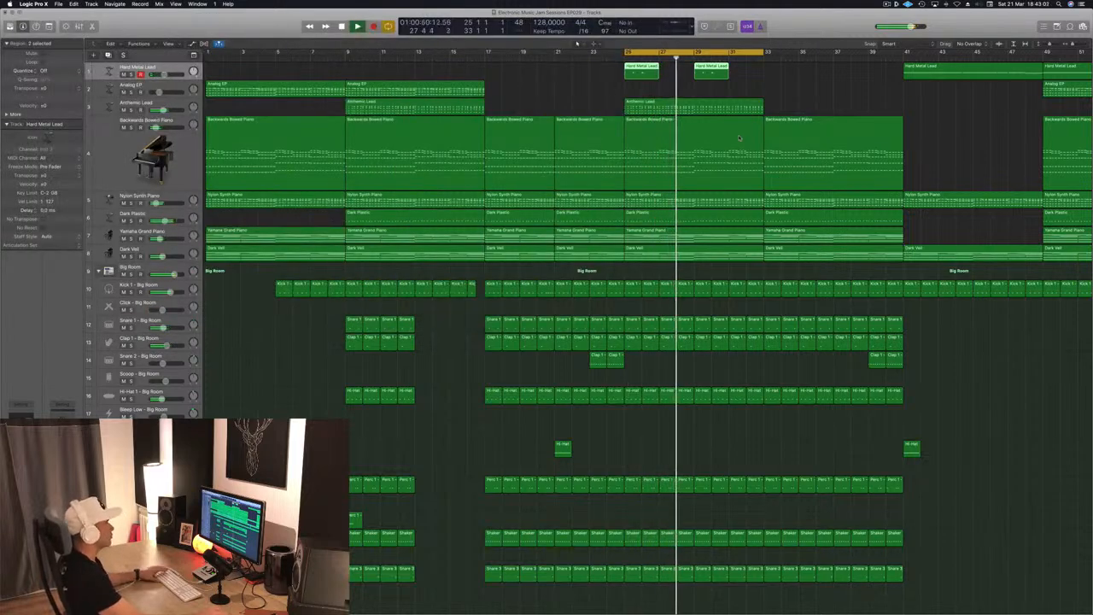
Deselect the regions, save the project and zoom out the timeline while replaying the cycle range from bar 25.
click(525, 84)
key(super+s)
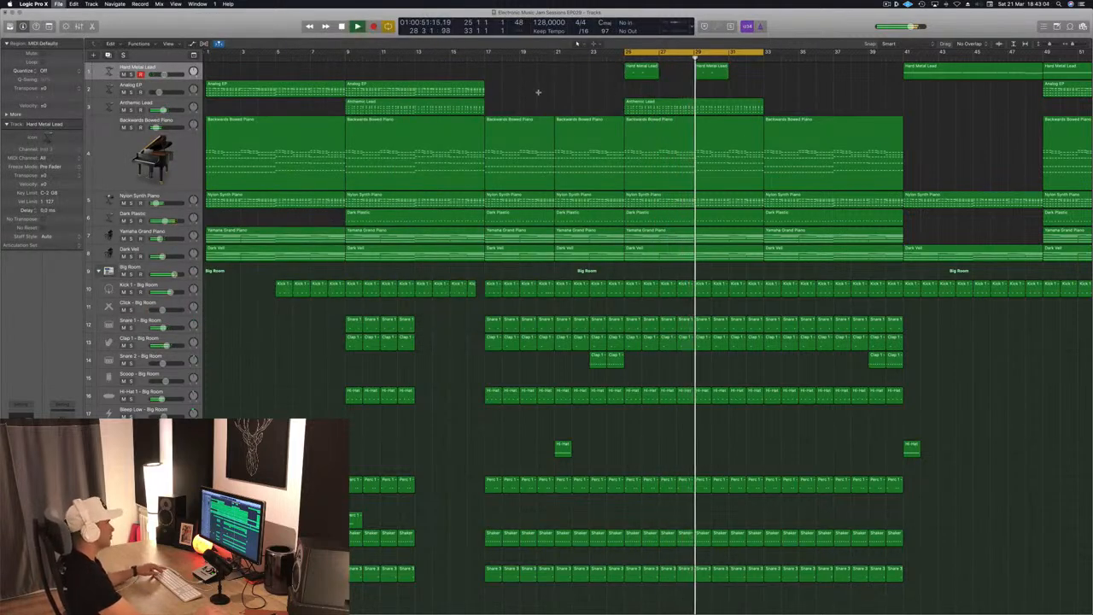
key(super+Left)
key(Return)
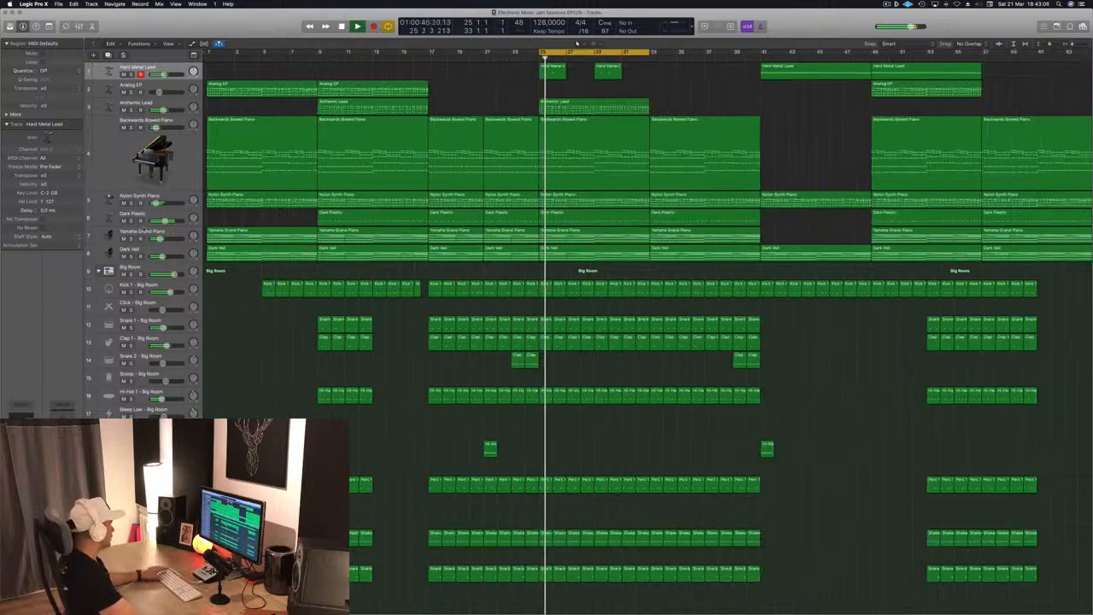
Audition the Yamaha Grand Piano track in solo, then clear its solo and select the track.
click(132, 238)
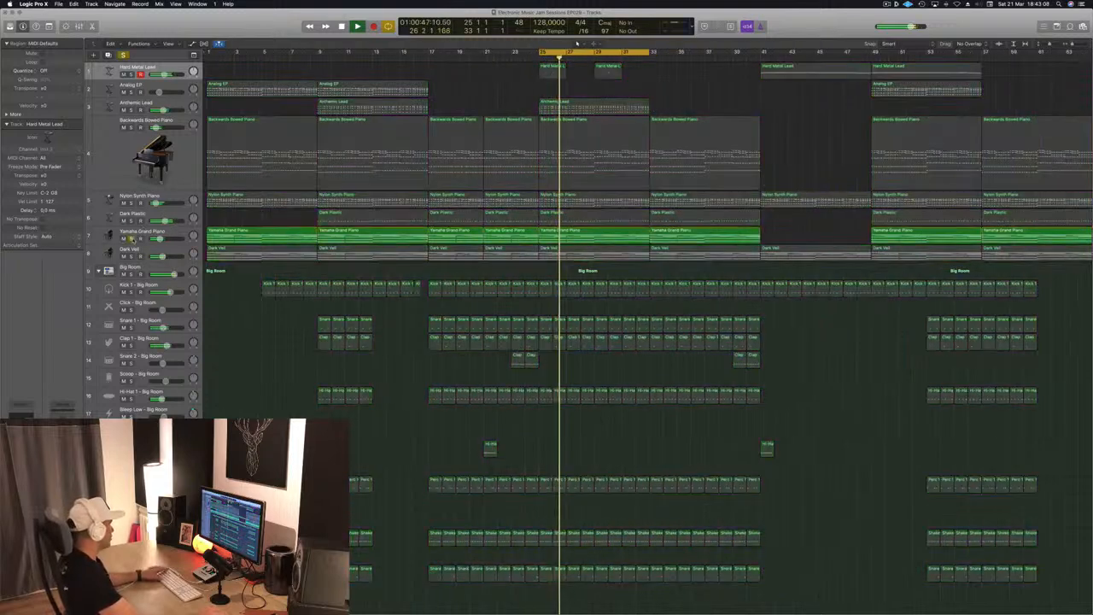
click(132, 238)
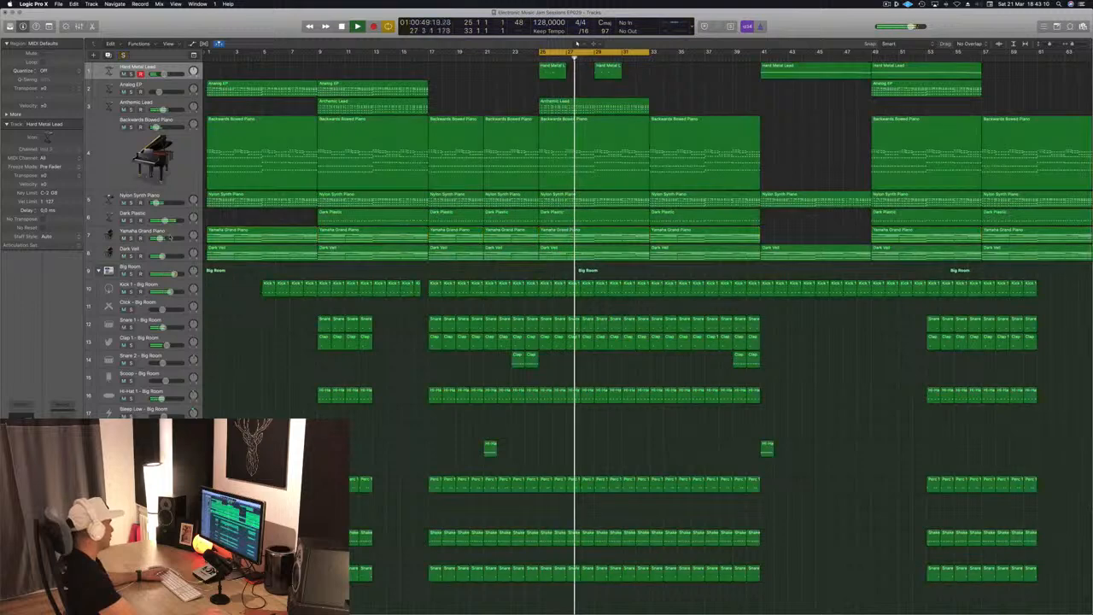
click(178, 233)
Solo the Dark Veil track, bring up its compressor, set the side chain to Bus 12 and move the window clear of the track headers.
click(179, 254)
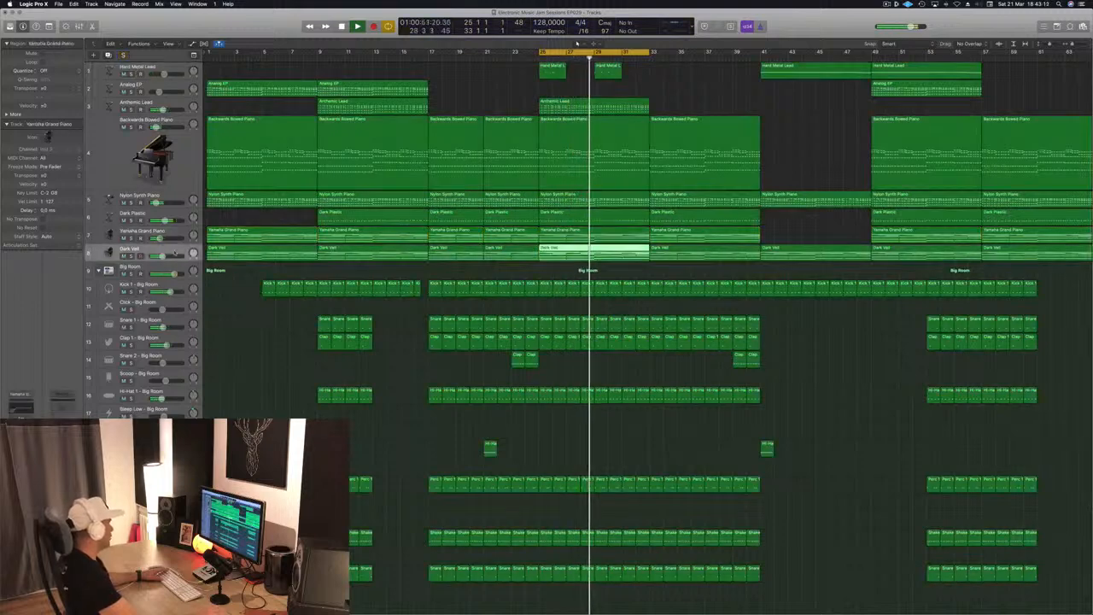
click(132, 255)
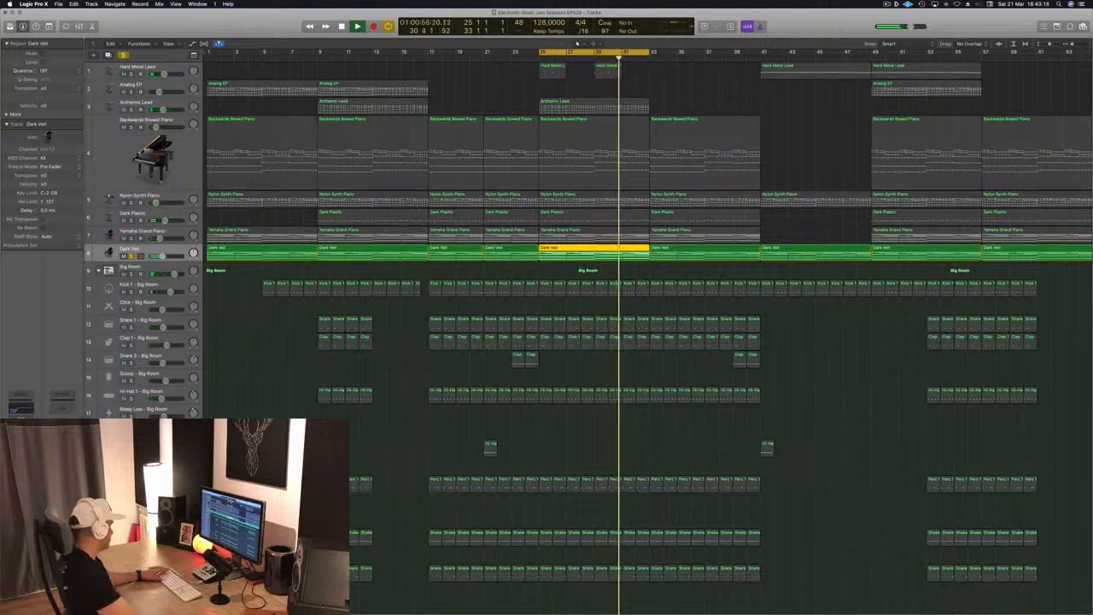
click(22, 451)
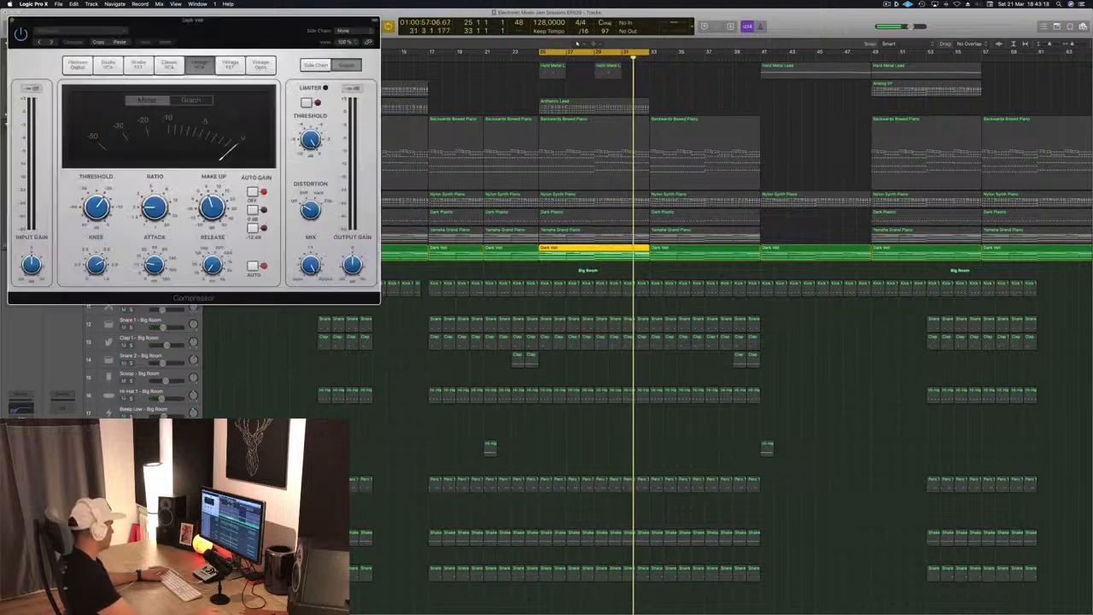
click(356, 30)
mouse_move(345, 54)
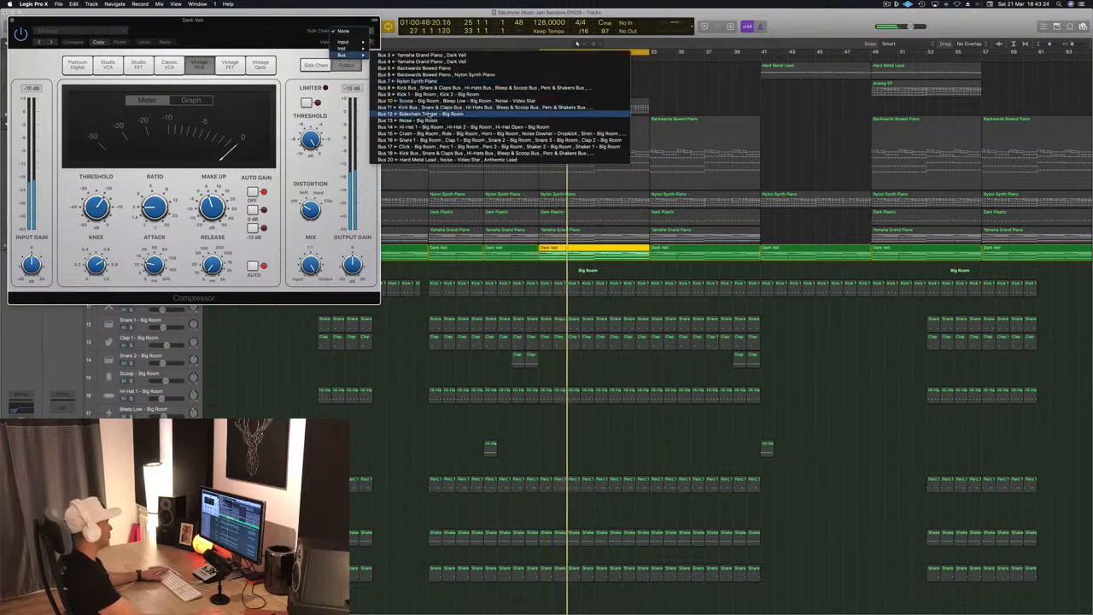
click(428, 113)
drag(260, 32, 741, 173)
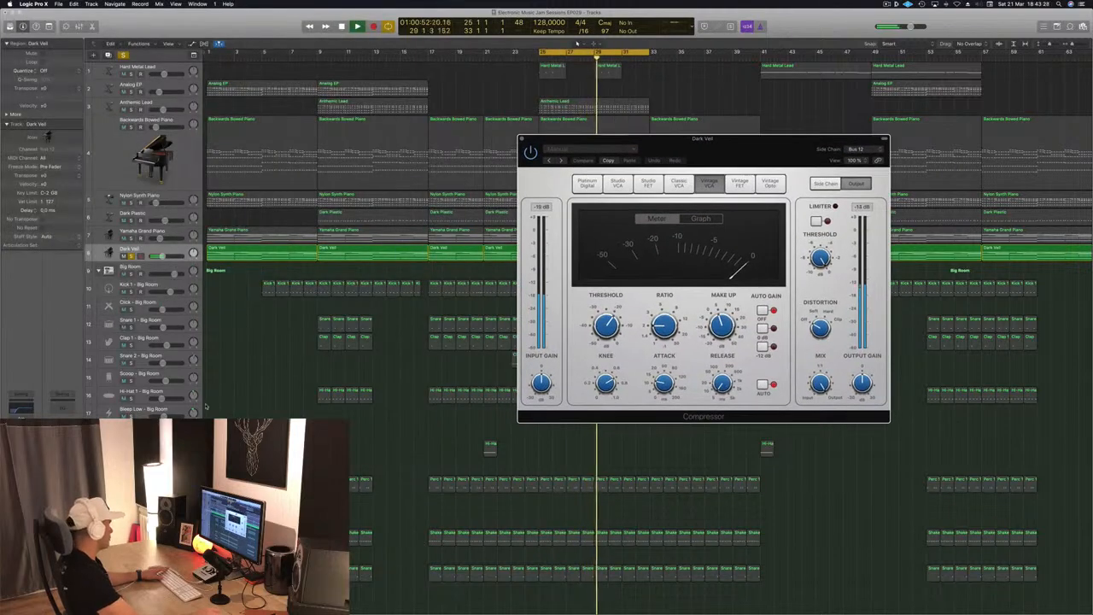
Solo the sidechain trigger track too, adjust the Dark Veil compressor's threshold and ratio, then close the compressor and clear the solos.
scroll(683, 111, down, 5)
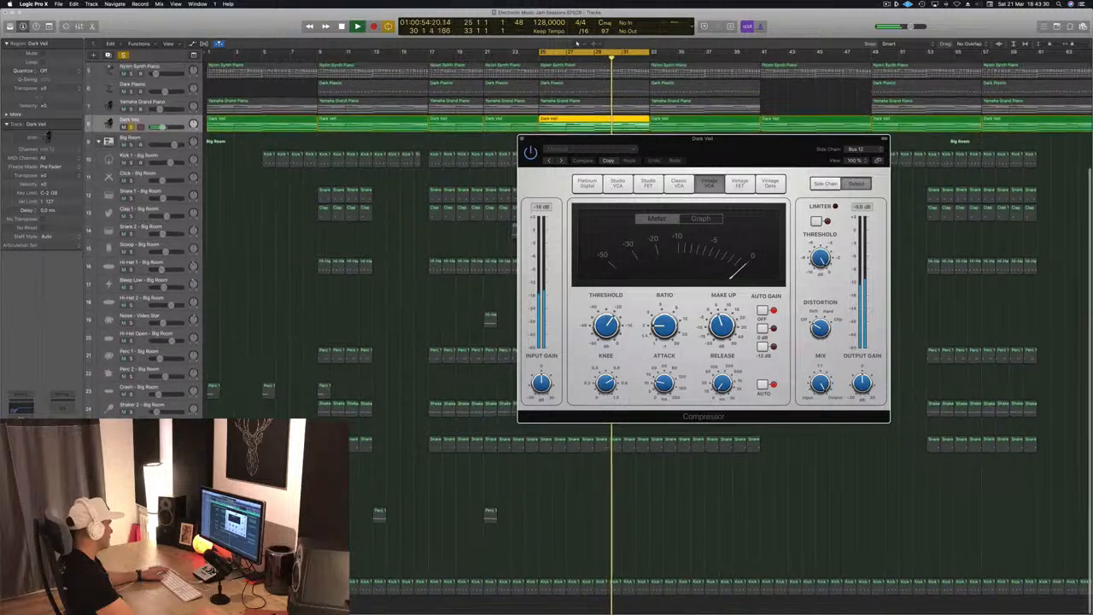
click(131, 589)
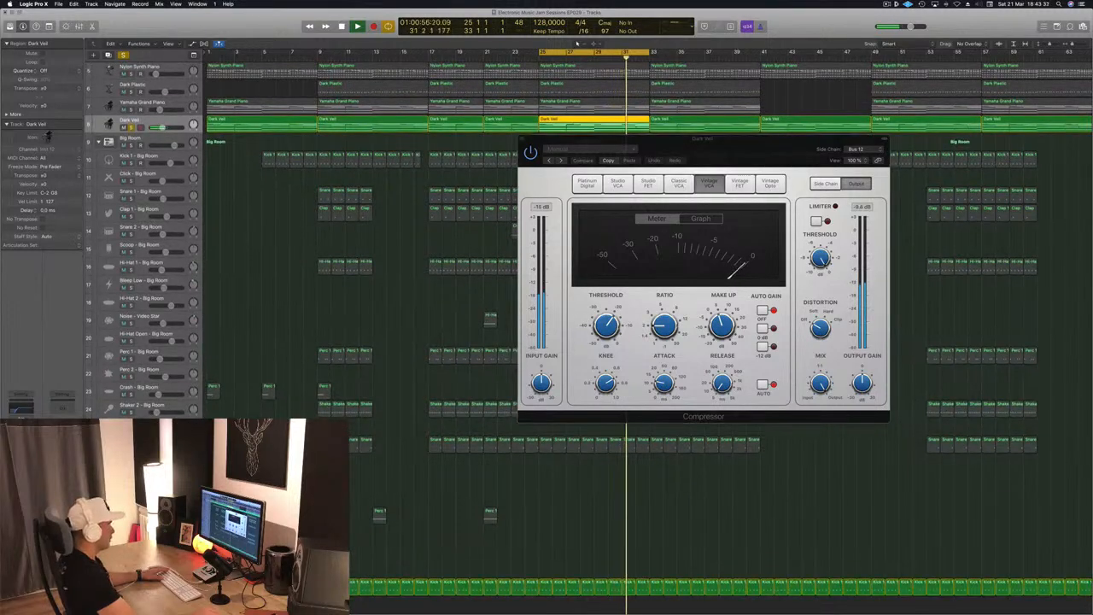
drag(608, 325, 668, 308)
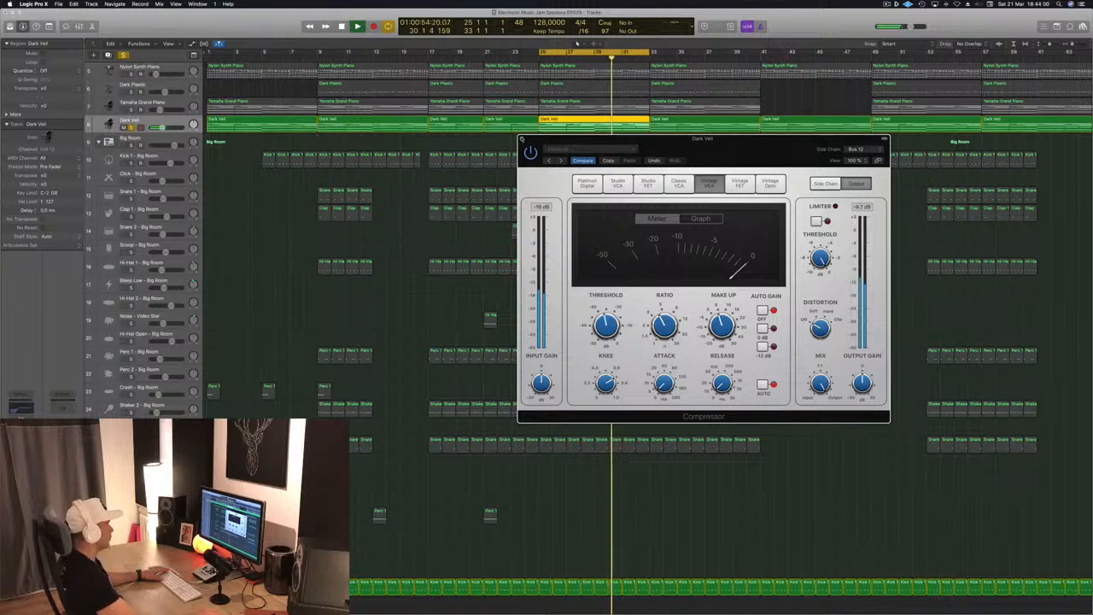
click(522, 139)
click(123, 56)
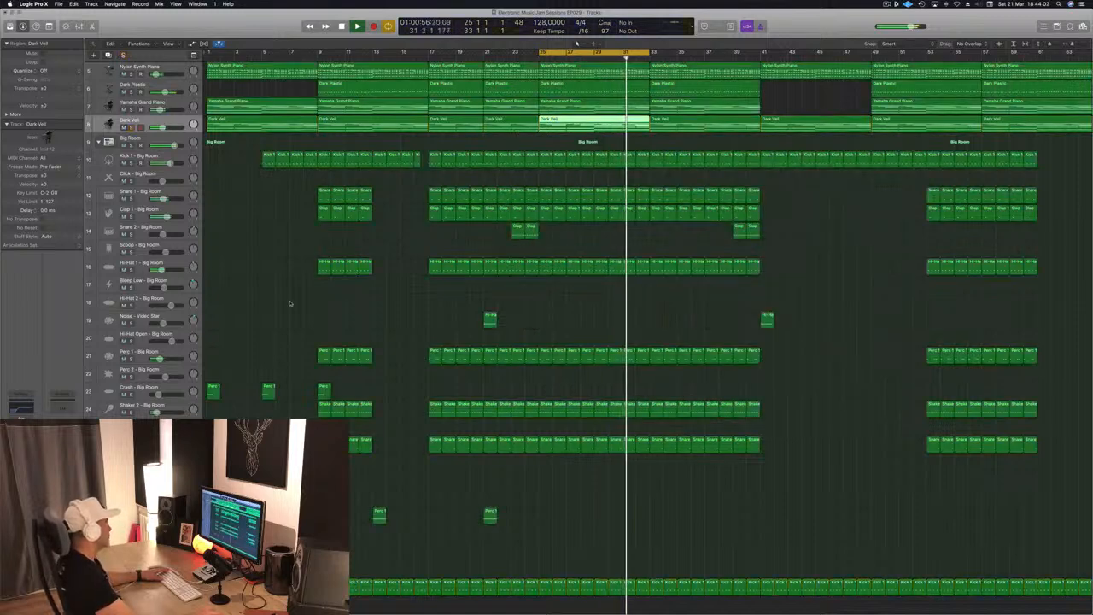
Deselect the Dark Veil region and zoom out the arrangement to review more of the song with all upper tracks showing.
click(585, 322)
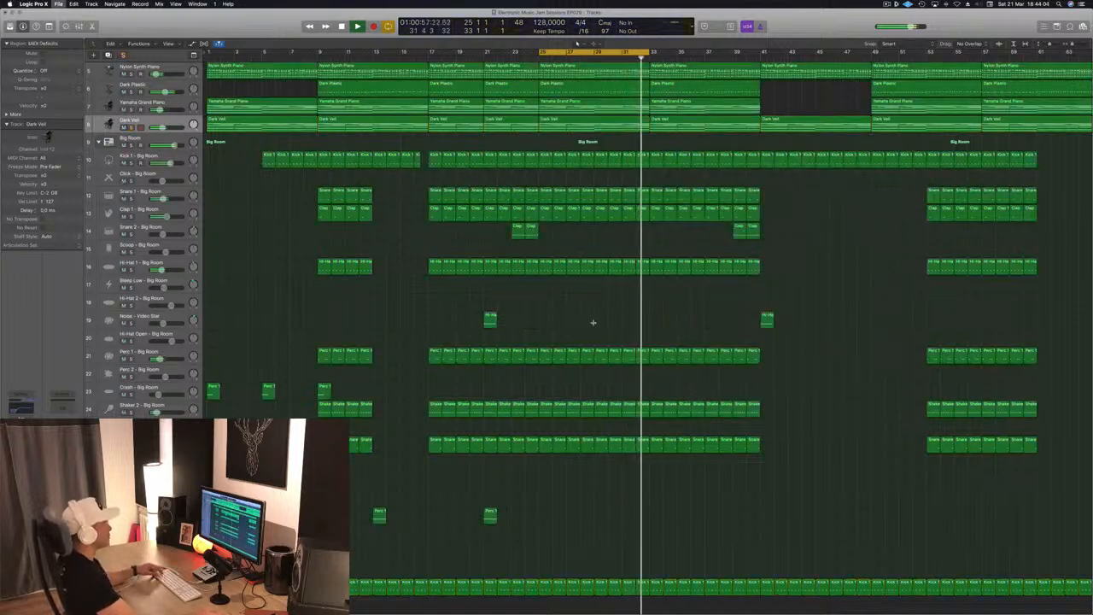
ctrl+alt+click(559, 326)
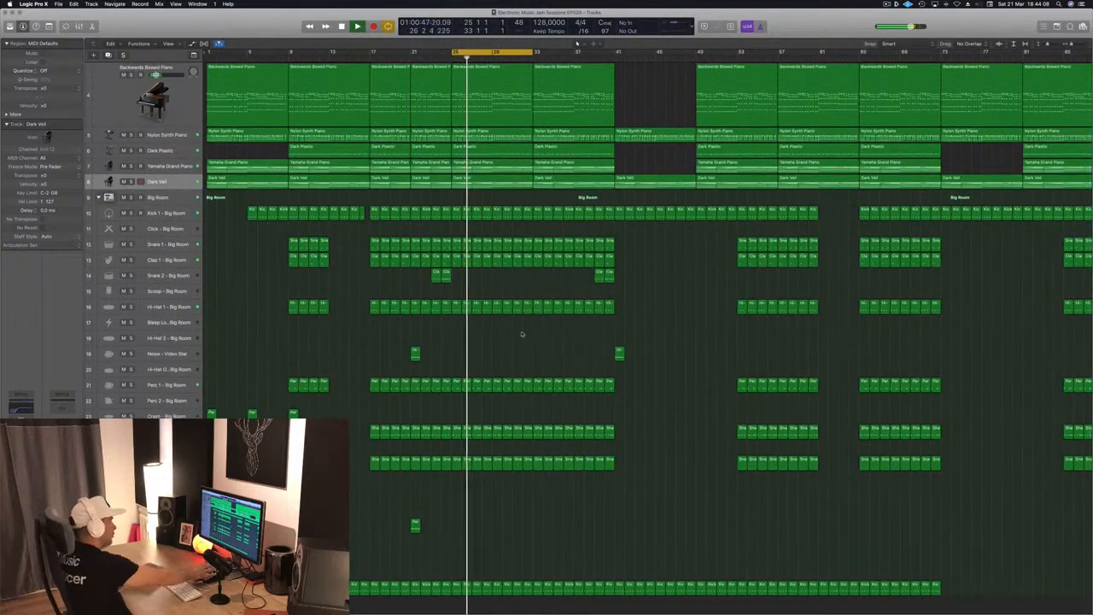
scroll(519, 333, up, 2)
key(super+Up)
key(super+Up)
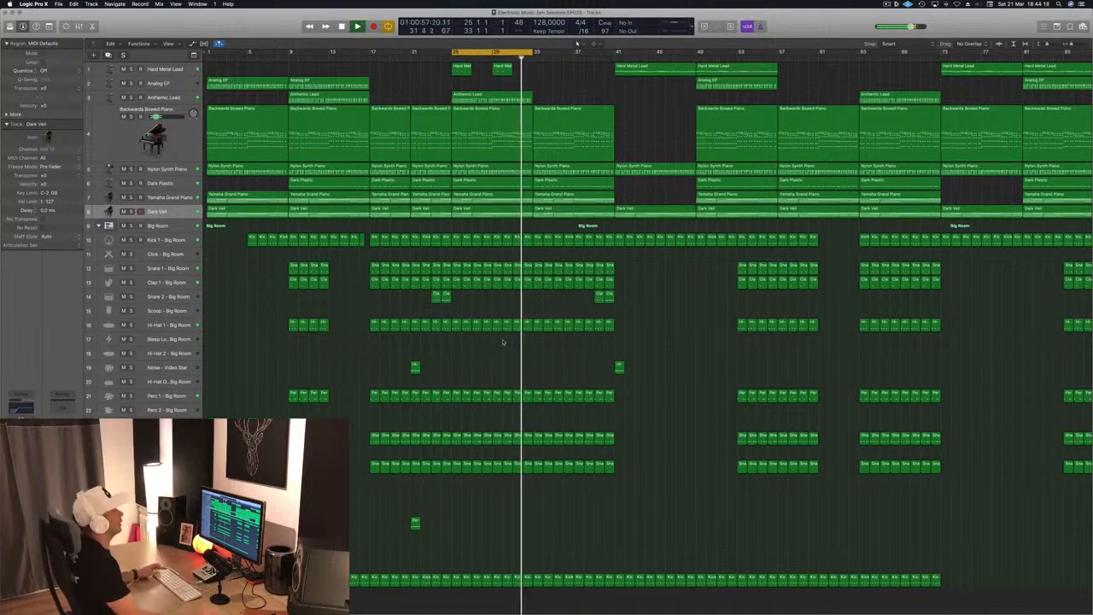
Extend the end of the cycle range to about bar 66 and save the project.
key(super+Left)
key(super+Left)
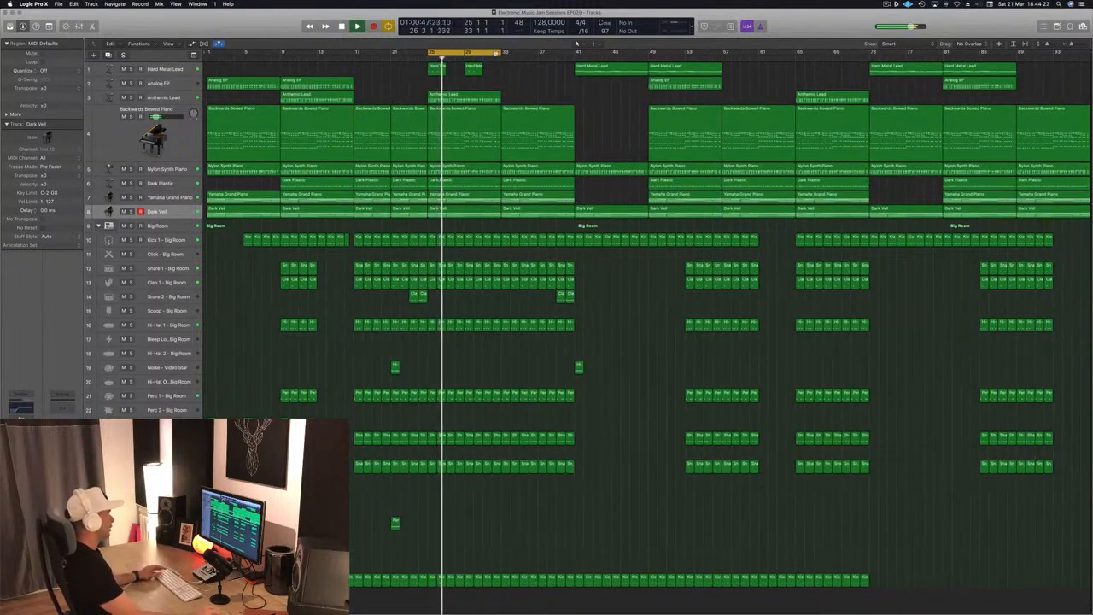
drag(501, 54, 807, 56)
click(888, 3)
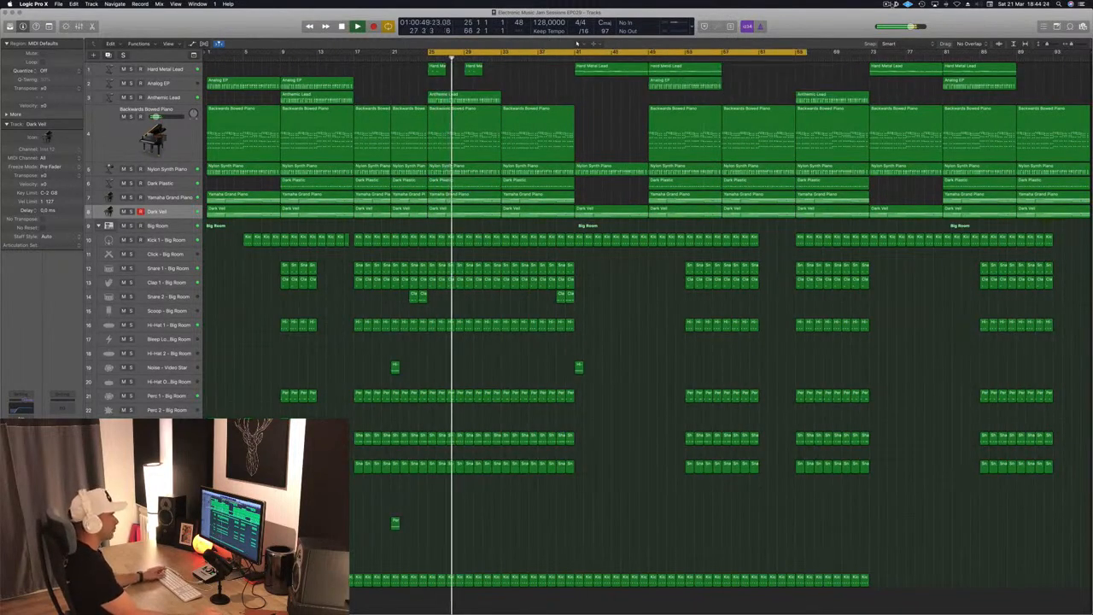
click(833, 29)
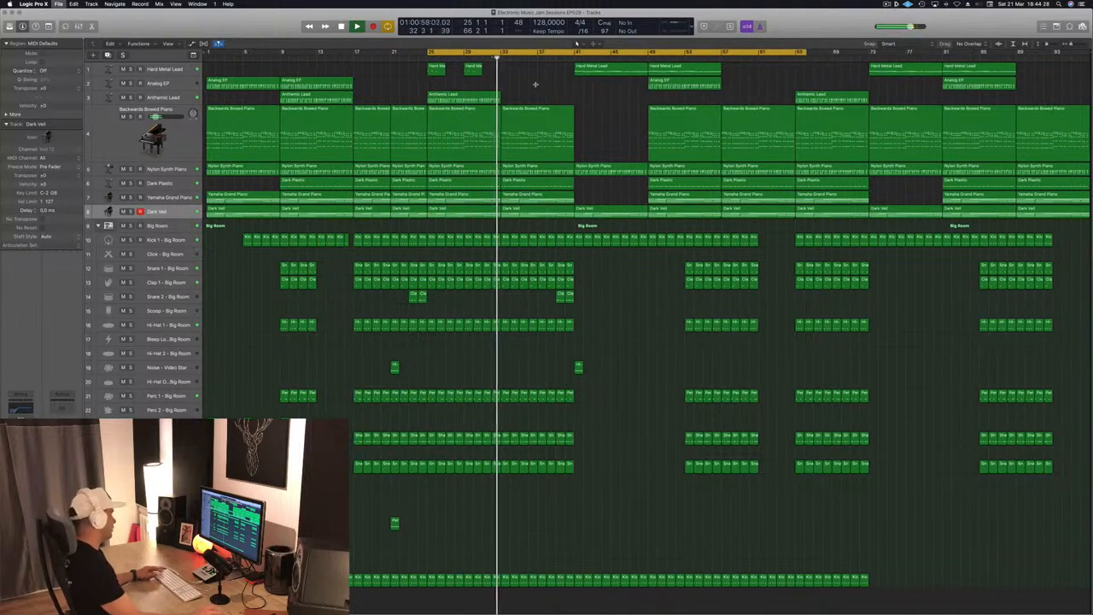
key(super+s)
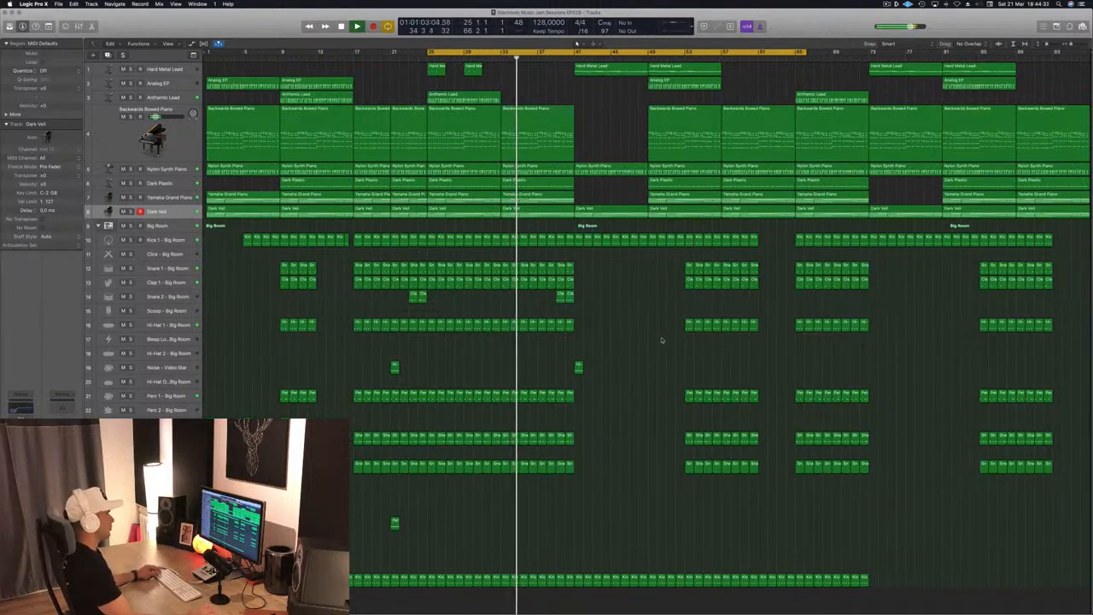
Delete the snare, clap, hi-hat, percussion and shaker regions between bars 53 and 61, keeping the Kick 1 regions.
drag(659, 258, 756, 502)
key(Delete)
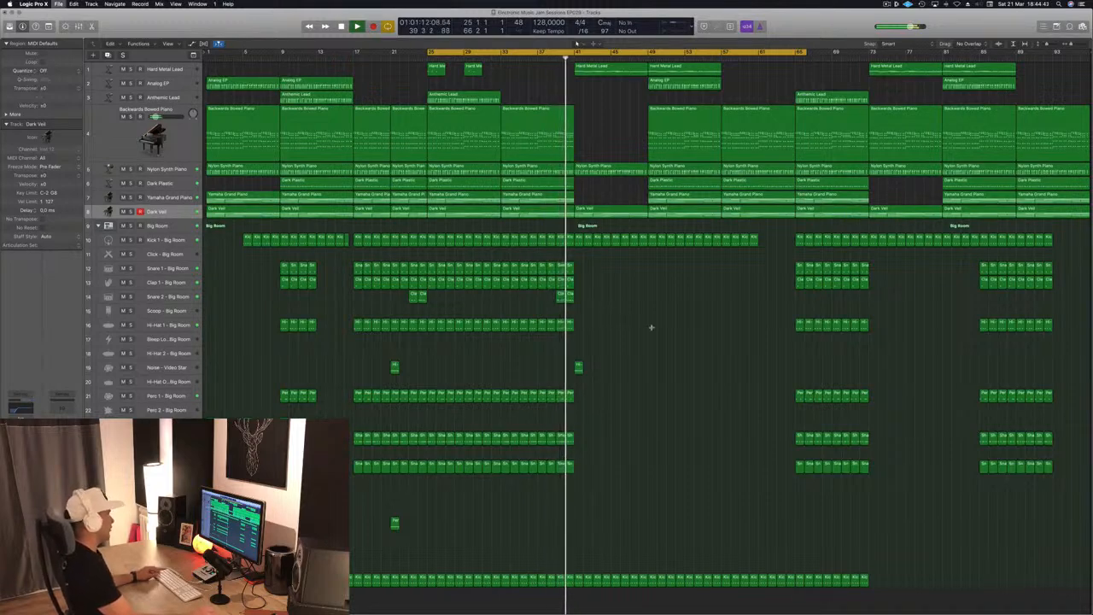
scroll(652, 328, up, 5)
scroll(652, 328, down, 5)
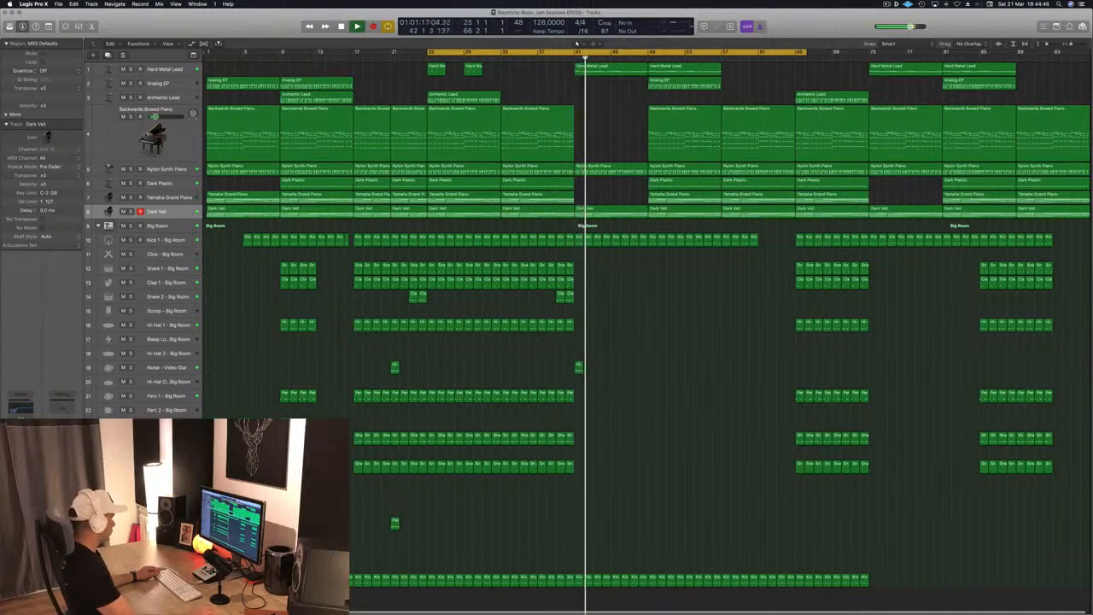
Replace bar 41's Noise - Video Star region with one on the track below Perc 2, and copy the lower bar 21 region to bar 41.
drag(286, 427, 580, 432)
click(566, 58)
key(super+s)
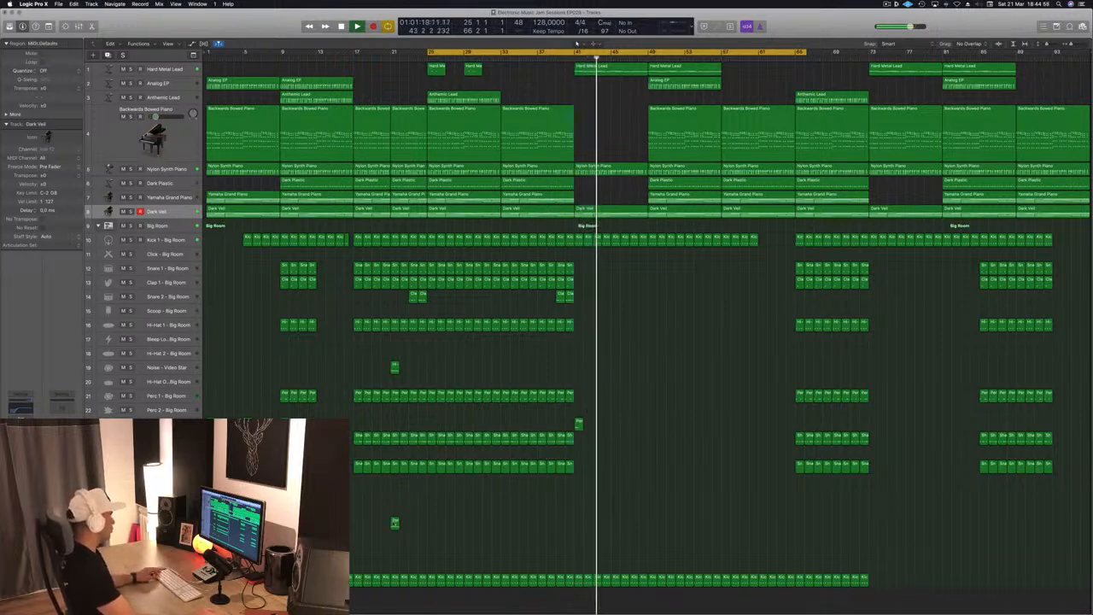
drag(395, 523, 578, 521)
click(564, 58)
Cut the Nylon Synth Piano region short at bar 45 and delete the Kick 1 regions from bar 49 to bar 57.
click(610, 170)
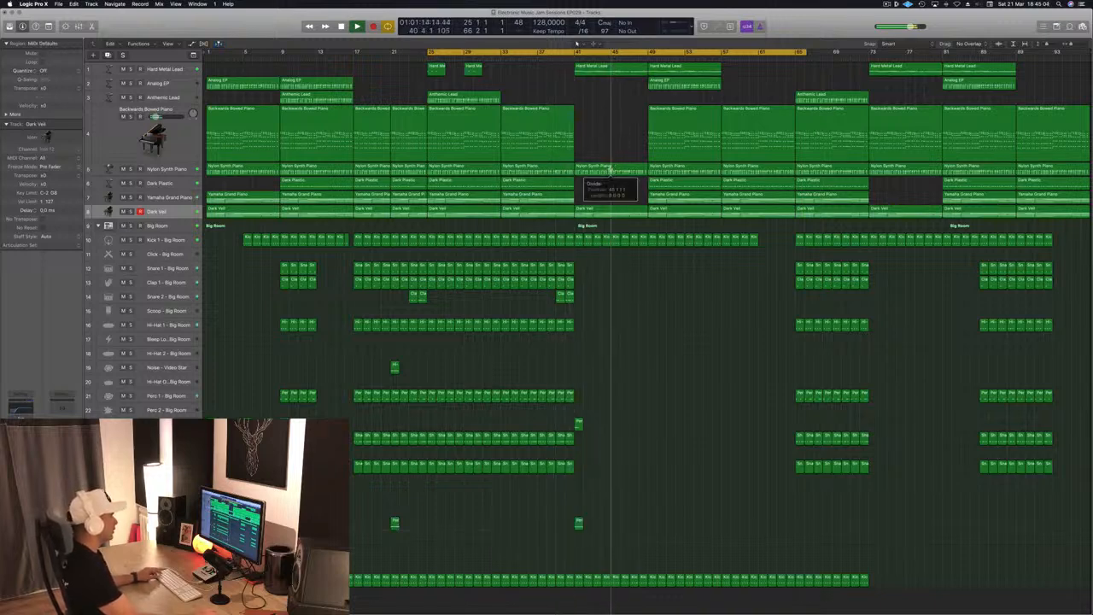
click(607, 205)
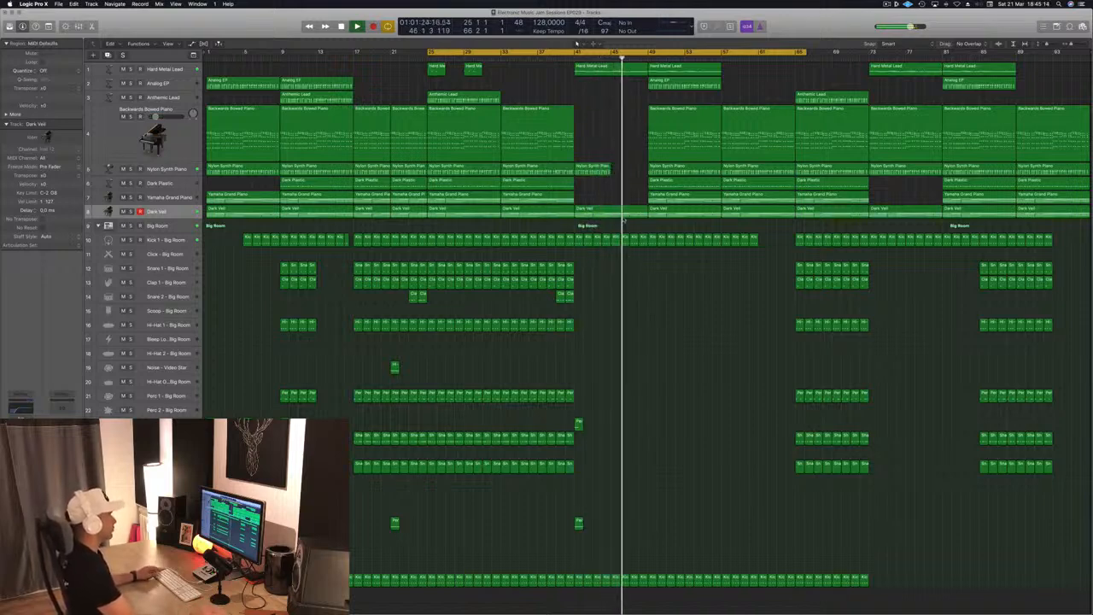
drag(650, 231, 723, 259)
key(Delete)
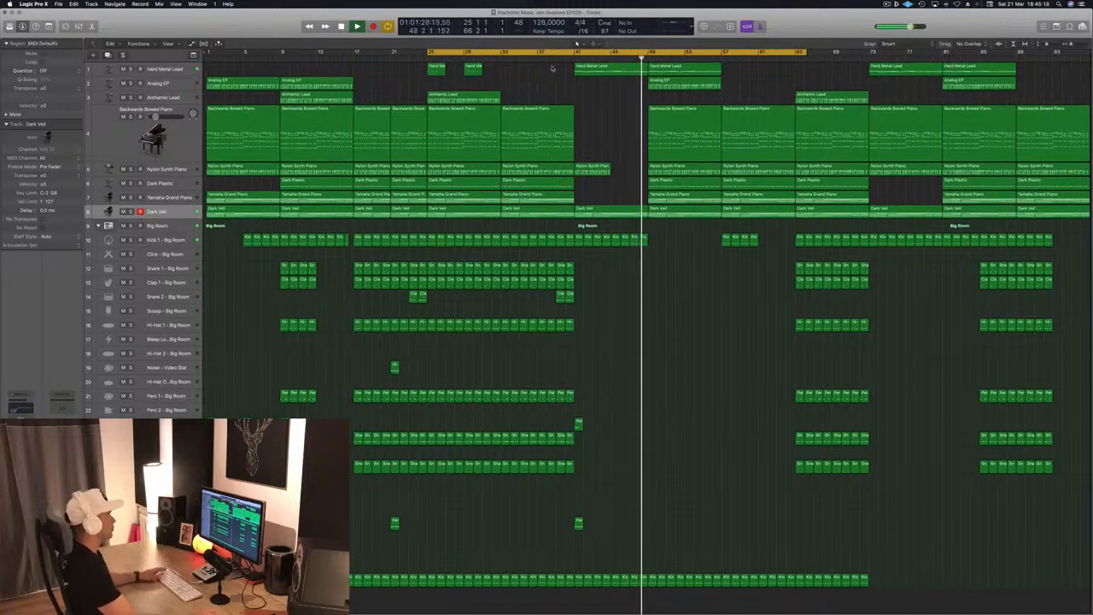
click(578, 56)
Select the Big Room drum track, show its Smart Controls and try out the High Cut Filter during playback after bar 41.
click(169, 242)
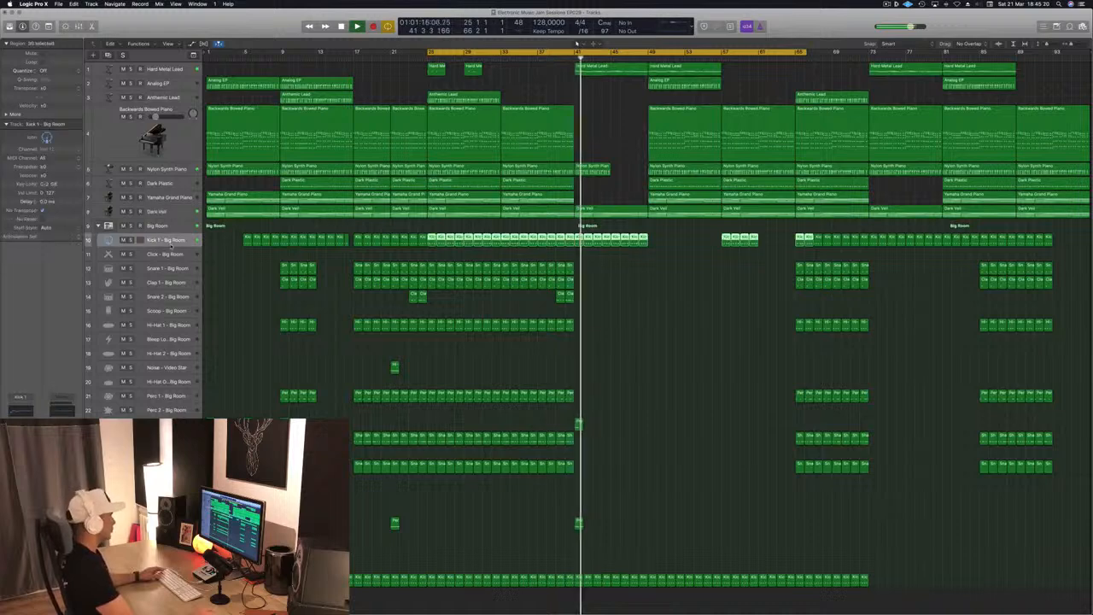
click(168, 227)
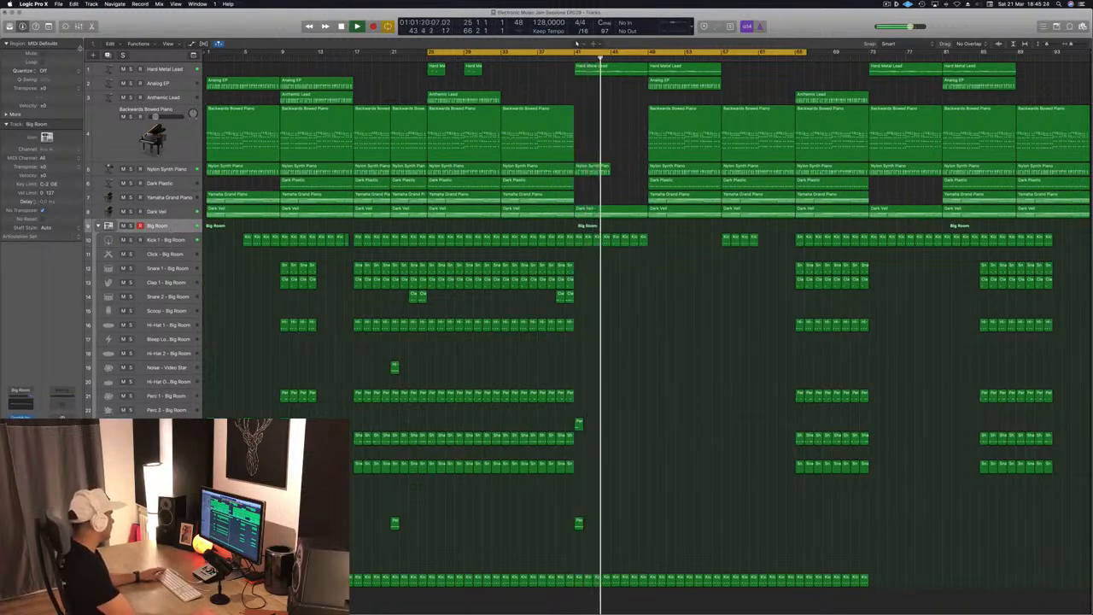
key(x)
key(x)
key(b)
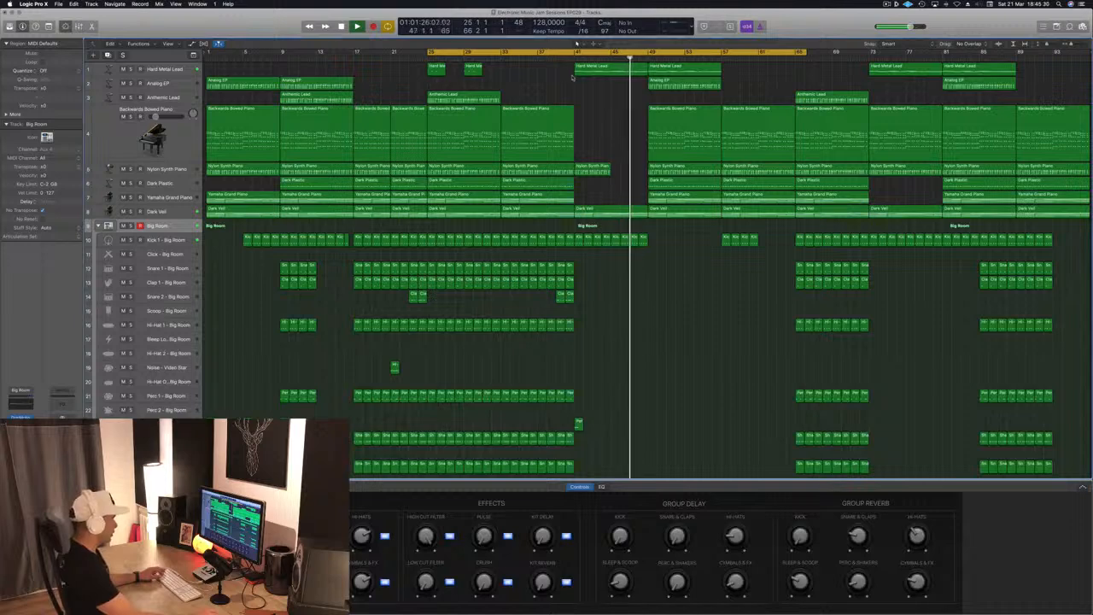
click(576, 42)
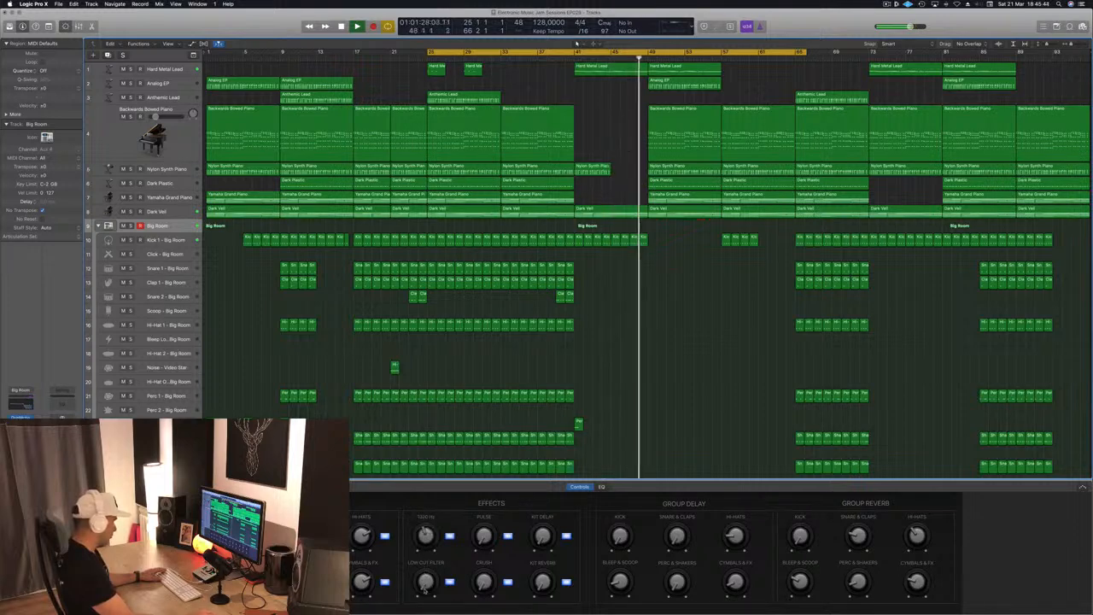
click(561, 60)
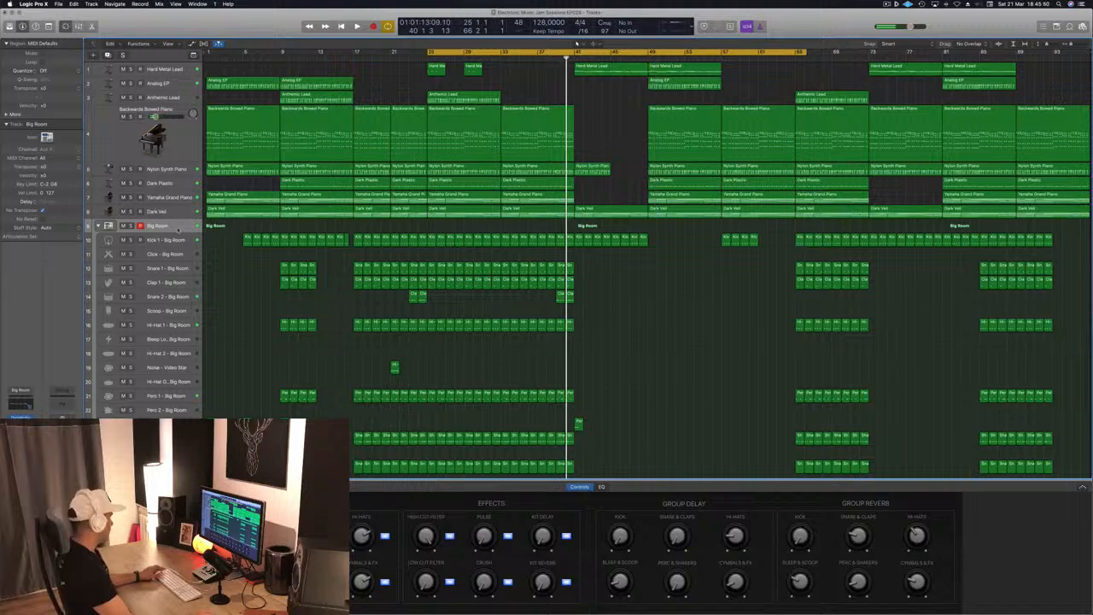
Show the Big Room track's High Cut Filter automation and set its automation mode to Read.
key(a)
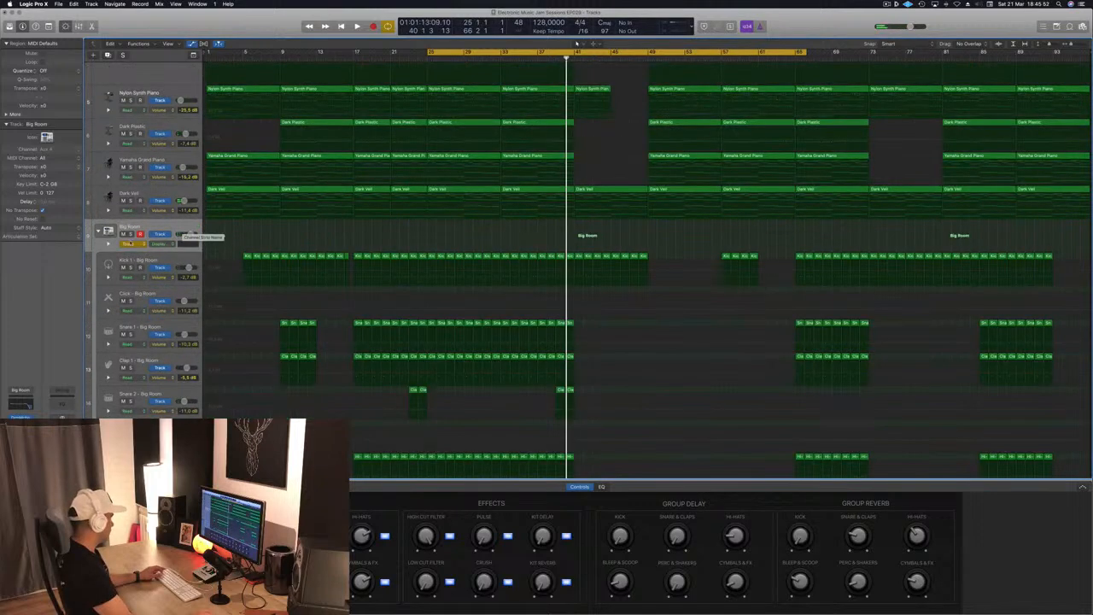
click(133, 245)
click(133, 244)
click(164, 245)
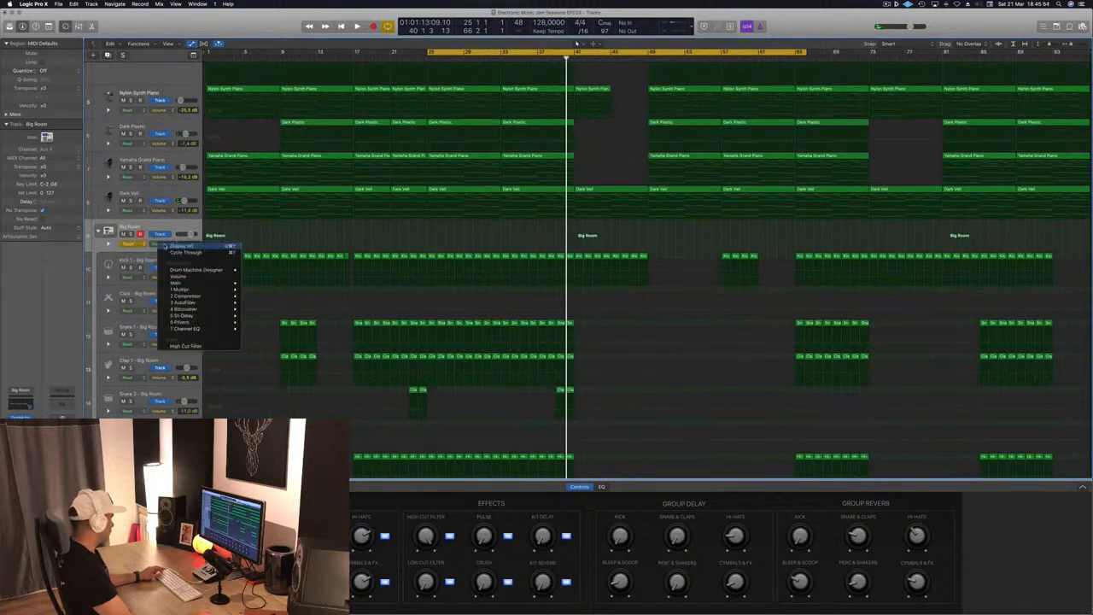
click(184, 345)
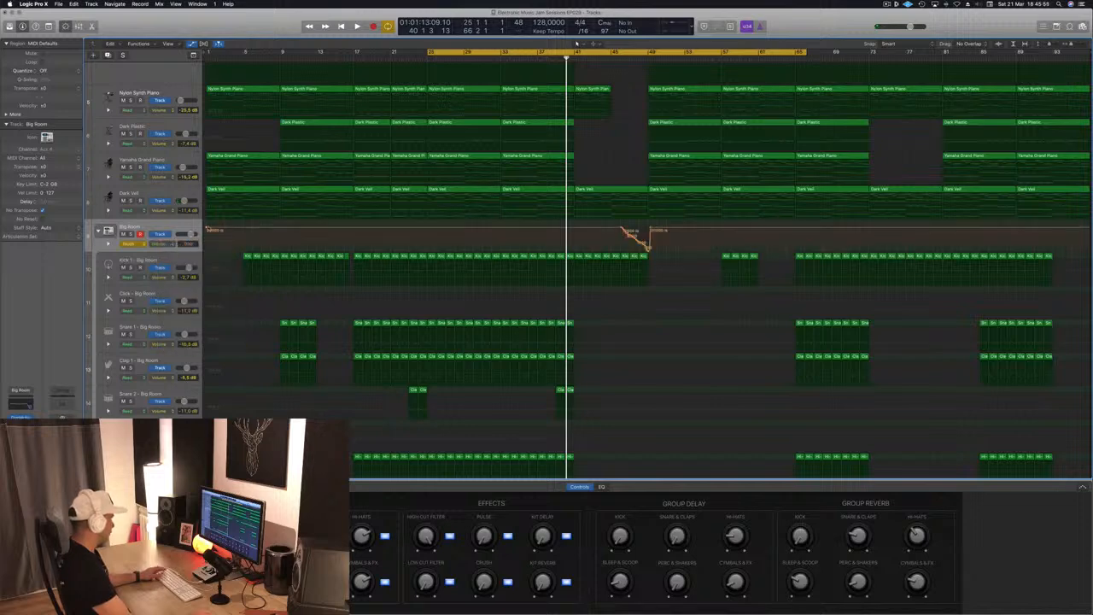
click(134, 244)
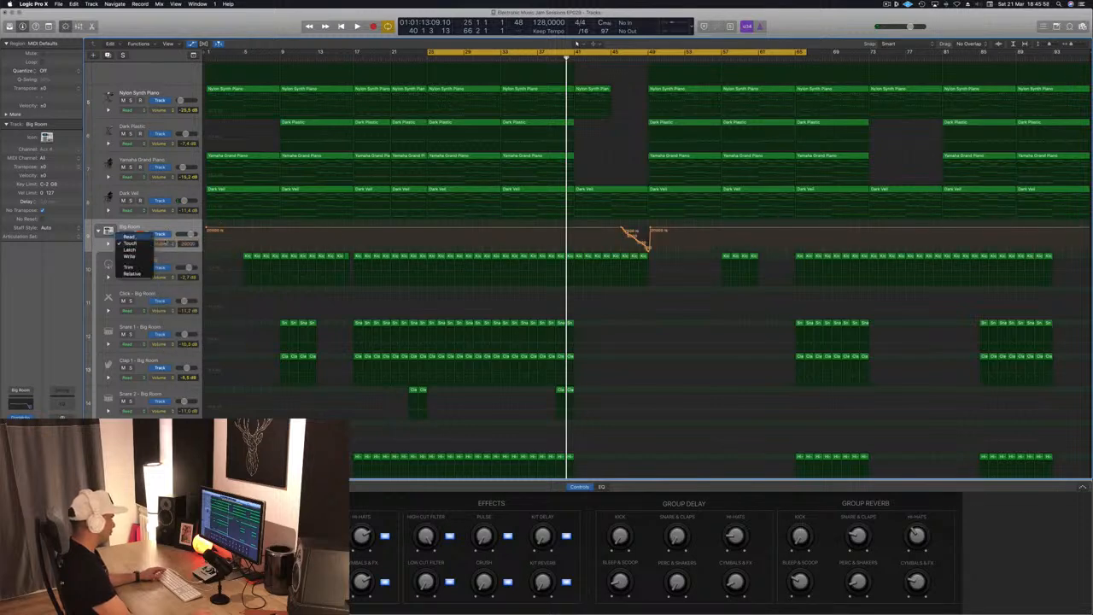
click(132, 236)
Reshape the High Cut Filter automation into a ramp falling from bar 41 to bar 49, and play it from bar 41.
drag(650, 228, 573, 229)
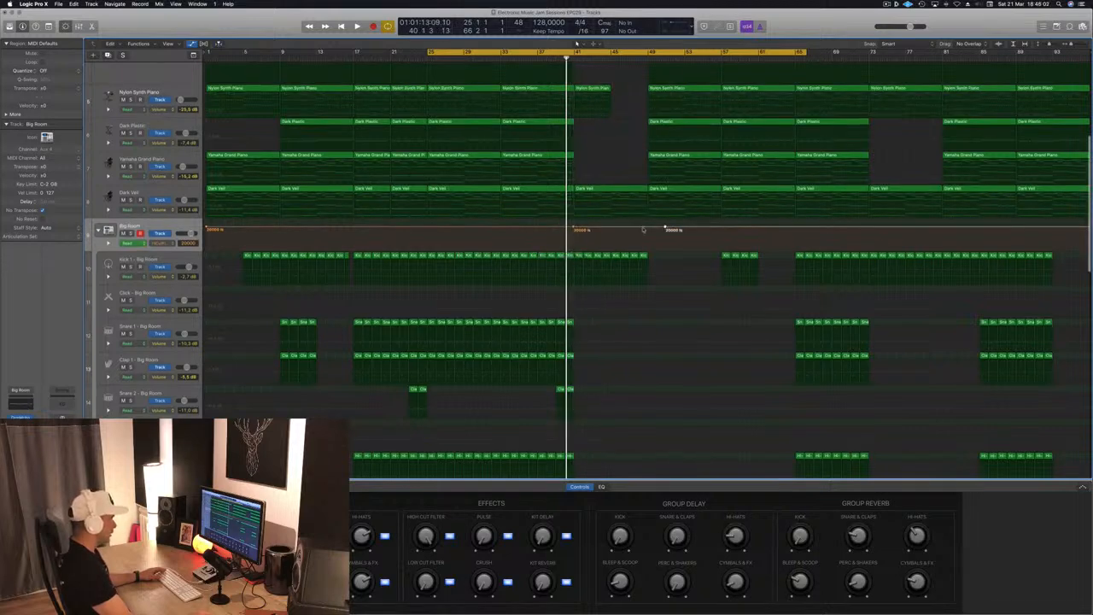
drag(646, 229, 662, 242)
key(space)
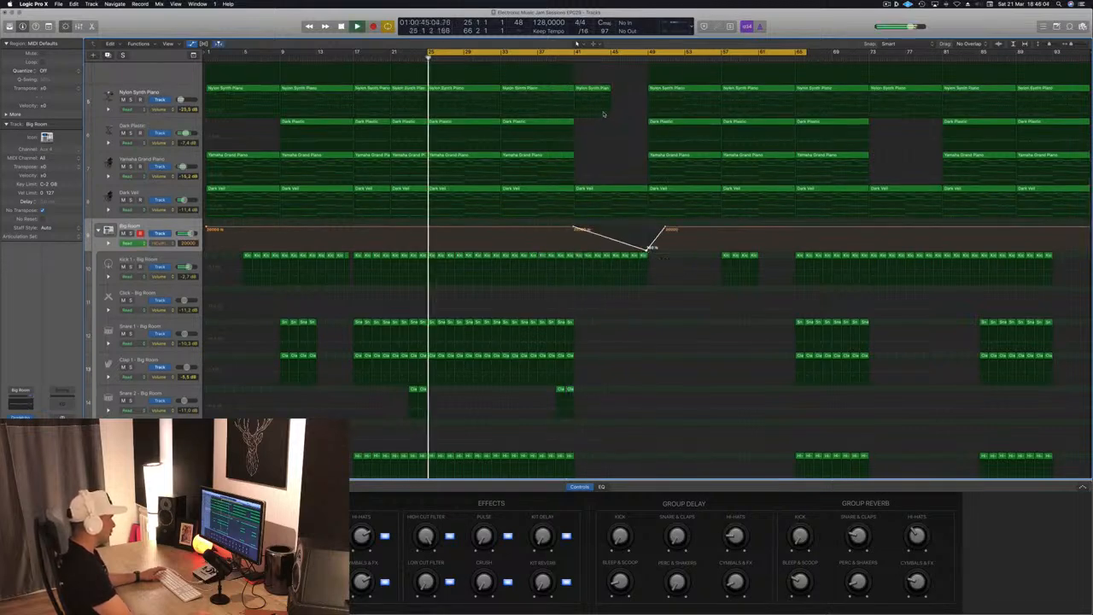
click(573, 59)
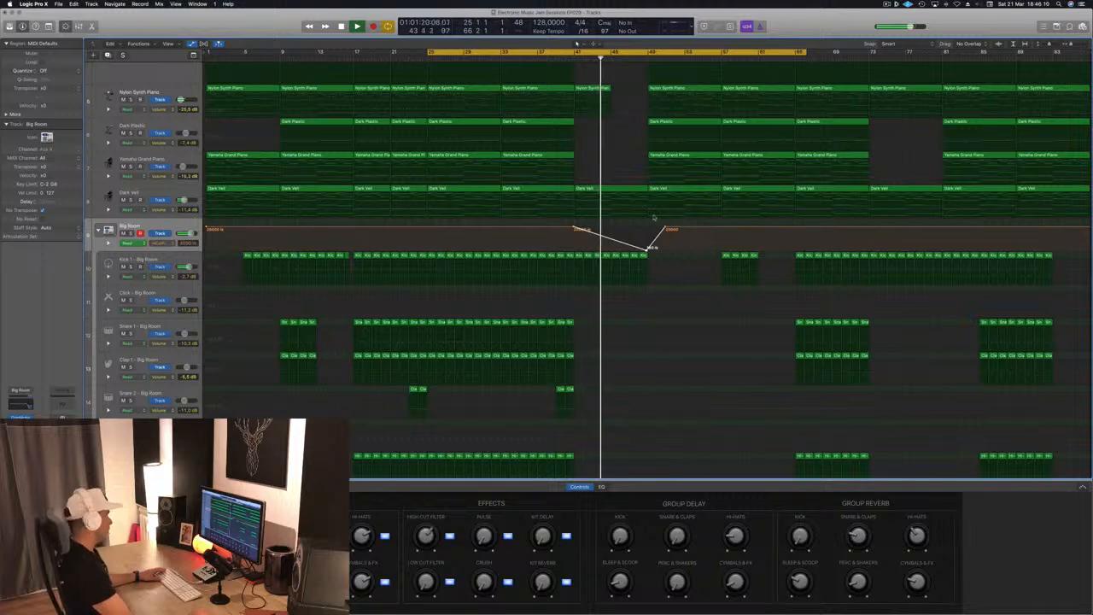
Move the automation's return point back to bar 49 so the filter reopens instantly, and restart playback.
scroll(645, 208, up, 5)
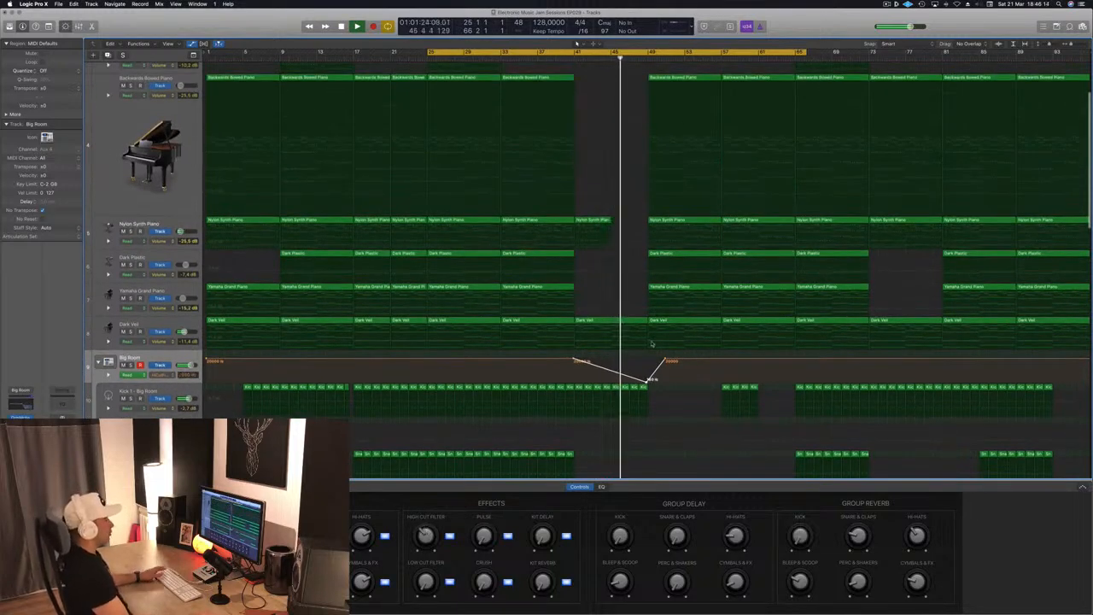
drag(665, 359, 646, 359)
key(space)
key(space)
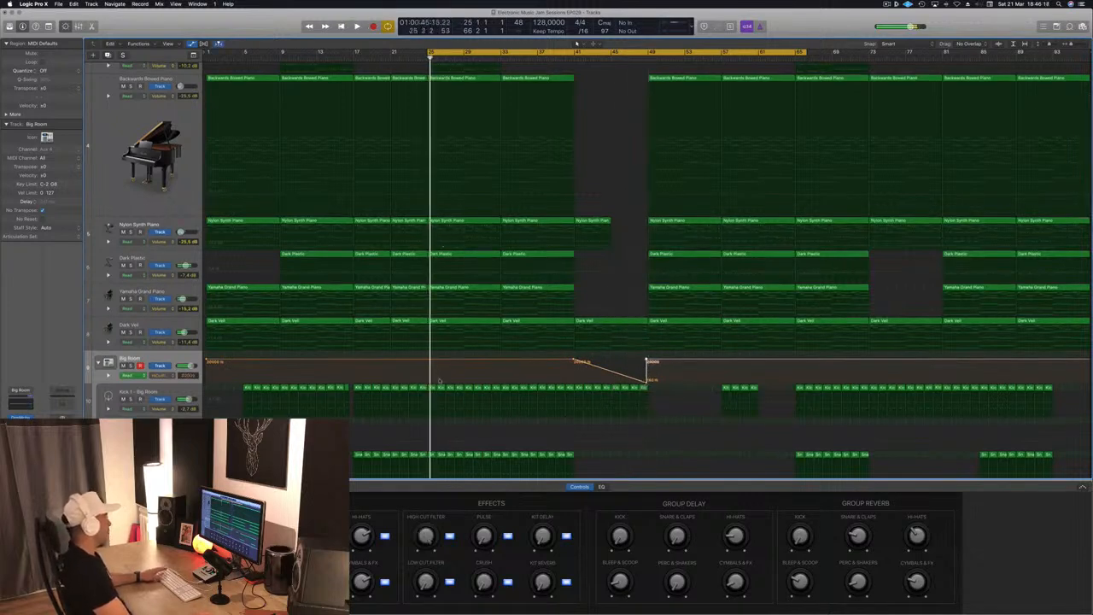
Add another High Cut Filter dip on Big Room, falling from bar 25 to bar 29 and returning instantly at bar 29.
click(428, 361)
click(500, 362)
mouse_move(465, 362)
mouse_down()
mouse_move(465, 378)
mouse_move(469, 364)
mouse_up()
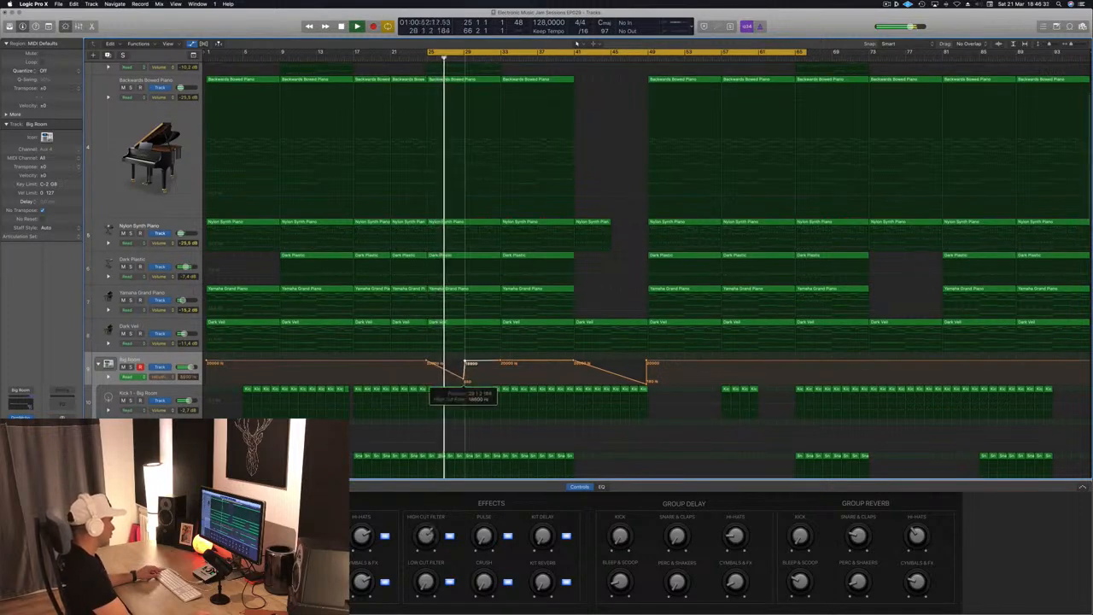
drag(463, 363, 464, 361)
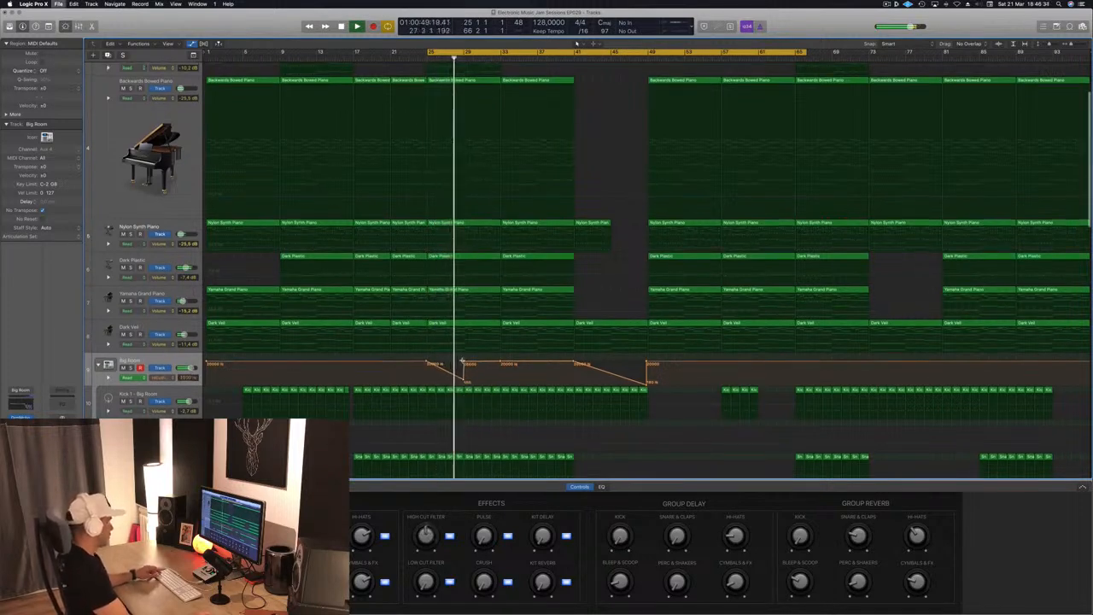
scroll(463, 360, up, 5)
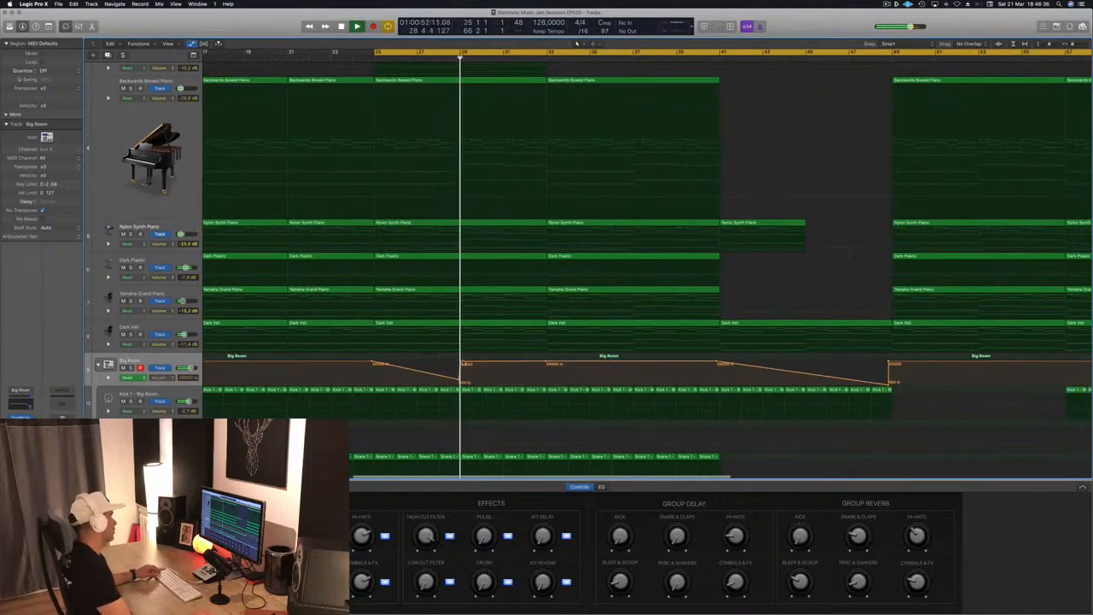
scroll(464, 362, down, 5)
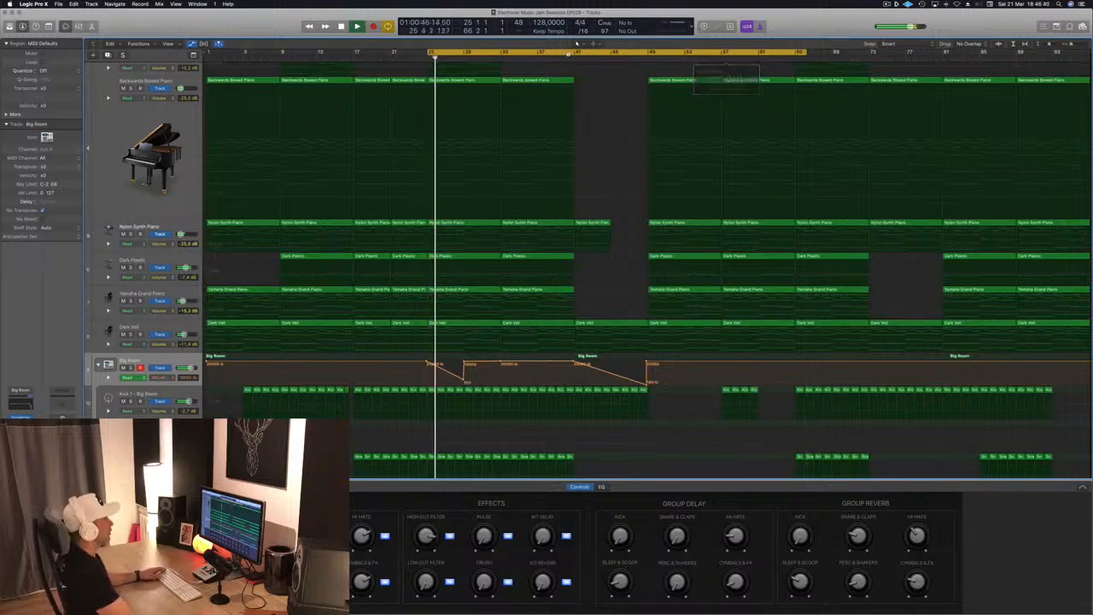
Set the cycle range to bars 41 through 57 and reduce the track heights to show the melodic tracks.
key(c)
drag(577, 53, 719, 62)
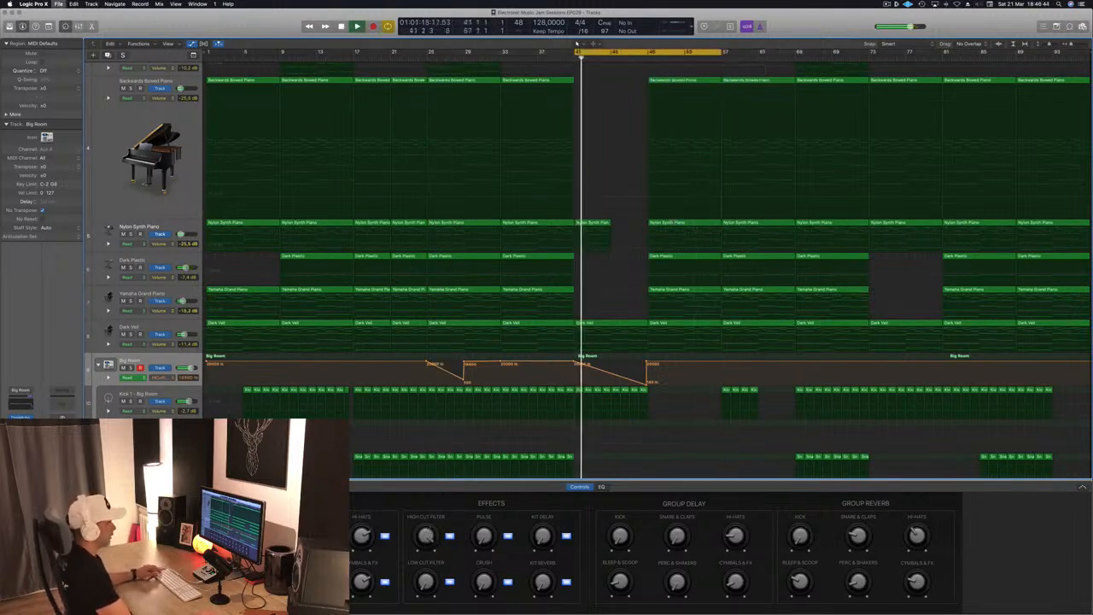
scroll(657, 248, down, 3)
scroll(654, 253, up, 5)
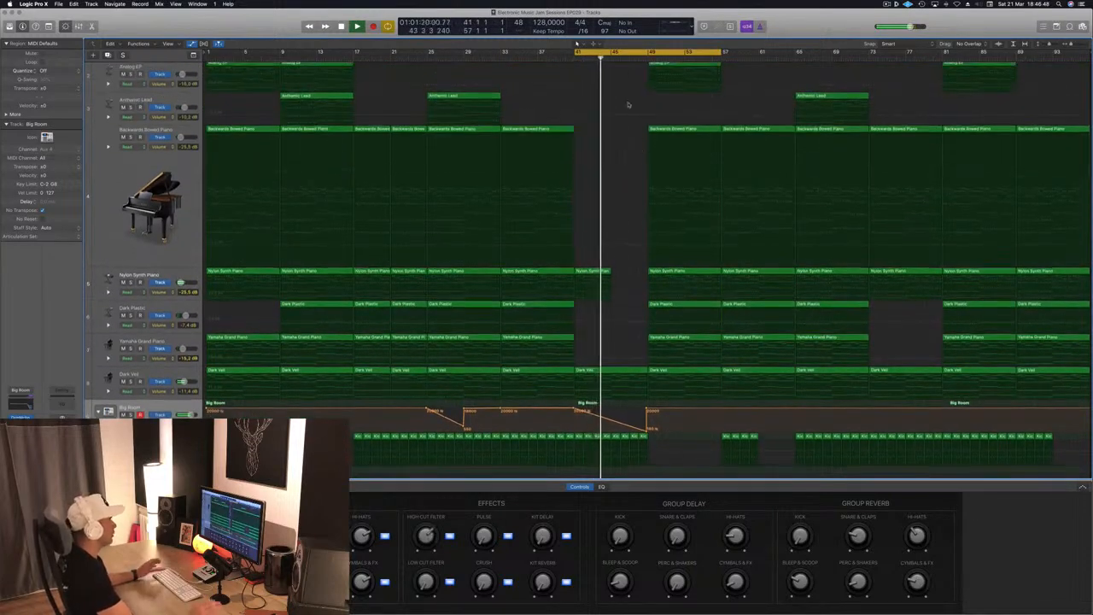
key(super+Up)
key(super+Up)
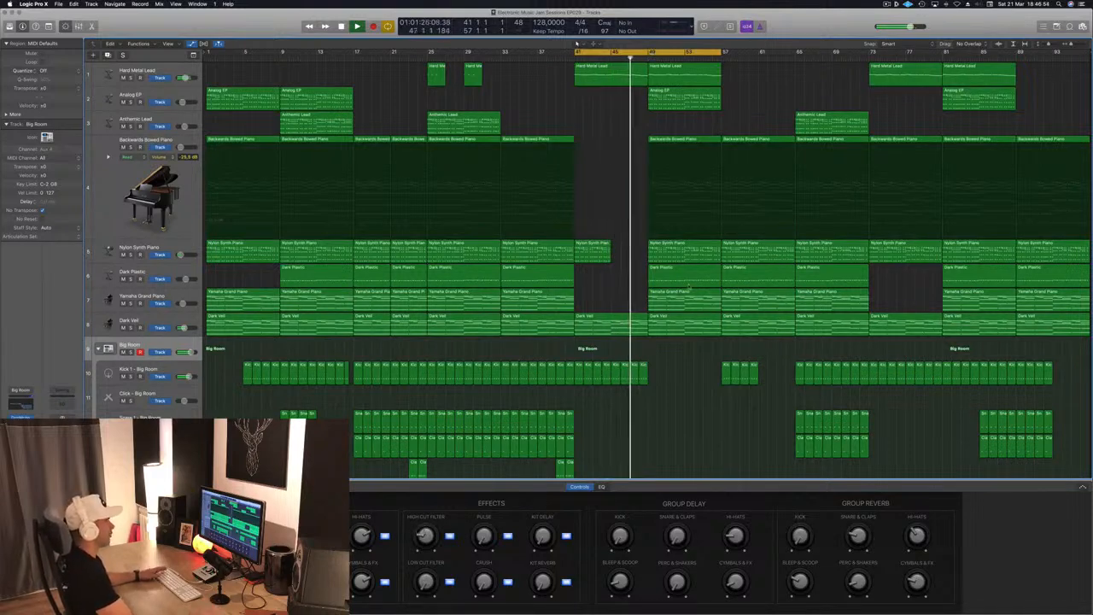
Delete the Dark Plastic region between bars 49 and 57 and save the project.
click(690, 282)
key(BackSpace)
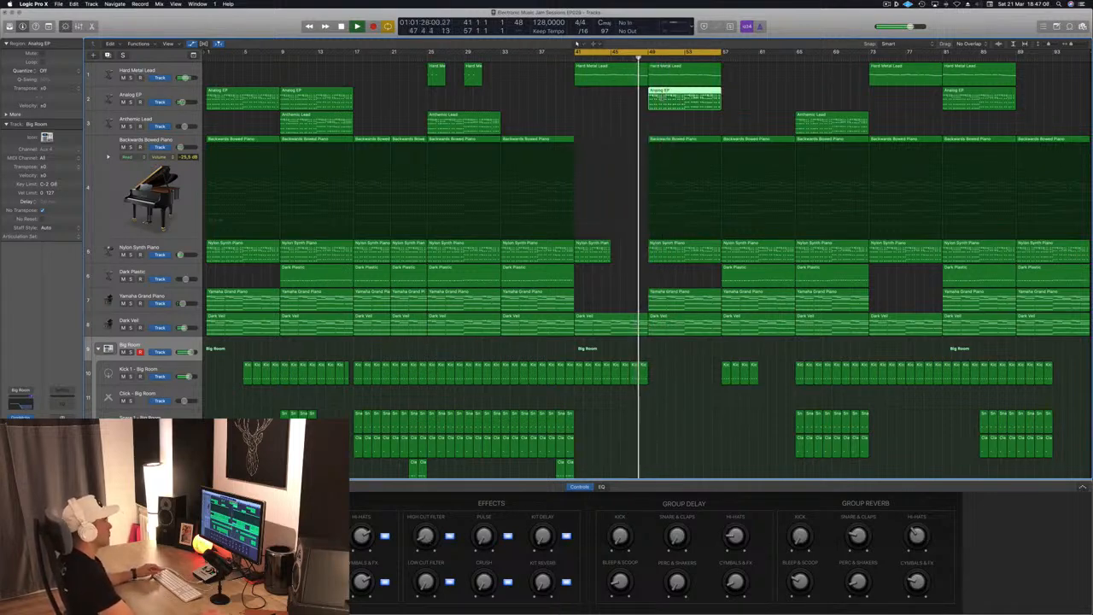
click(626, 104)
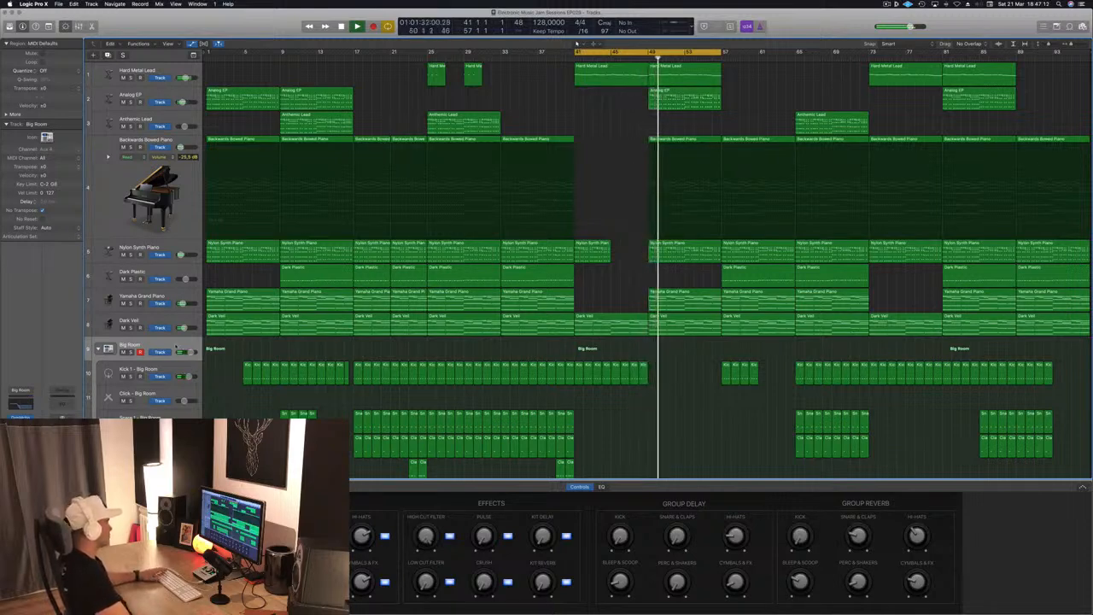
key(super+s)
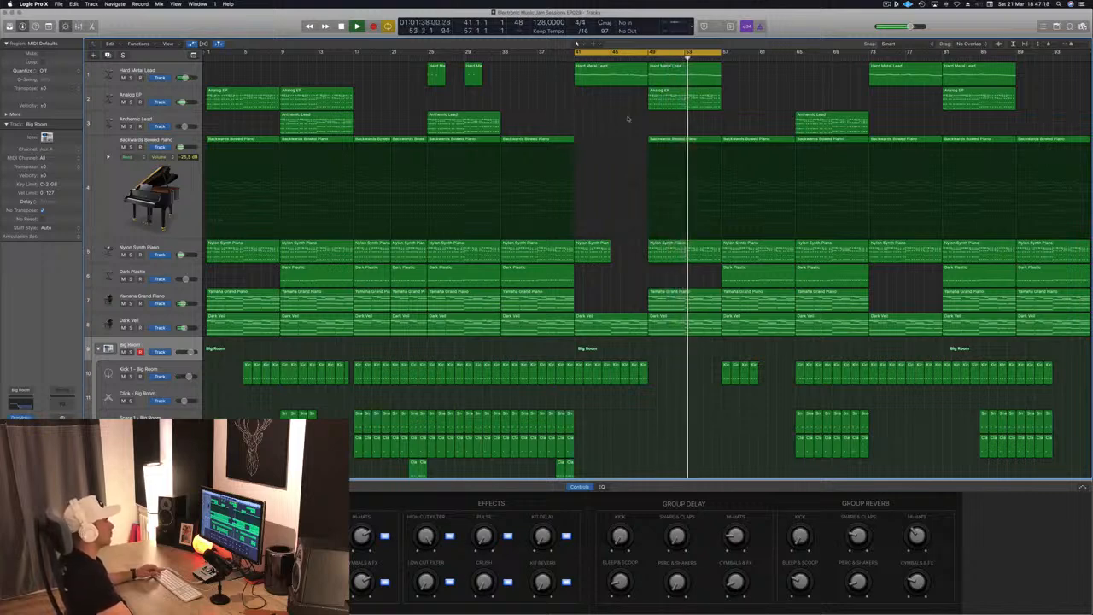
key(super+Right)
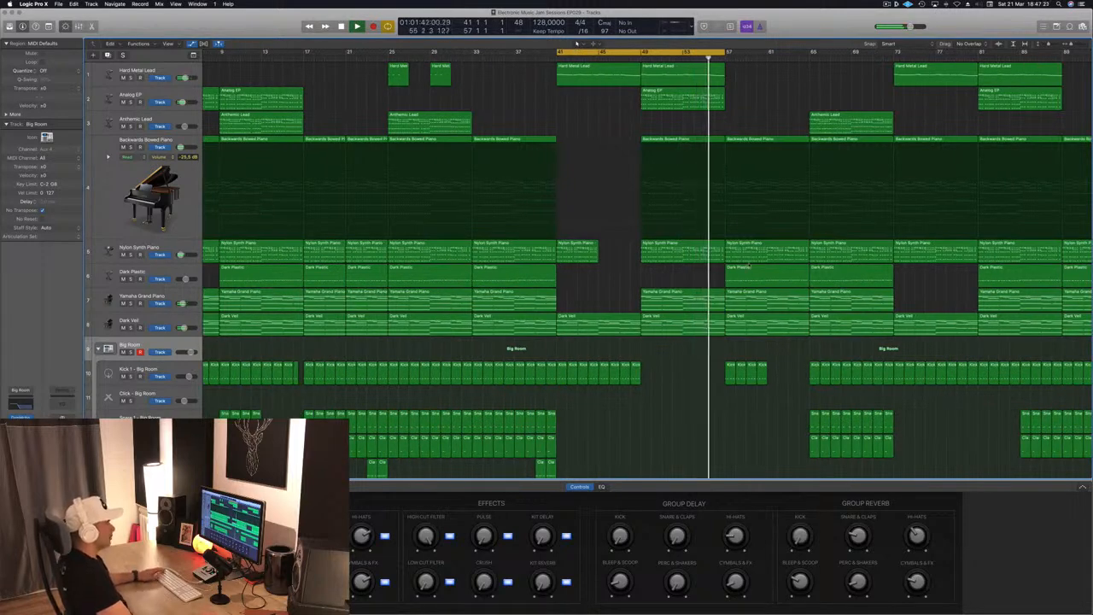
Delete the Kick 1 regions between bars 57 and 61 and save the project.
click(745, 372)
key(Delete)
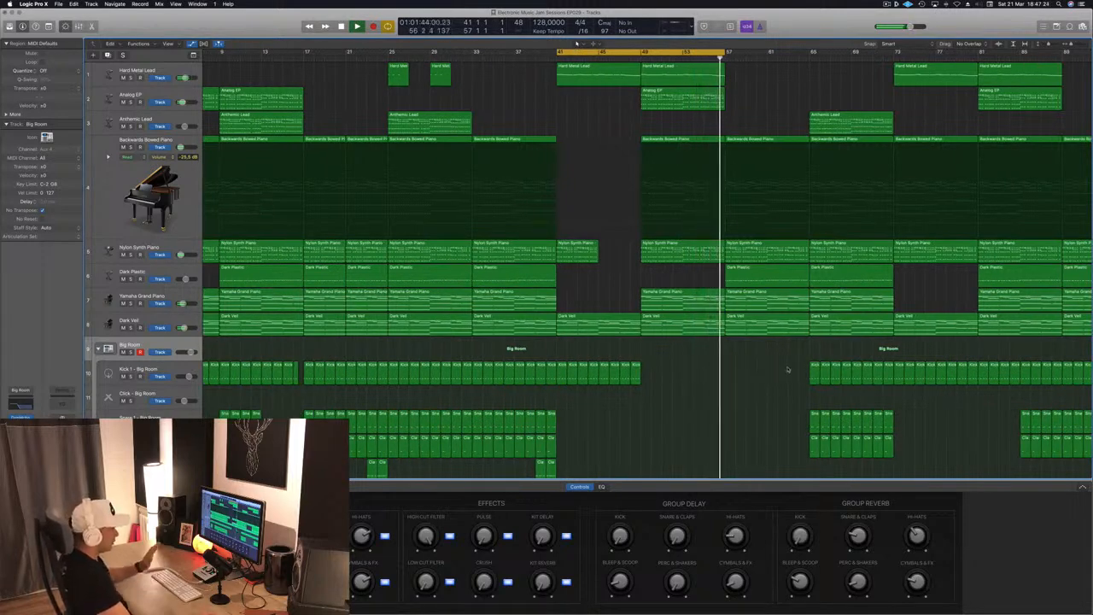
key(super+s)
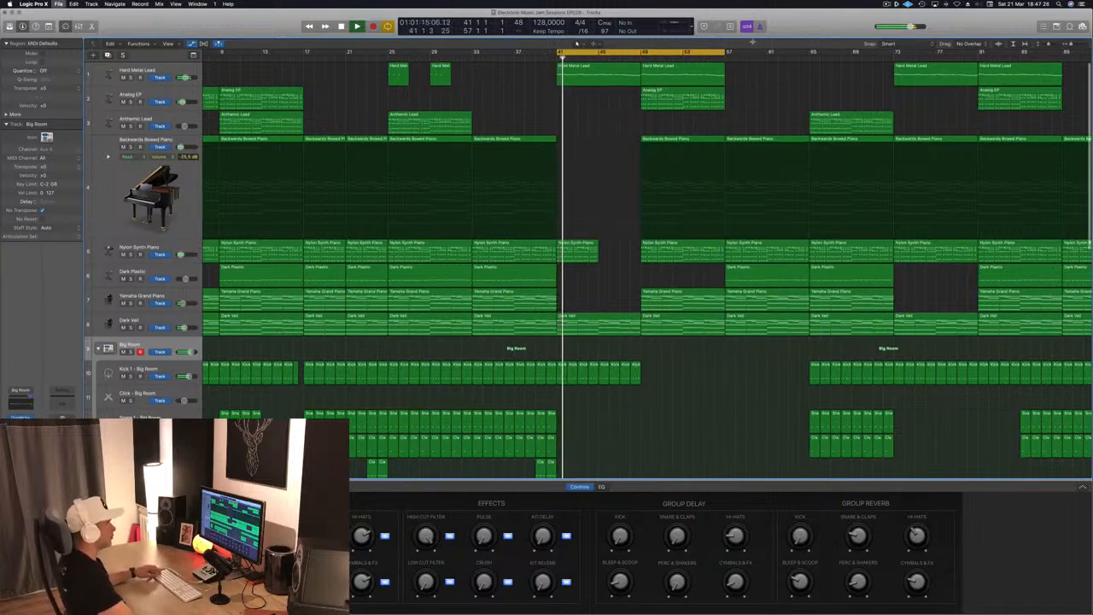
Extend the end of the cycle range to bar 65, save the project, and continue playback from around bar 57.
drag(725, 52, 811, 52)
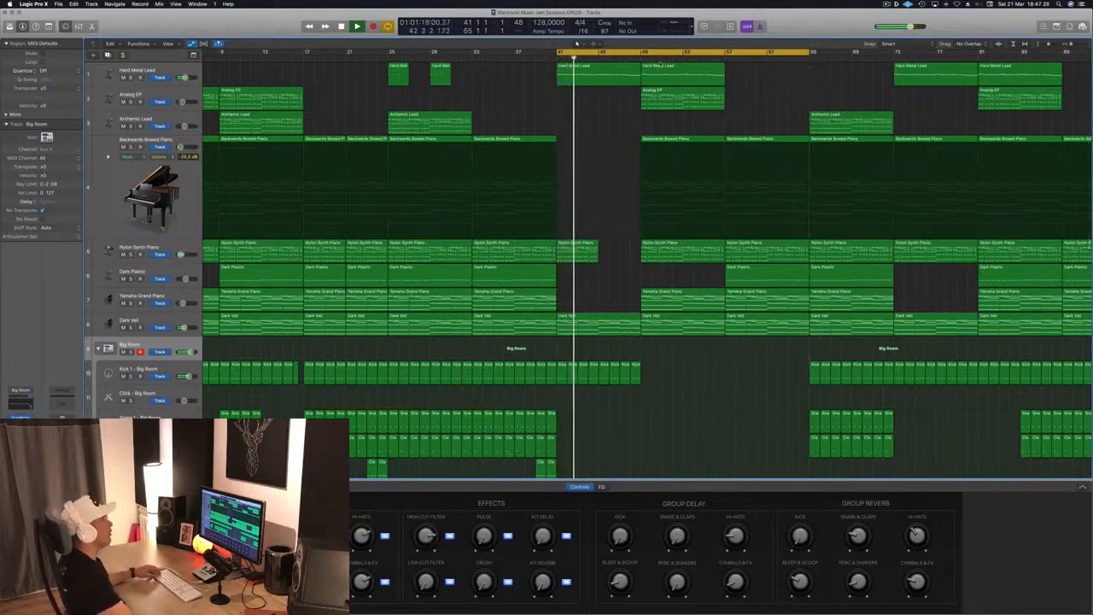
key(super+s)
click(723, 57)
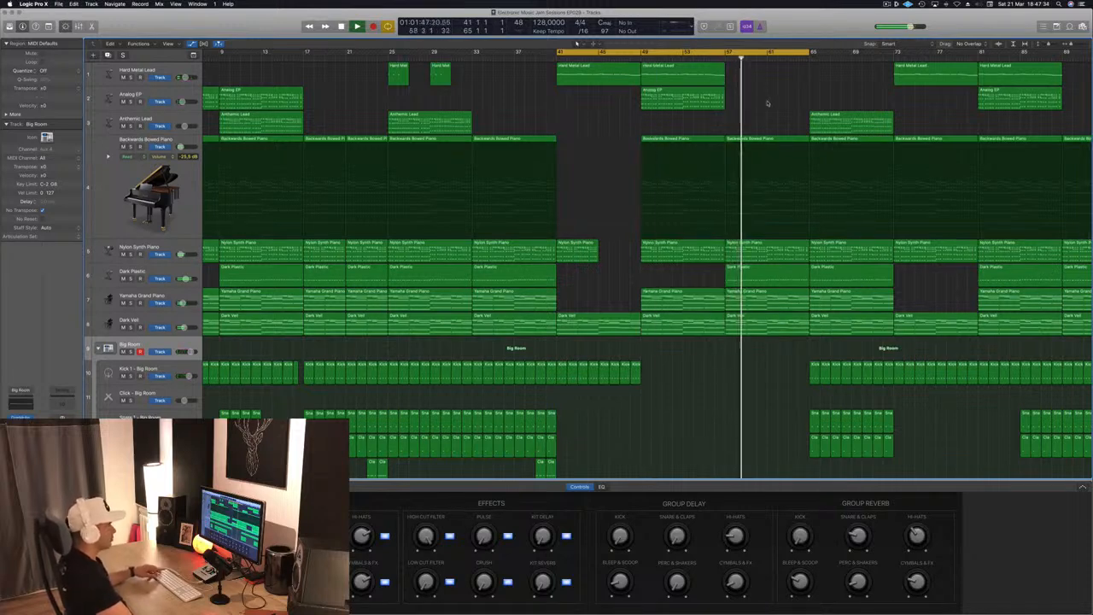
Copy the Anthemic Lead region at bar 65 to bar 57 while the section plays.
click(824, 114)
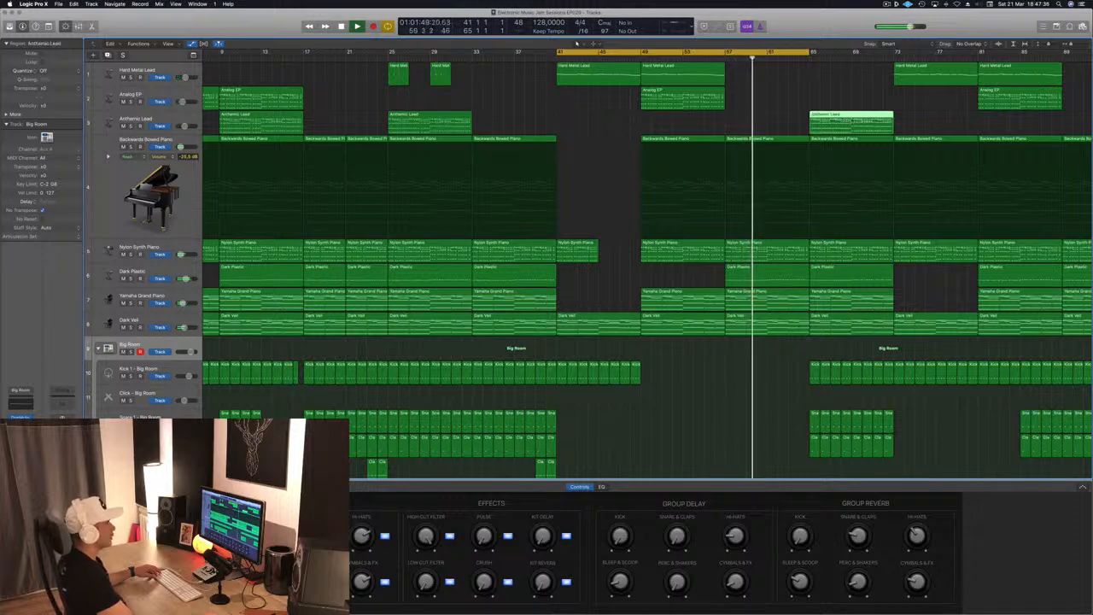
click(712, 60)
drag(860, 128, 774, 128)
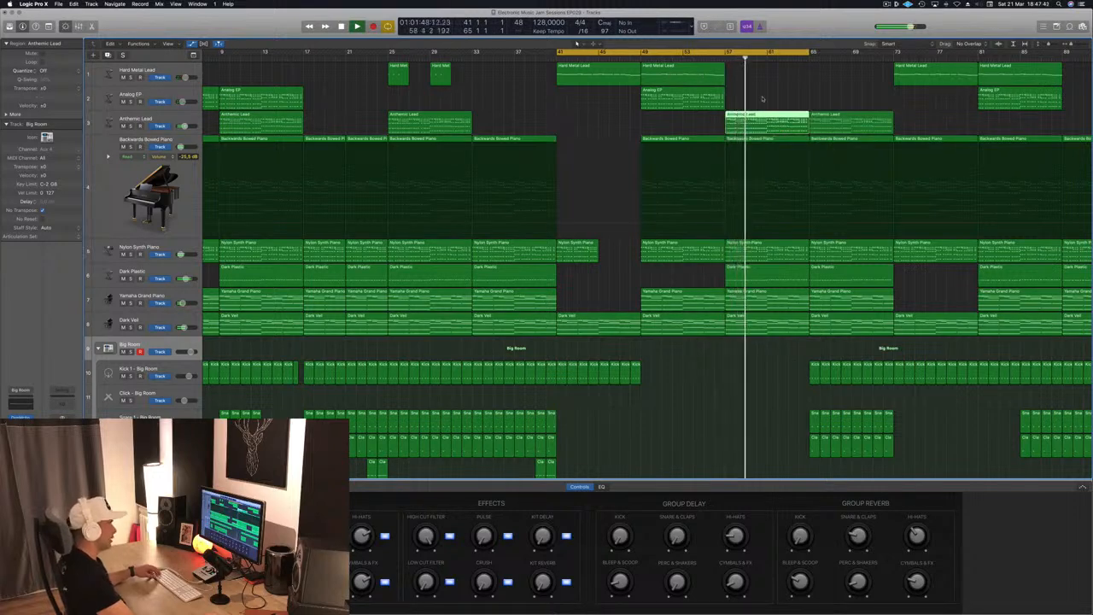
Copy the two Snare 2 regions before bar 41 to bar 57, then place the faster one at bars 63 and 64.
scroll(630, 439, down, 5)
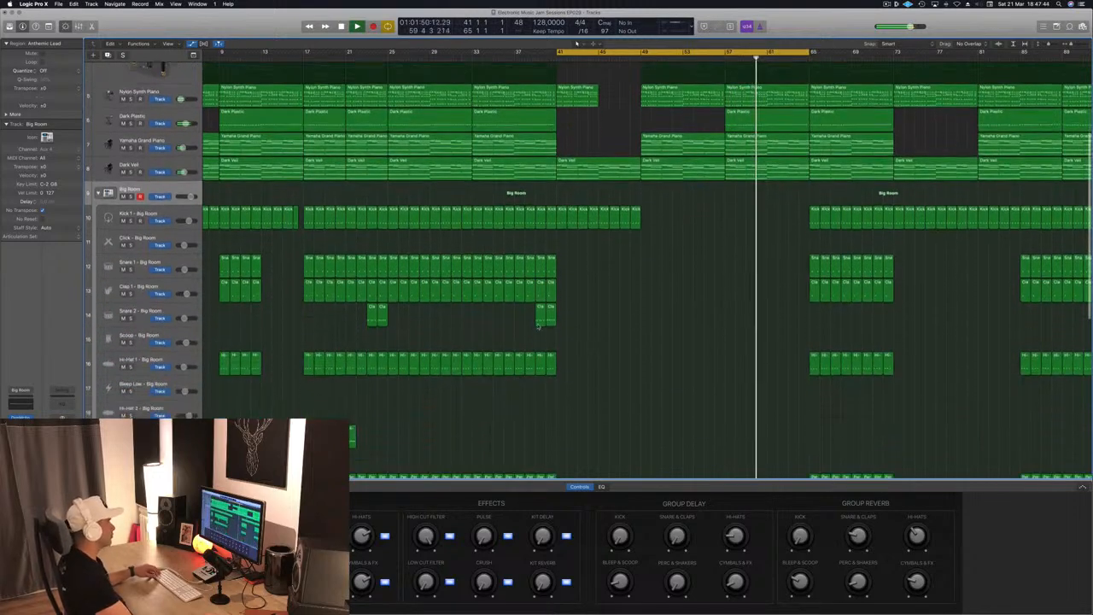
drag(540, 307, 730, 314)
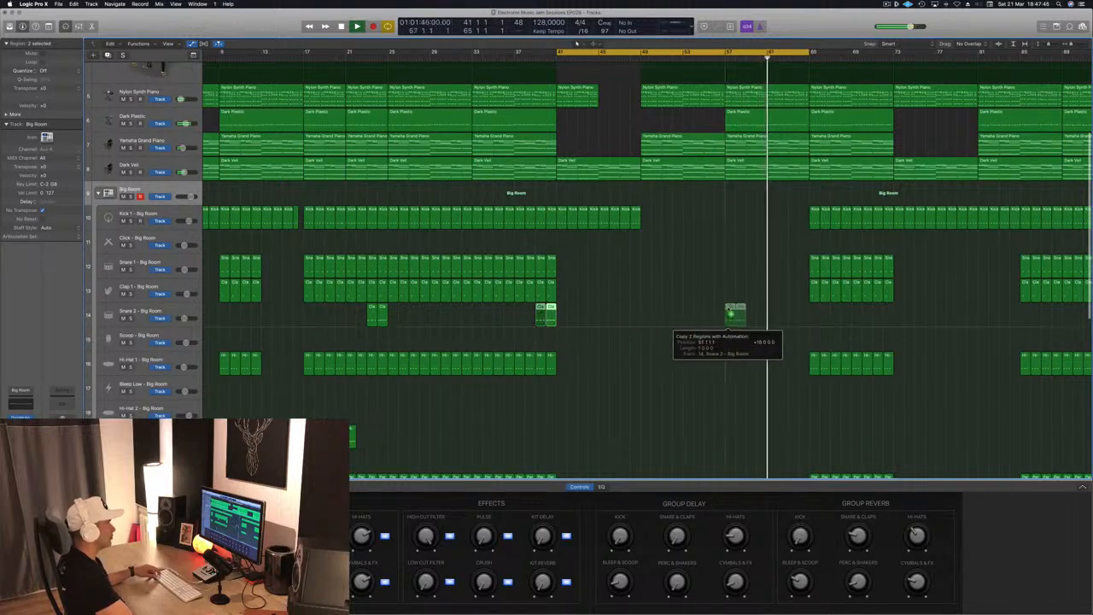
click(740, 309)
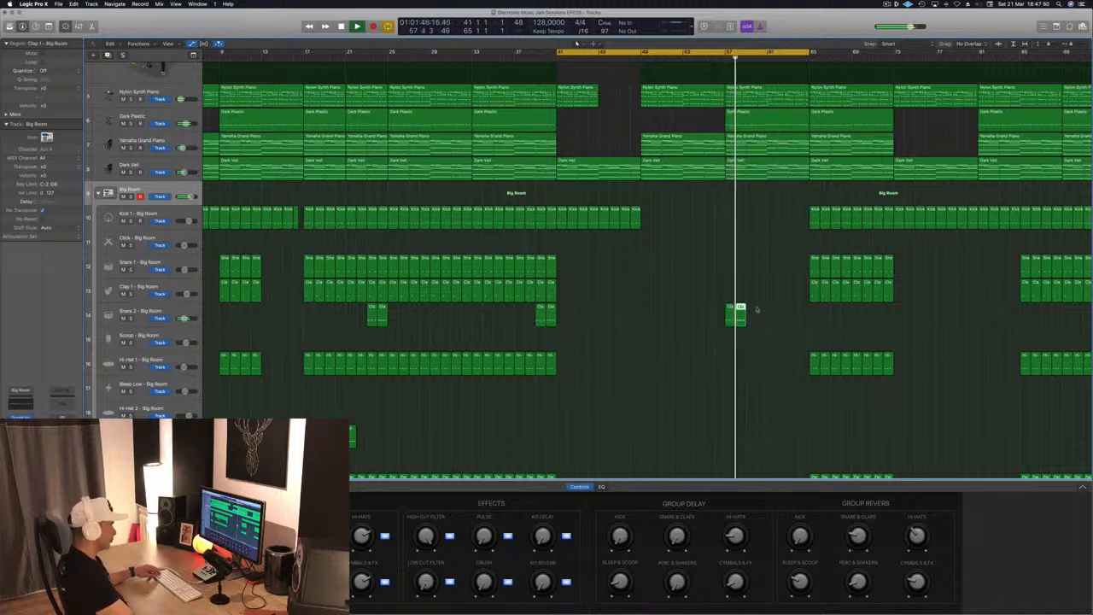
key(e)
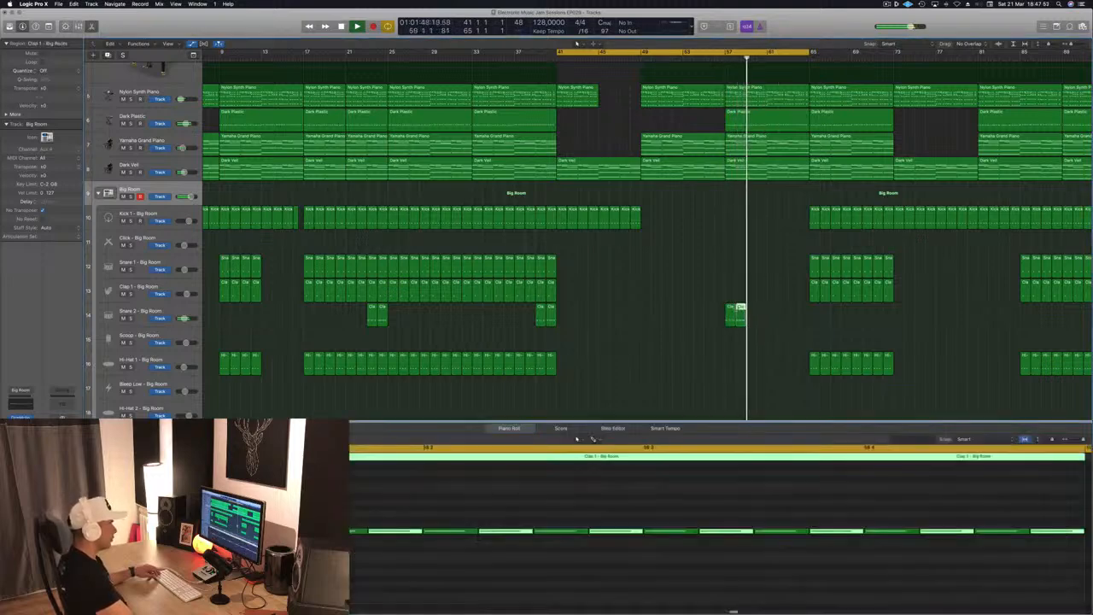
mouse_move(766, 313)
mouse_down()
mouse_move(804, 313)
mouse_move(778, 312)
mouse_up()
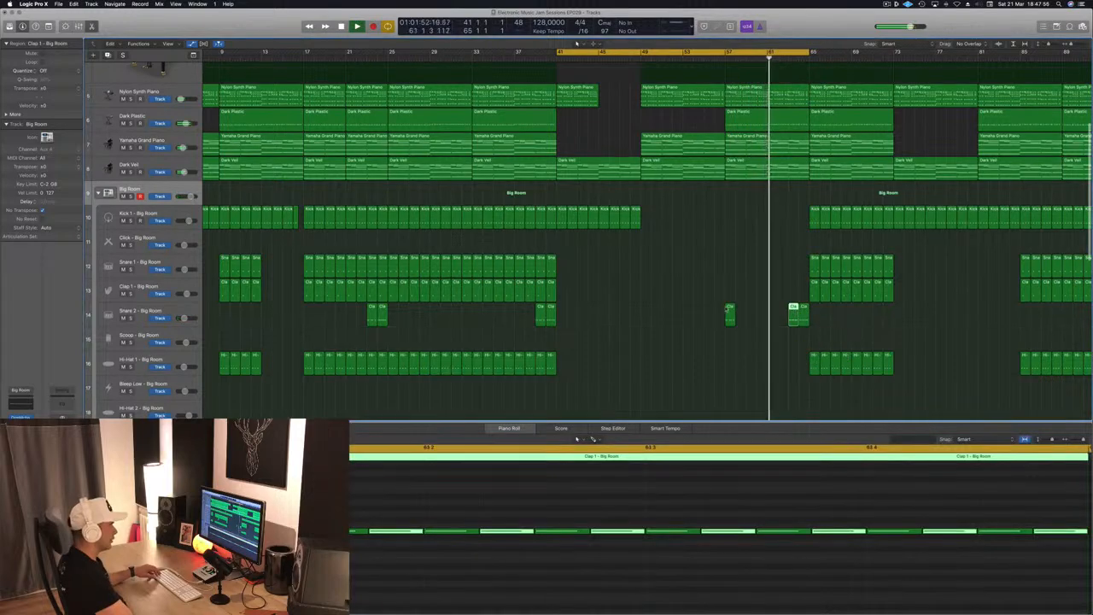
Move the slower Snare 2 region from bar 57 to fill bars 61 and 62, and close the editors.
double_click(729, 308)
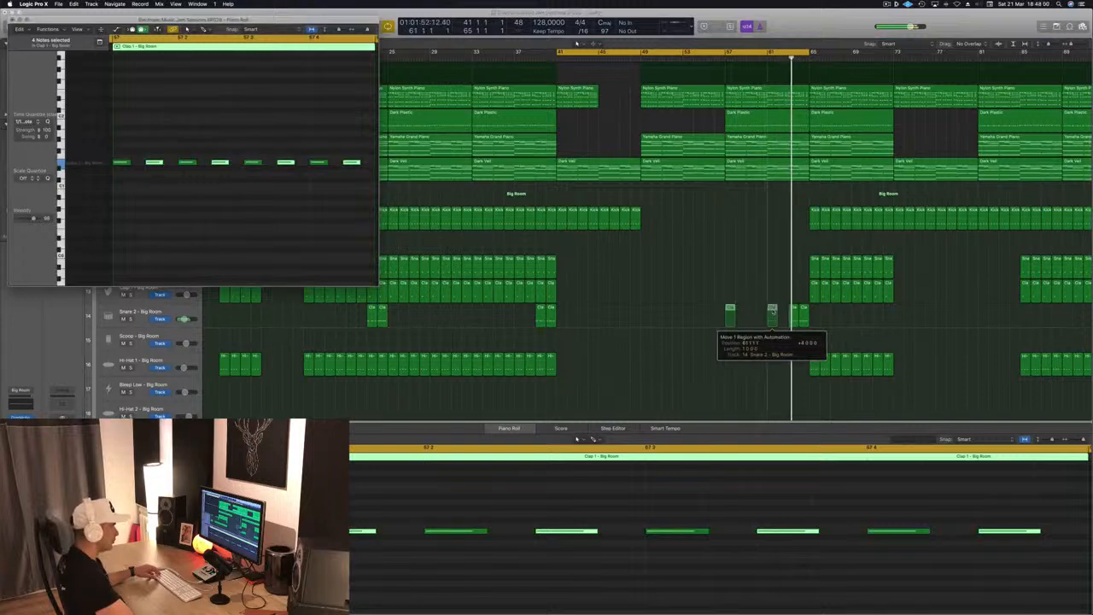
mouse_move(770, 312)
mouse_down()
mouse_move(783, 316)
mouse_move(773, 308)
mouse_up()
scroll(754, 298, up, 6)
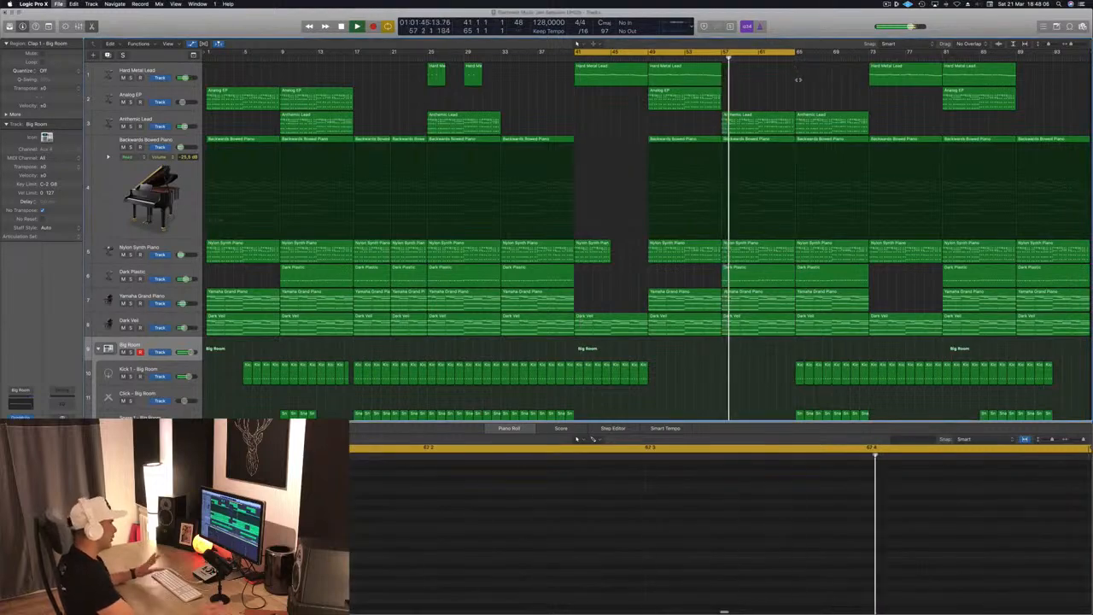
scroll(764, 184, down, 5)
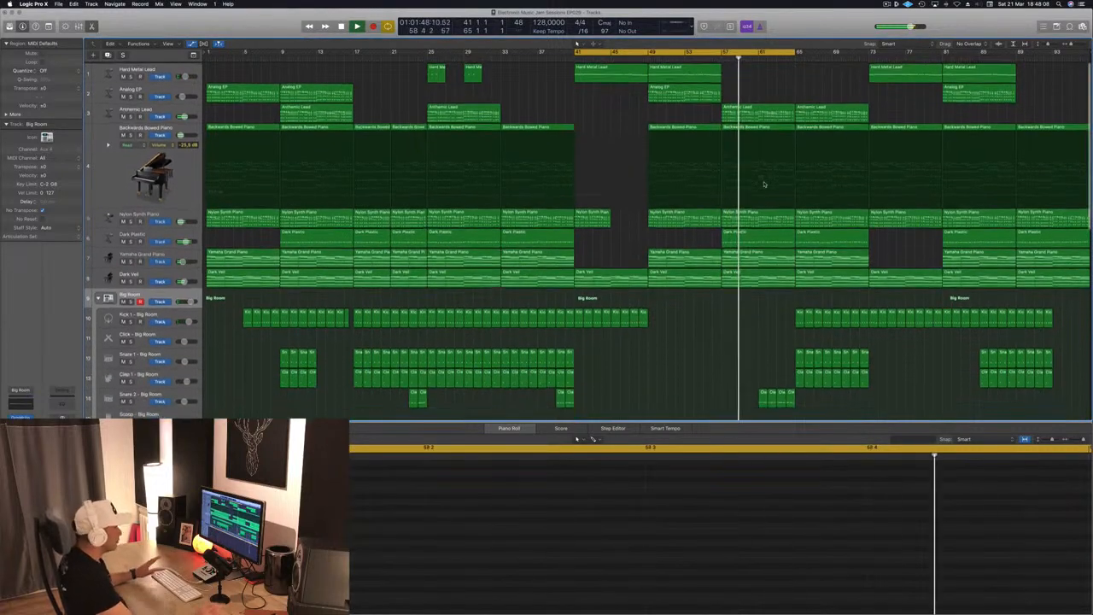
key(x)
key(x)
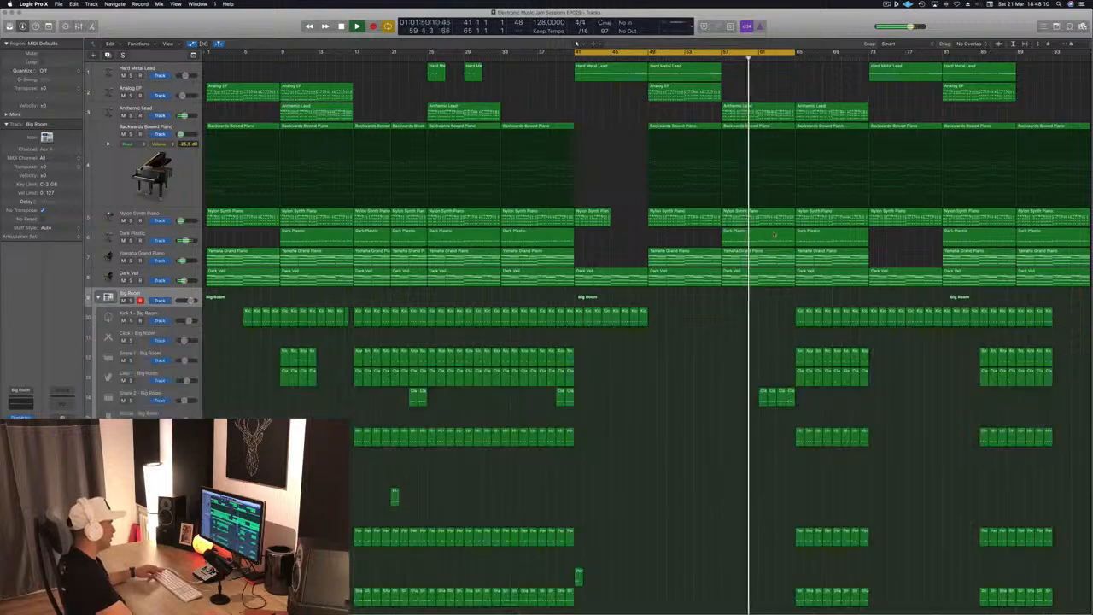
Set the cycle range to bars 57 through 81 and delete the Dark Plastic region between bars 57 and 65.
scroll(716, 387, down, 5)
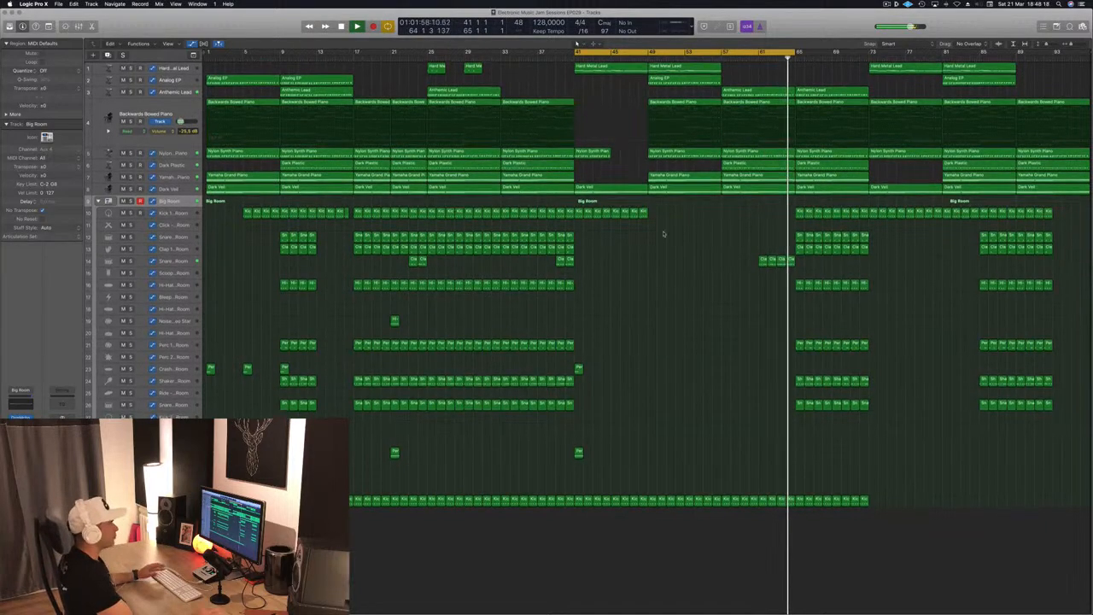
scroll(670, 315, up, 5)
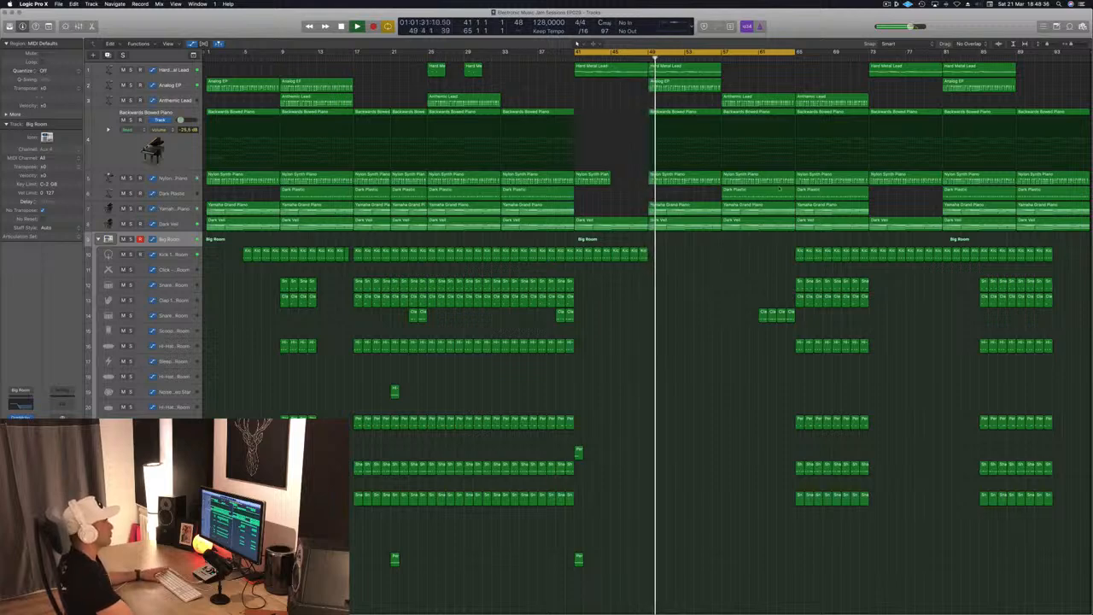
click(713, 58)
drag(768, 53, 912, 53)
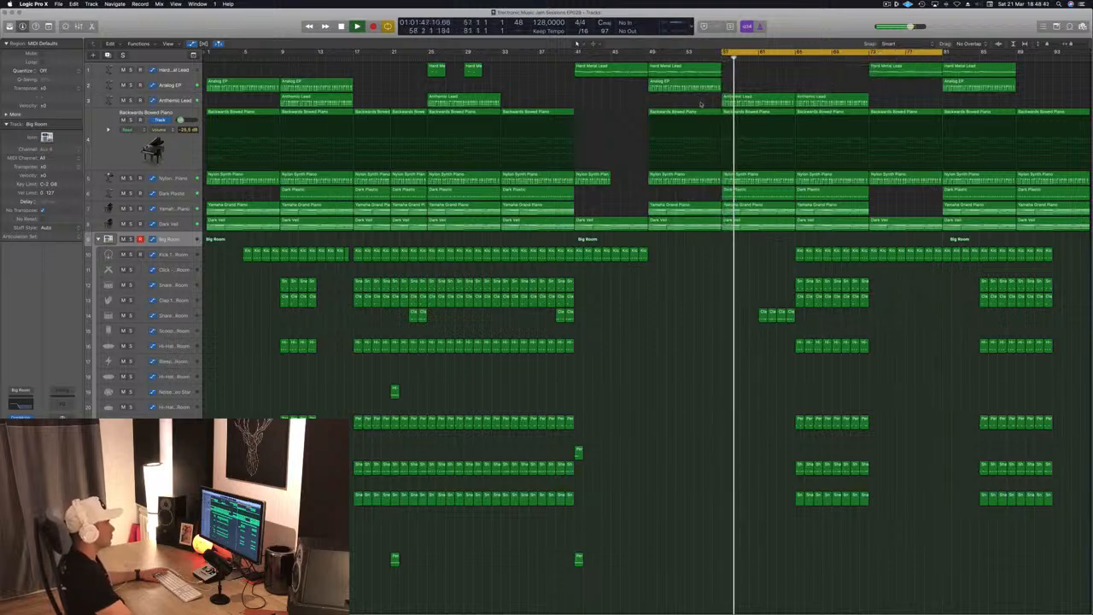
click(749, 196)
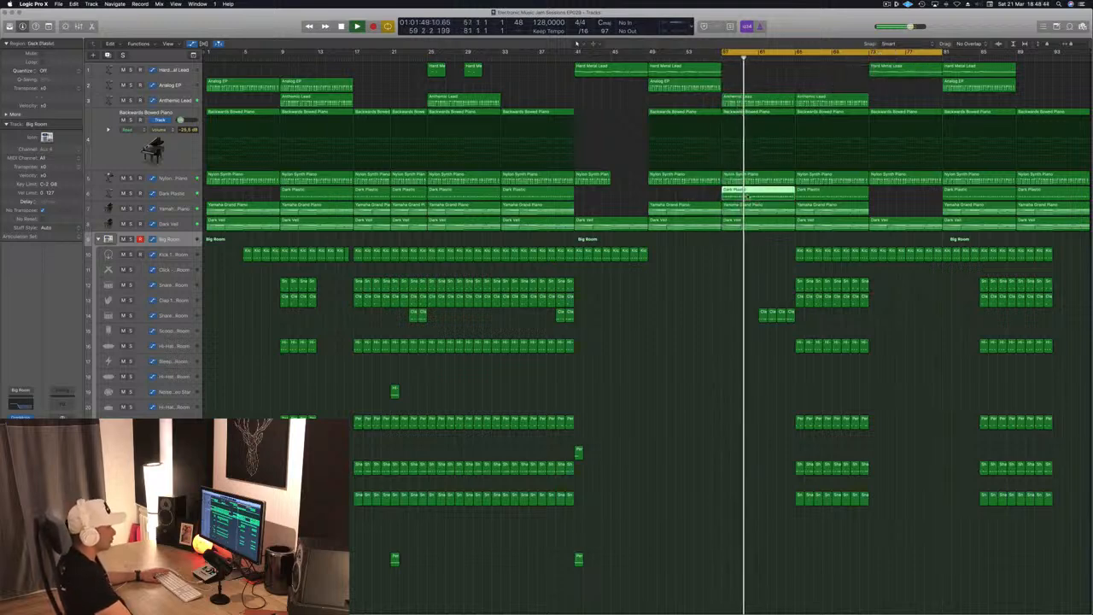
key(Delete)
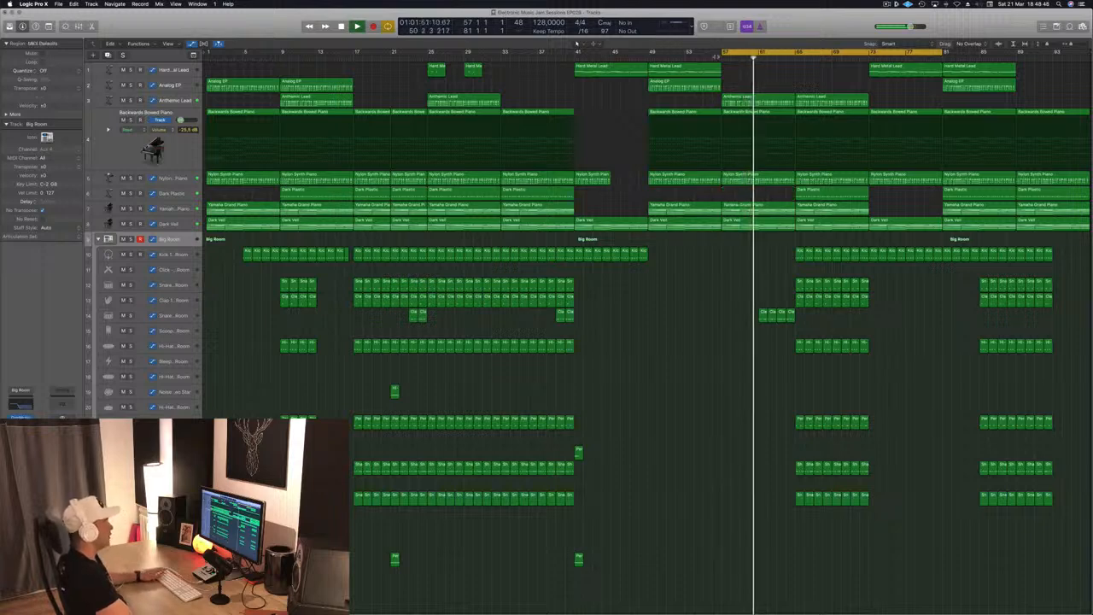
Create a new track with duplicate settings of the Dark Veil track.
click(182, 224)
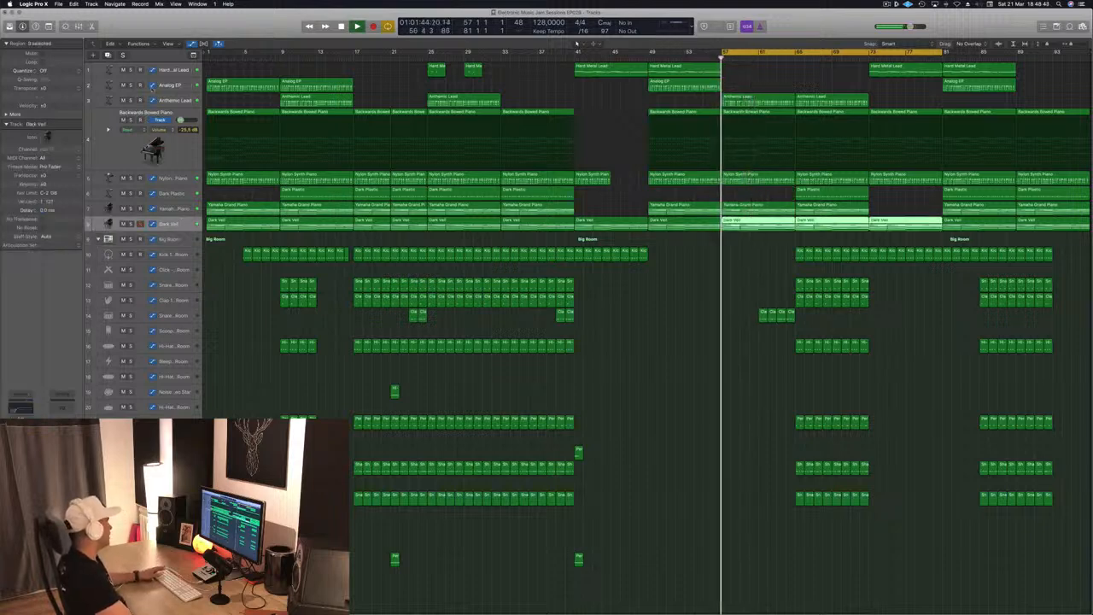
key(super+d)
click(748, 225)
drag(747, 226, 748, 242)
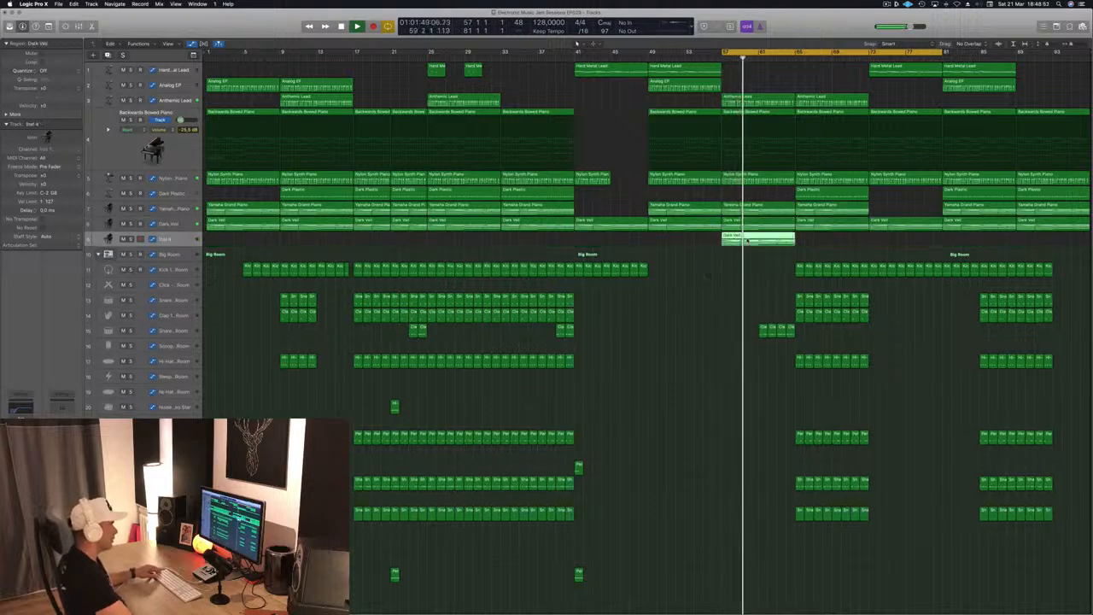
key(BackSpace)
Copy the Dark Plastic region at bar 65 onto the new track at bar 57.
click(835, 191)
drag(817, 205, 765, 246)
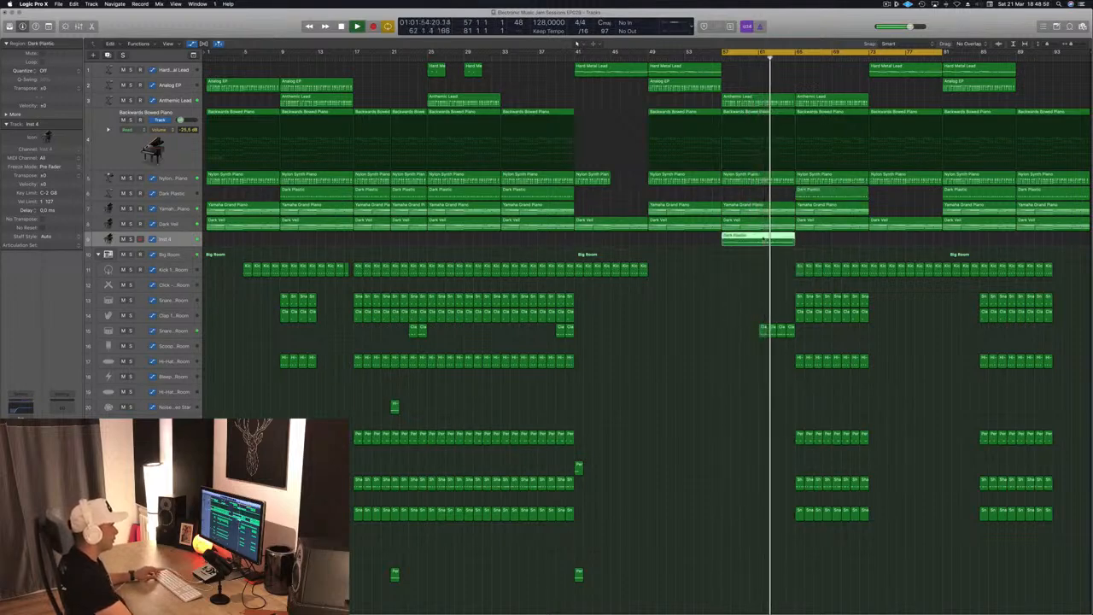
Reduce the copied region's repeated notes to two sustained notes of four bars each, and restart playback.
double_click(765, 242)
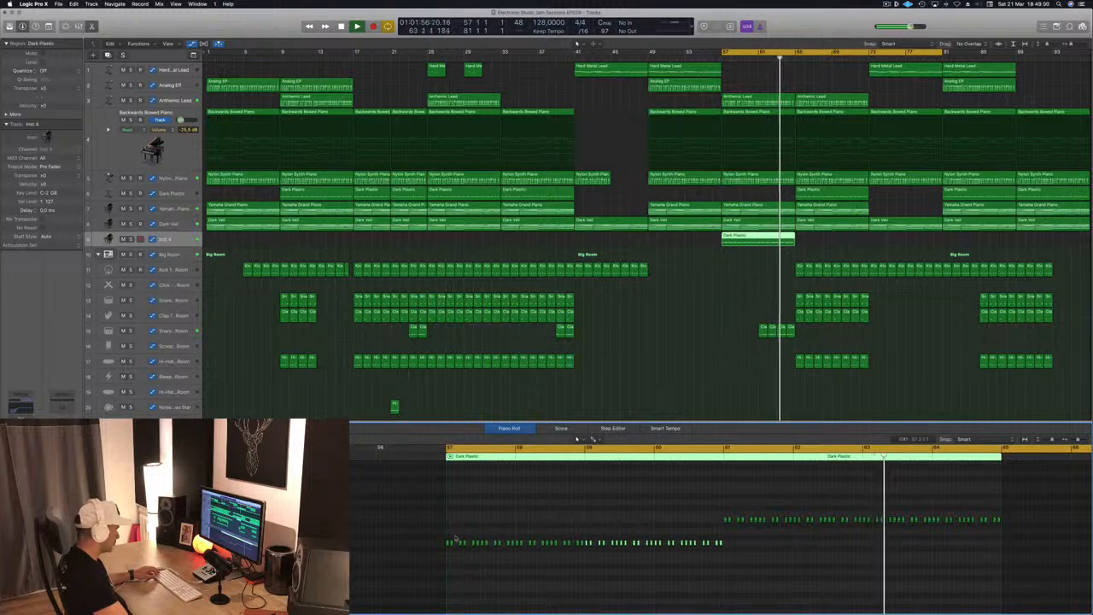
drag(445, 535, 720, 556)
key(Delete)
drag(729, 512, 1037, 540)
key(Delete)
drag(369, 500, 1000, 520)
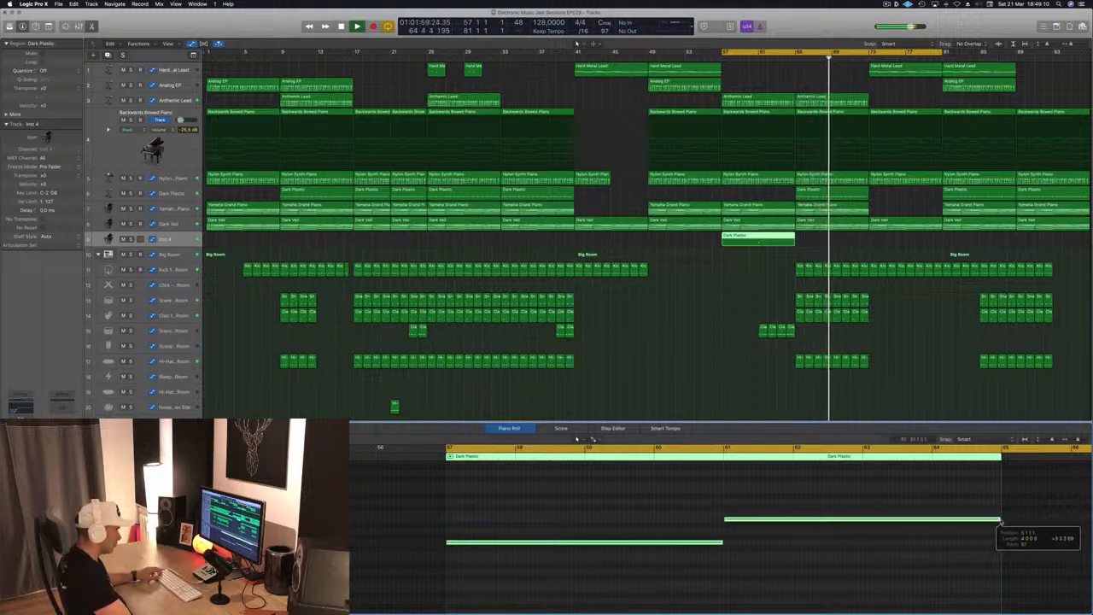
key(Return)
key(Return)
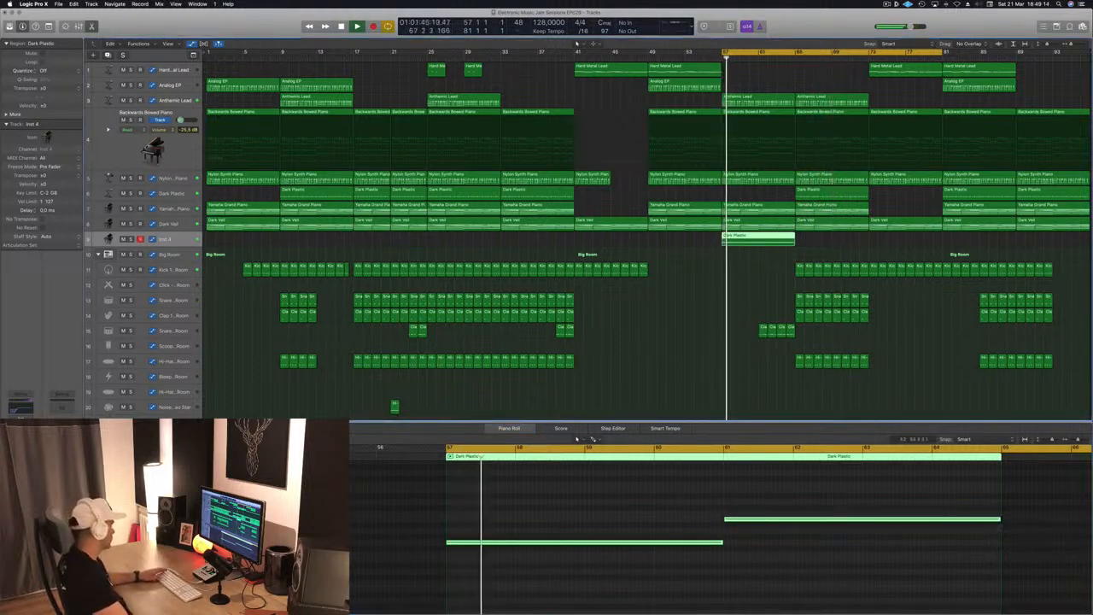
Load the Deeper Emotion (1) pad preset in the new track's Alchemy instrument.
click(22, 429)
drag(221, 28, 495, 126)
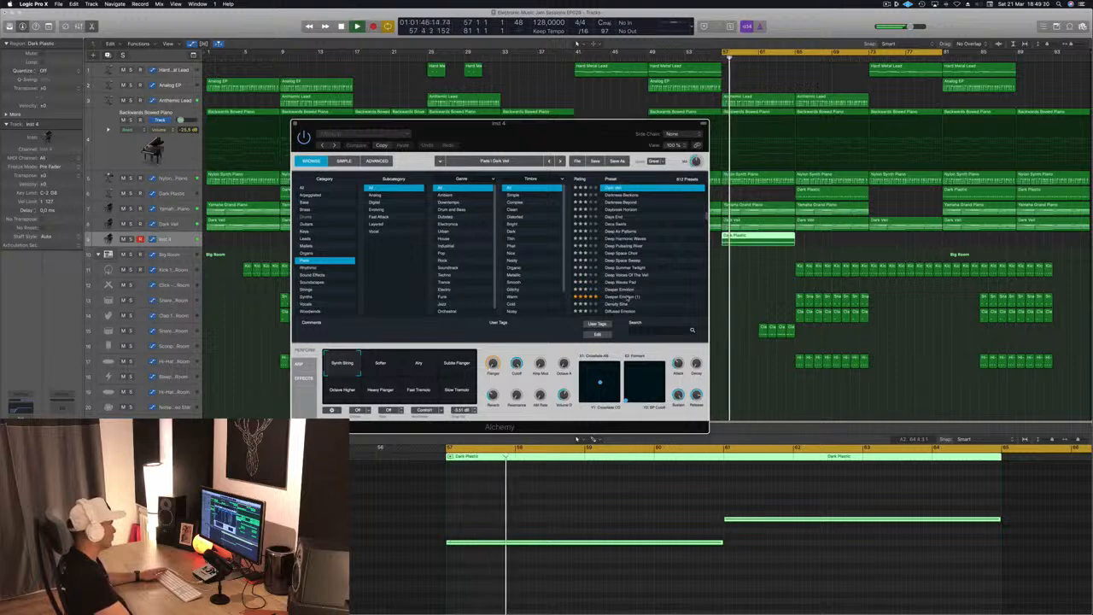
click(626, 297)
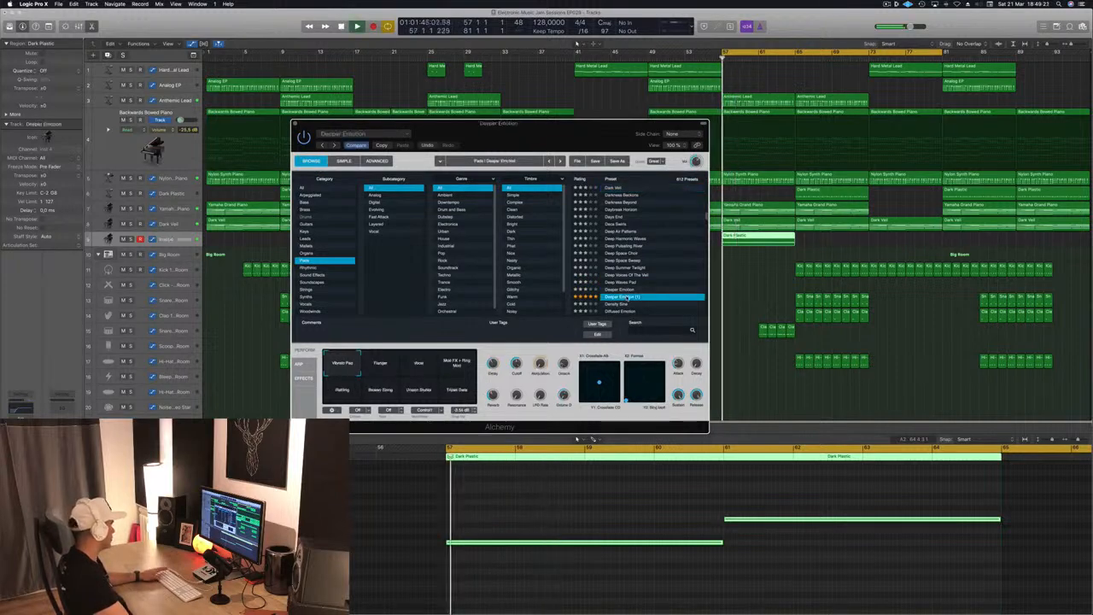
Lower the low cut on the new track's Channel EQ to 20 Hz and close the EQ.
click(18, 410)
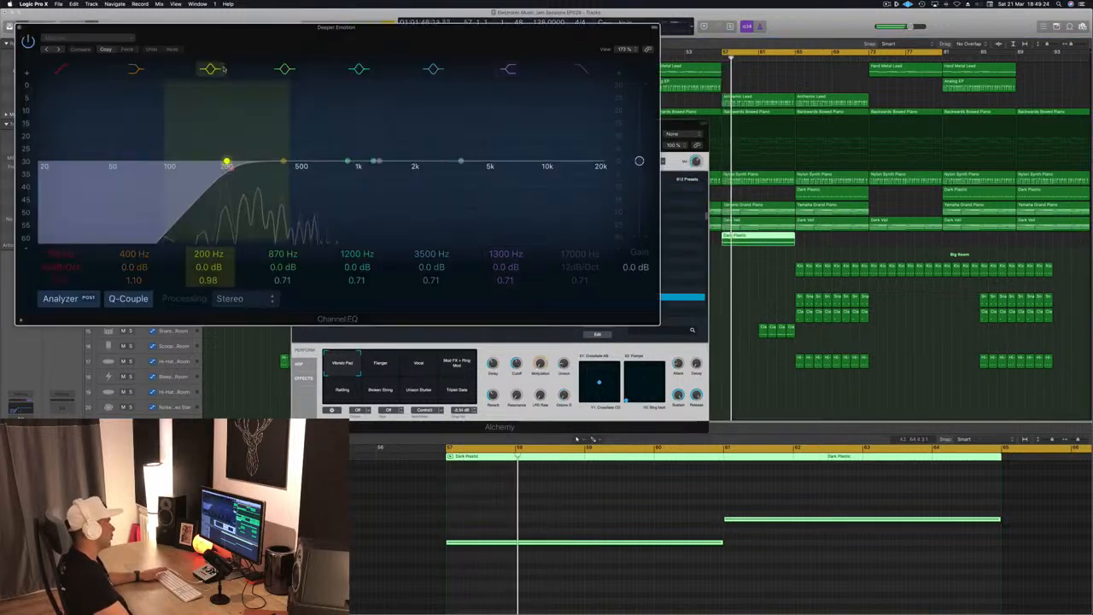
drag(227, 161, 39, 161)
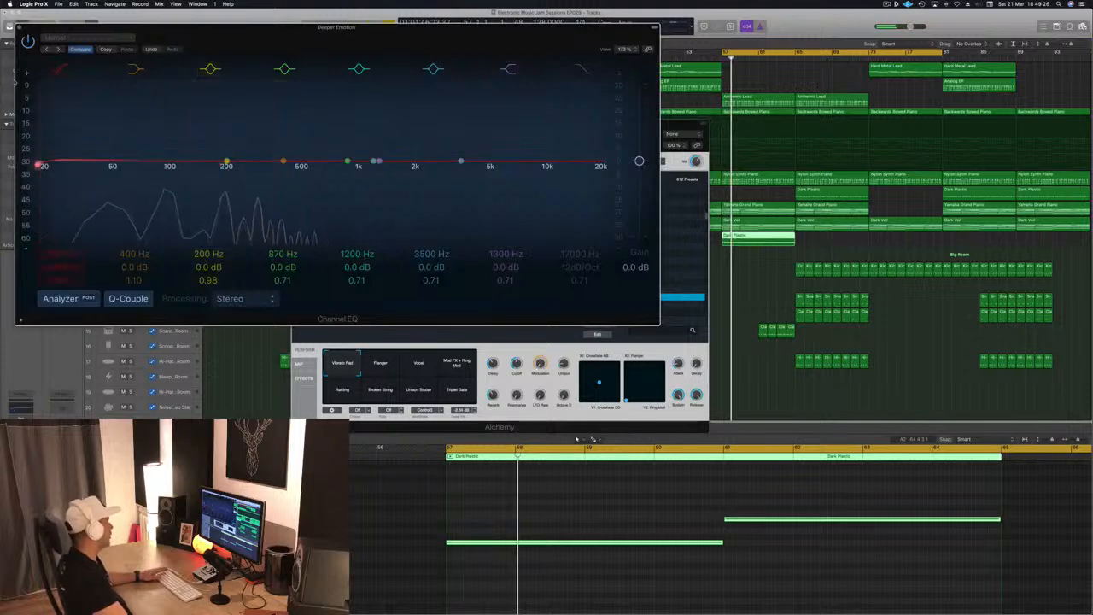
click(20, 29)
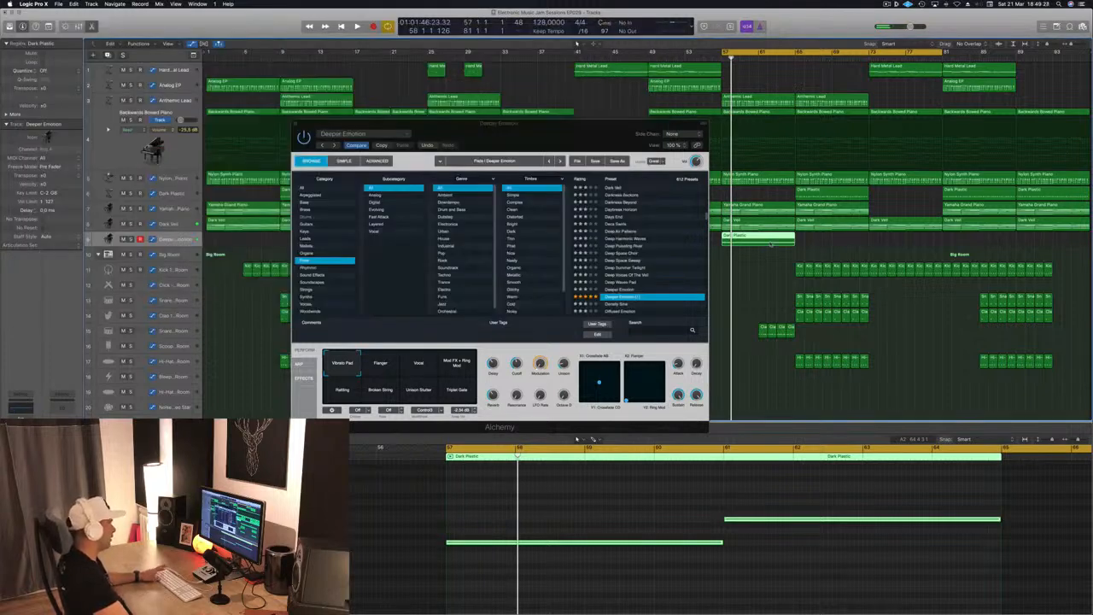
Audition the Deeper Emotion pad with Alchemy's Mod FX + Ring Mod variation and close the instrument window.
click(606, 142)
click(295, 122)
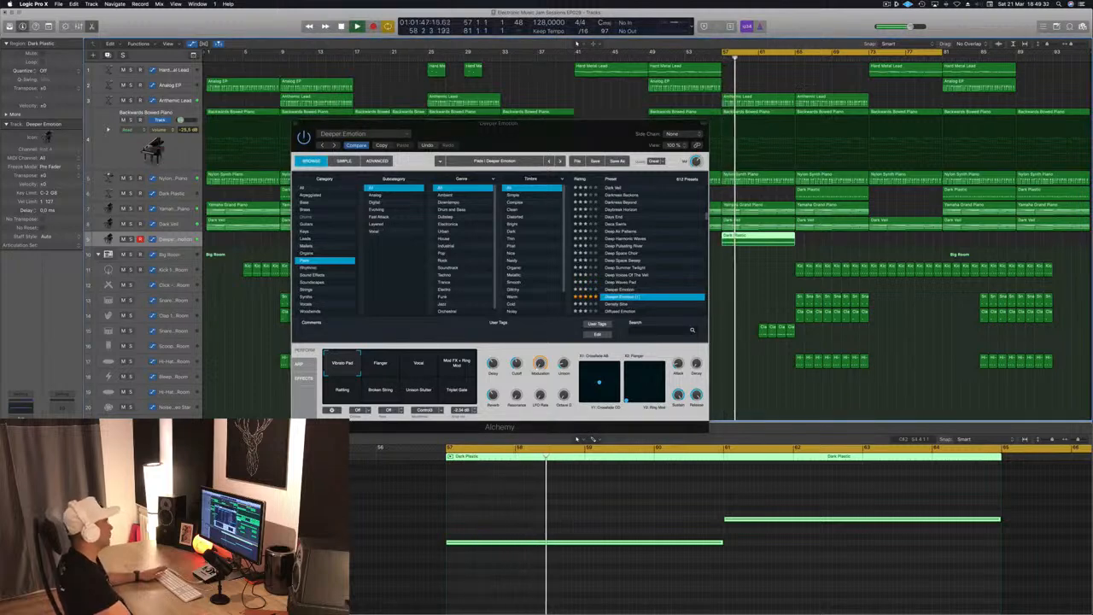
drag(560, 151, 455, 160)
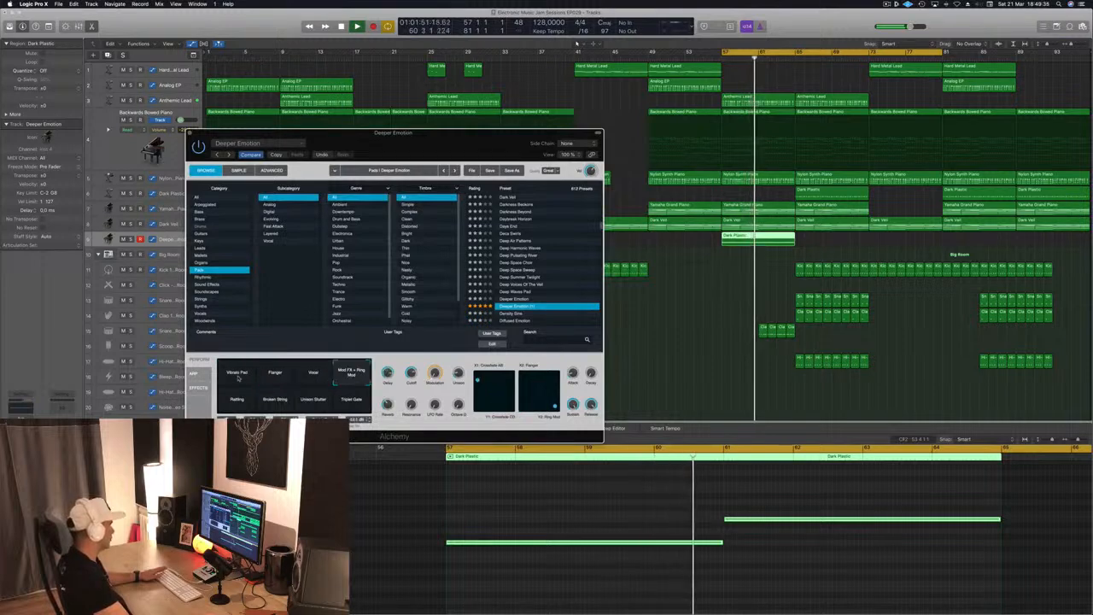
drag(384, 134, 463, 135)
key(super+w)
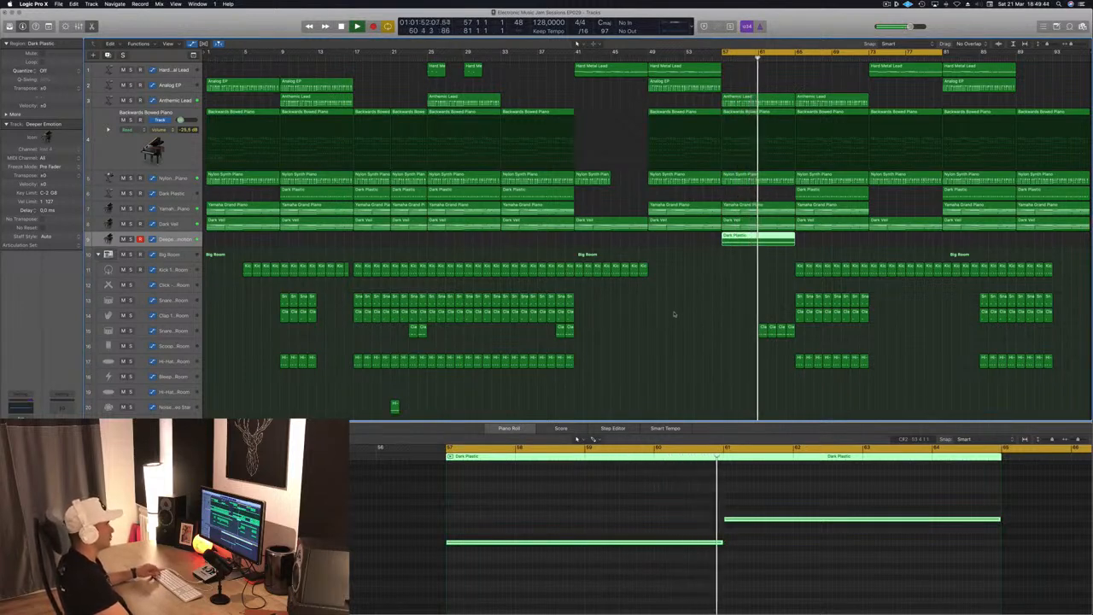
Select the Dark Veil track during playback and open its Alchemy instrument.
click(183, 333)
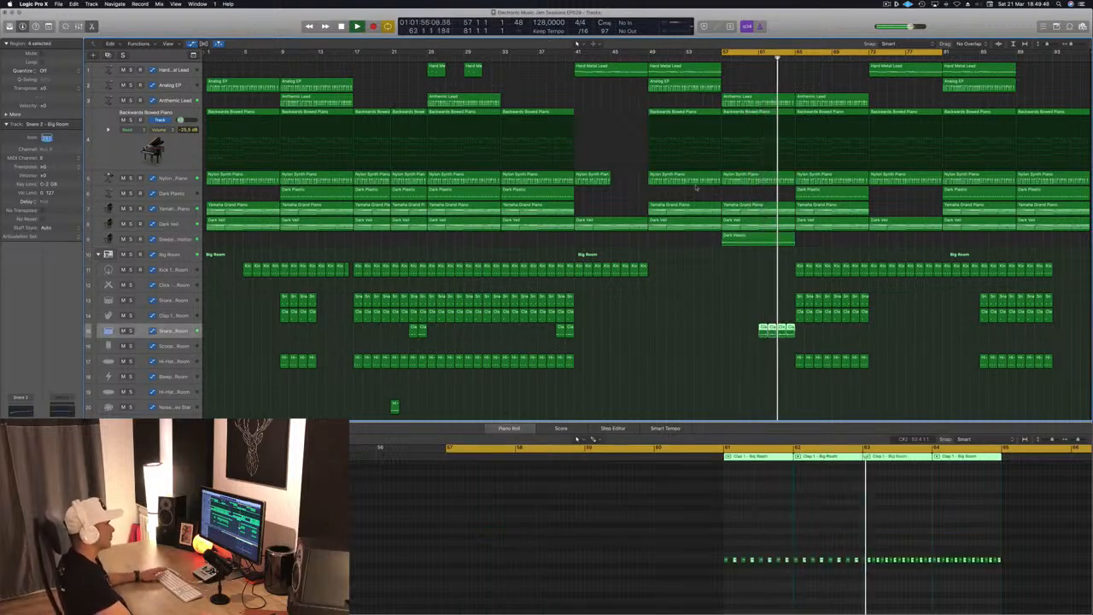
click(175, 223)
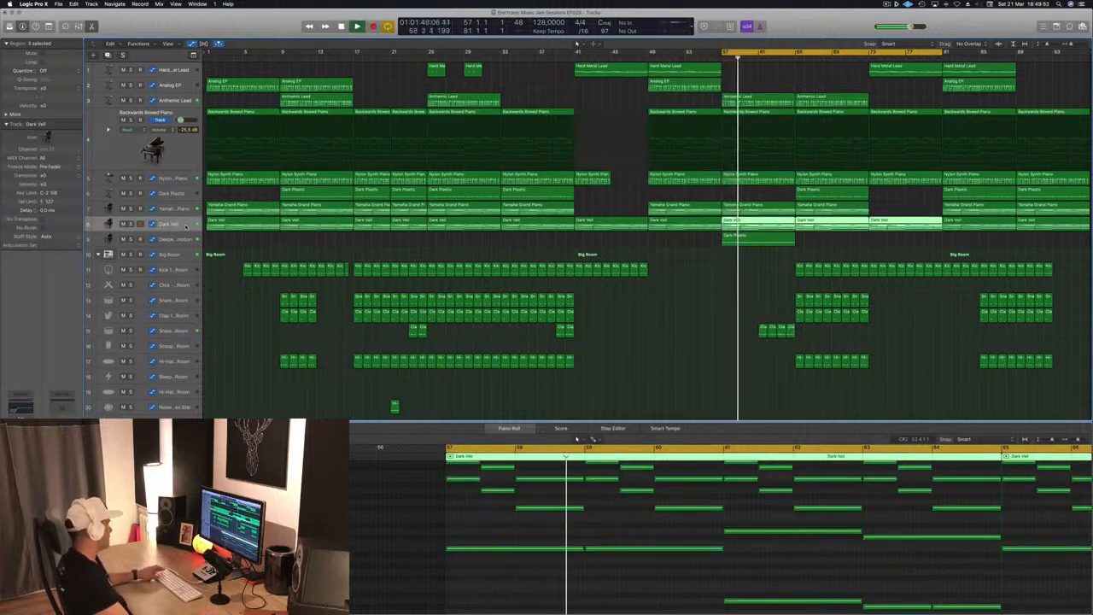
drag(179, 232, 158, 287)
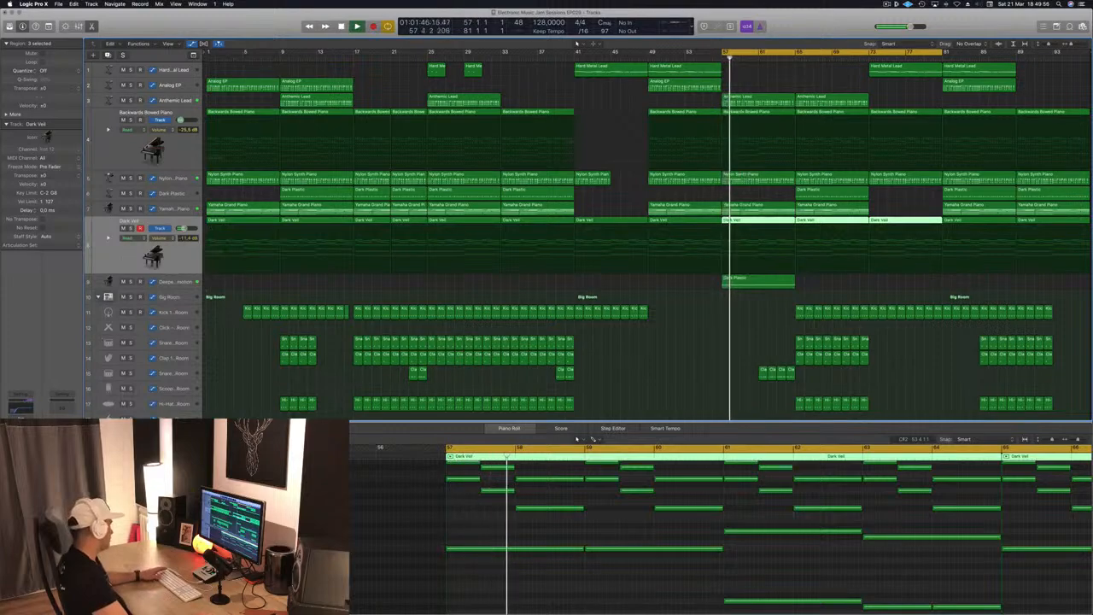
double_click(154, 256)
key(Return)
drag(219, 25, 578, 114)
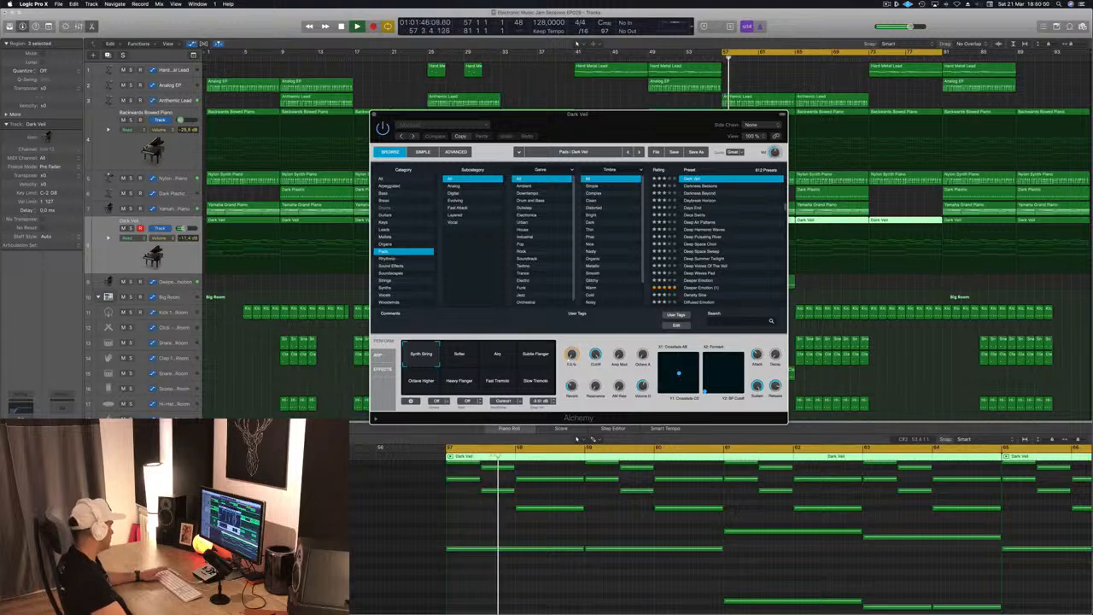
Solo Dark Veil, audition its Alchemy variations ending on Synth String, close the instrument and unsolo the track.
click(130, 228)
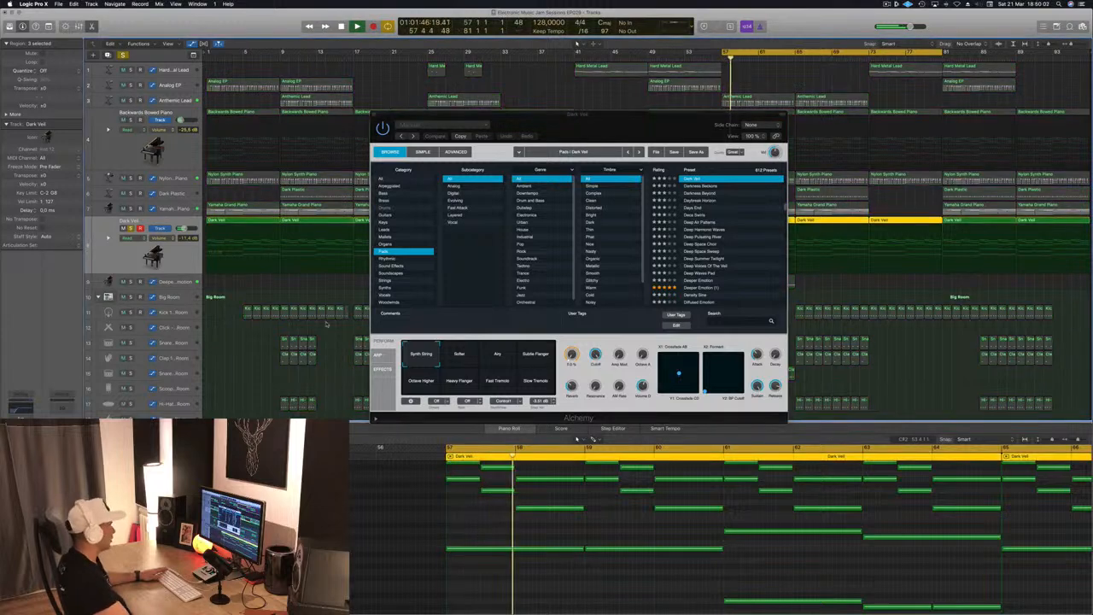
drag(576, 125, 508, 113)
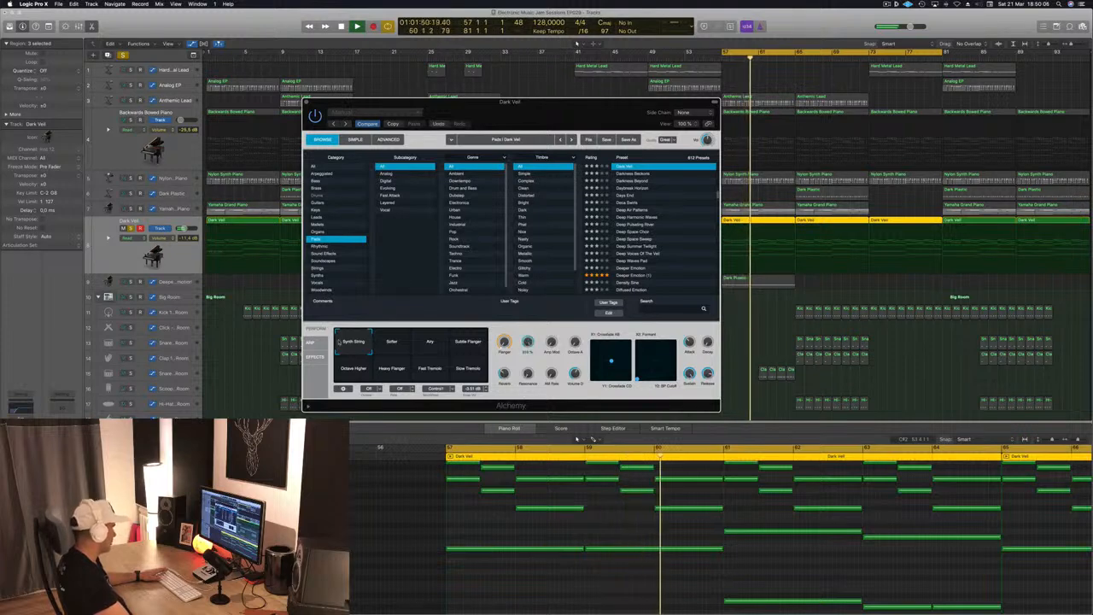
click(429, 343)
click(344, 348)
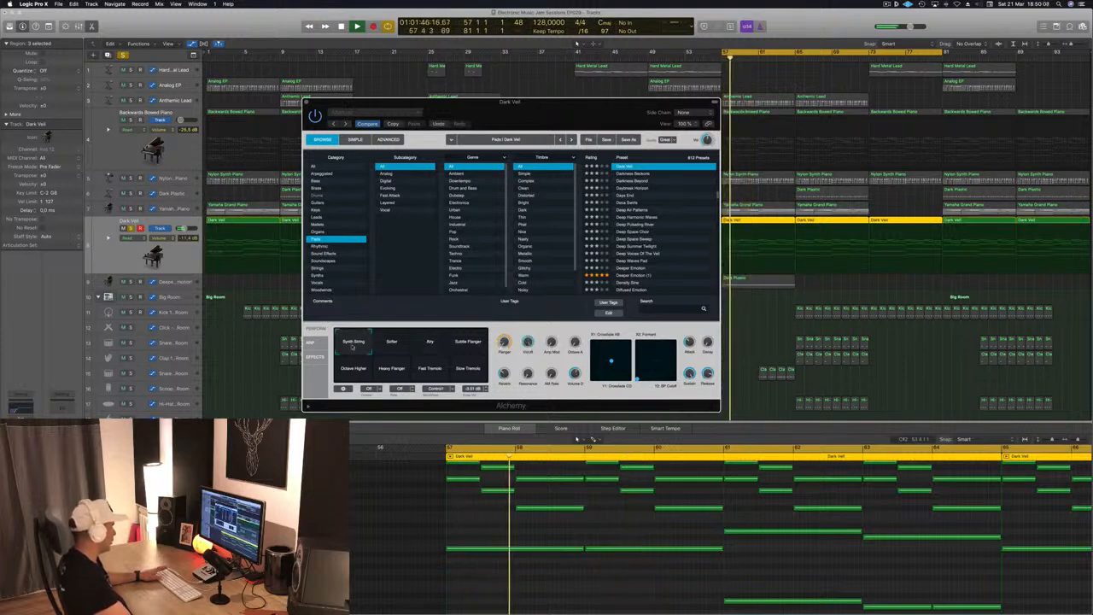
drag(529, 125, 430, 104)
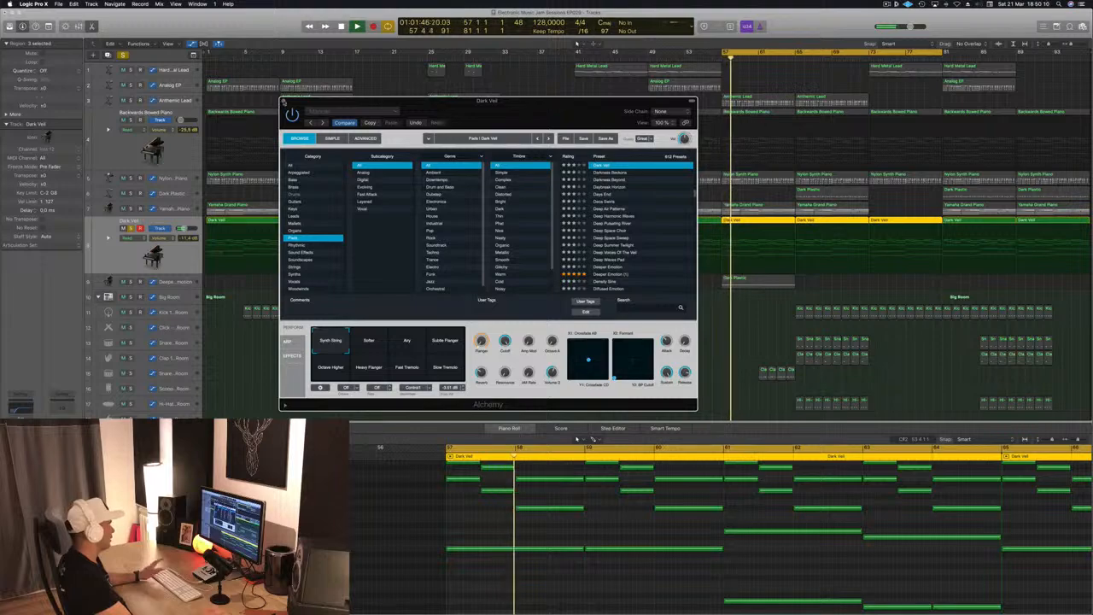
click(283, 101)
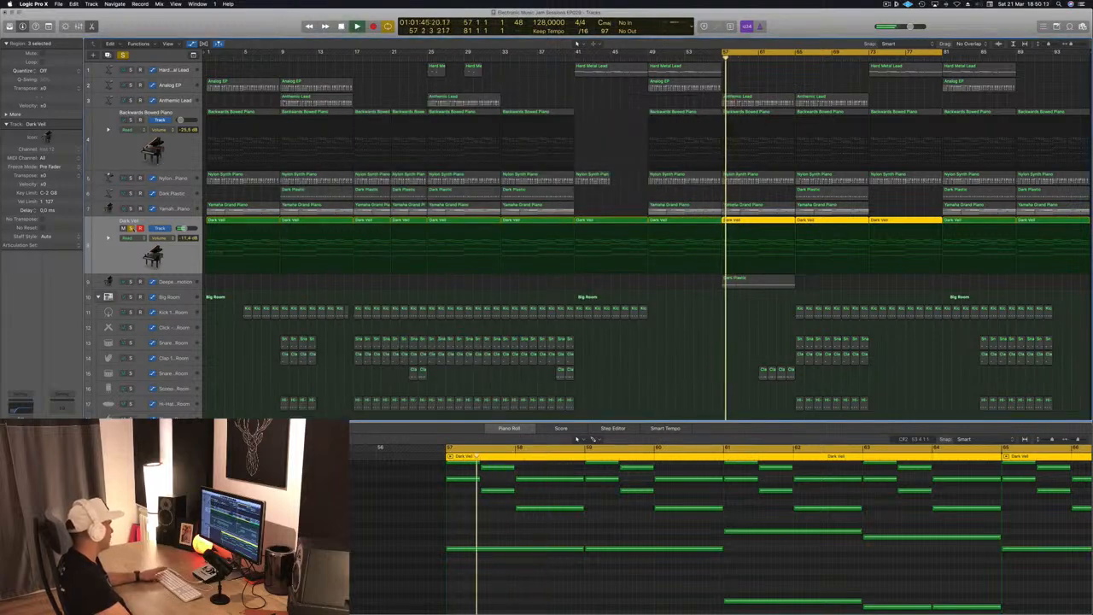
click(1025, 65)
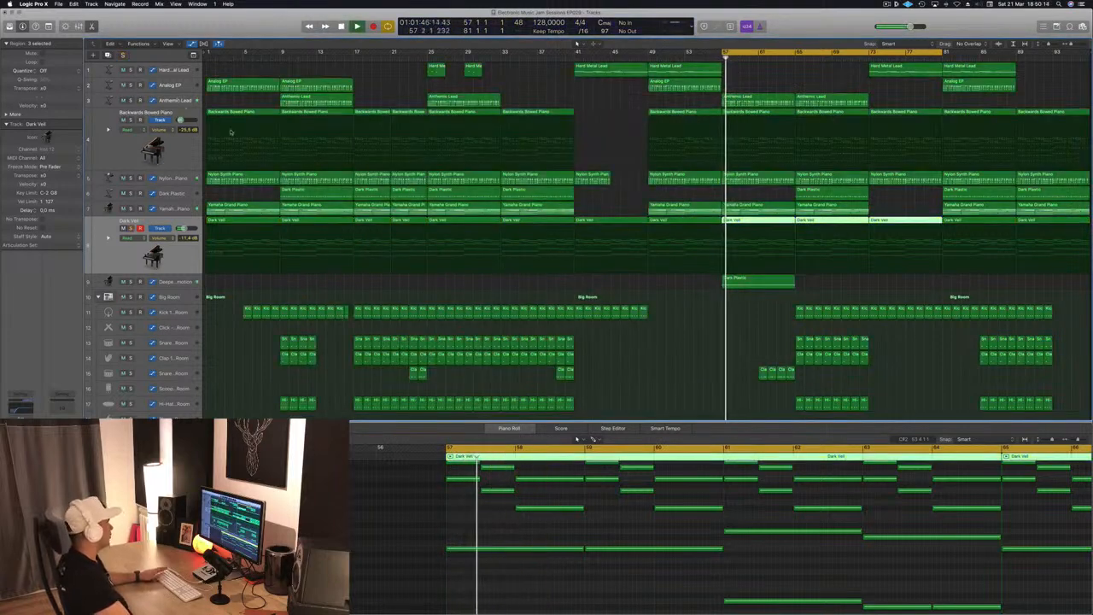
Open the Anthemic Lead's Alchemy instrument and display the track's Cutoff automation for editing.
click(183, 101)
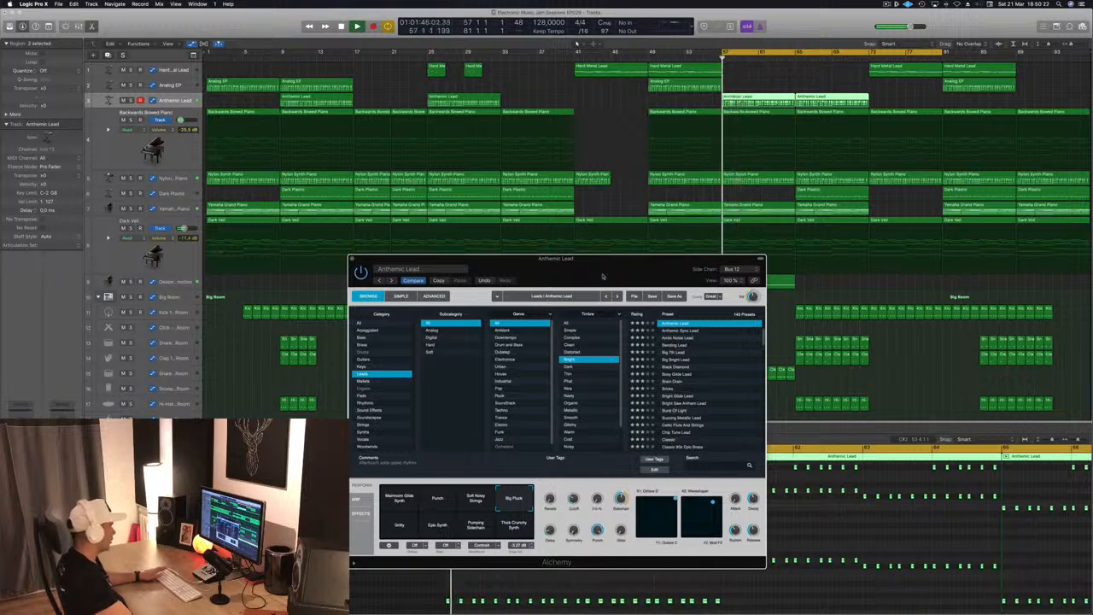
drag(606, 280, 907, 234)
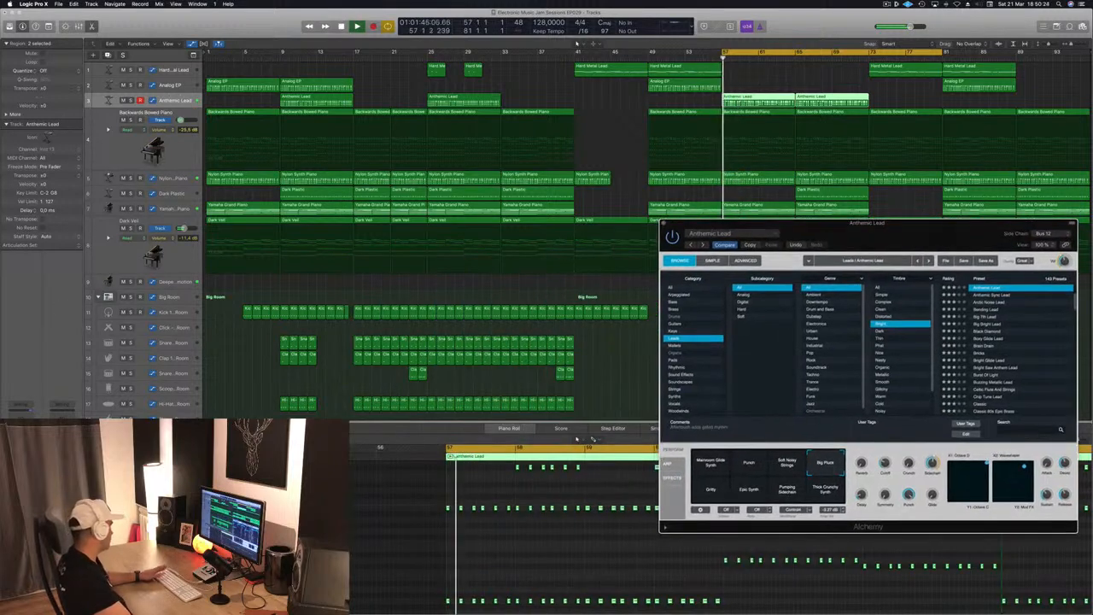
click(175, 99)
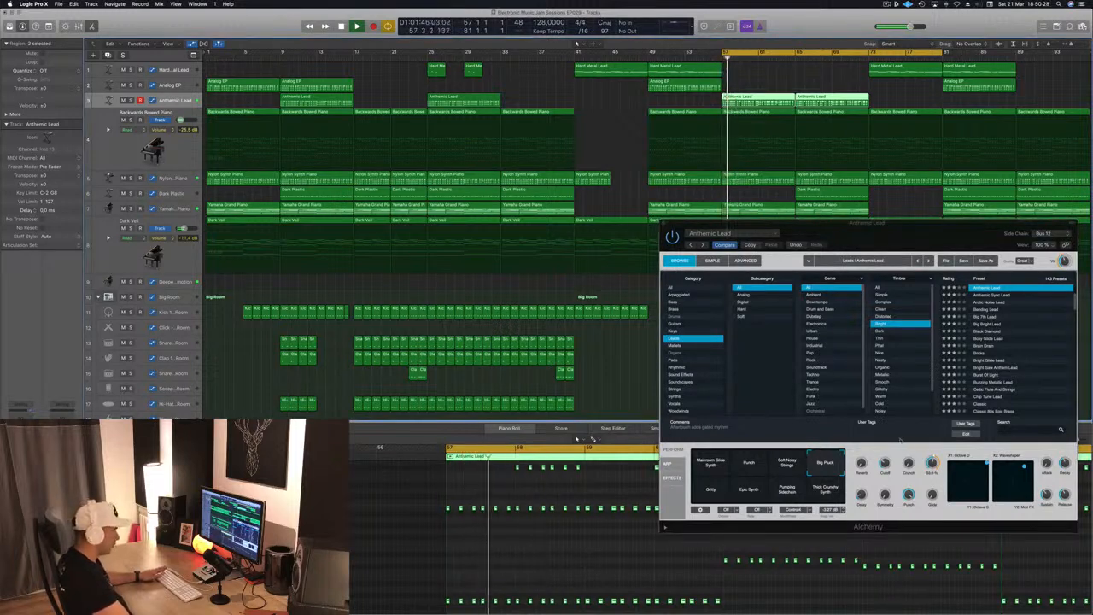
click(730, 228)
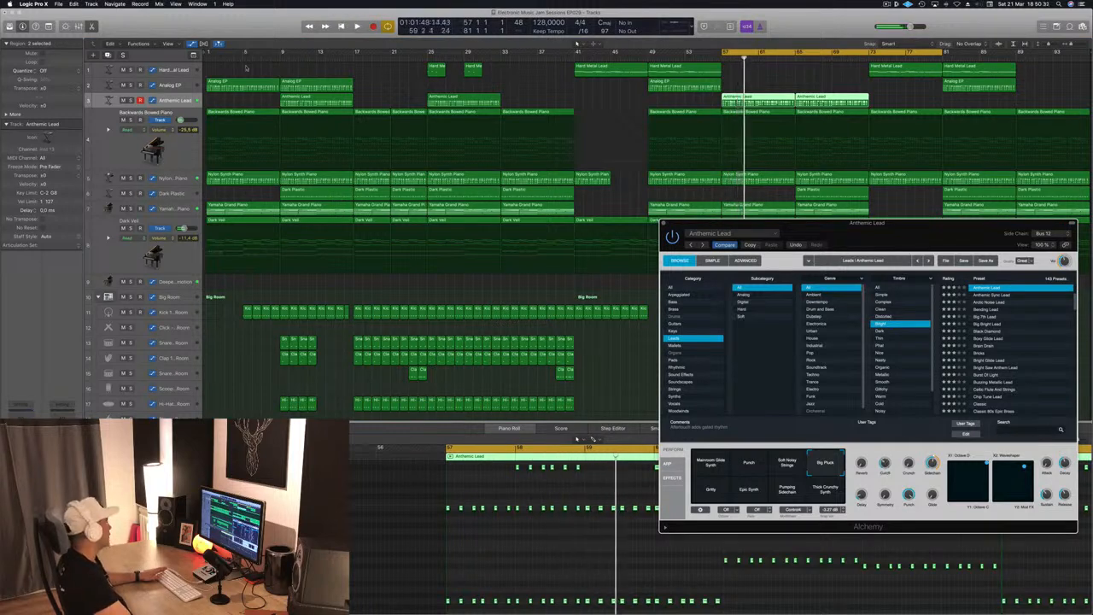
key(a)
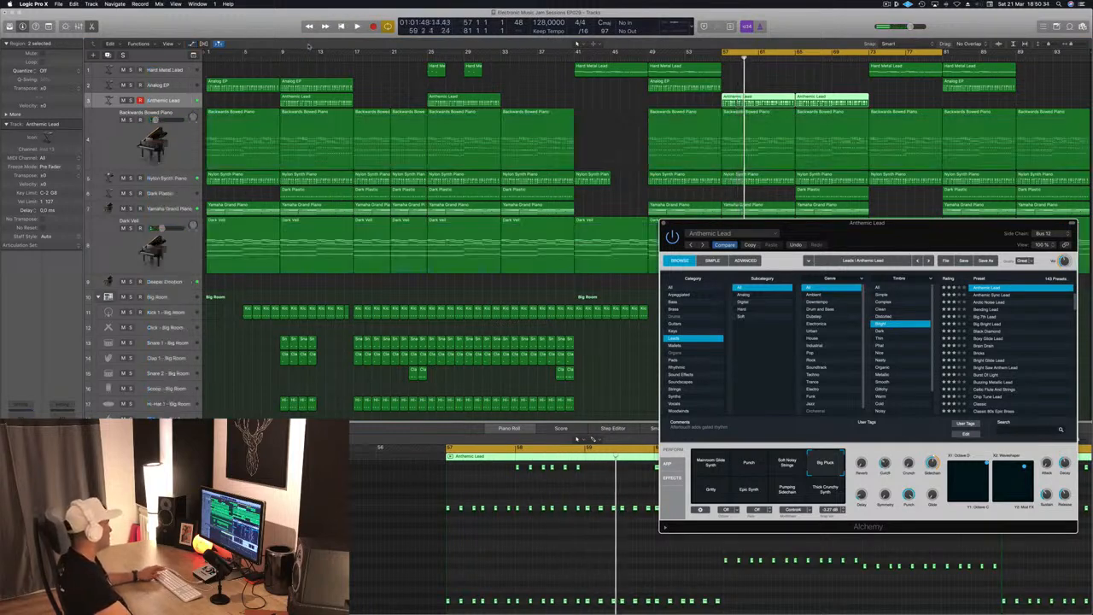
click(395, 77)
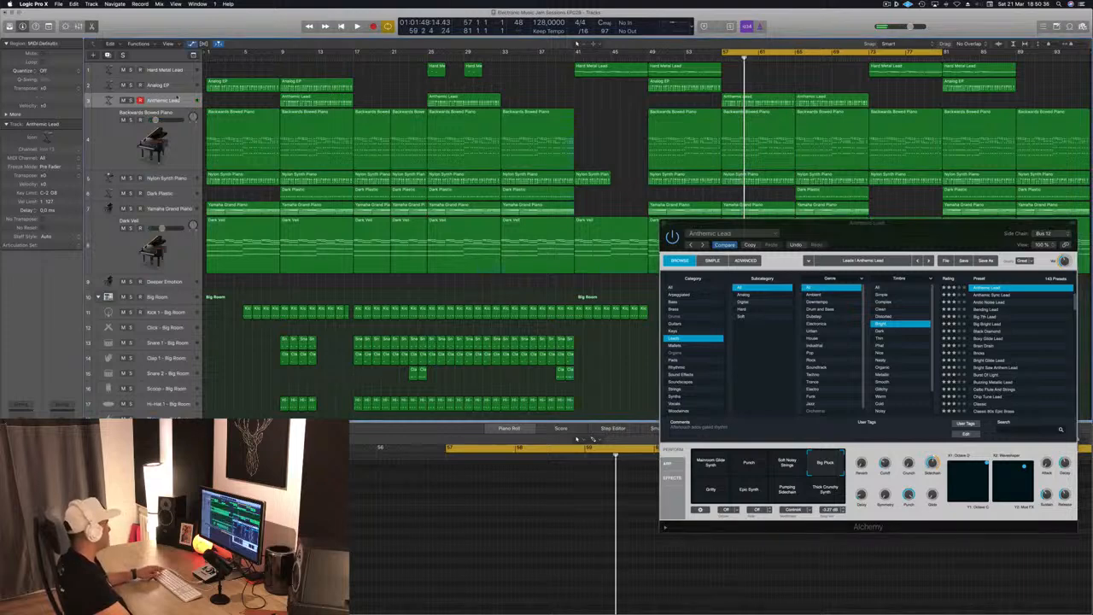
key(a)
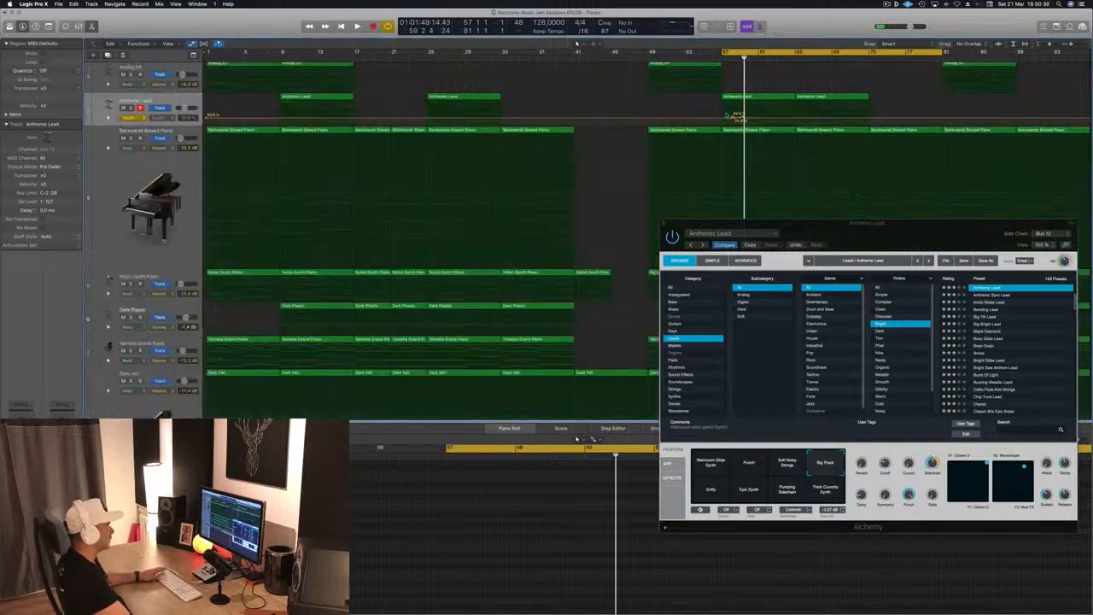
Draw Anthemic Lead's Cutoff automation rising from bar 57 to 61, dipping to 37.4%, and climbing to 100% at bar 65.
click(730, 121)
key(space)
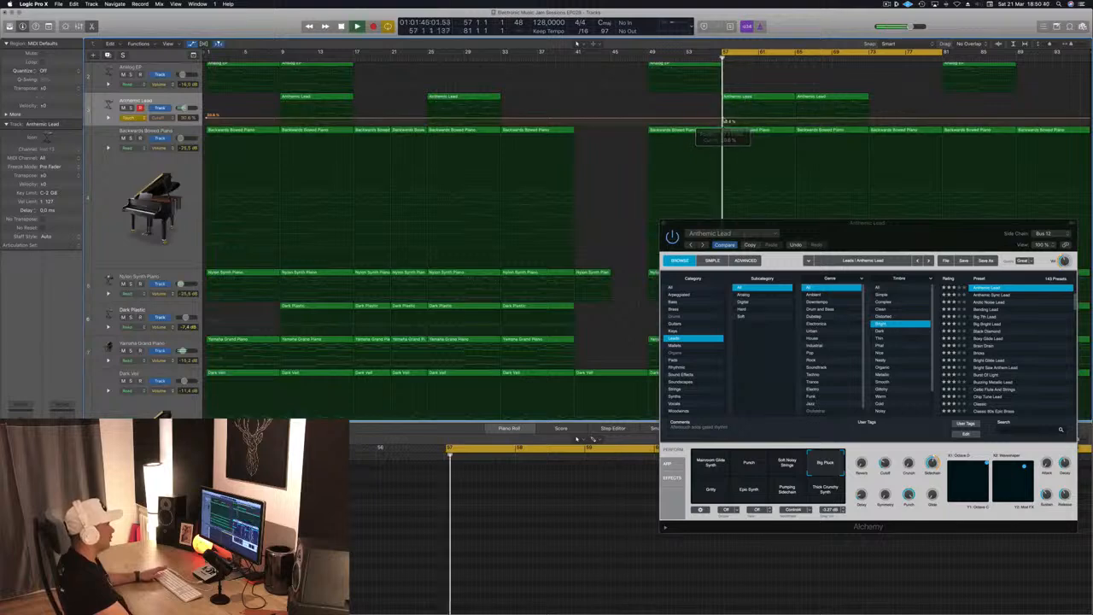
drag(757, 119, 759, 111)
click(758, 118)
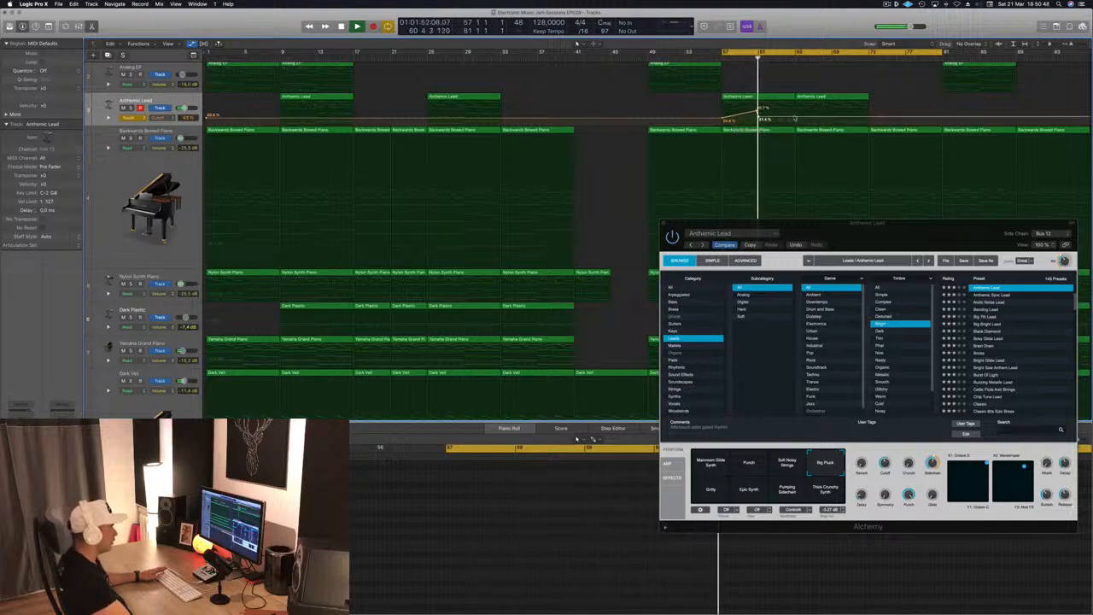
drag(794, 118, 795, 103)
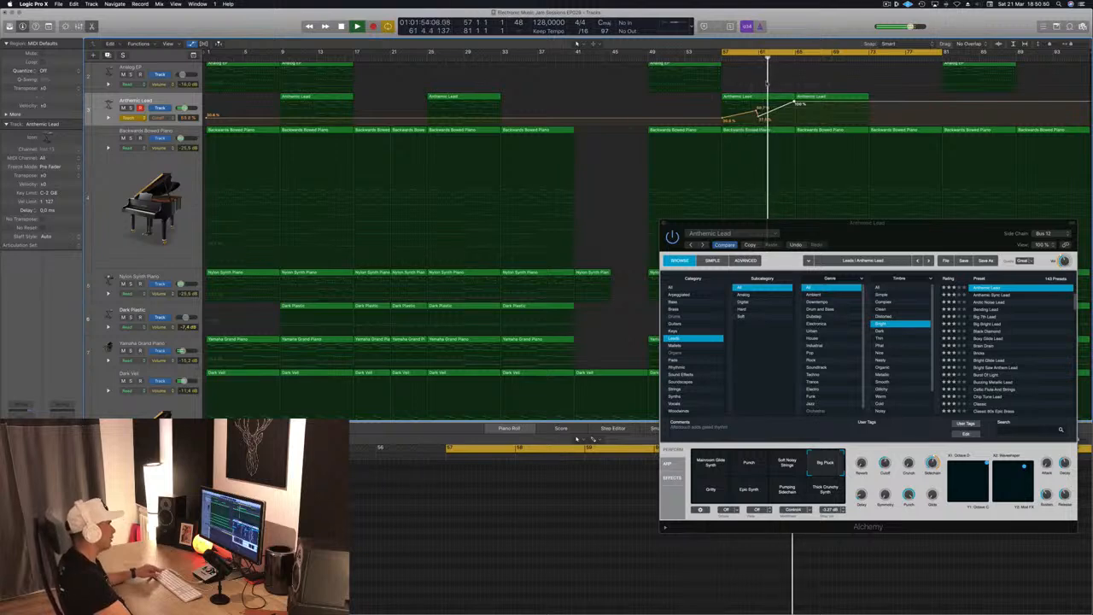
Close the Anthemic Lead's Alchemy window and set the track's automation mode to Read.
click(665, 225)
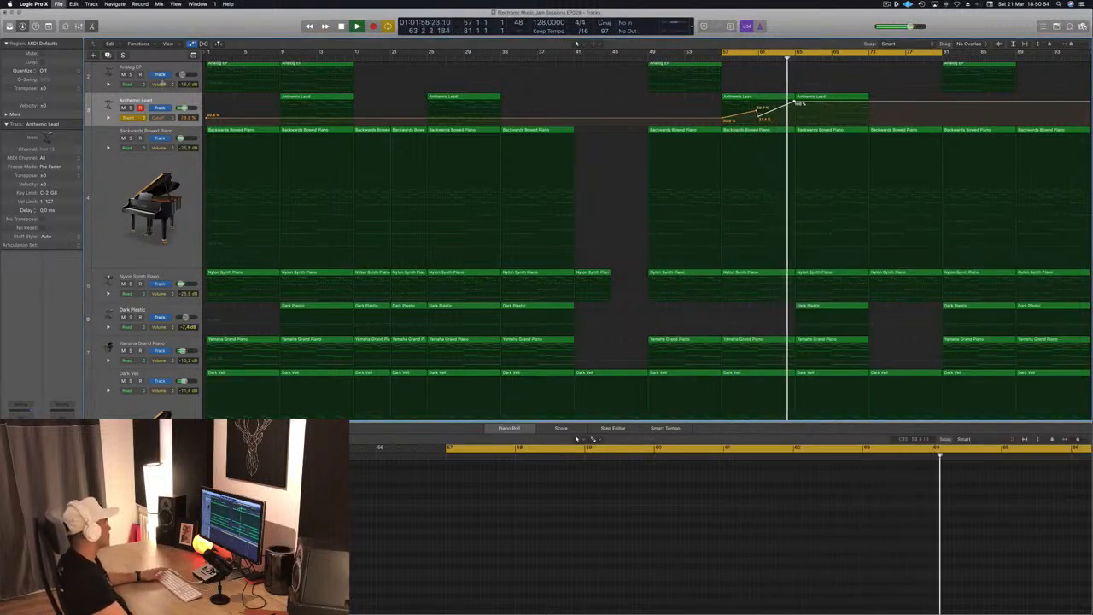
click(133, 116)
click(136, 118)
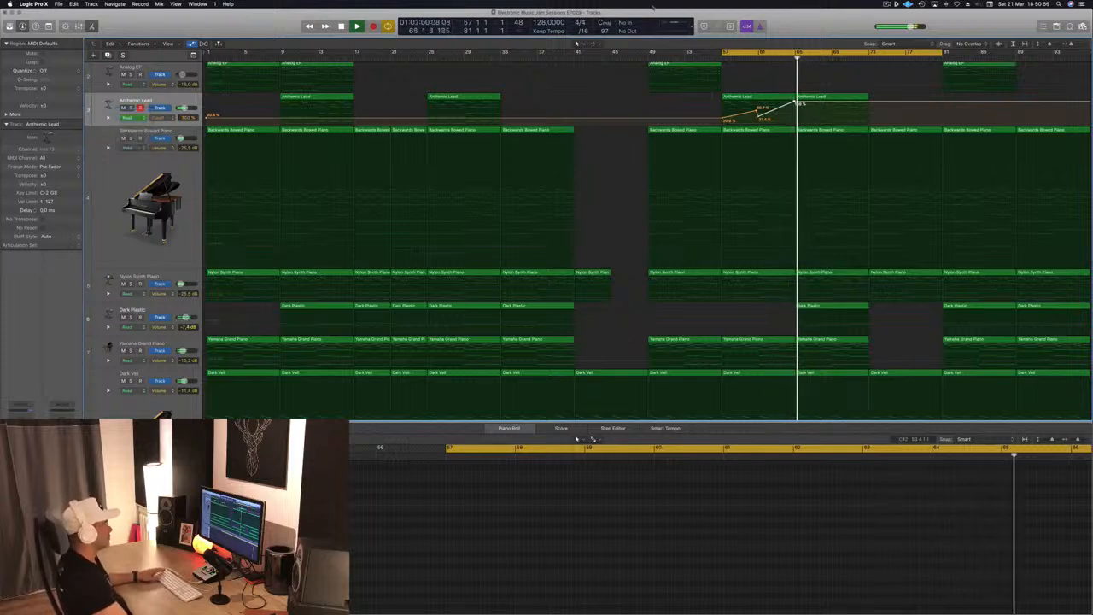
Show the toolbar and enlarge the Anthemic Lead track with Track Zoom to reveal its Cutoff automation in detail.
scroll(617, 174, up, 3)
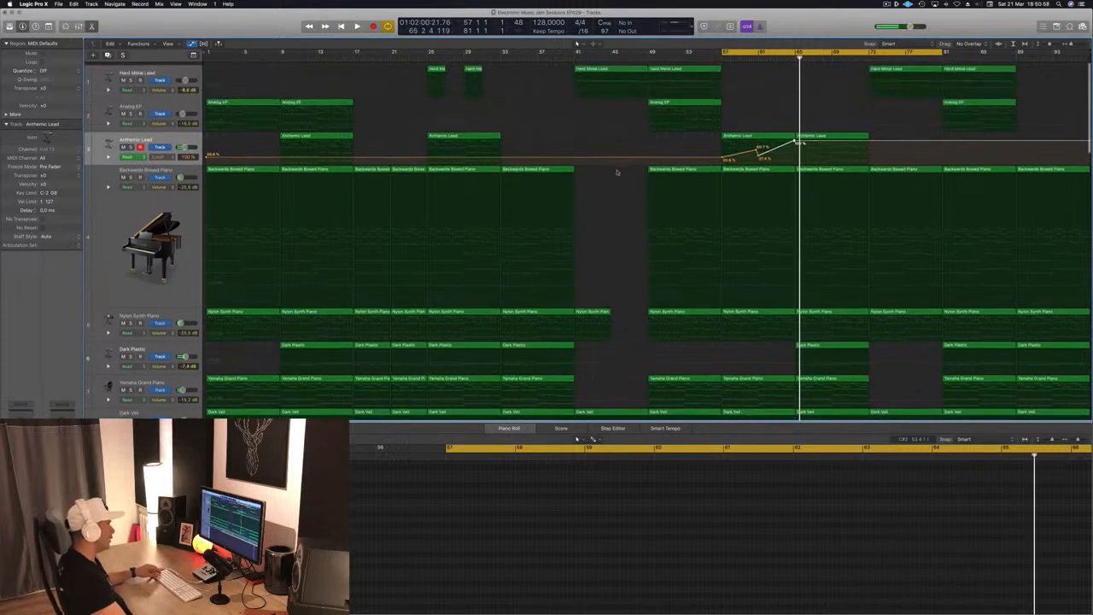
scroll(586, 156, down, 4)
key(super+Down)
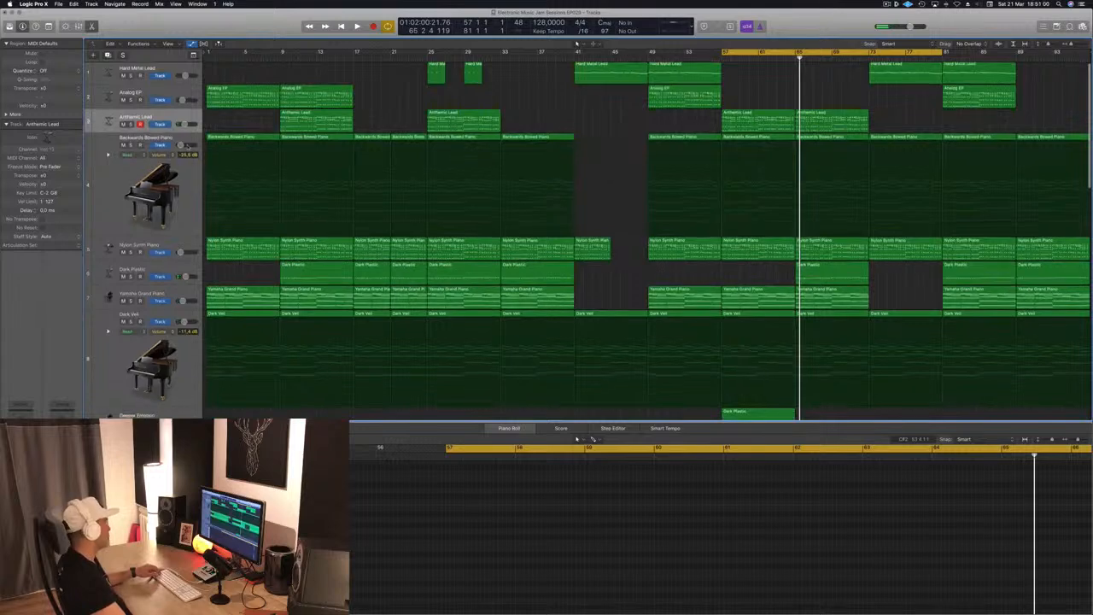
key(ctrl+alt+super+t)
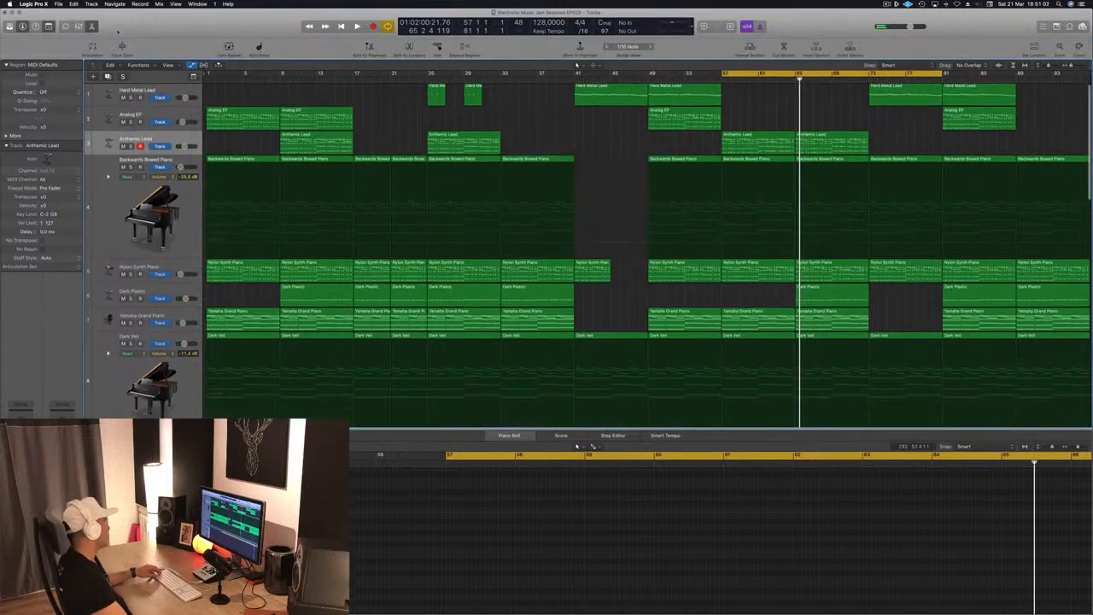
key(ctrl+z)
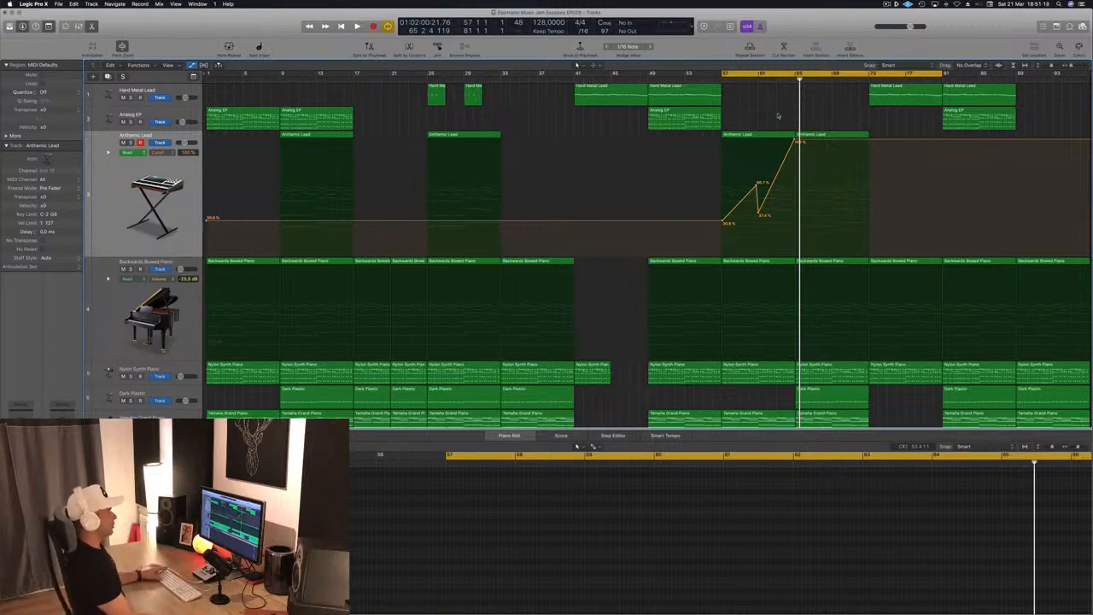
Restart playback and raise the Cutoff peak at bar 61 to about 66% and the following dip to 53.1%.
key(space)
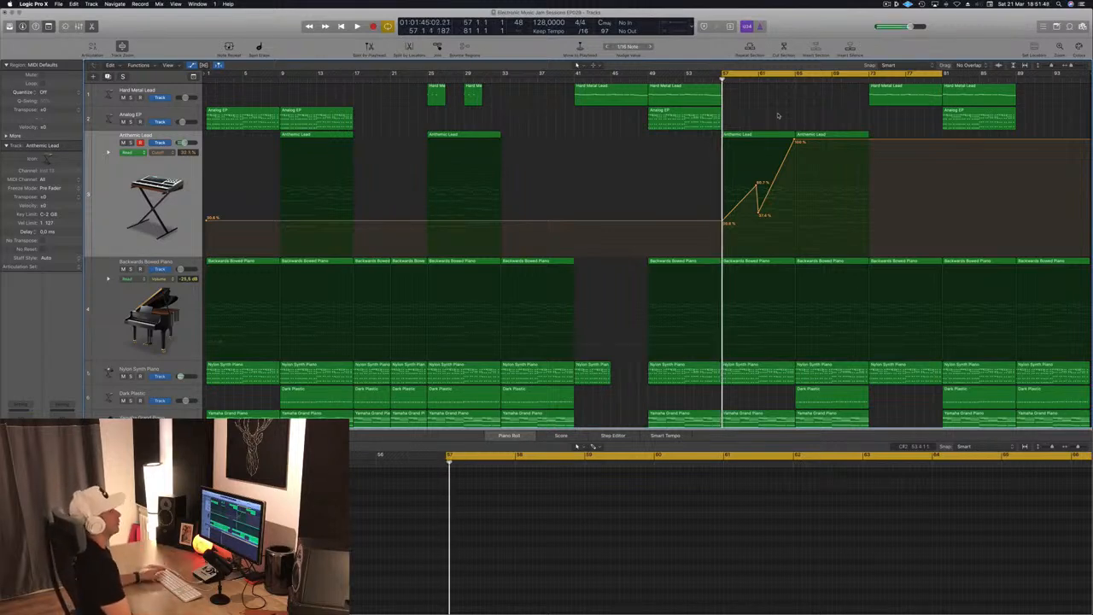
key(space)
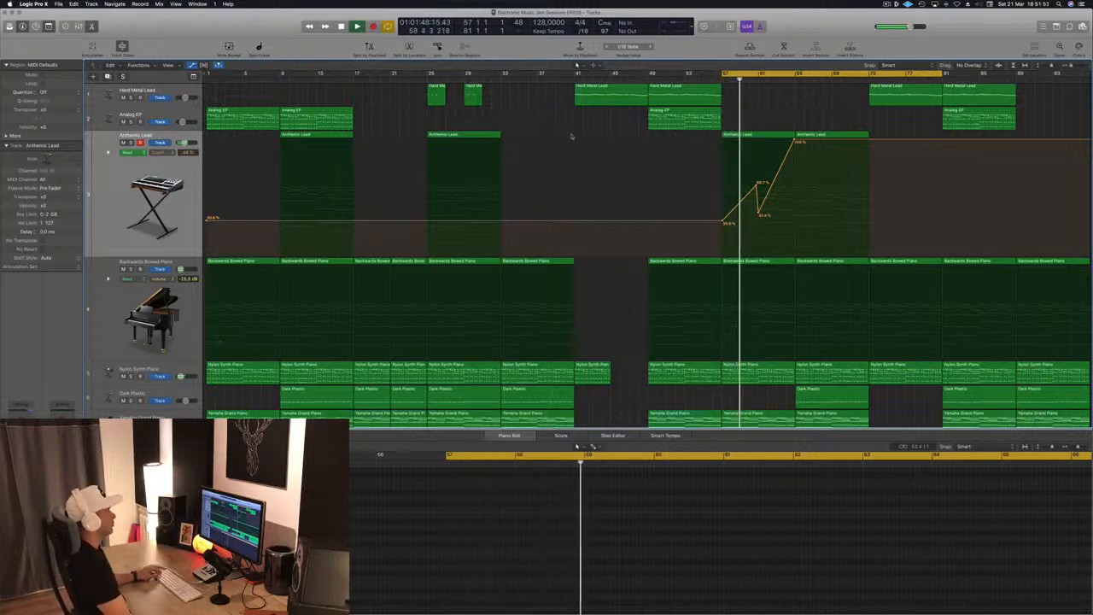
scroll(570, 134, down, 1)
drag(756, 185, 756, 178)
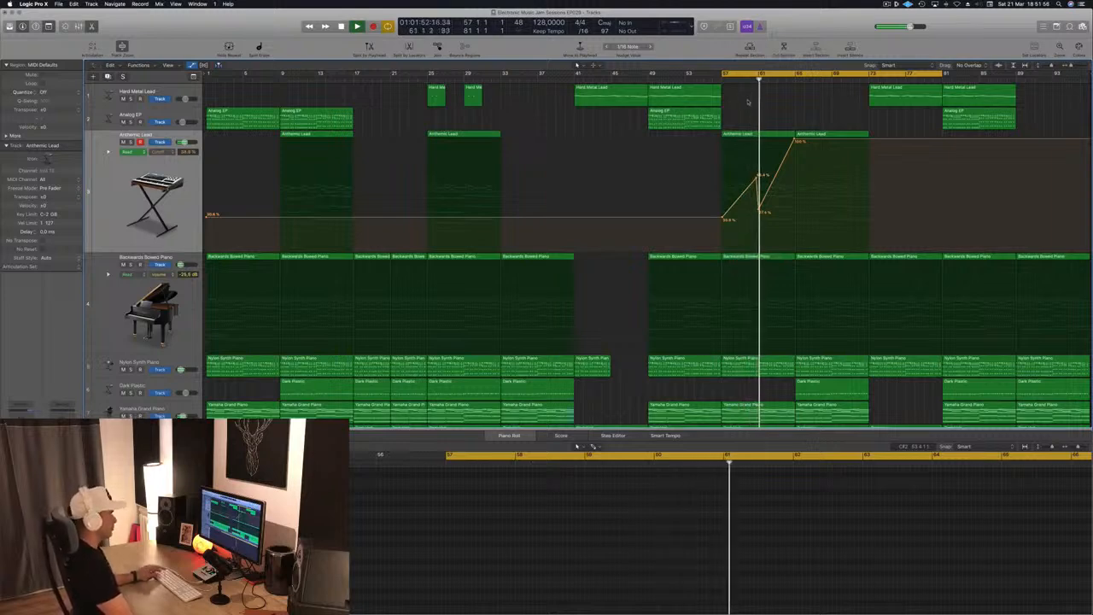
drag(759, 211, 761, 191)
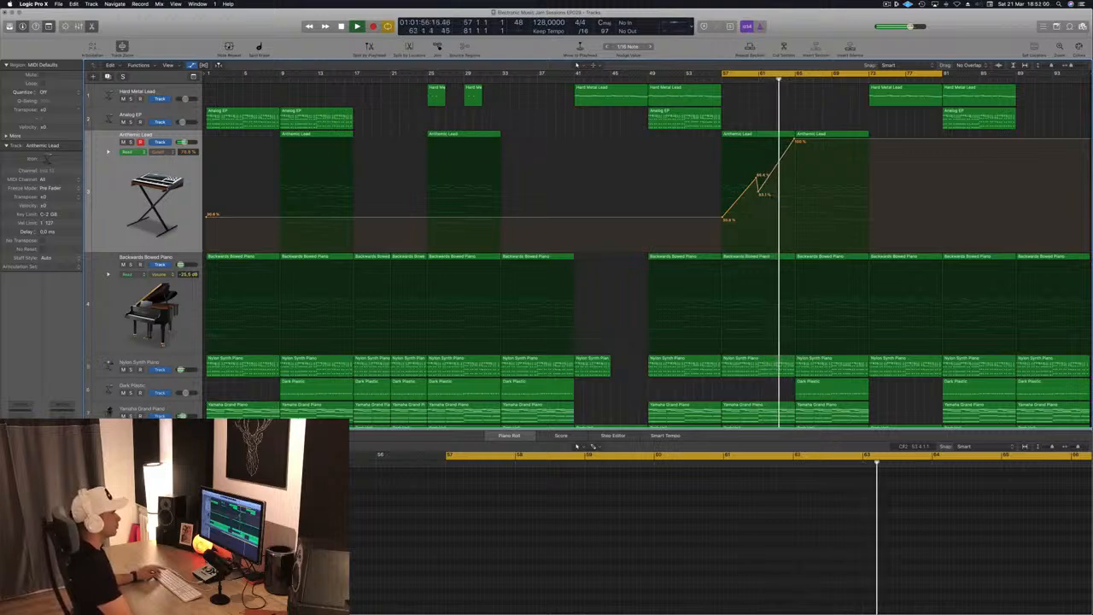
Drop the Anthemic Lead's Cutoff to about 0% just before bar 65, return it to 100% at bar 65, and restart playback.
drag(795, 141, 794, 253)
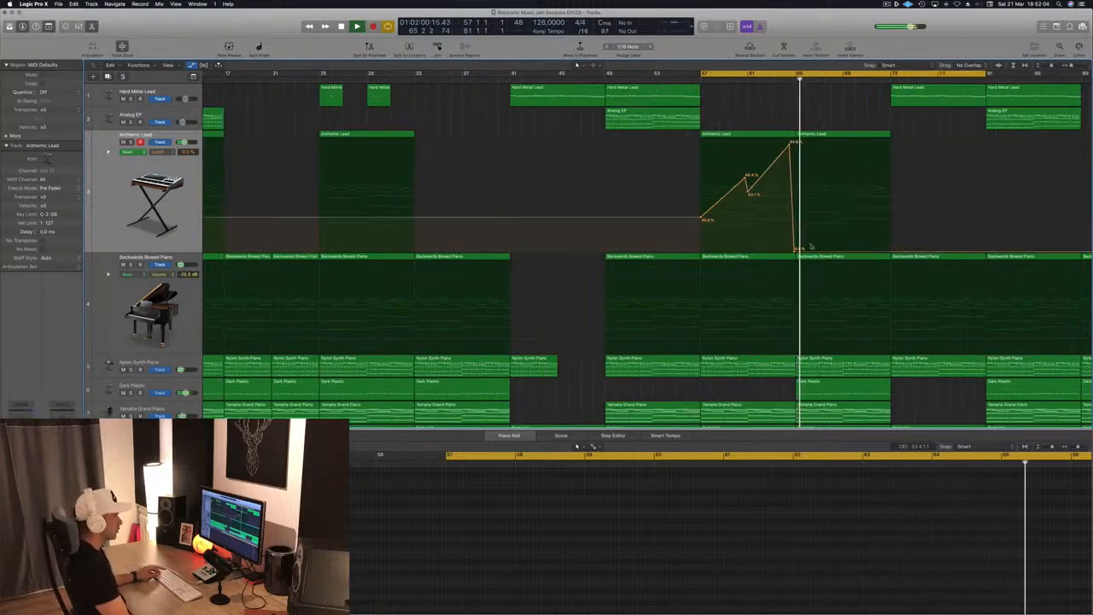
drag(797, 251, 798, 139)
key(space)
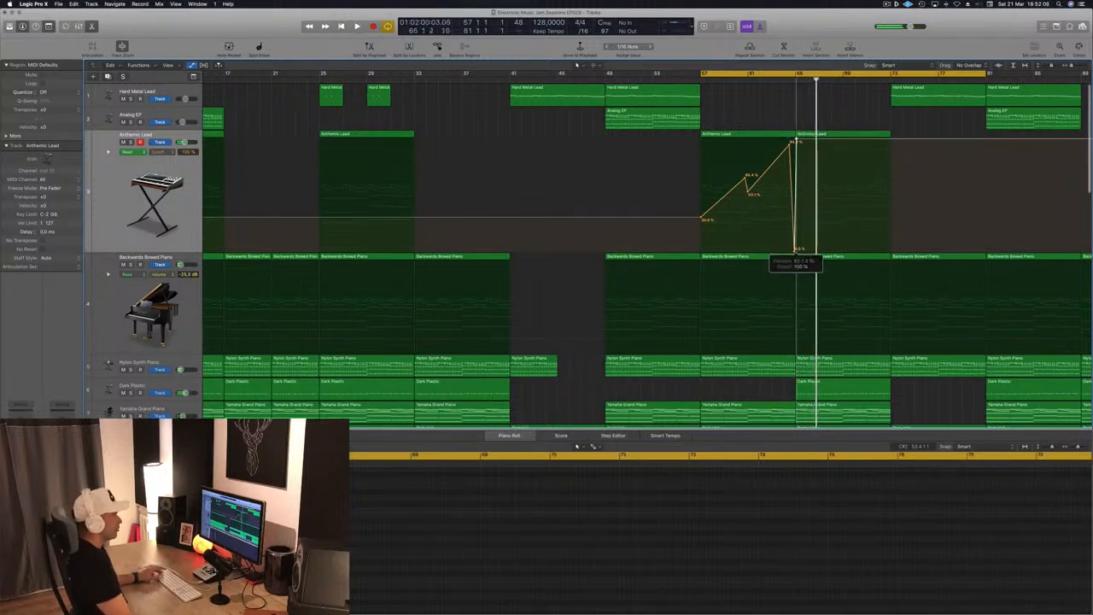
key(space)
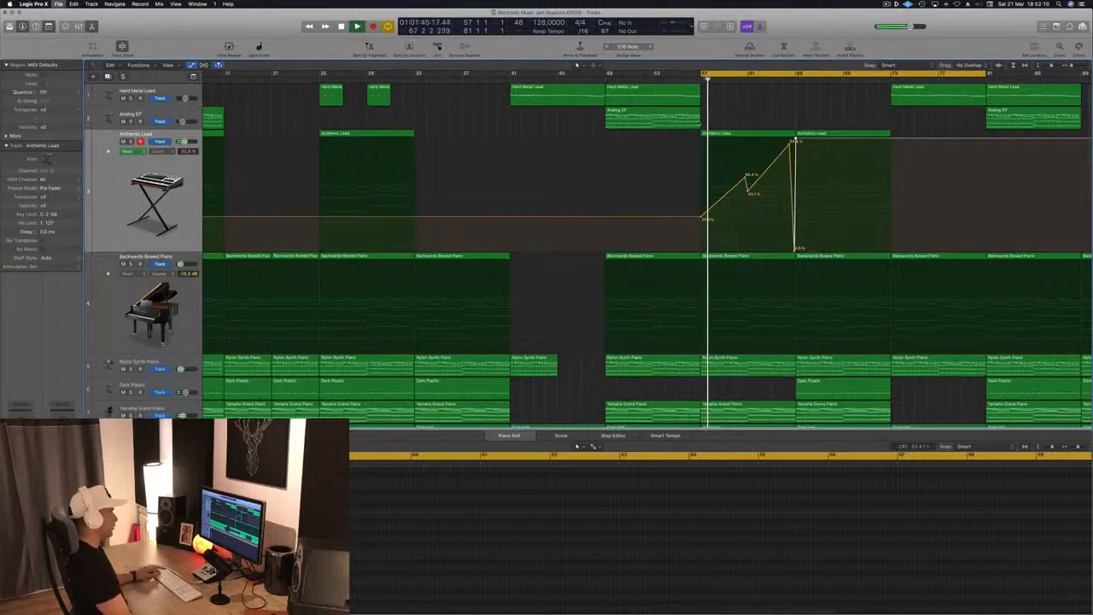
Fit more tracks into the arrangement view and open the mixer.
key(super+Left)
scroll(603, 220, down, 3)
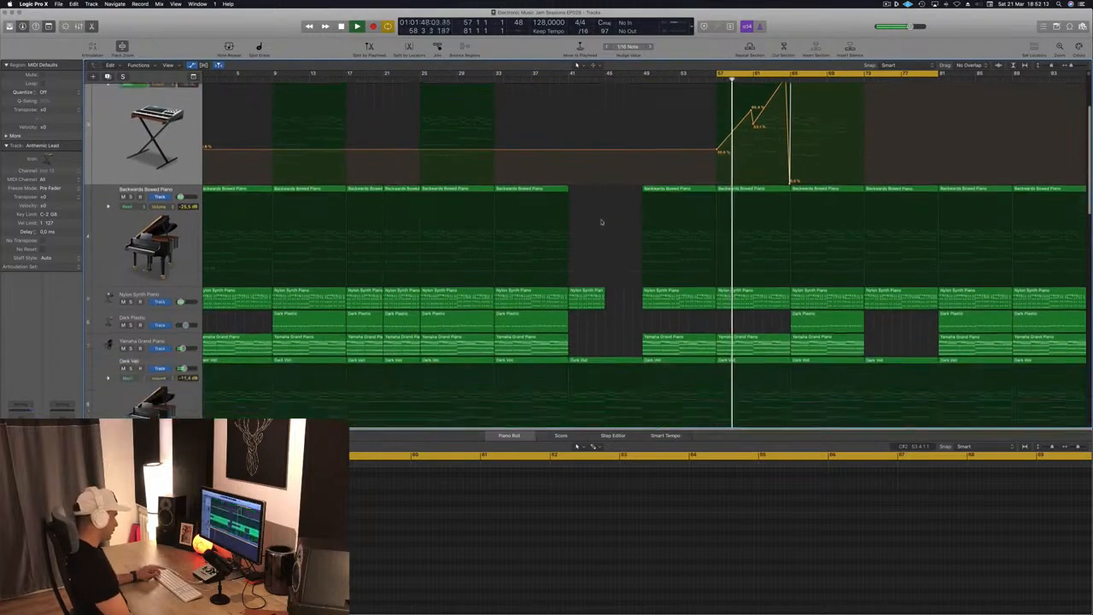
key(super+Up)
key(super+Up)
key(super+Up)
key(x)
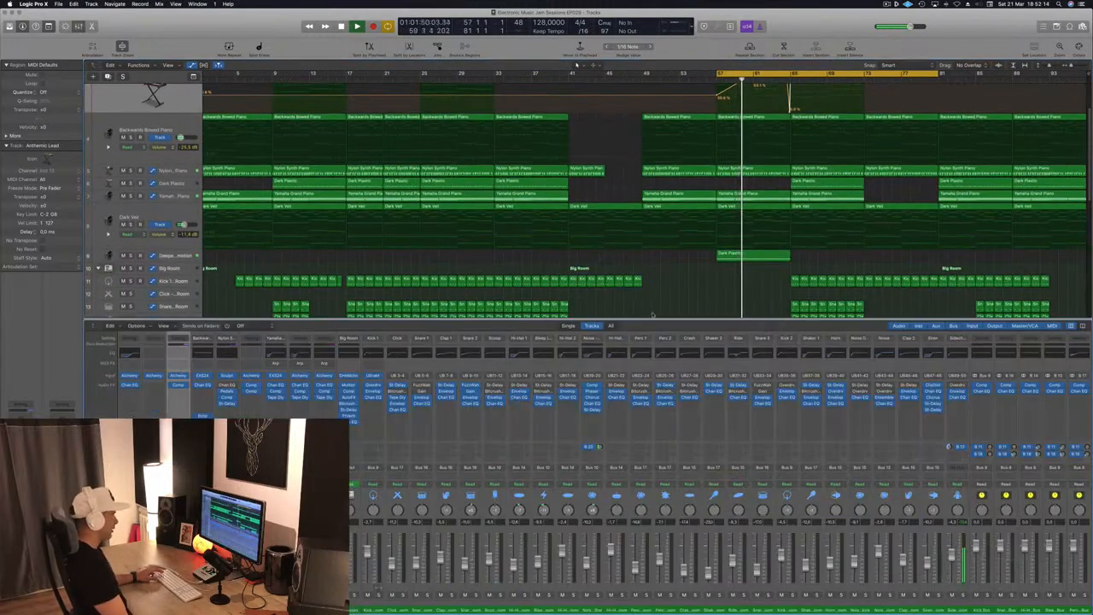
Close the mixer and copy the Dark Plastic pad region from bar 57 to bar 65 on the same track.
key(x)
key(super+Left)
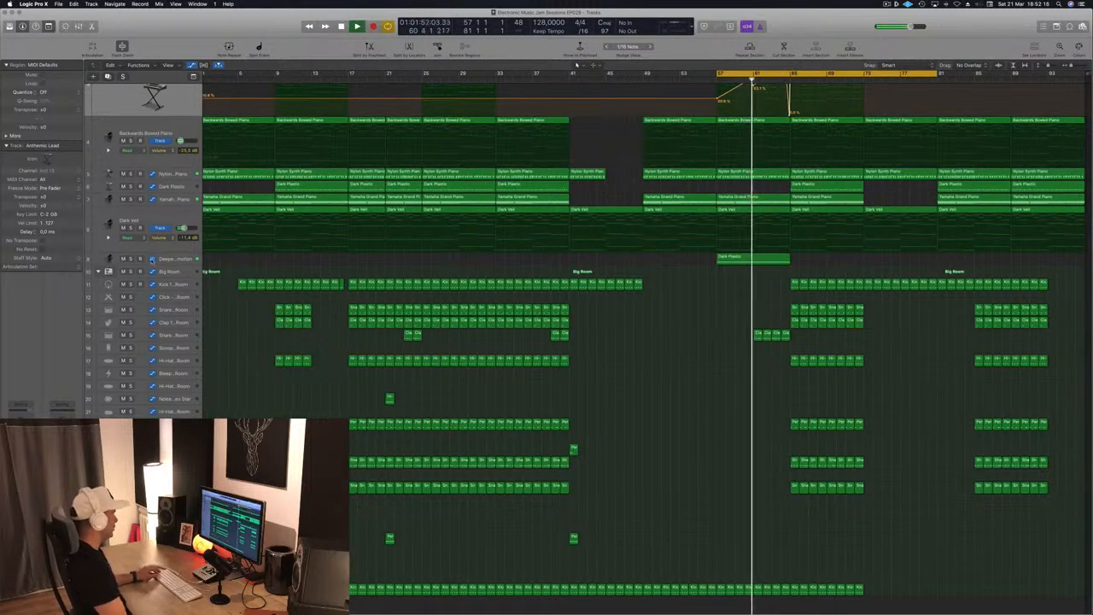
drag(758, 259, 827, 259)
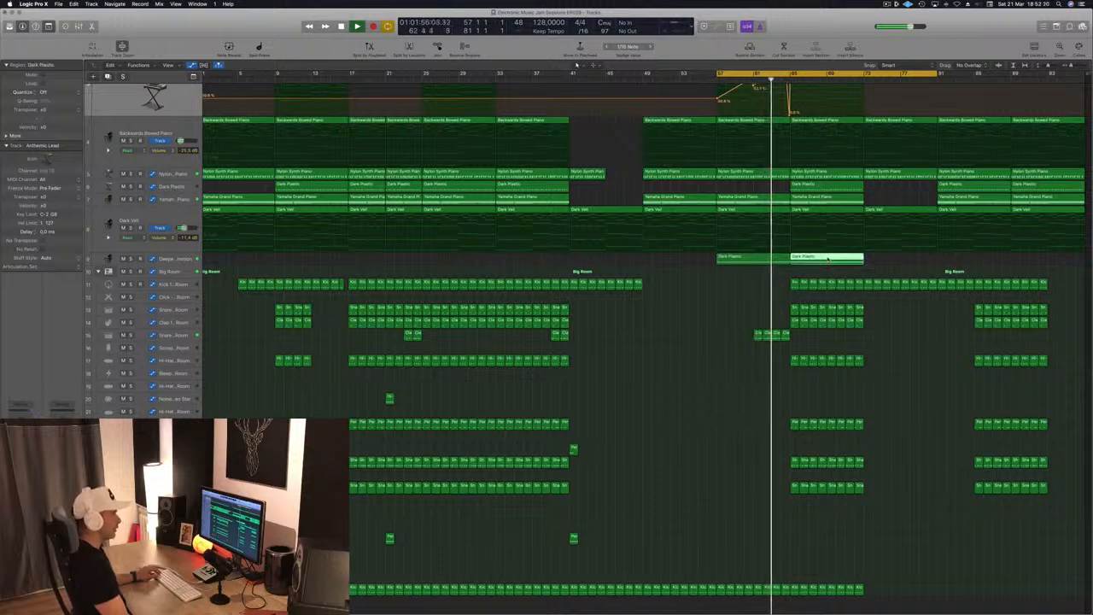
Delete the snare, clap, hi-hat, percussion and shaker regions between bars 65 and 73, leaving out the kick and sidechain regions.
click(883, 318)
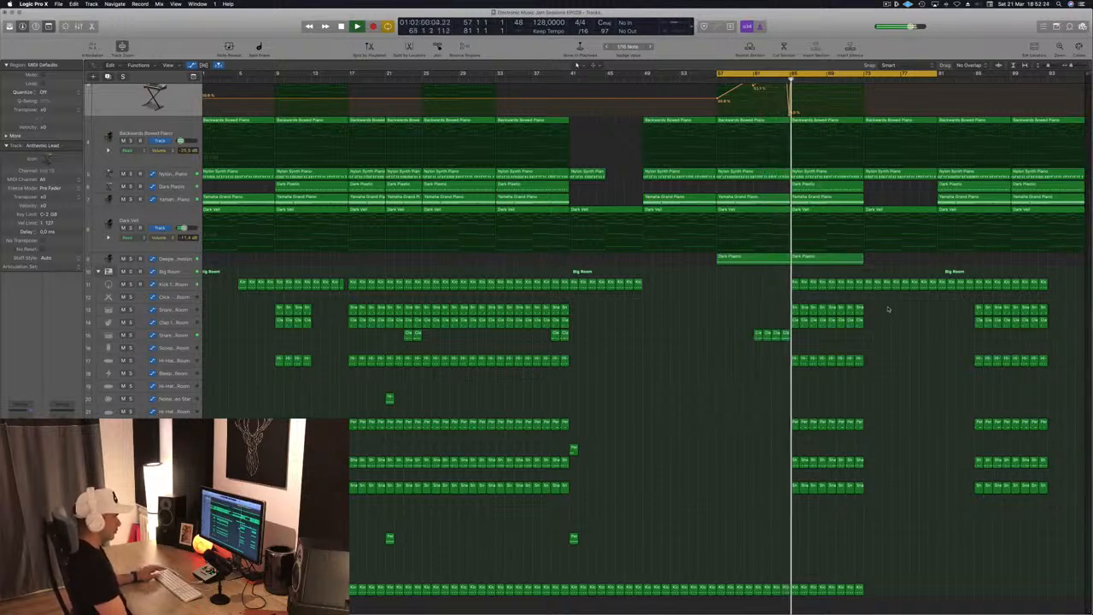
drag(880, 306, 794, 546)
key(Delete)
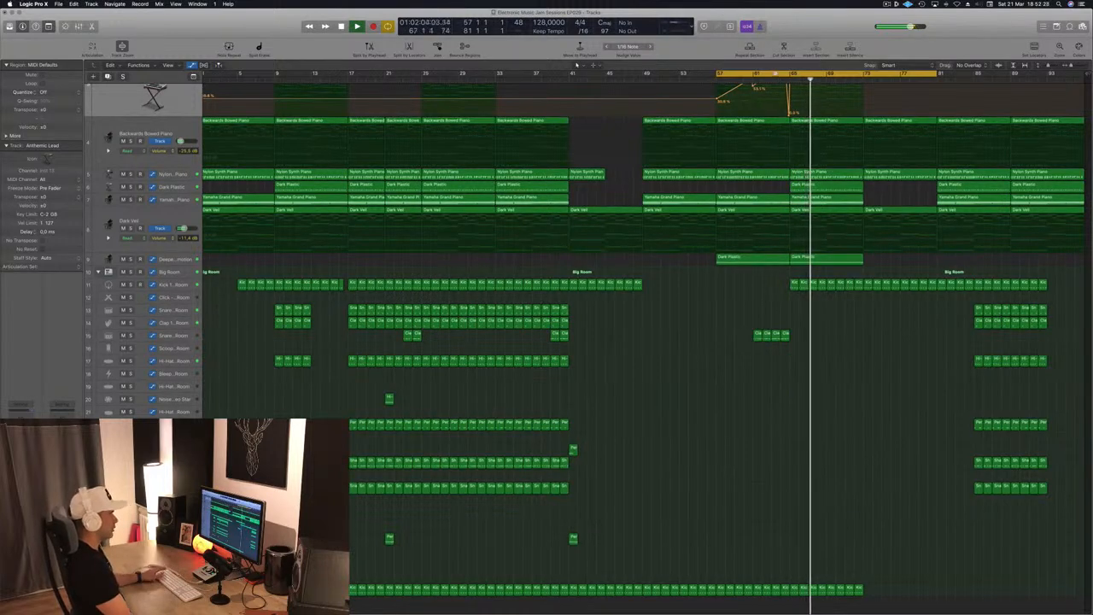
Copy the Analog EP region from bar 49 to bar 65.
scroll(870, 210, up, 1)
scroll(870, 210, up, 1)
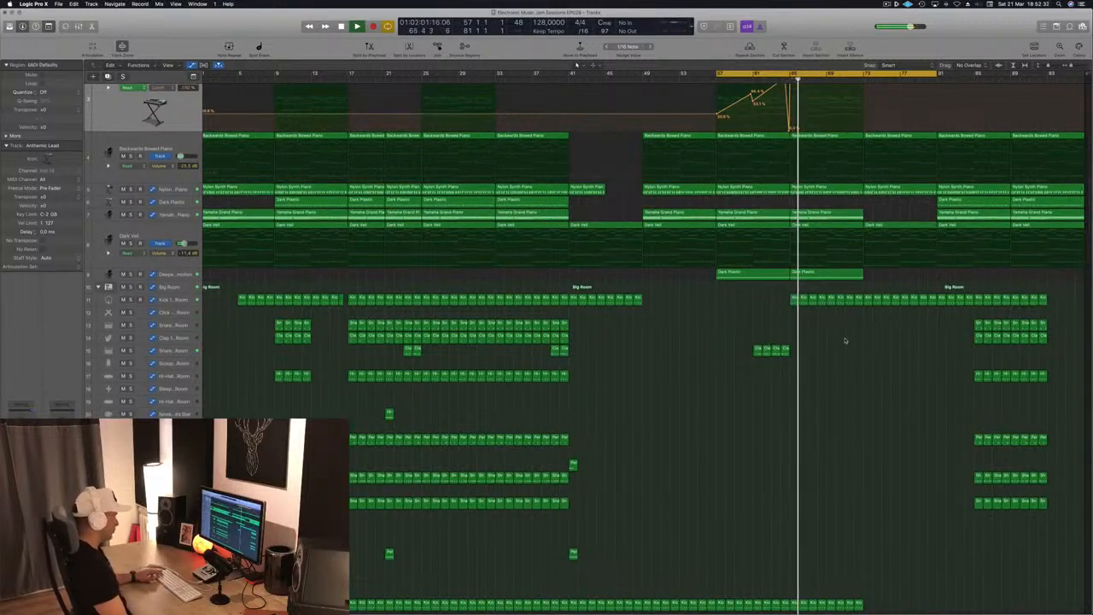
scroll(874, 341, up, 5)
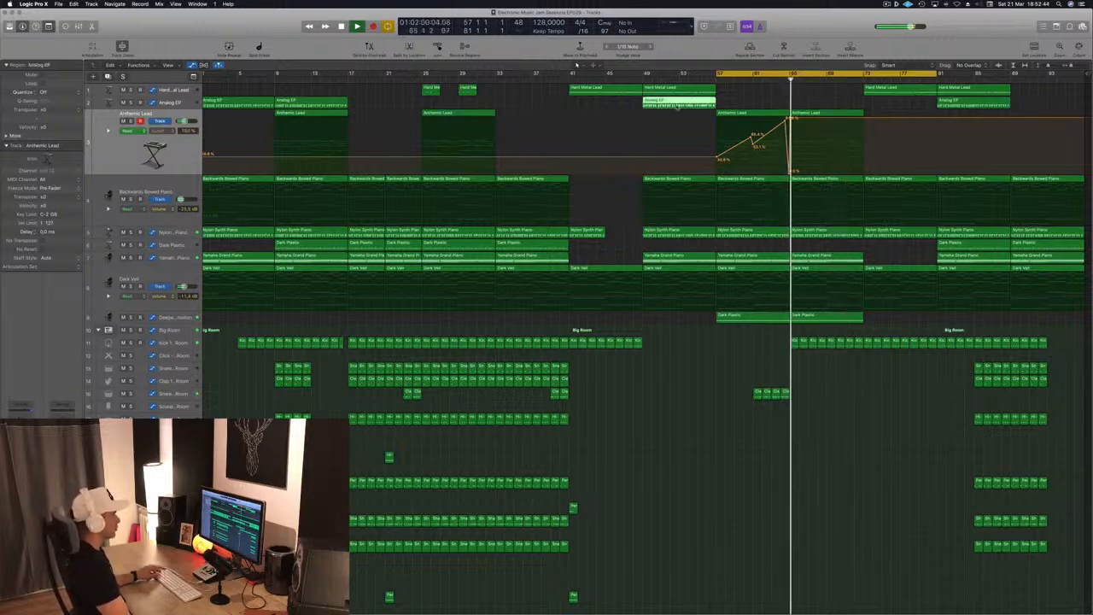
drag(828, 109, 827, 108)
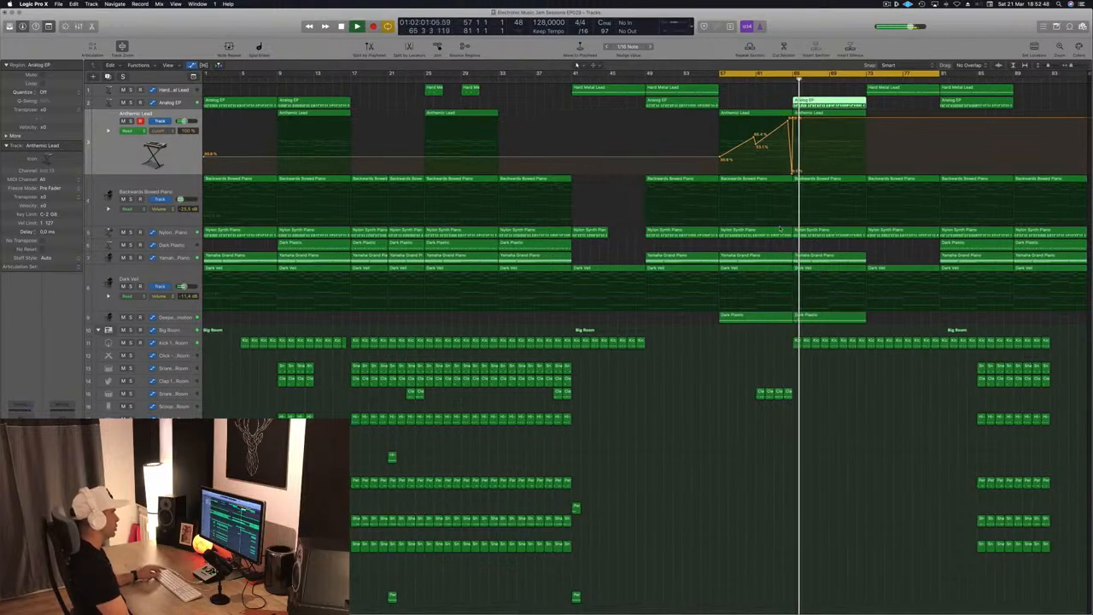
Copy the snare, clap, hi-hat, percussion and shaker regions that start at bar 85 back to fill bars 73 to 85.
click(563, 243)
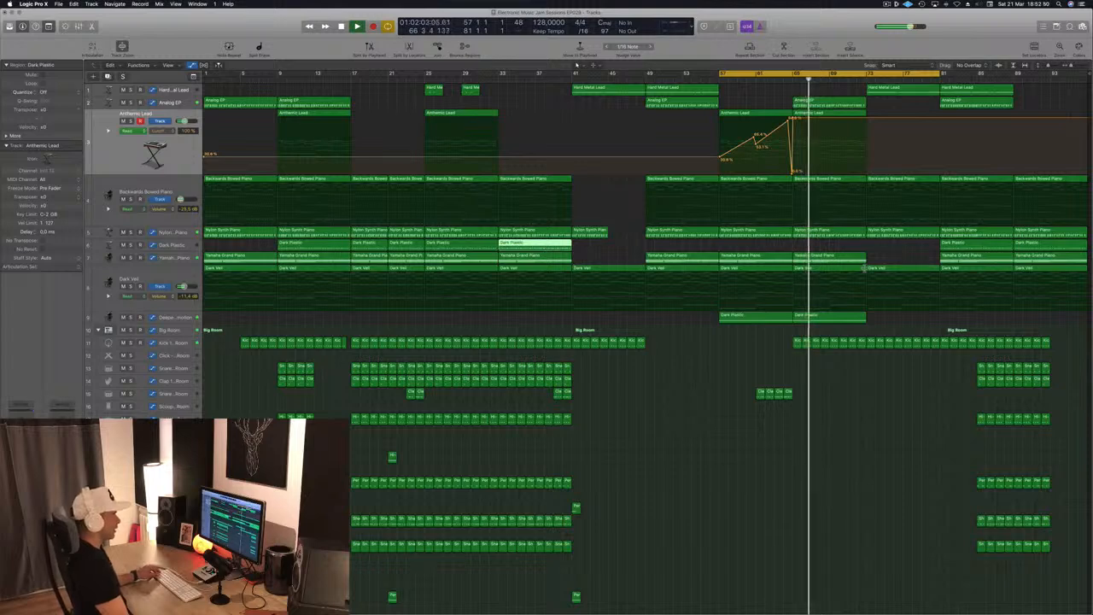
click(906, 249)
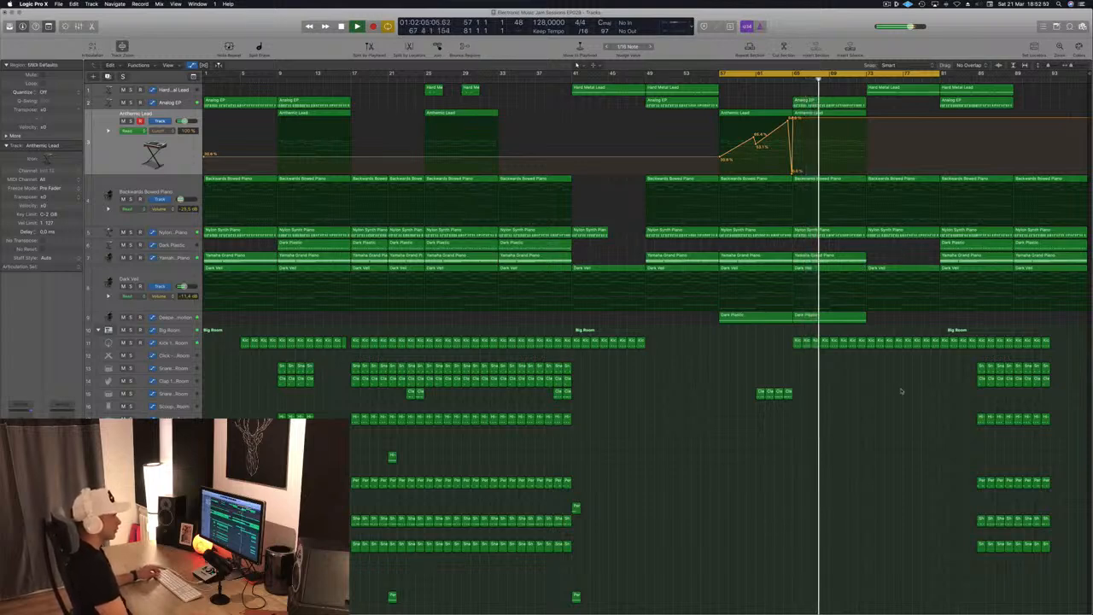
drag(939, 359, 1067, 579)
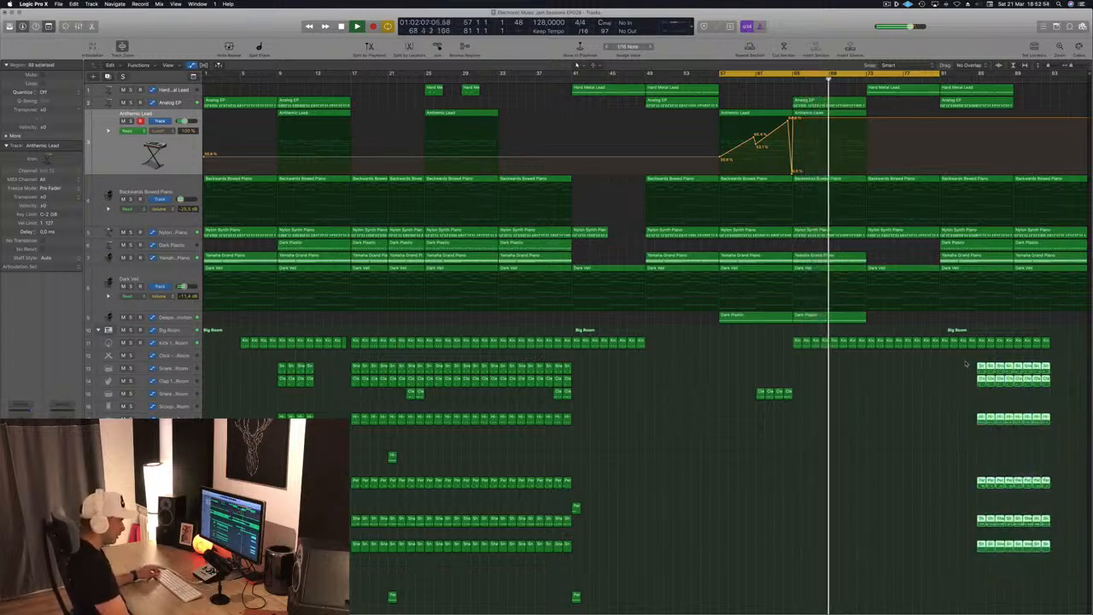
drag(980, 368, 946, 380)
click(811, 357)
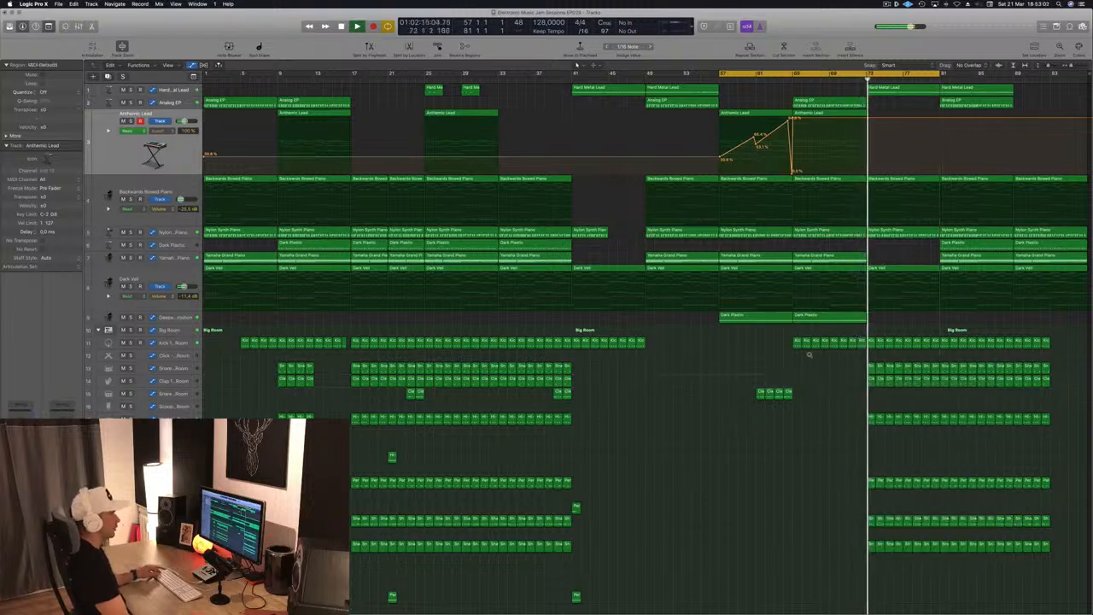
Copy the Anthemic Lead region from bar 65 to bar 73 and play the transition into bar 73.
click(783, 79)
drag(879, 111, 909, 103)
click(856, 75)
Copy the Dark Plastic and Yamaha Grand Piano regions from bar 81 to bar 73 and save the project.
click(865, 248)
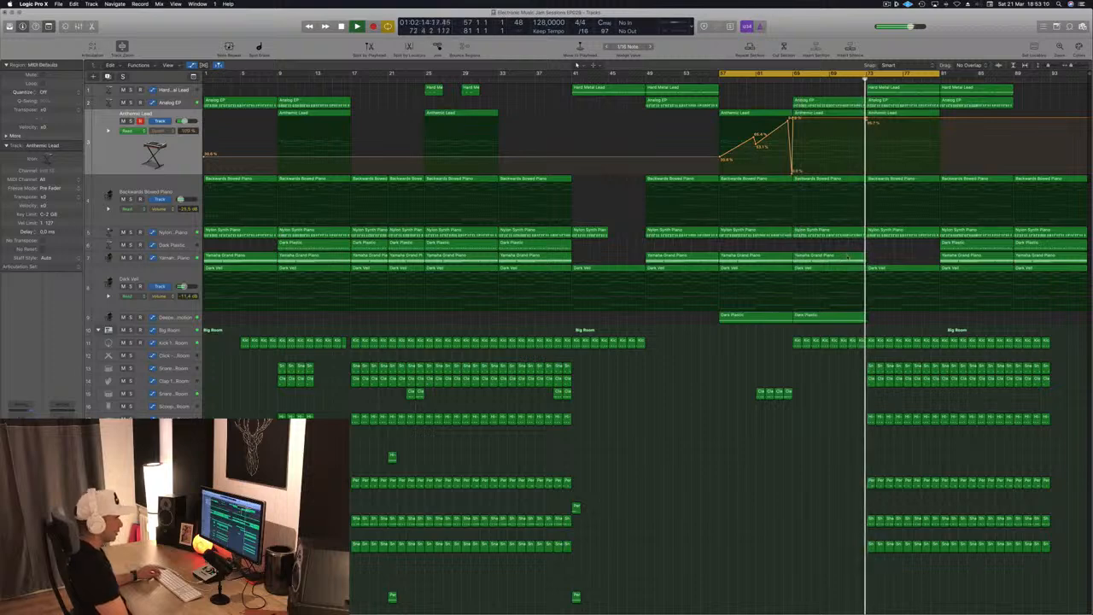
drag(964, 245, 898, 268)
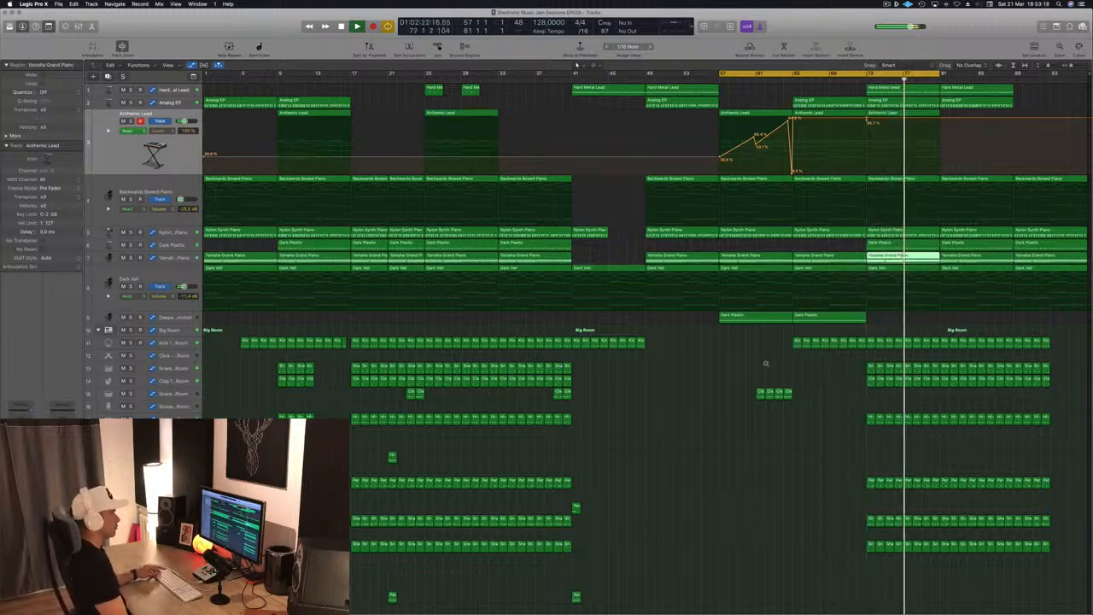
click(748, 93)
key(super+s)
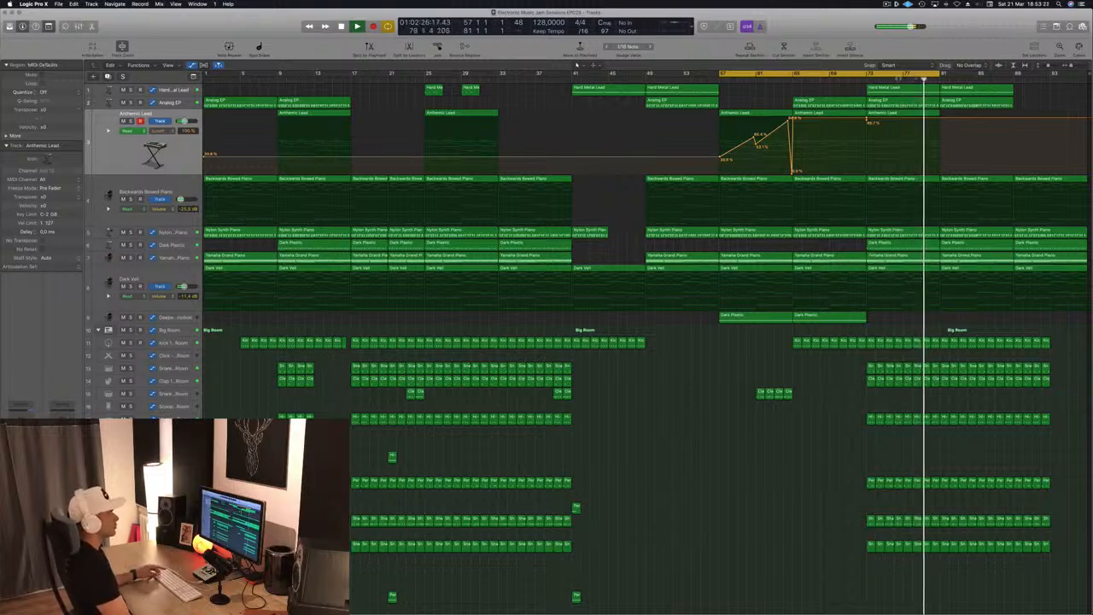
Extend the cycle range to bar 97, listen to the section from bar 81 and stop playback.
drag(939, 74, 1073, 86)
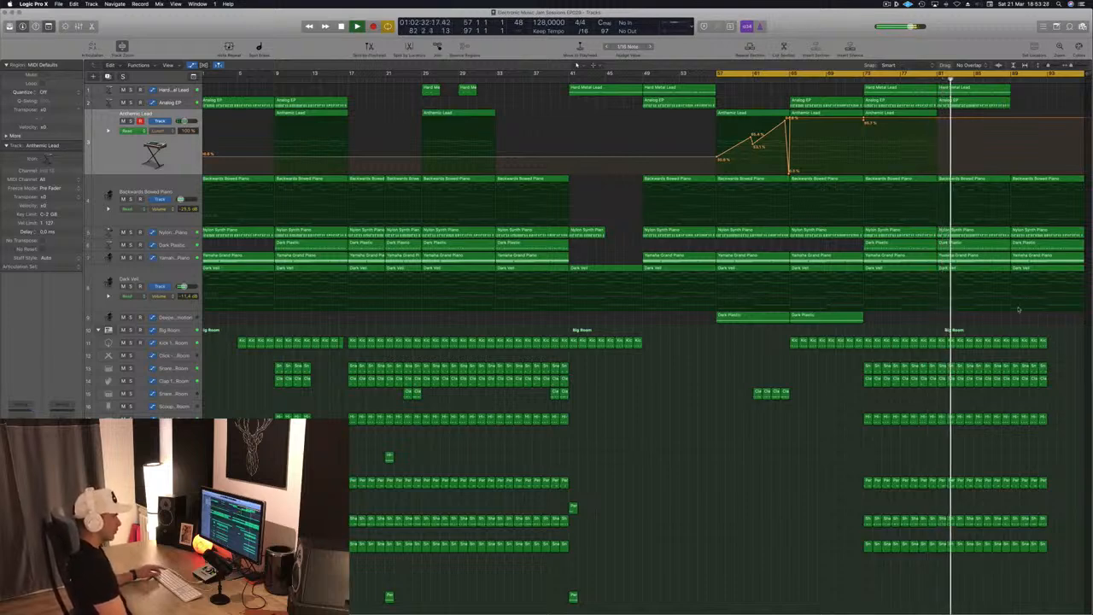
click(1045, 243)
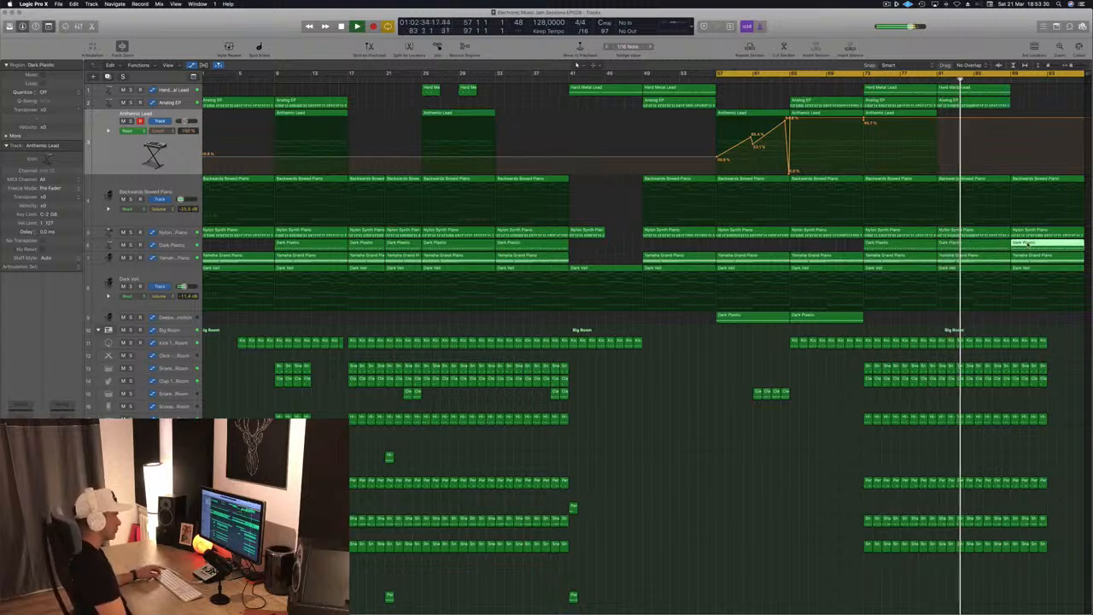
click(1041, 96)
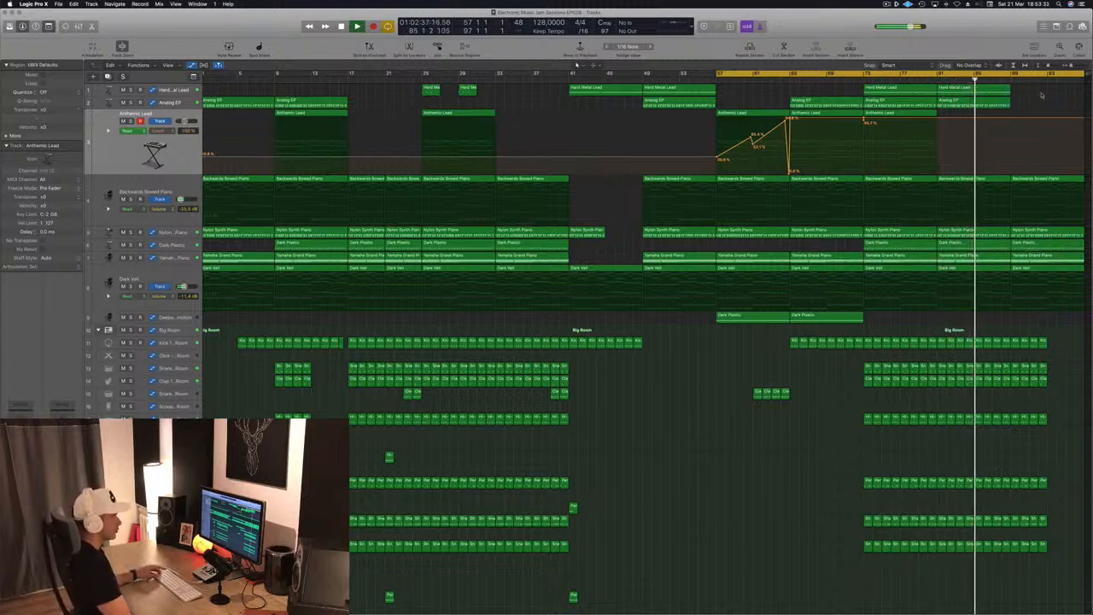
click(997, 90)
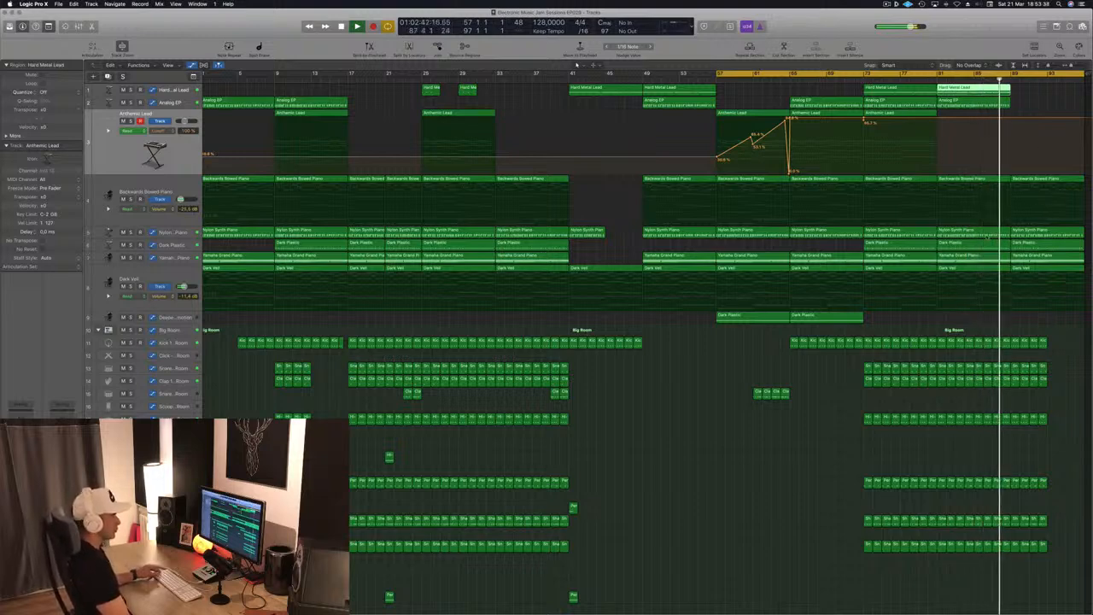
scroll(681, 573, down, 8)
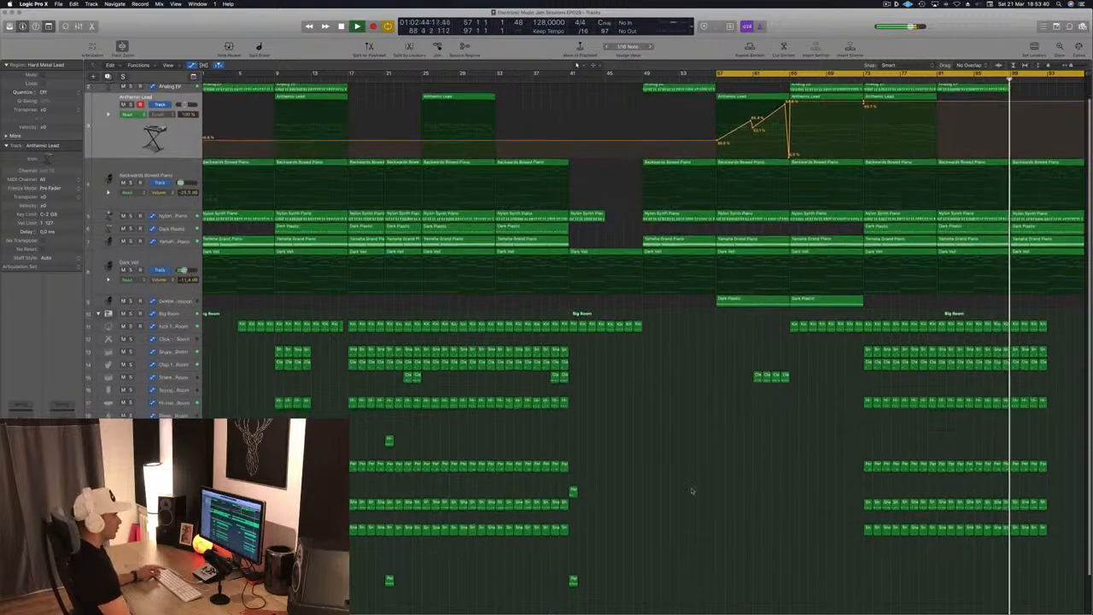
scroll(709, 440, down, 6)
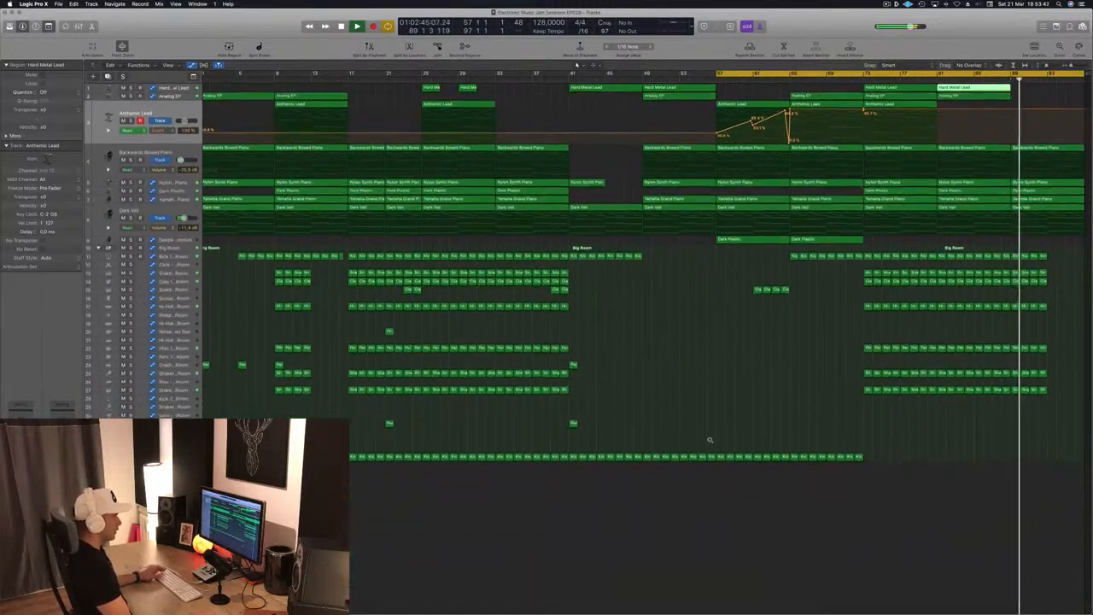
key(space)
Create a track for the Master channel from the mixer and move it to the bottom of the track list.
key(x)
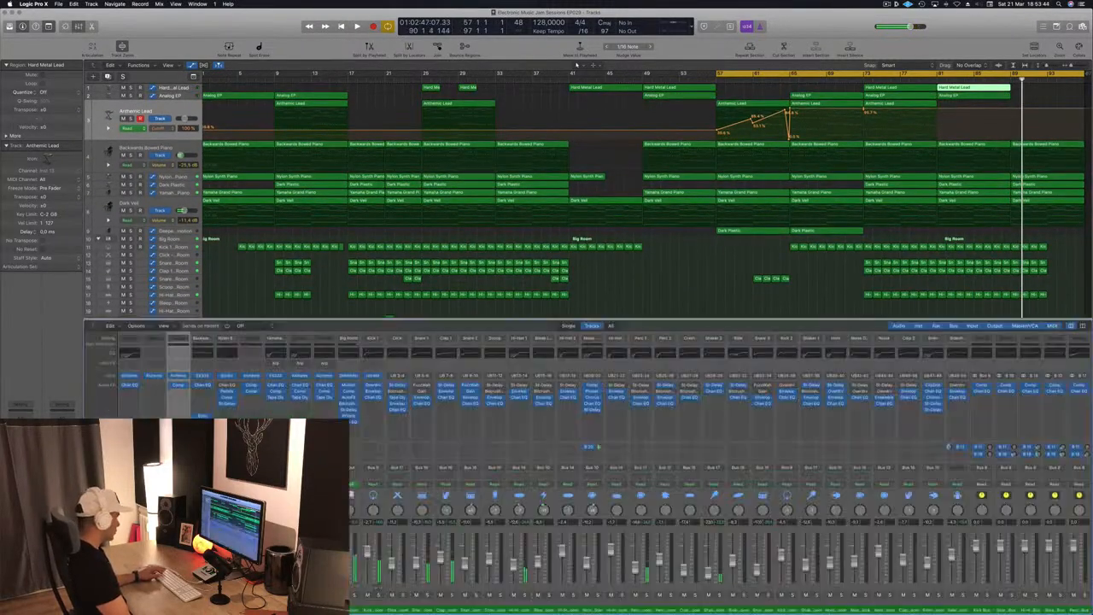
scroll(1050, 584, right, 10)
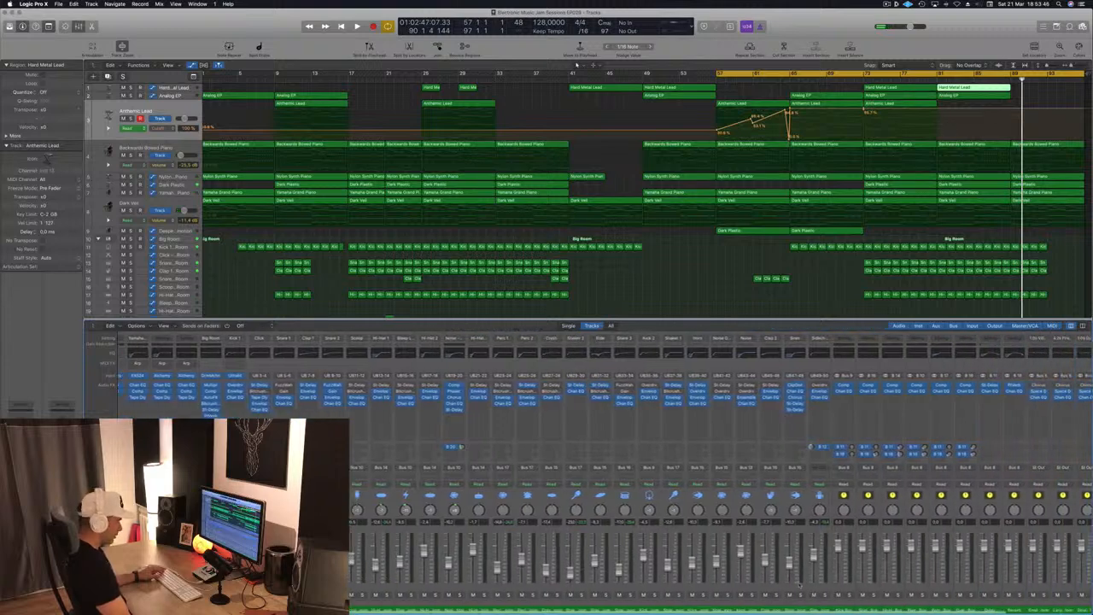
scroll(1050, 585, right, 3)
right_click(1048, 578)
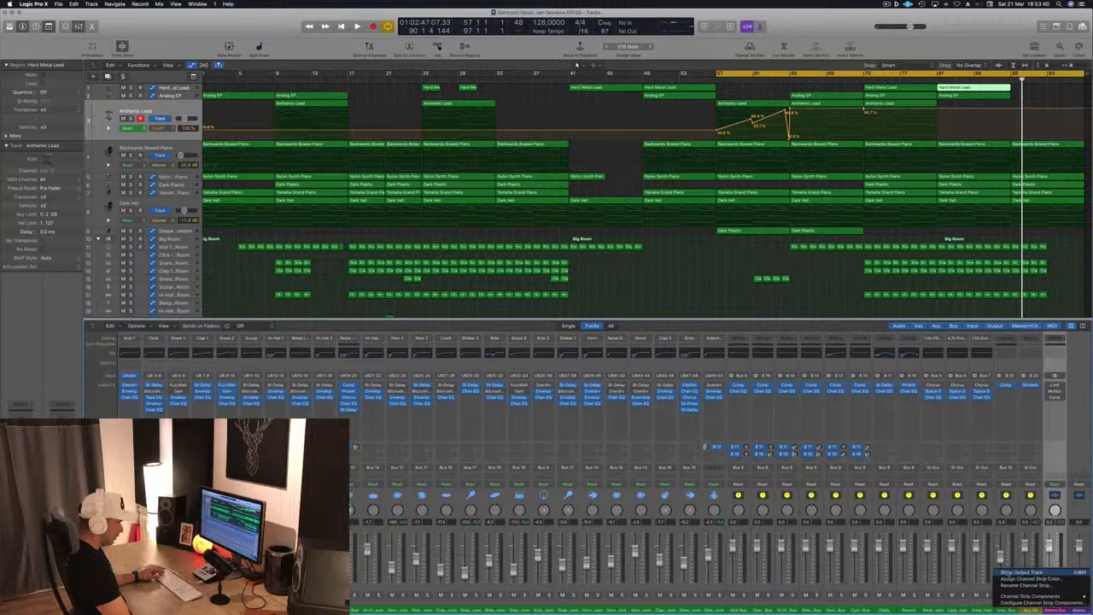
click(1081, 611)
right_click(1078, 585)
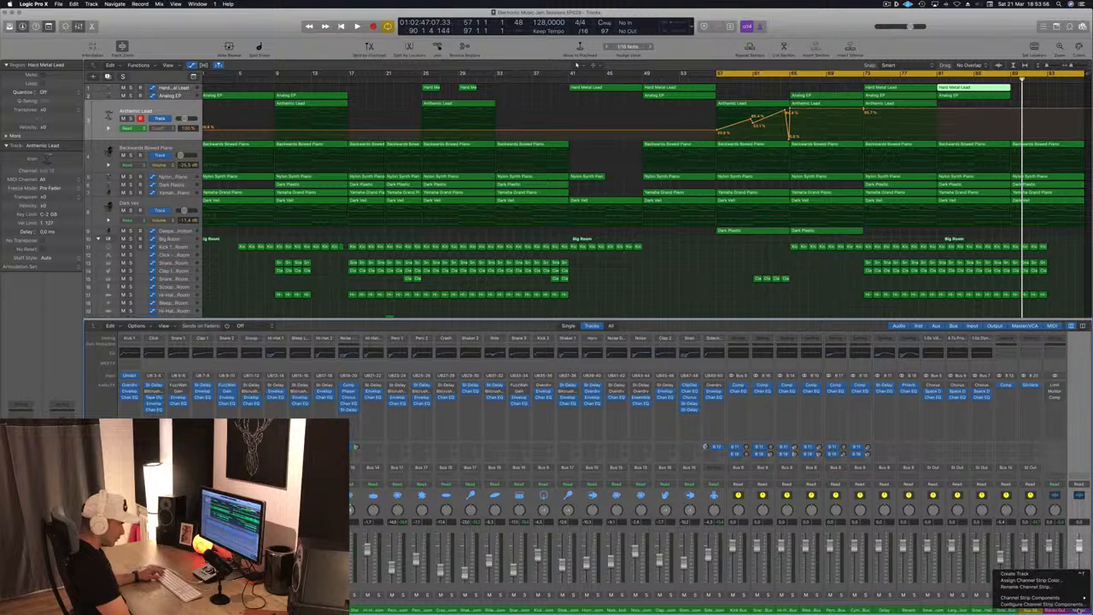
click(1020, 573)
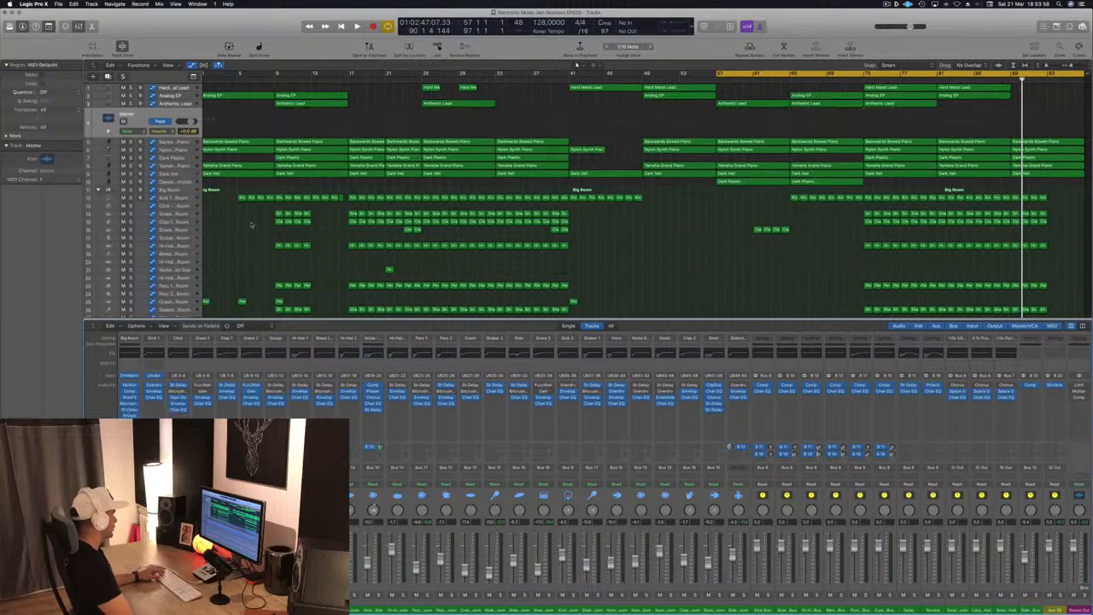
key(x)
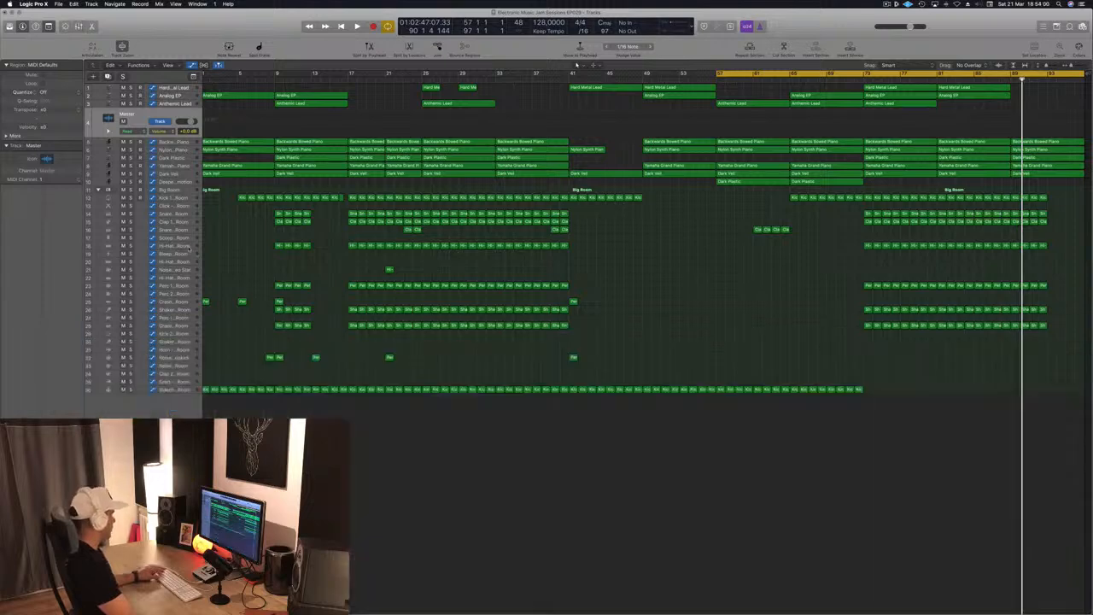
drag(151, 118, 151, 433)
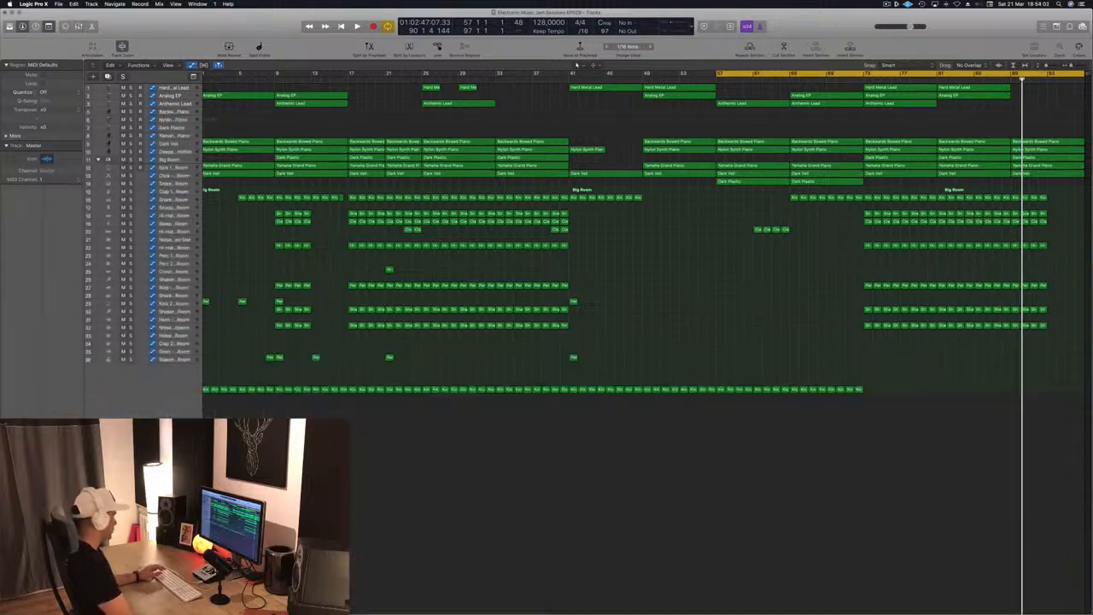
Open the Stereo Out's Channel EQ and enable its low cut at 20 Hz with a 48 dB/Oct slope during playback.
key(space)
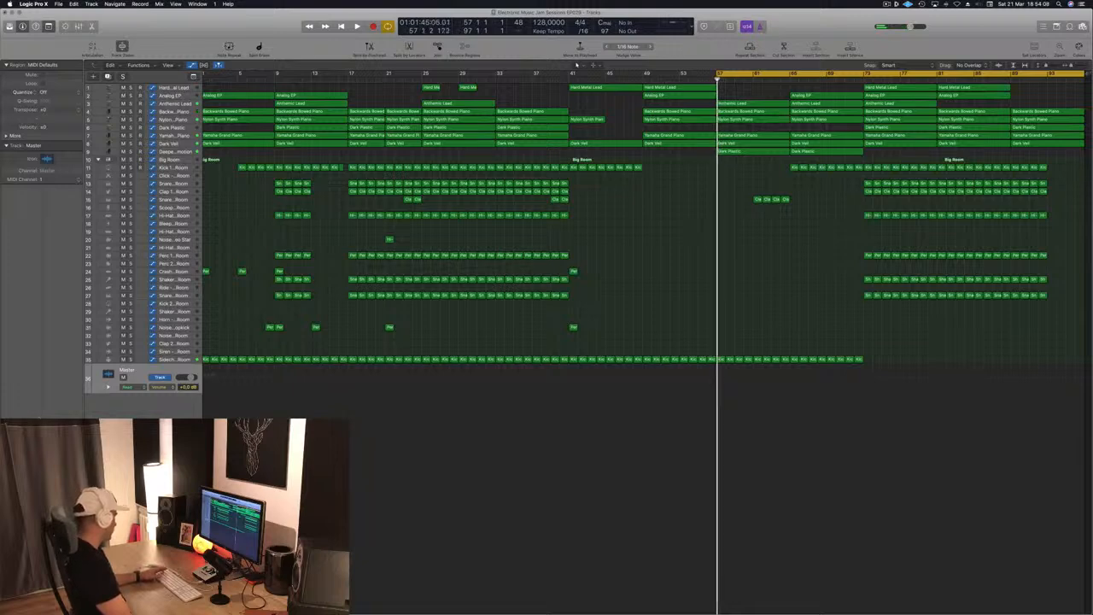
key(v)
key(space)
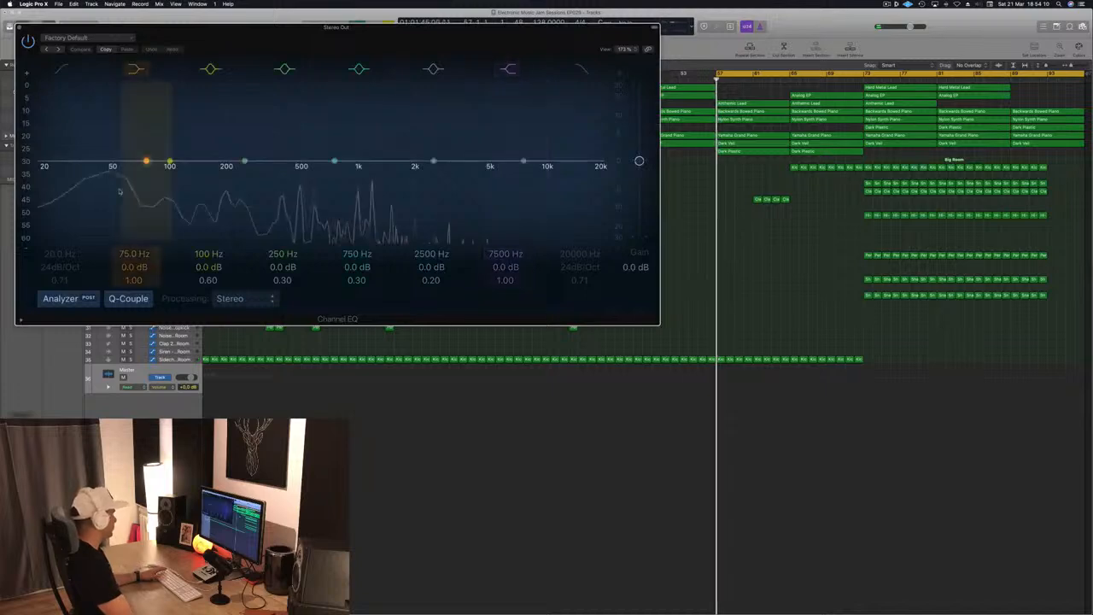
click(61, 68)
mouse_move(43, 179)
mouse_down()
mouse_move(578, 168)
mouse_move(41, 183)
mouse_up()
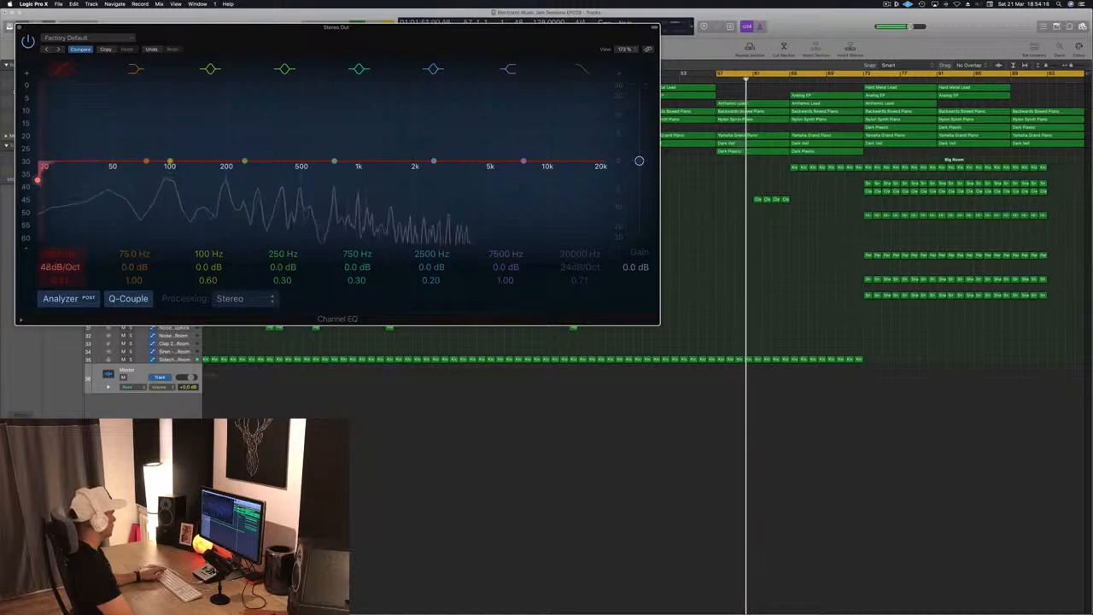
Show the Stereo Out track beneath the Master, close the Channel EQ and check the Master track's automation parameters.
drag(283, 37, 504, 67)
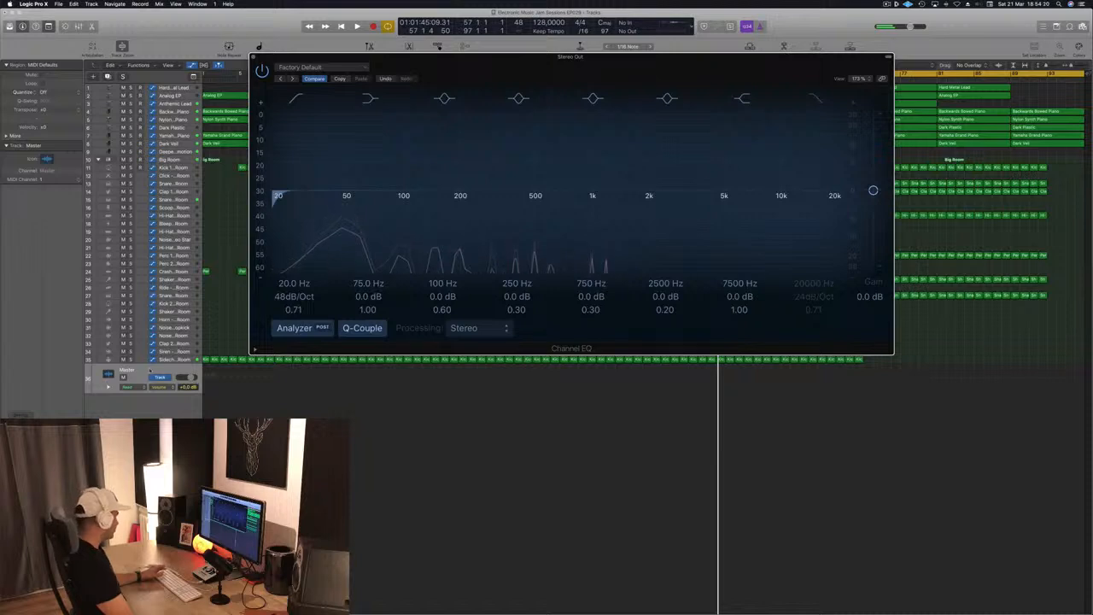
click(144, 370)
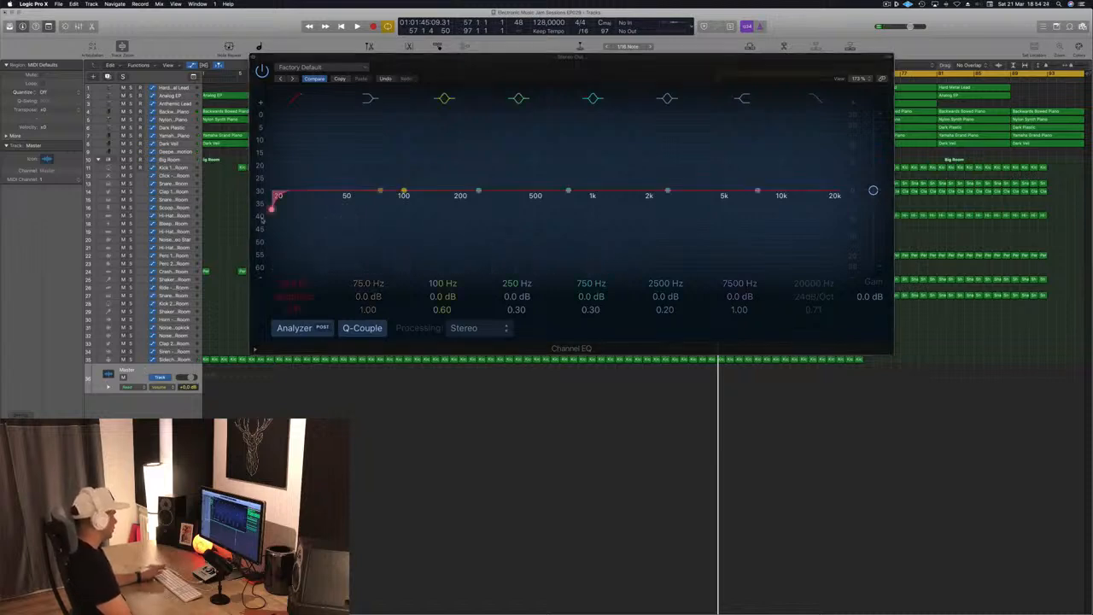
key(space)
click(290, 286)
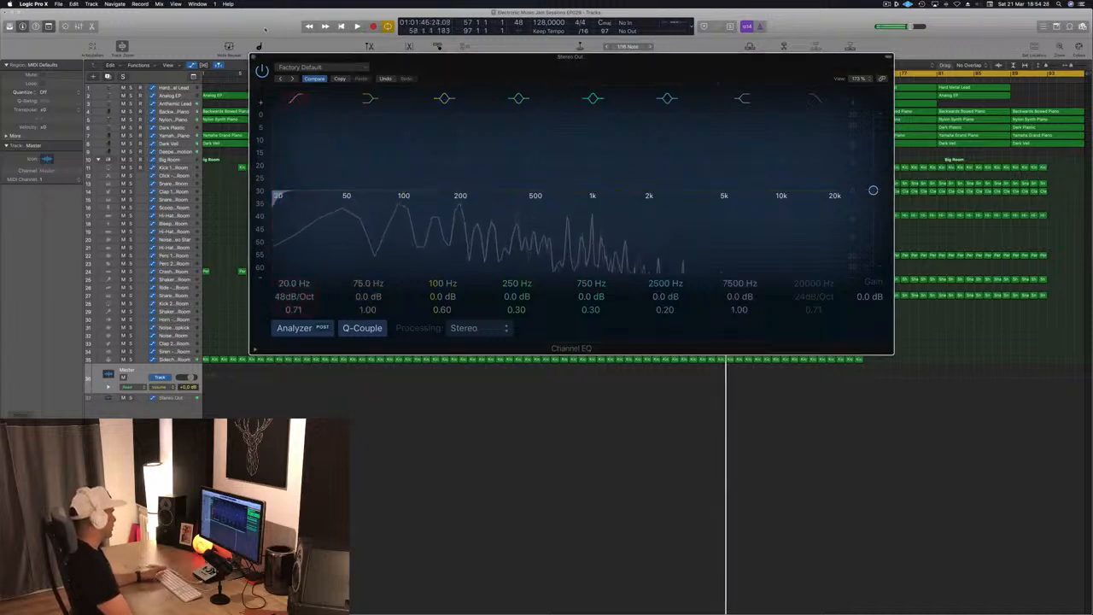
key(super+w)
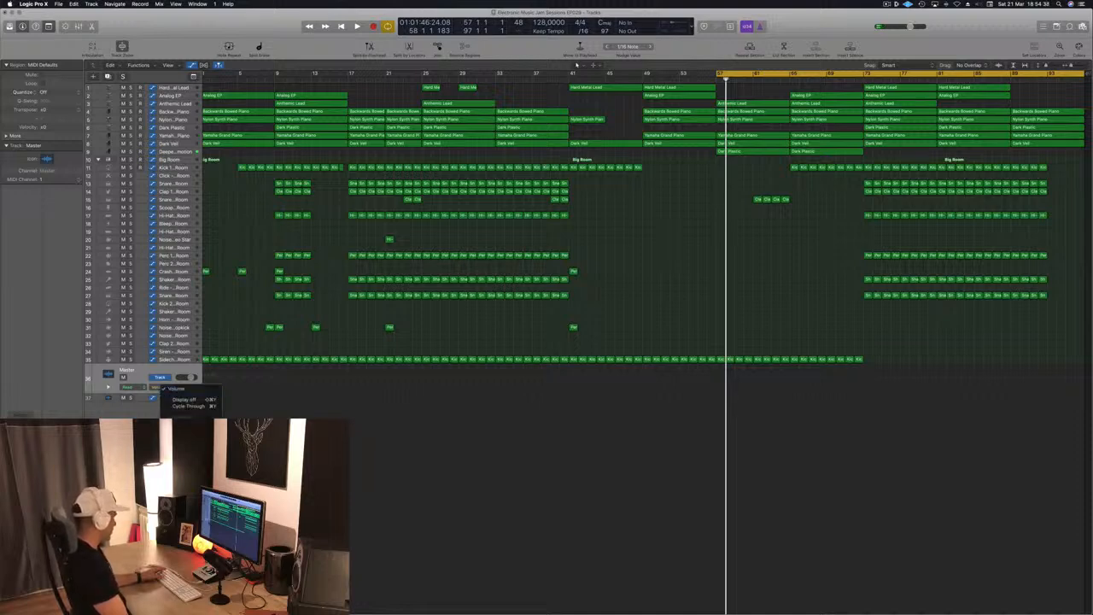
click(312, 417)
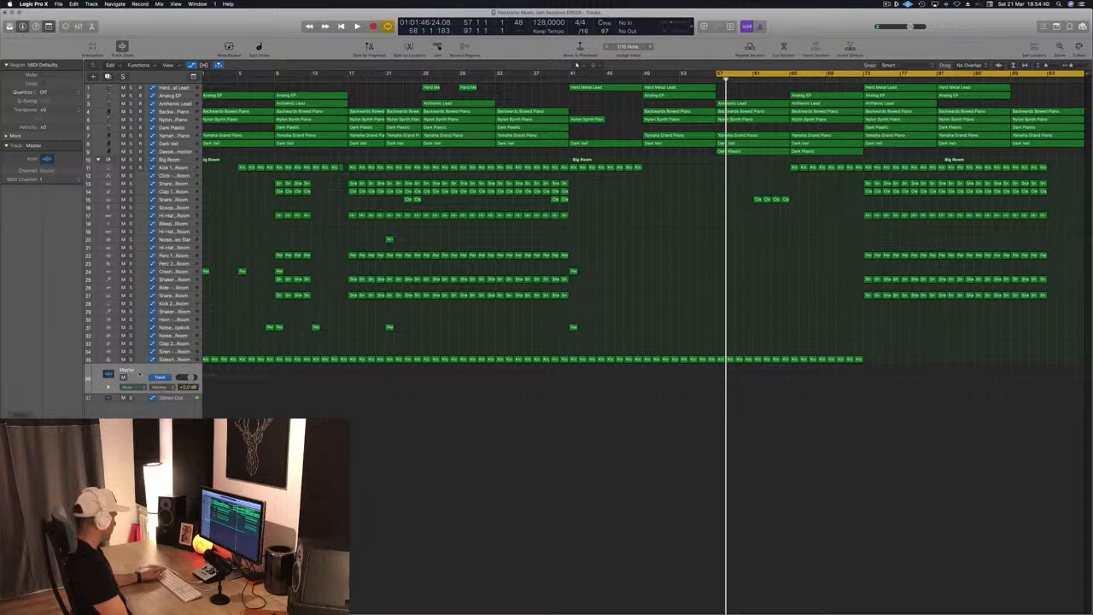
Automate the Stereo Out's low cut frequency to rise from 20 Hz at bar 57, steepen just before bar 65 and drop back there.
key(space)
click(181, 400)
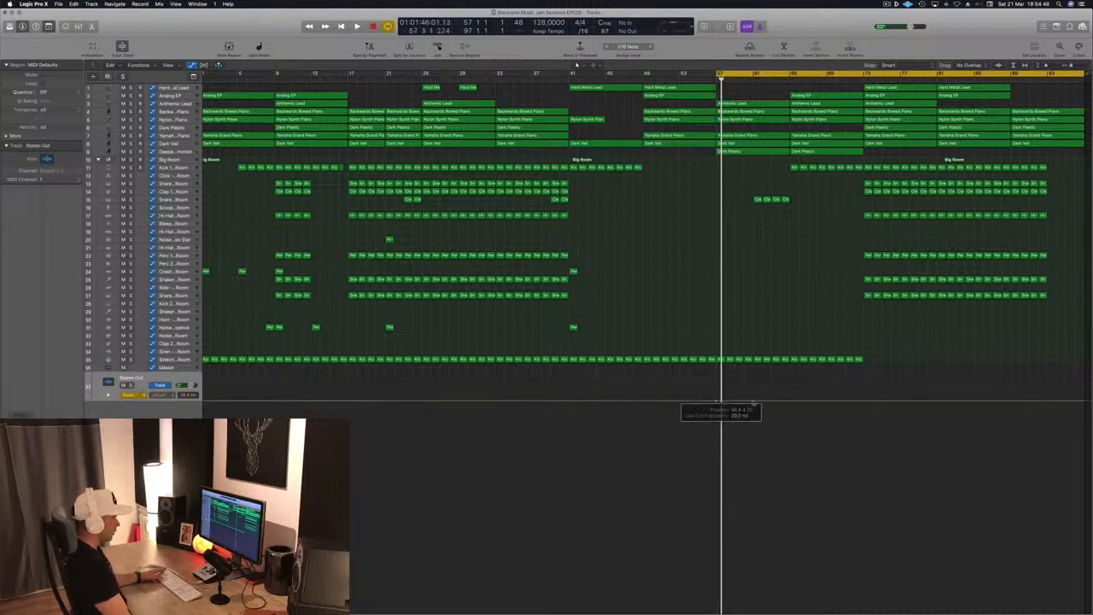
mouse_move(782, 400)
mouse_down()
mouse_move(786, 388)
mouse_move(788, 399)
mouse_up()
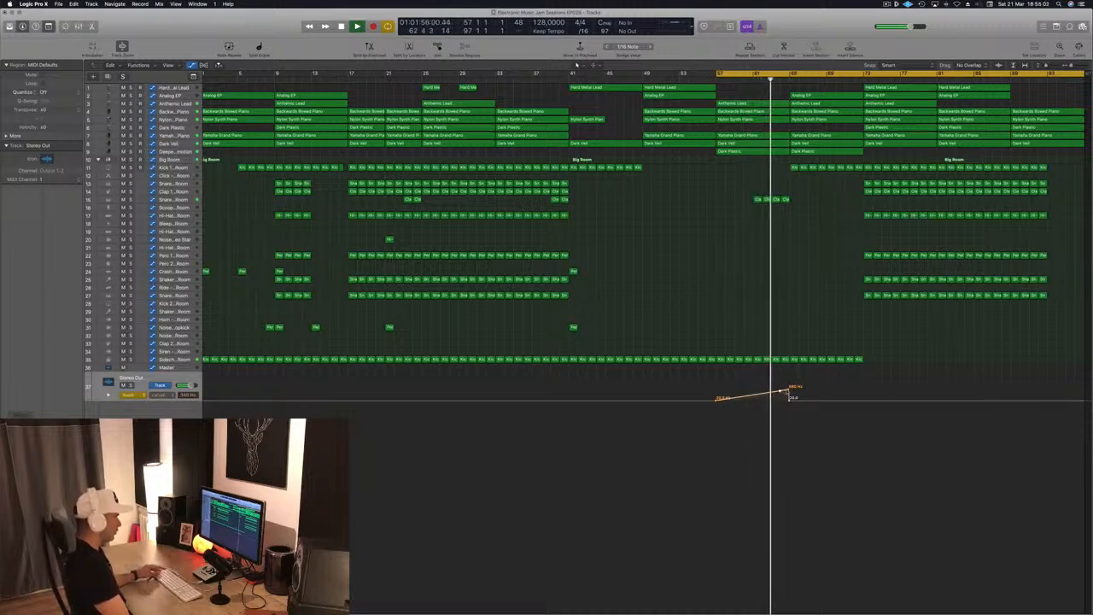
drag(789, 391, 789, 384)
scroll(768, 409, left, 1)
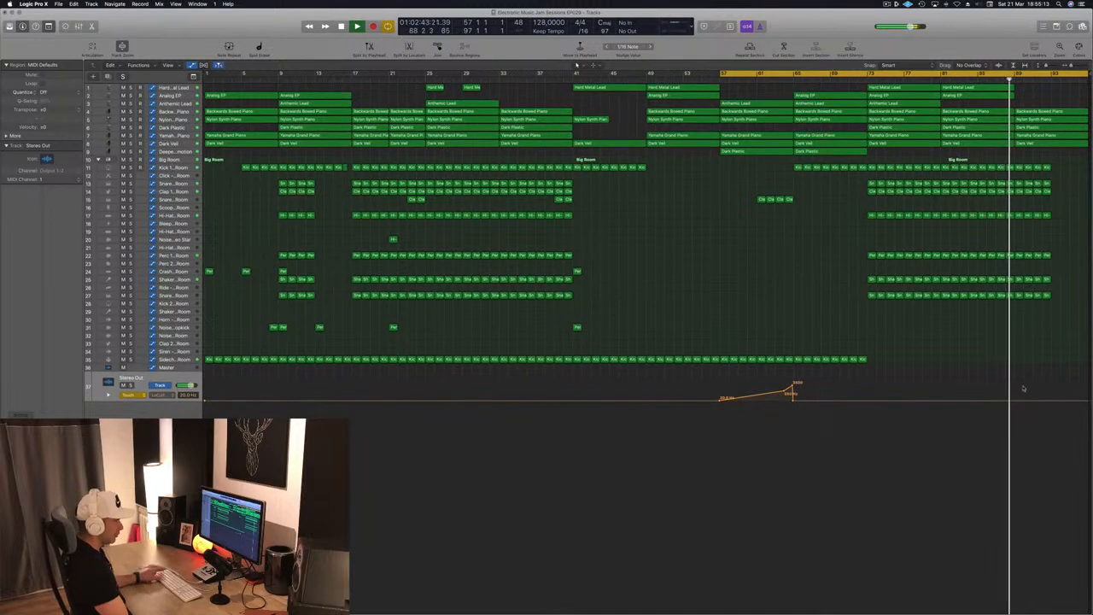
Draw a second rising low cut automation ramp on the Stereo Out track from bar 89 to bar 97.
click(1016, 402)
scroll(1067, 398, right, 1)
drag(1067, 399, 1083, 380)
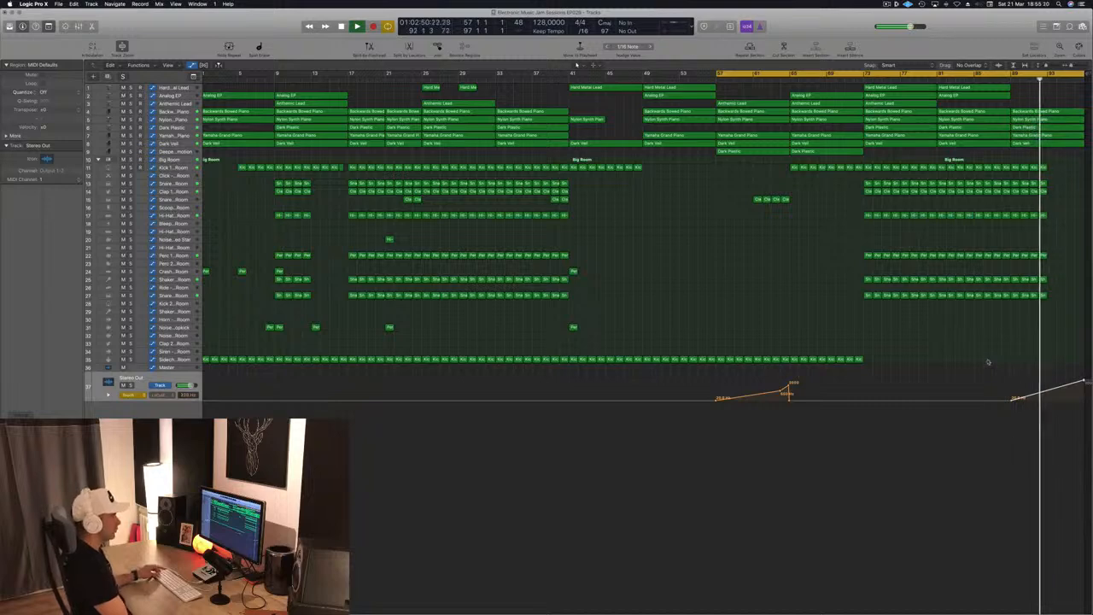
Copy the percussion region at bar 41 on track 31 to bar 93 and start playback.
drag(572, 328, 1049, 327)
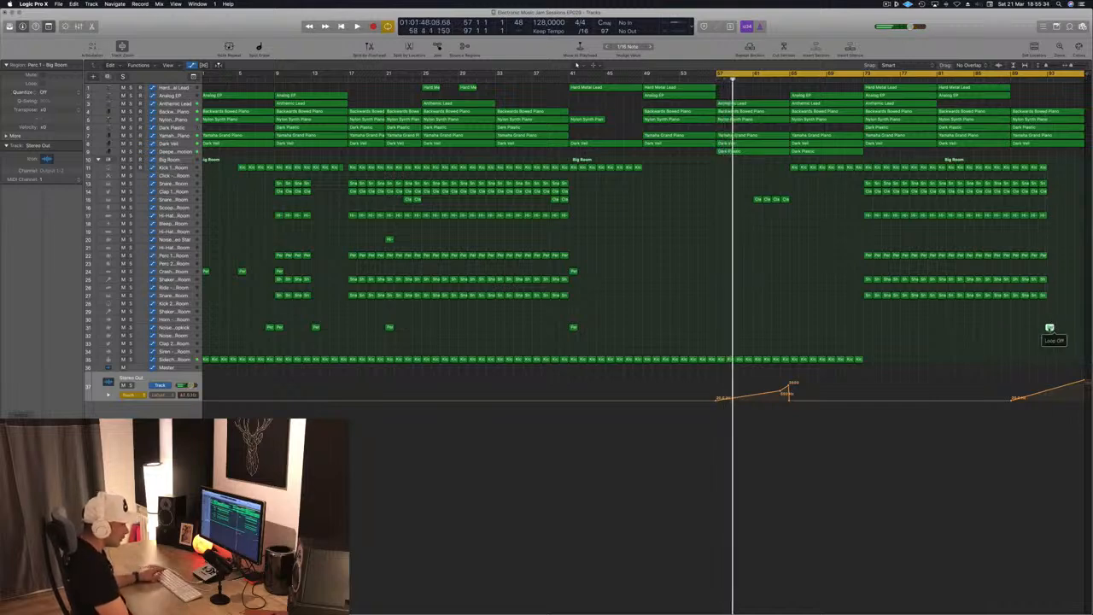
drag(1052, 330, 1053, 329)
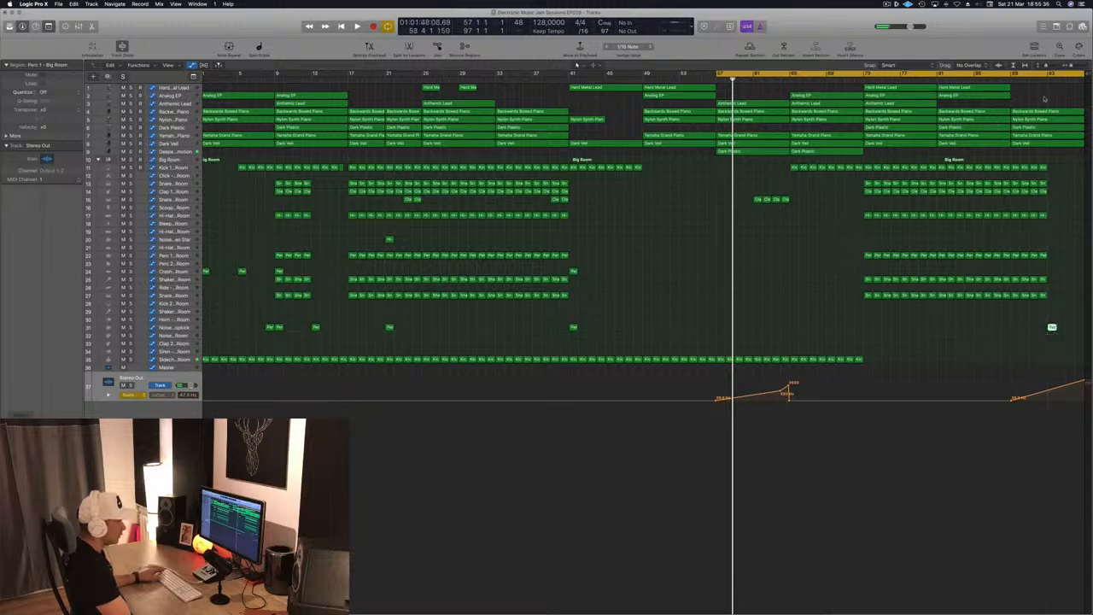
key(space)
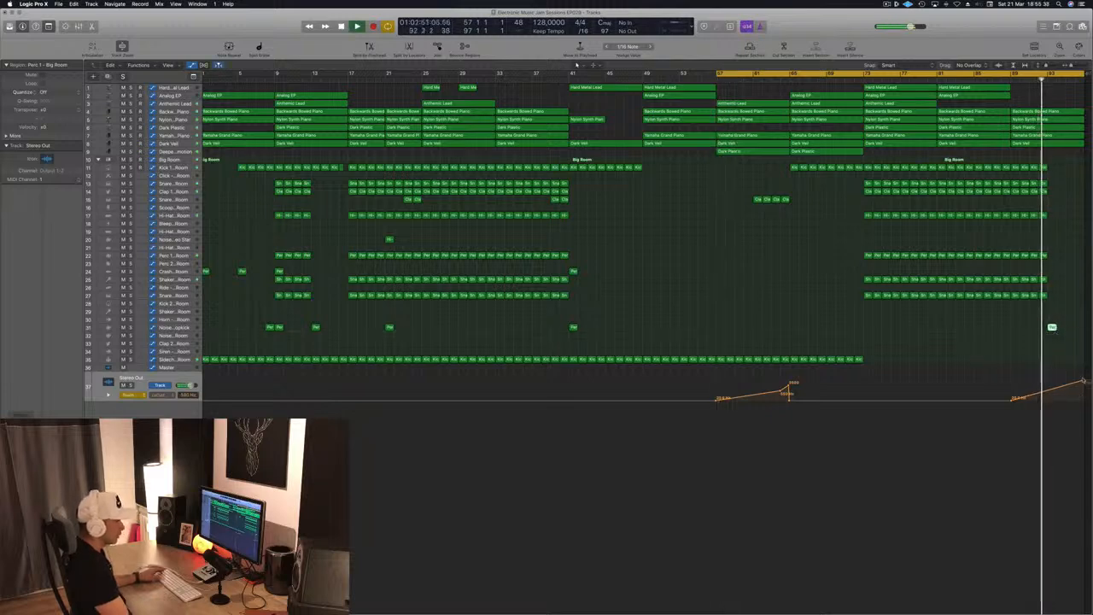
Reshape the end of the second low cut ramp so the frequency climbs gradually and jumps sharply at bar 97.
drag(1084, 382, 1085, 387)
scroll(1052, 365, up, 2)
scroll(1053, 365, down, 3)
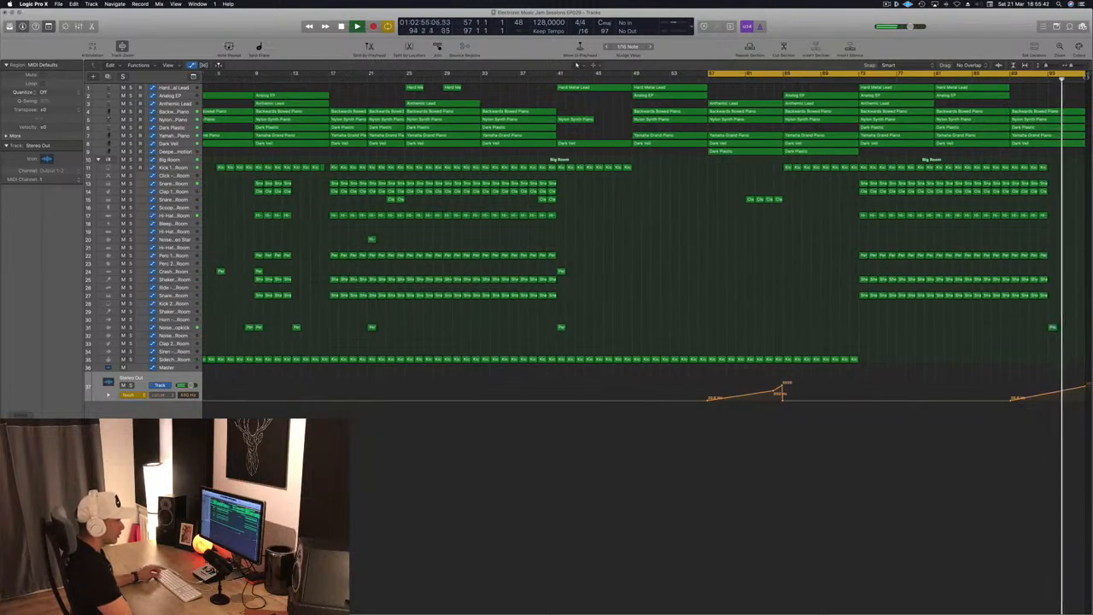
drag(1086, 76, 1090, 87)
click(982, 80)
scroll(1042, 367, down, 2)
drag(1025, 387, 1023, 388)
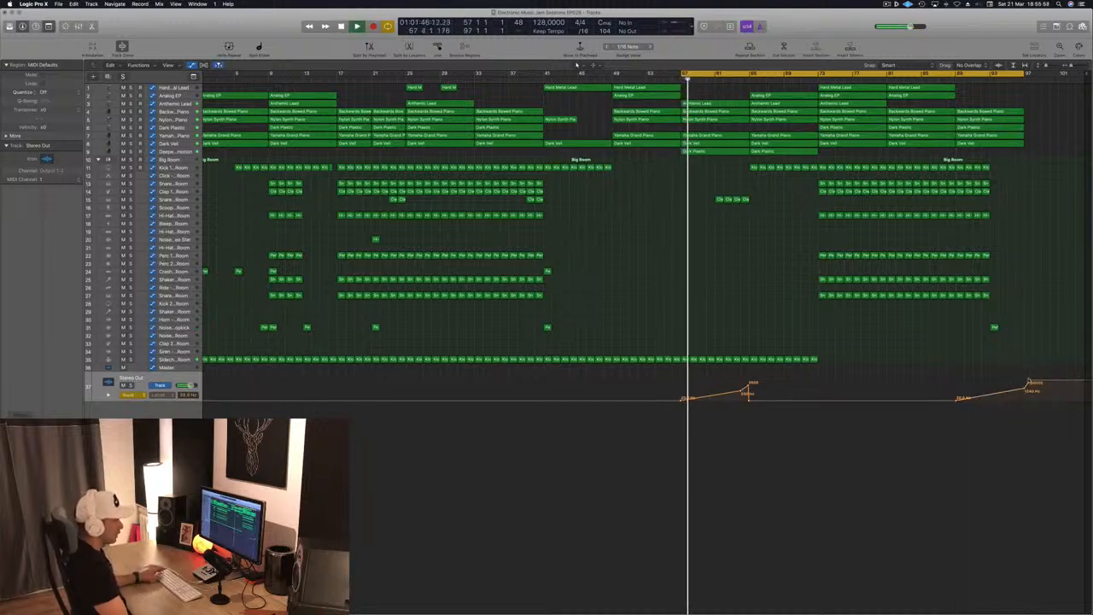
drag(1028, 381, 1029, 383)
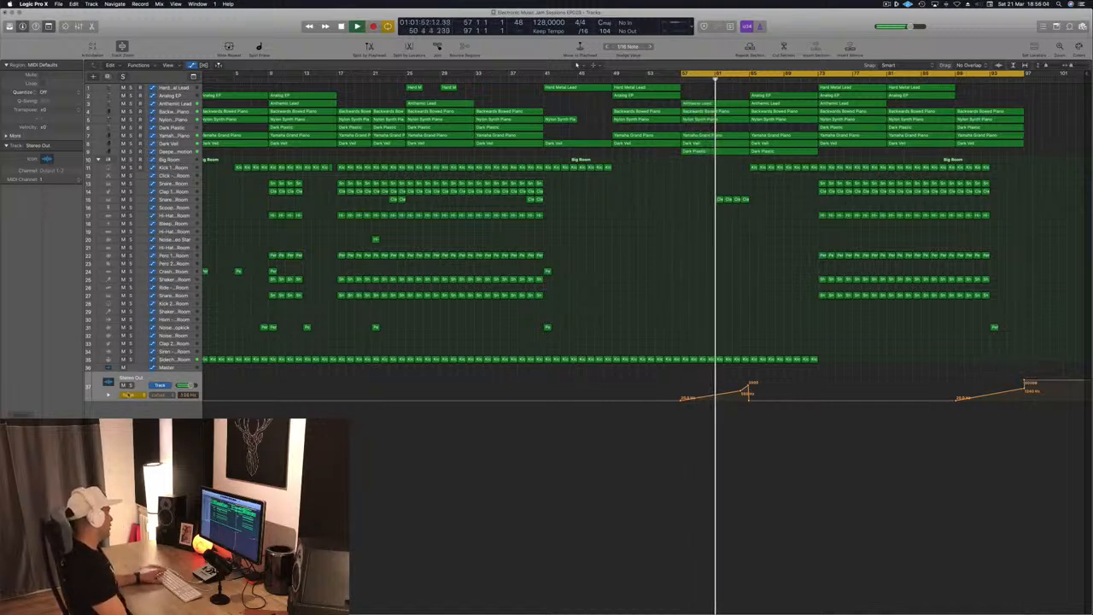
Set the Stereo Out track's automation mode to Read and bring the whole track list into view during playback.
click(128, 395)
click(129, 387)
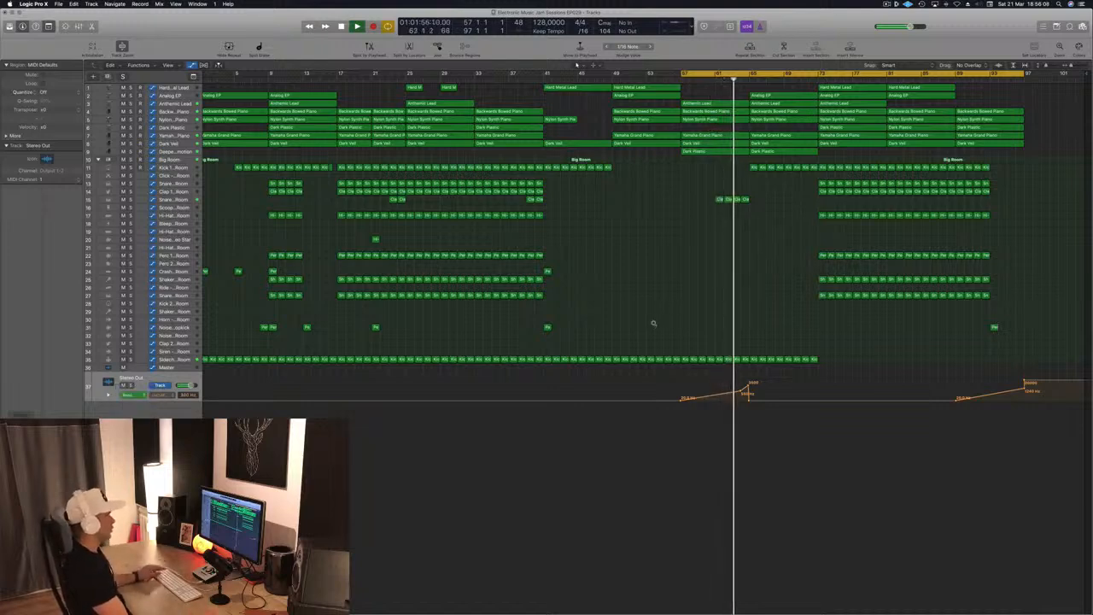
scroll(653, 323, up, 4)
scroll(654, 324, down, 1)
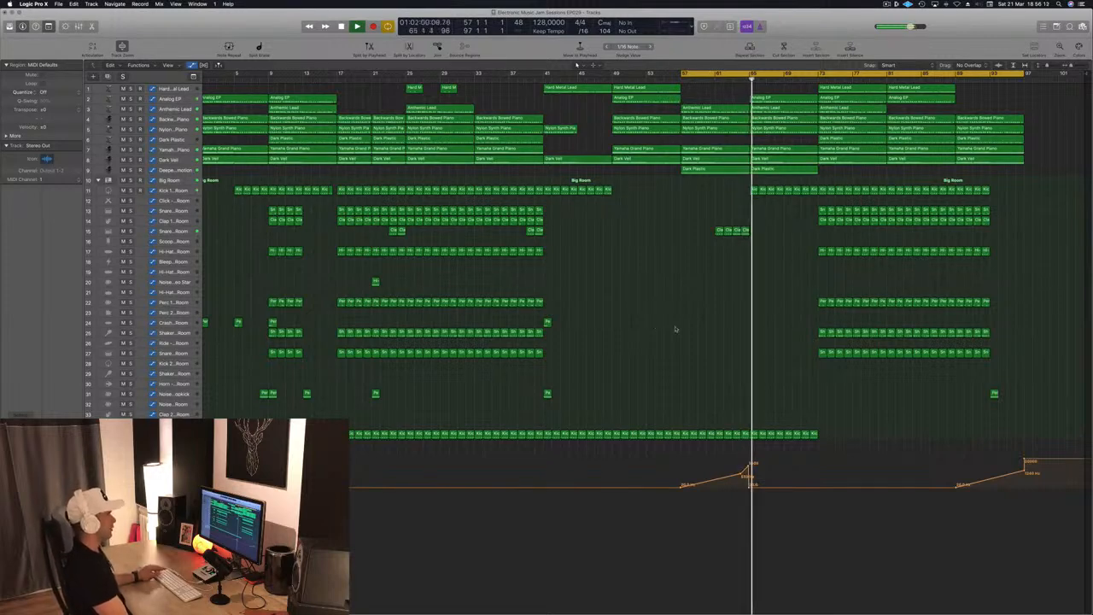
scroll(692, 416, down, 2)
scroll(692, 415, down, 1)
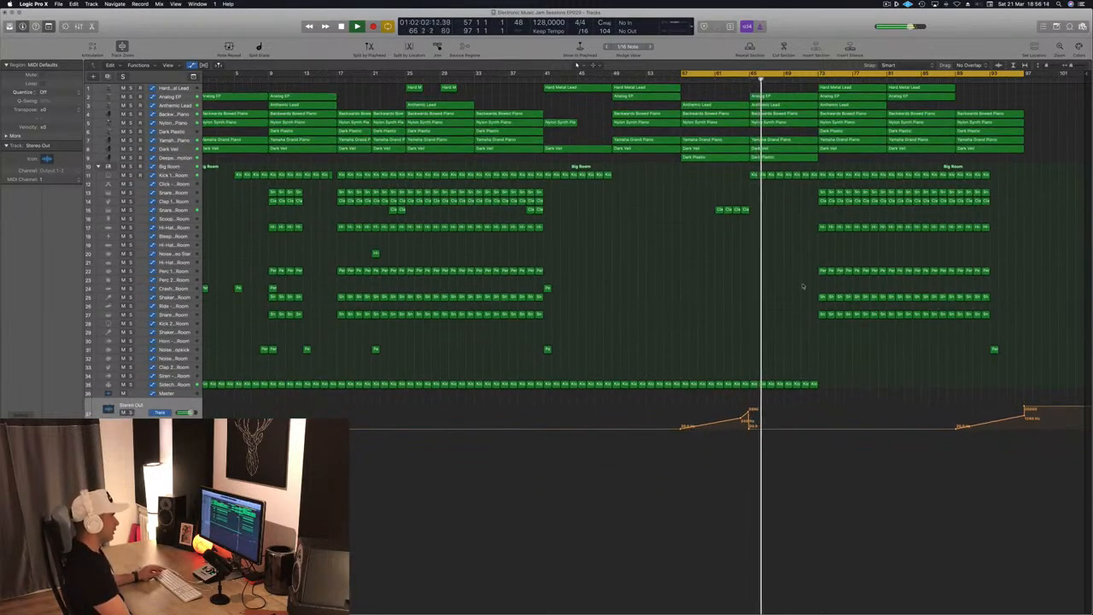
Add a 270 Hz, 48 dB/Oct high cut in the Deeper Emotion track's Channel EQ, close the EQ and stop playback.
click(181, 159)
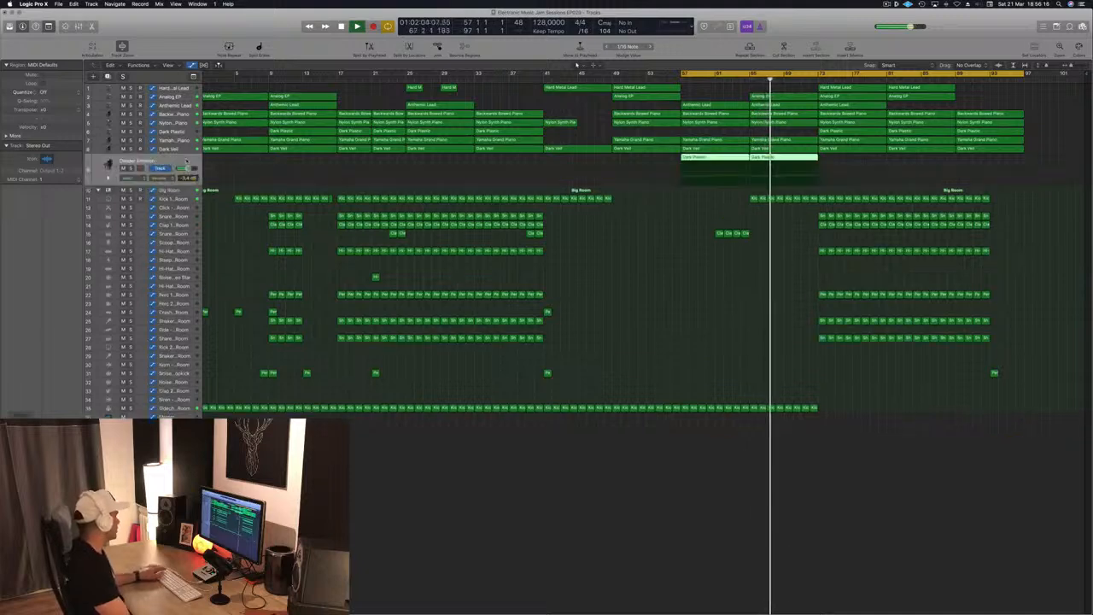
click(22, 404)
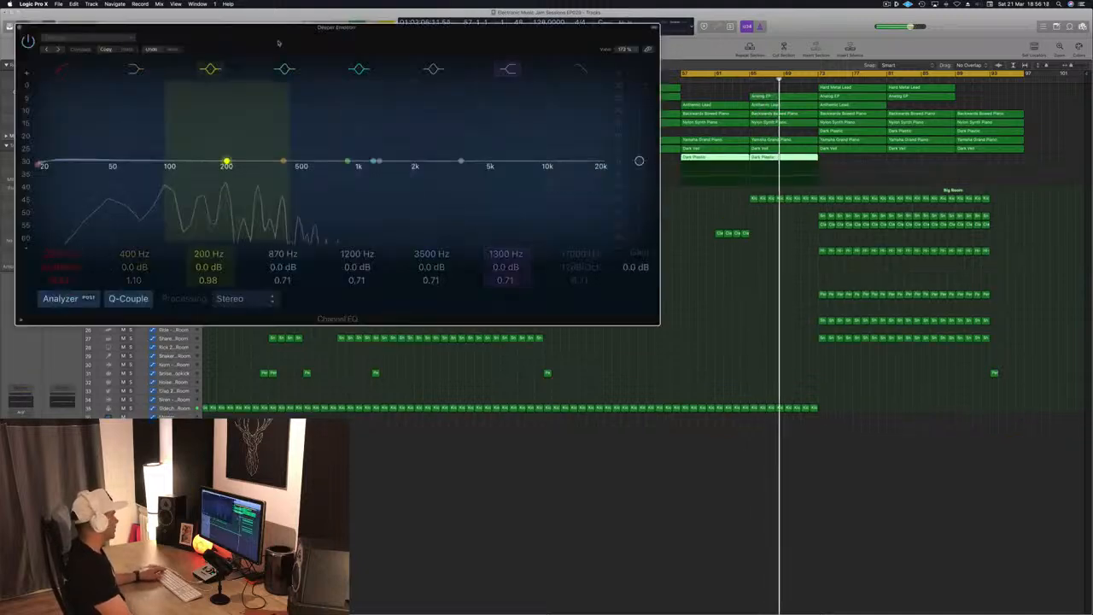
drag(590, 169, 251, 162)
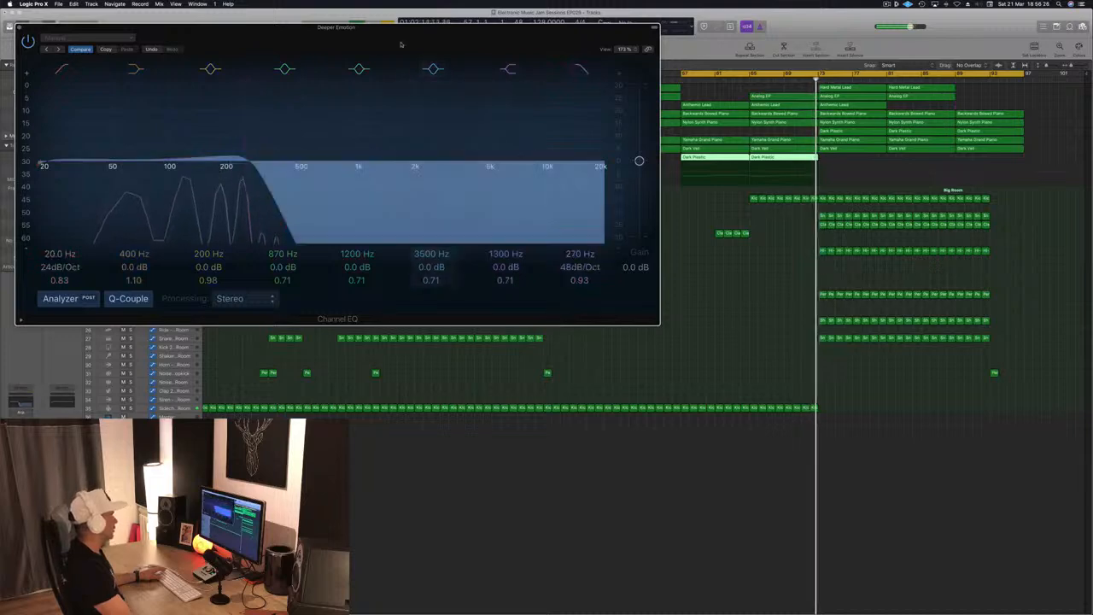
drag(376, 44, 675, 97)
click(318, 81)
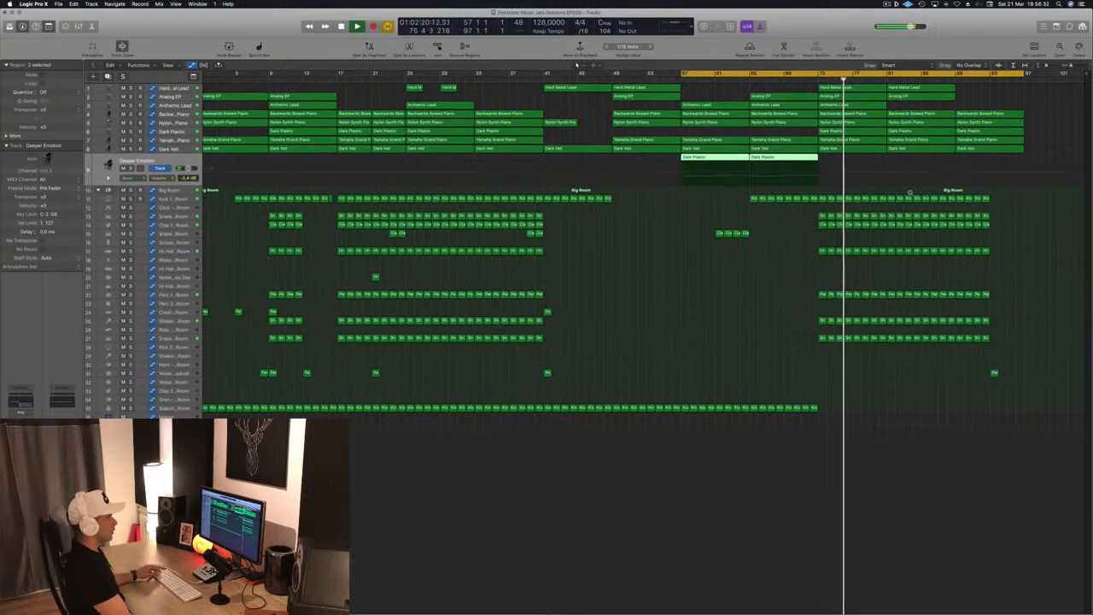
key(space)
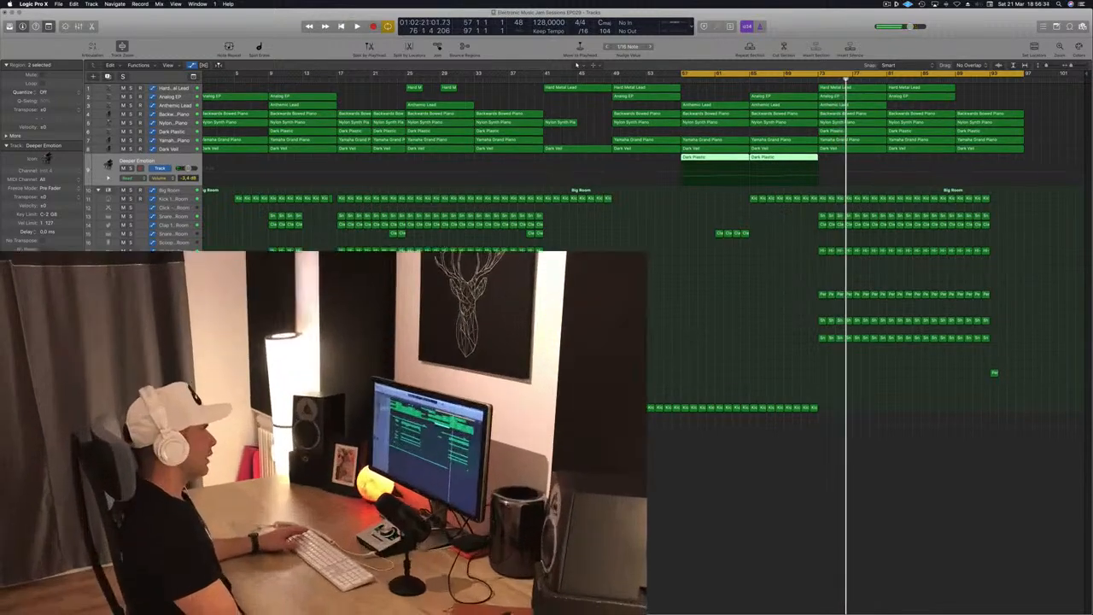